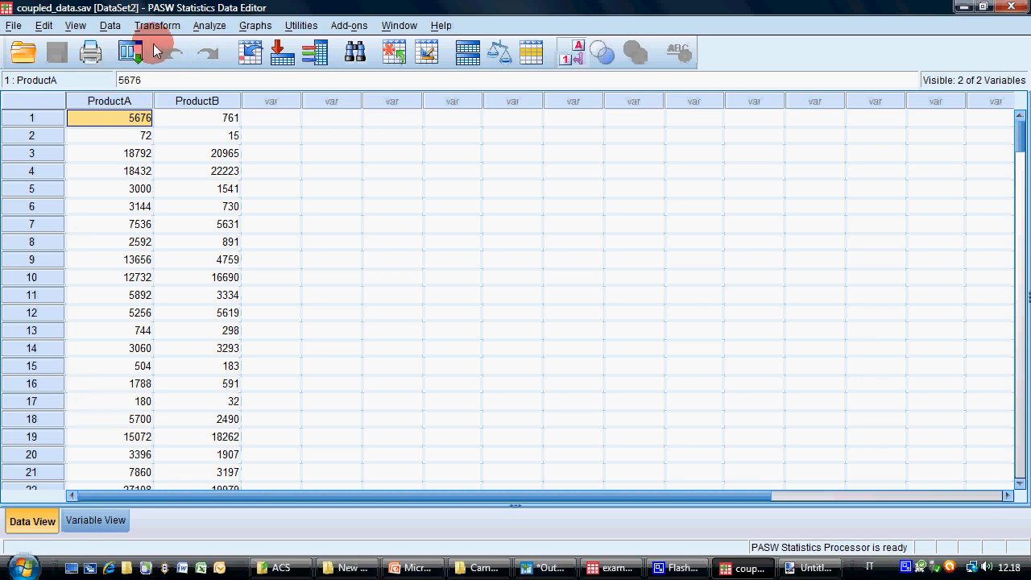
Step: Look through the ProductA and ProductB values in the first rows of the coupled_data.sav dataset
{"action": "left_click_drag", "start_coordinate": [197, 348], "coordinate": [103, 487]}
{"action": "left_click", "coordinate": [115, 254]}
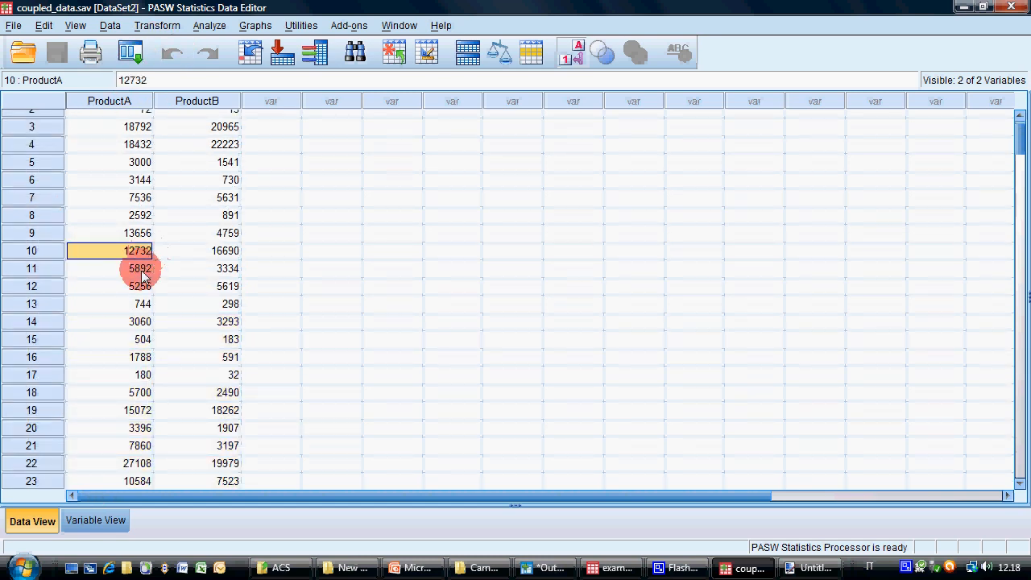
{"action": "left_click", "coordinate": [133, 287]}
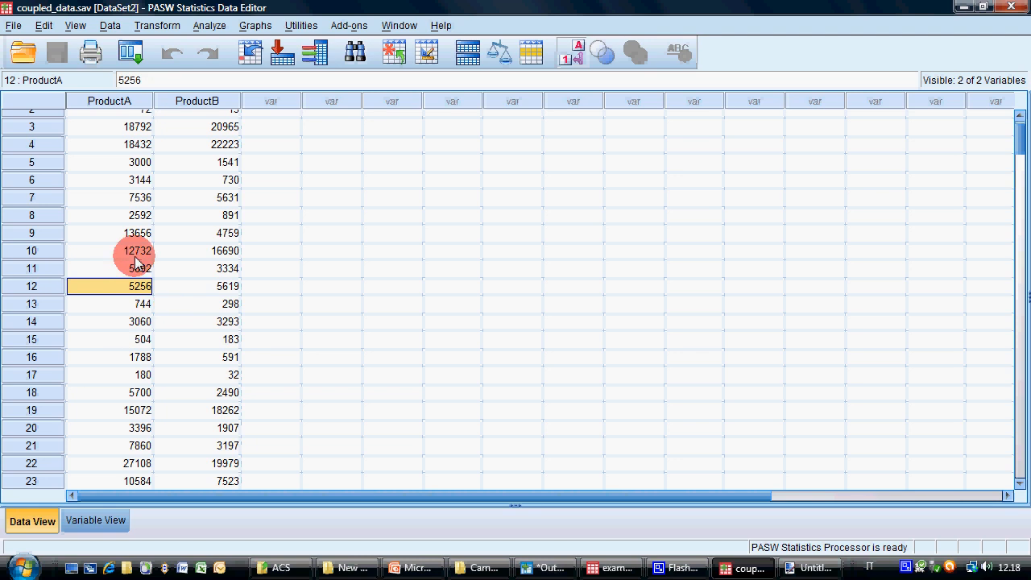
{"action": "scroll", "coordinate": [129, 161], "scroll_direction": "up", "scroll_amount": 1}
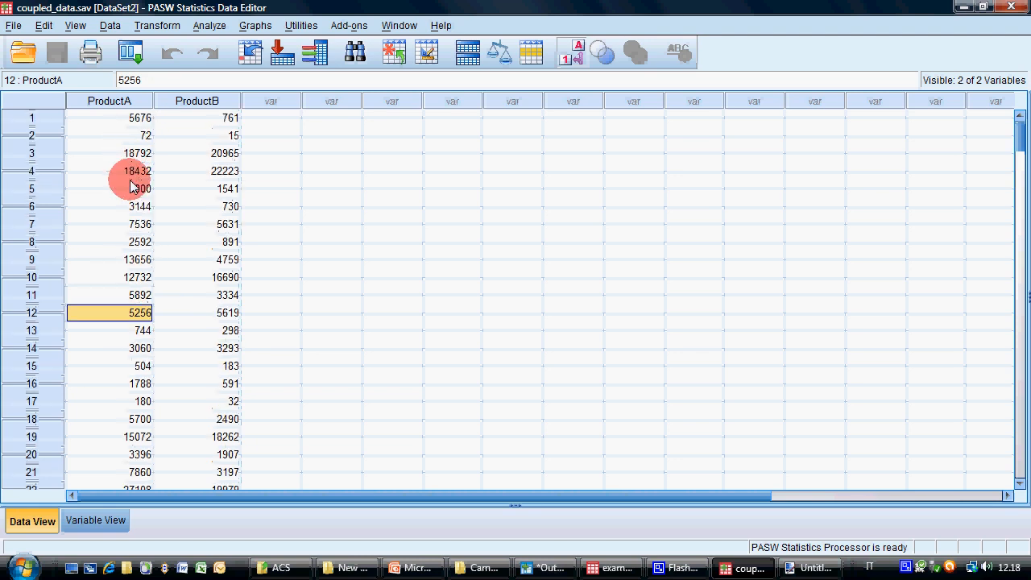
{"action": "left_click", "coordinate": [131, 186]}
{"action": "left_click", "coordinate": [136, 139]}
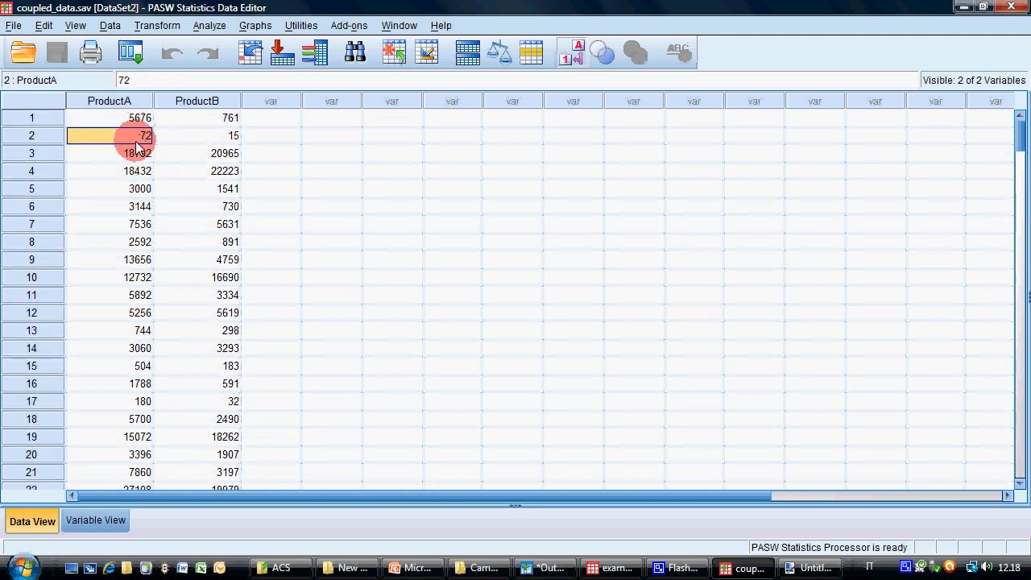
{"action": "left_click", "coordinate": [136, 121]}
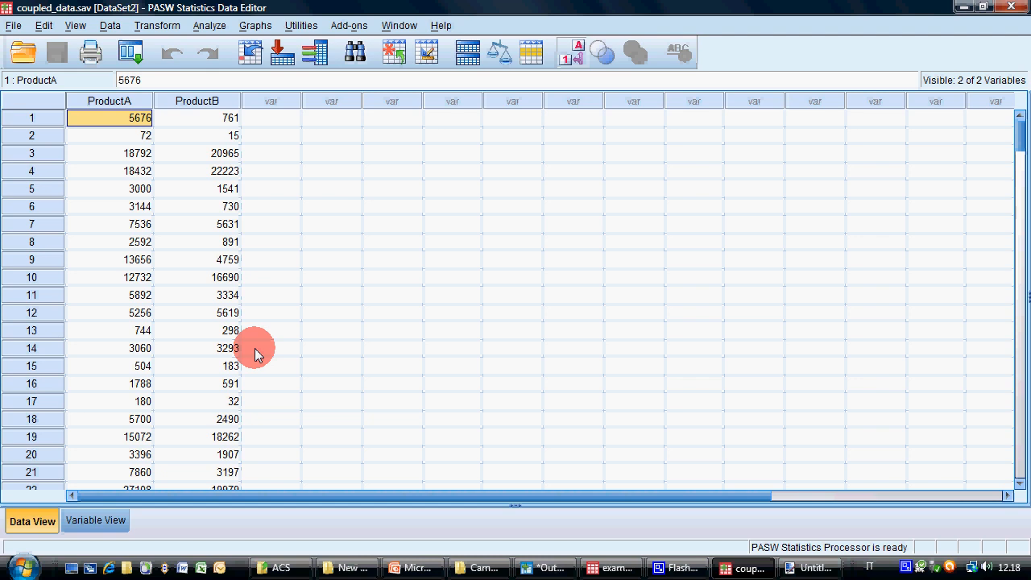
Step: Run a paired-samples t test with Product A as Variable1 and Product B as Variable2
{"action": "left_click", "coordinate": [209, 27]}
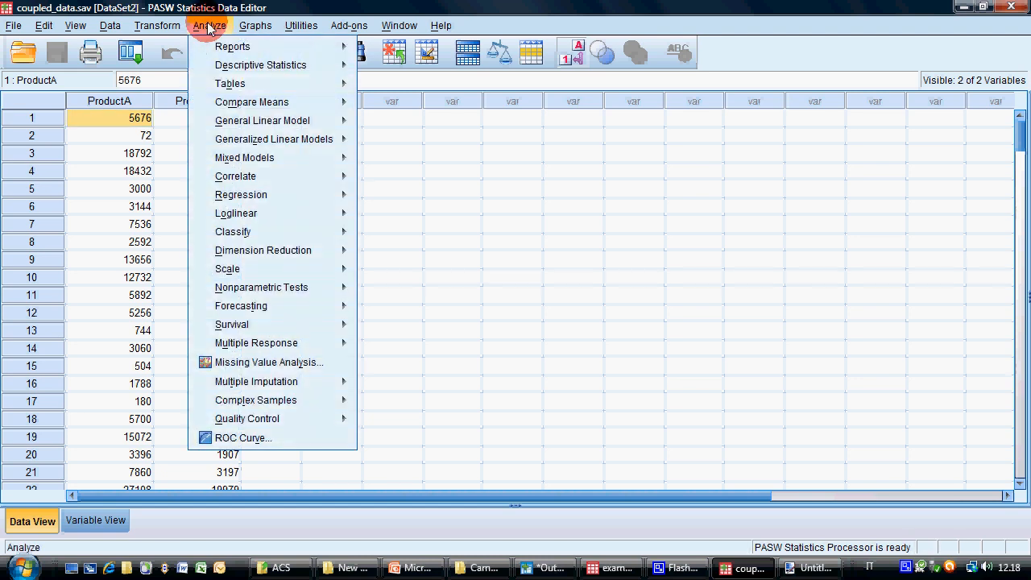
{"action": "mouse_move", "coordinate": [323, 102]}
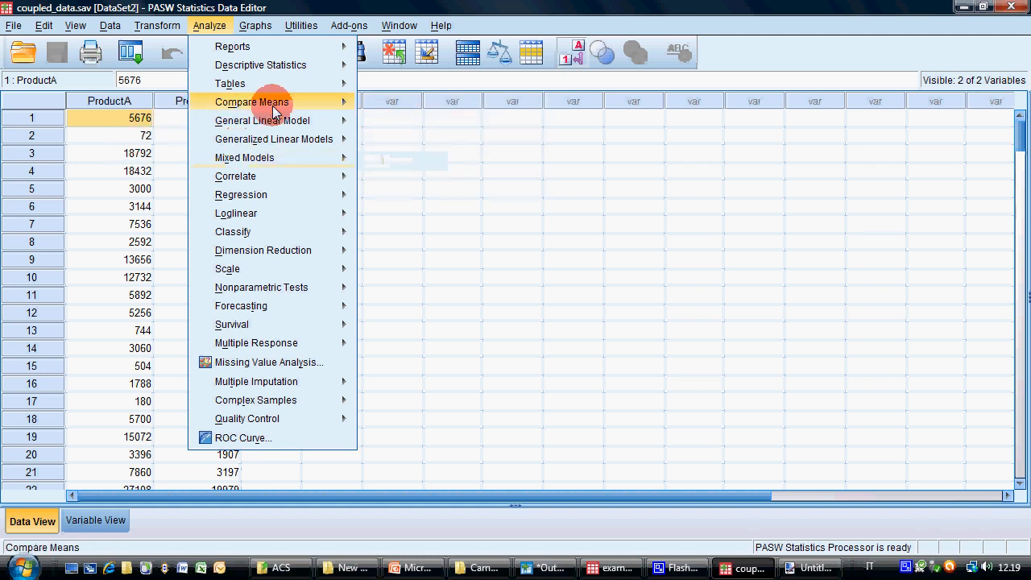
{"action": "mouse_move", "coordinate": [266, 102]}
{"action": "left_click", "coordinate": [407, 171]}
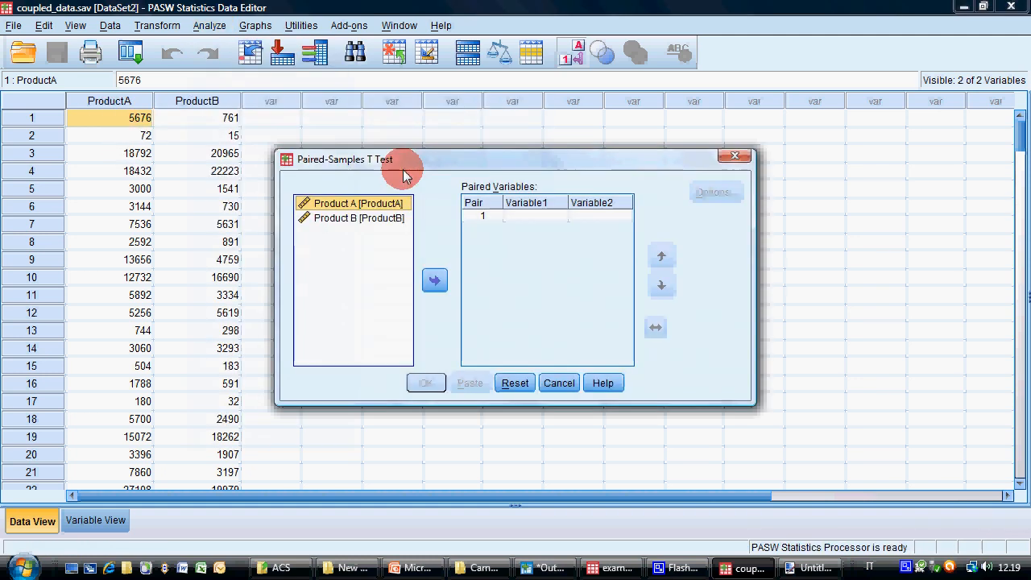
{"action": "left_click", "coordinate": [359, 203]}
{"action": "left_click", "coordinate": [434, 279]}
{"action": "left_click", "coordinate": [475, 245]}
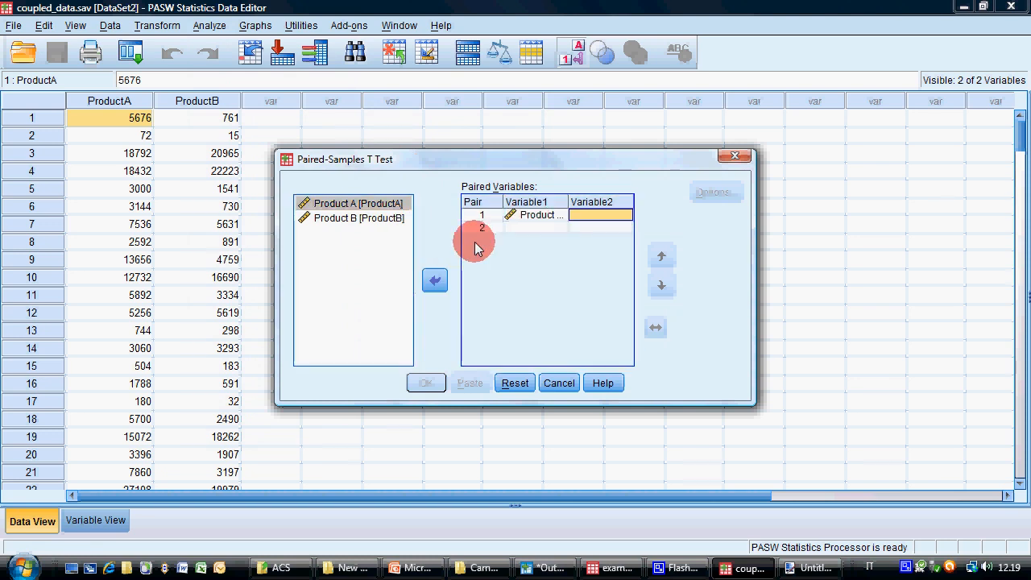
{"action": "left_click", "coordinate": [359, 217]}
{"action": "left_click", "coordinate": [434, 279]}
{"action": "left_click", "coordinate": [581, 219]}
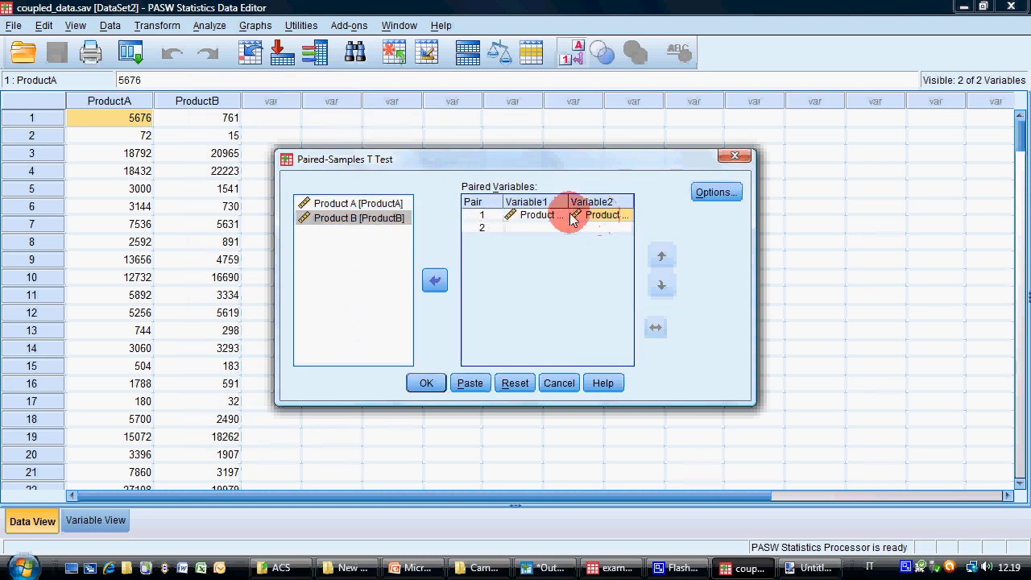
{"action": "left_click_drag", "start_coordinate": [755, 243], "coordinate": [897, 242]}
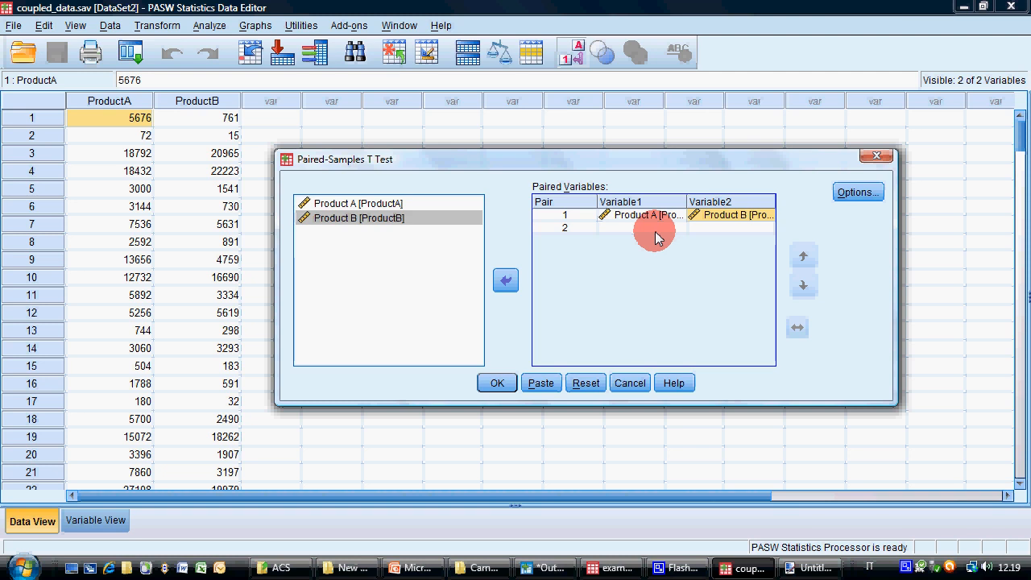
{"action": "left_click", "coordinate": [497, 385]}
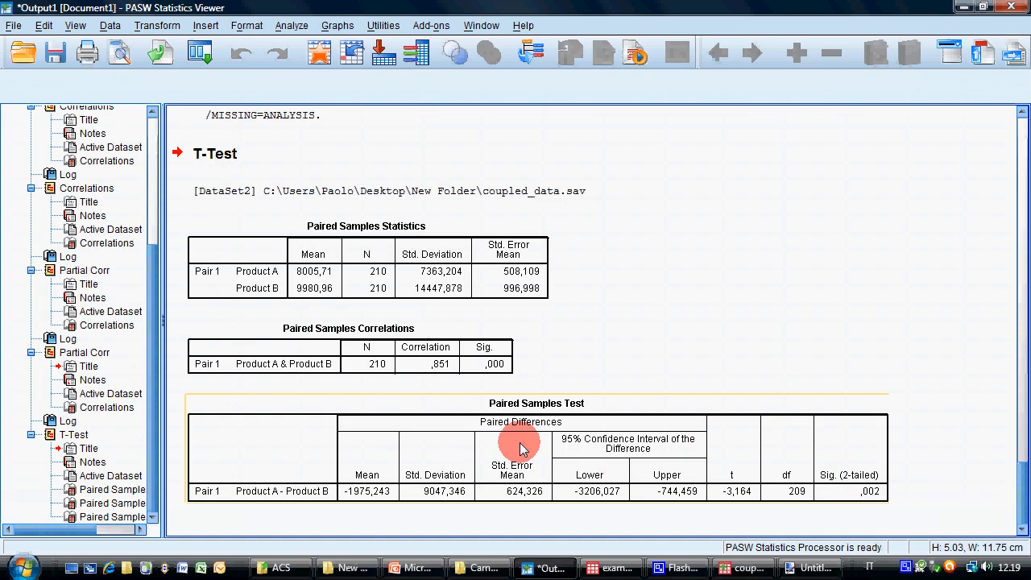
Step: Examine the t test output, comparing the two product means and the two-tailed significance
{"action": "left_click", "coordinate": [284, 274]}
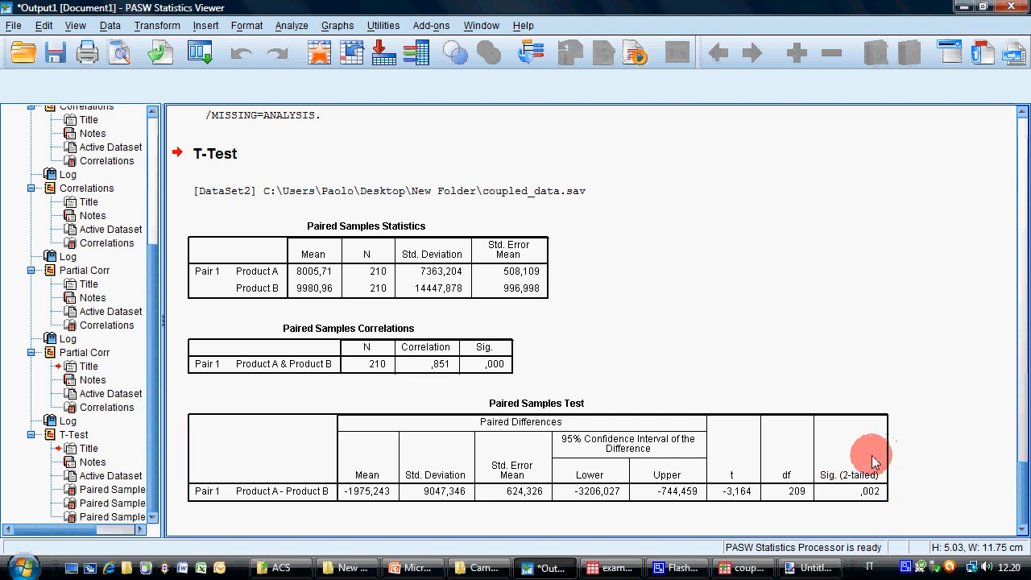
{"action": "left_click", "coordinate": [306, 278]}
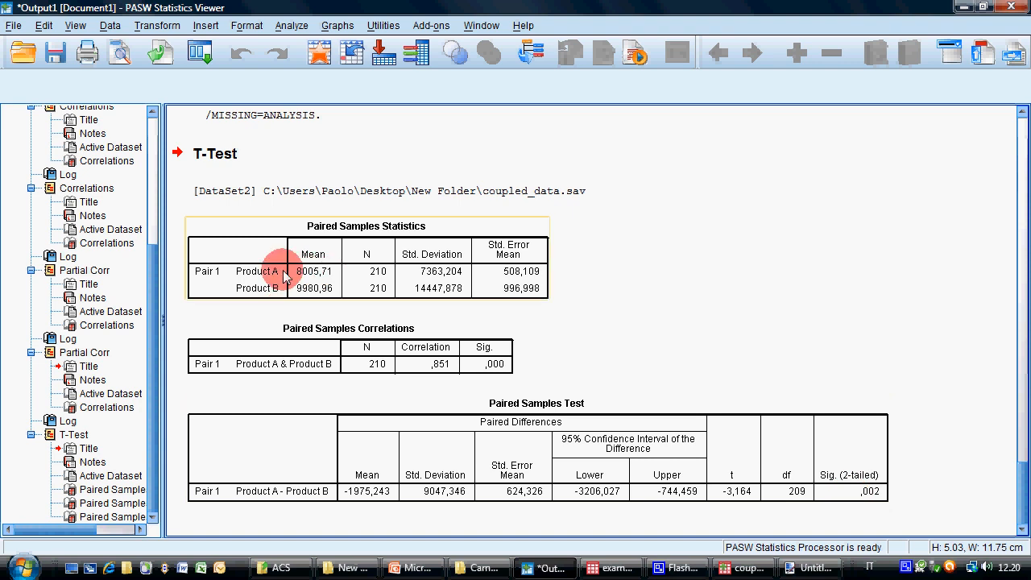
{"action": "left_click", "coordinate": [352, 305]}
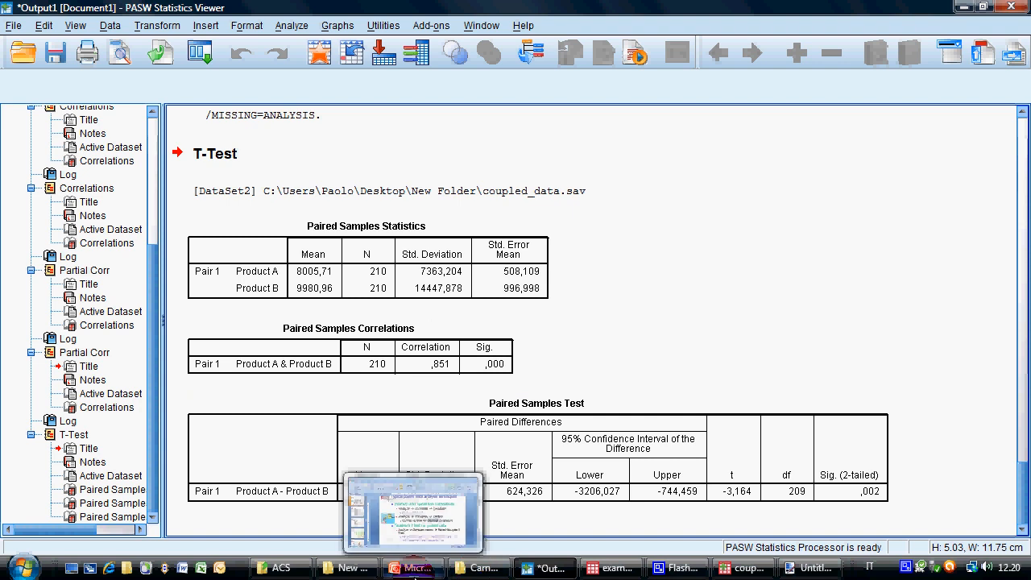
Step: Switch to the PowerPoint presentation and view the Exercises and Typical bivariate analysis techniques slides as a slide show
{"action": "left_click", "coordinate": [414, 568]}
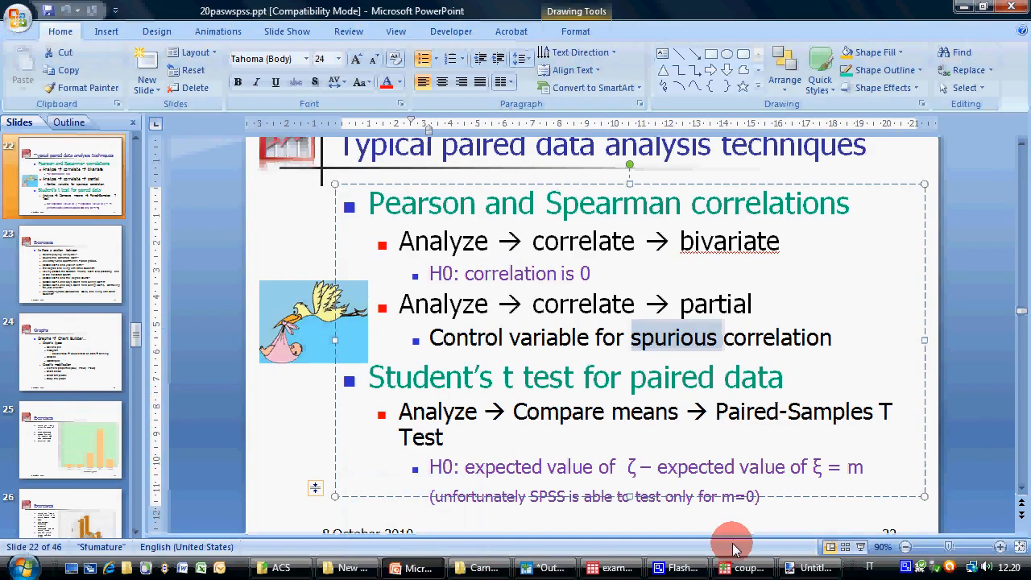
{"action": "left_click", "coordinate": [862, 548]}
{"action": "left_click", "coordinate": [710, 416]}
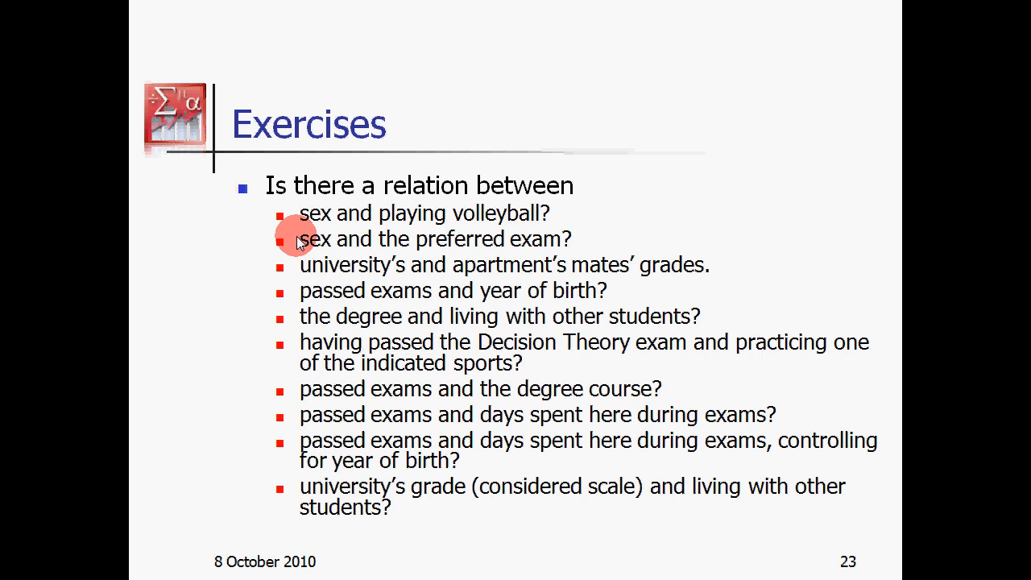
{"action": "scroll", "coordinate": [296, 236], "scroll_direction": "up", "scroll_amount": 6}
{"action": "scroll", "coordinate": [296, 236], "scroll_direction": "down", "scroll_amount": 1}
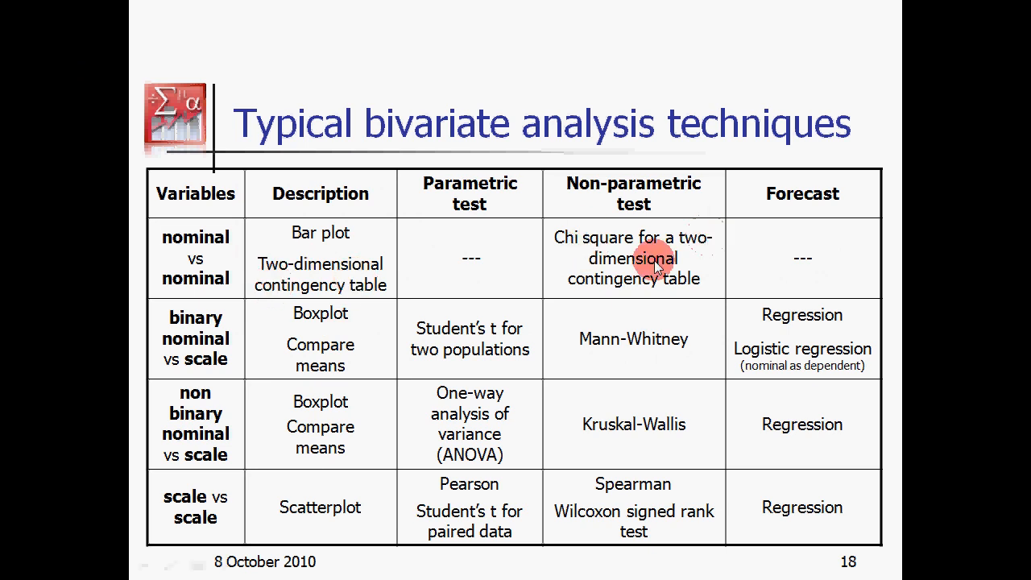
{"action": "key", "text": "Escape"}
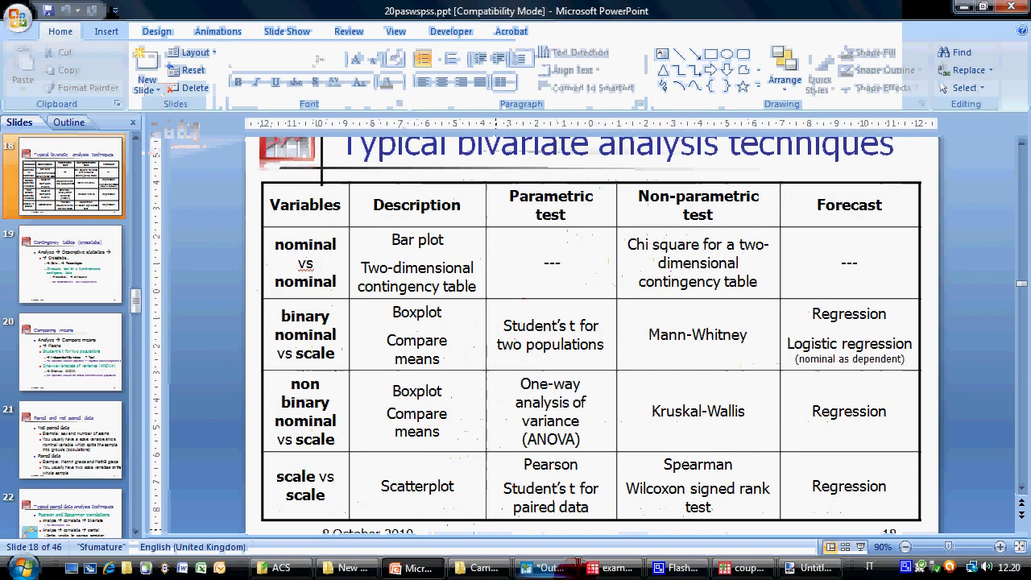
Step: In the example_data_all.sav dataset, set up a crosstab with Sex in the rows and Favorite subject in the columns
{"action": "left_click", "coordinate": [612, 567]}
{"action": "left_click", "coordinate": [201, 27]}
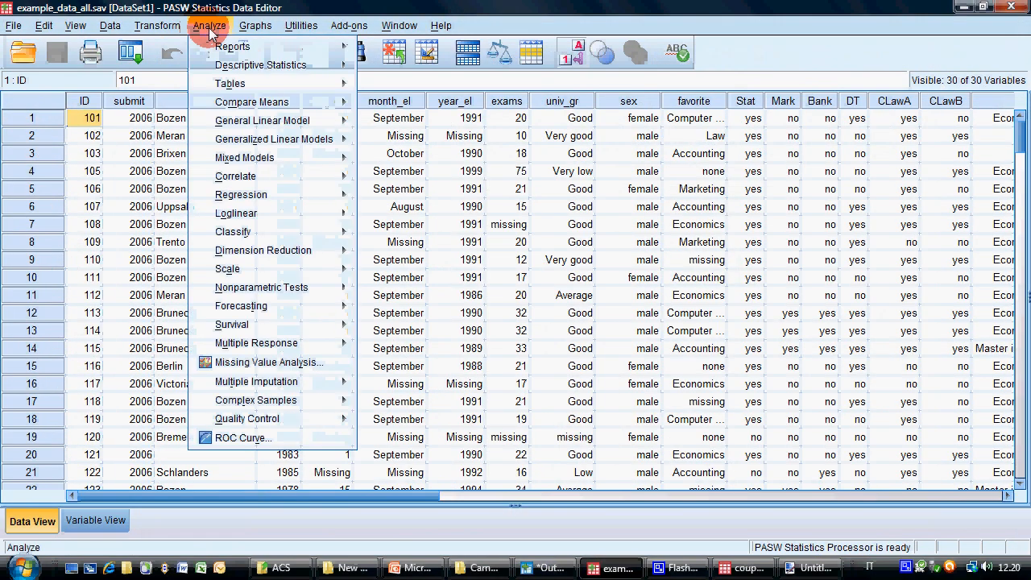
{"action": "mouse_move", "coordinate": [238, 71]}
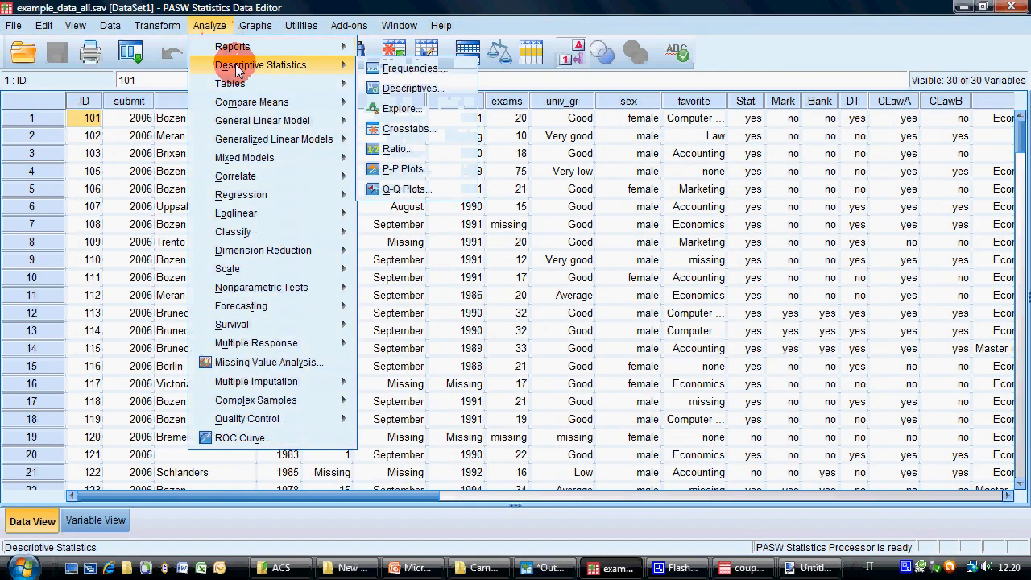
{"action": "left_click", "coordinate": [410, 135]}
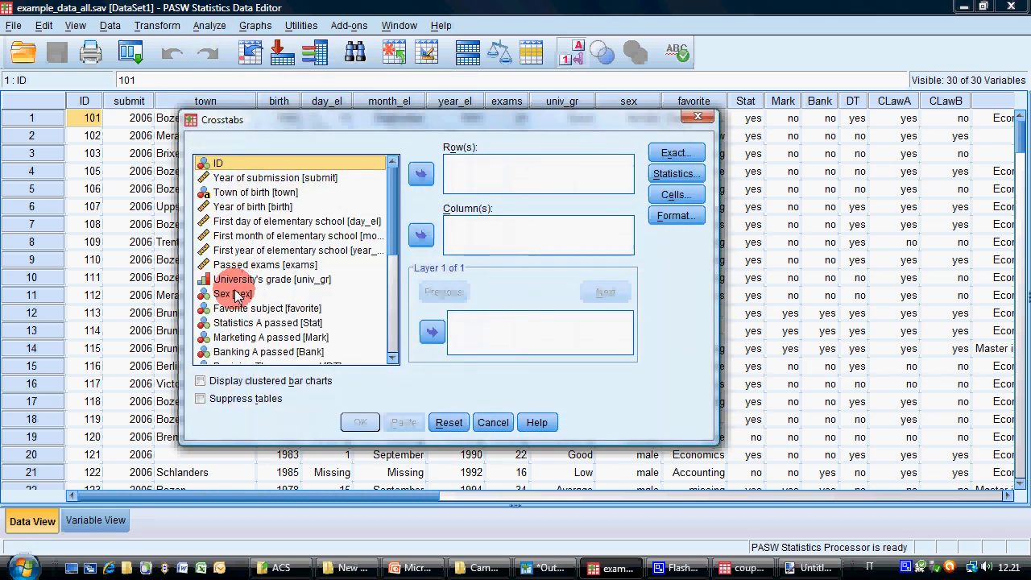
{"action": "left_click", "coordinate": [232, 294]}
{"action": "left_click", "coordinate": [420, 172]}
{"action": "scroll", "coordinate": [392, 230], "scroll_direction": "down", "scroll_amount": 4}
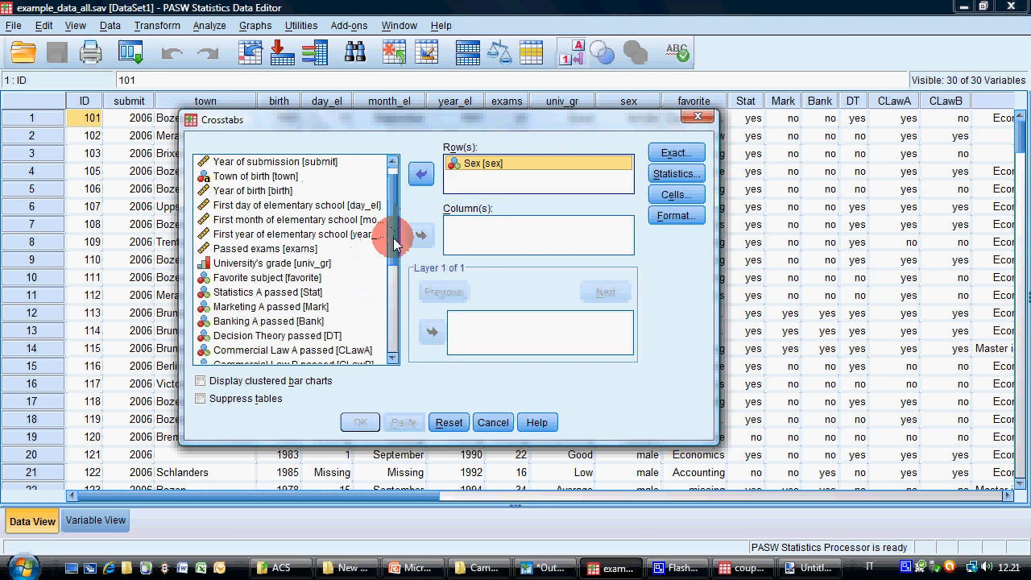
{"action": "left_click", "coordinate": [299, 237]}
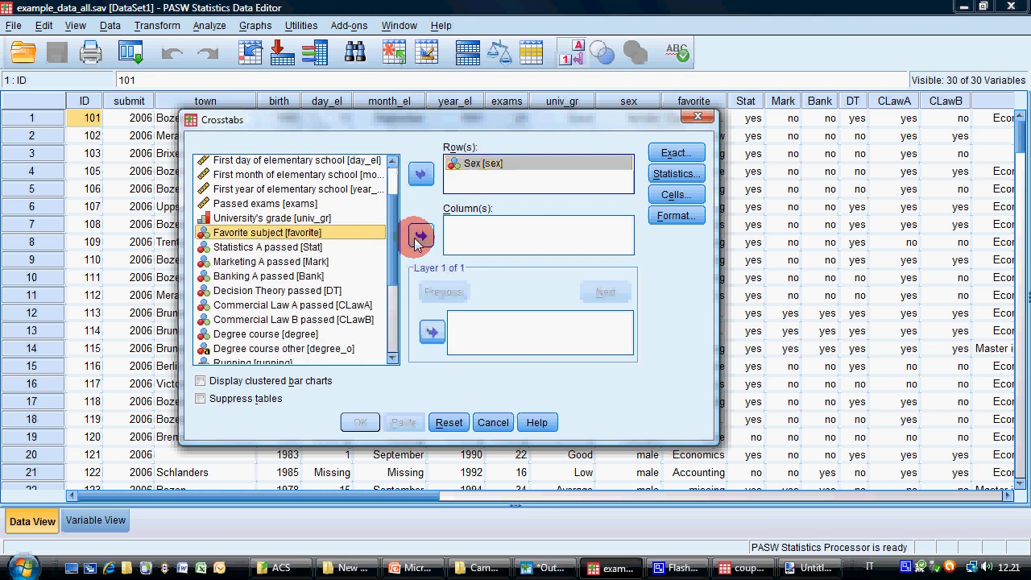
{"action": "left_click", "coordinate": [420, 234]}
Step: Add the Chi-square statistic to the crosstab and run it
{"action": "left_click", "coordinate": [691, 176]}
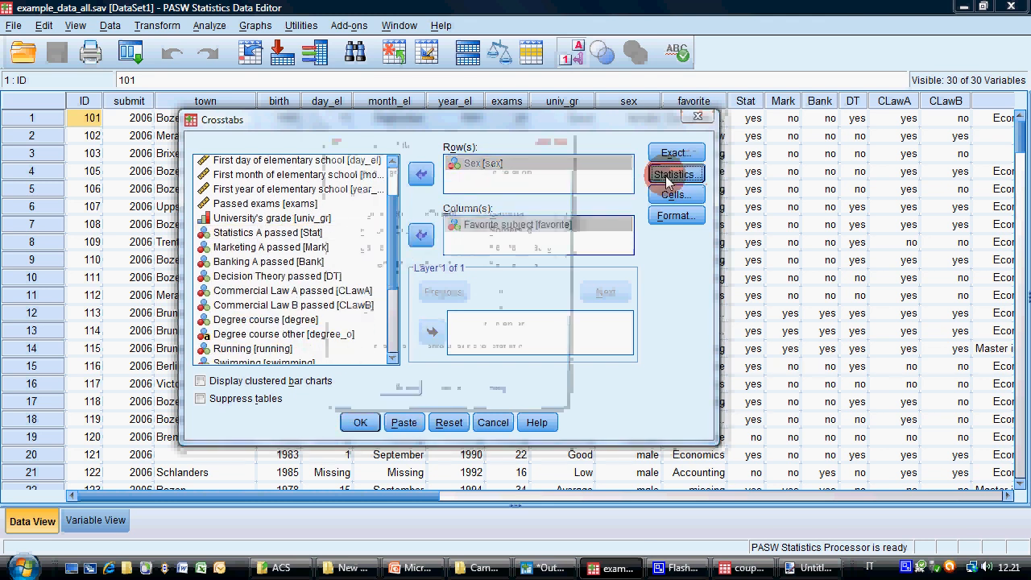
{"action": "left_click", "coordinate": [372, 174]}
{"action": "left_click", "coordinate": [395, 398]}
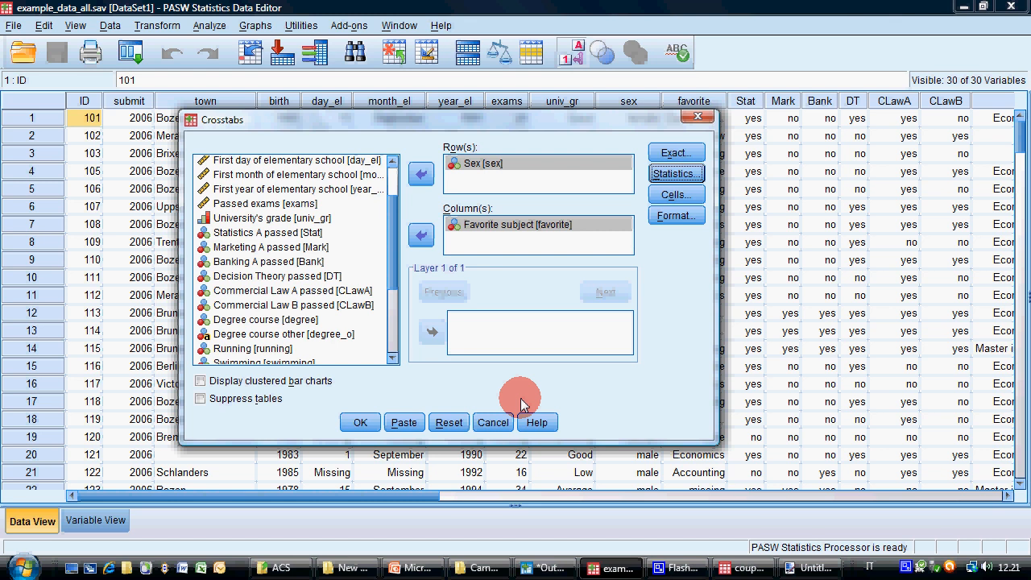
{"action": "left_click", "coordinate": [348, 421]}
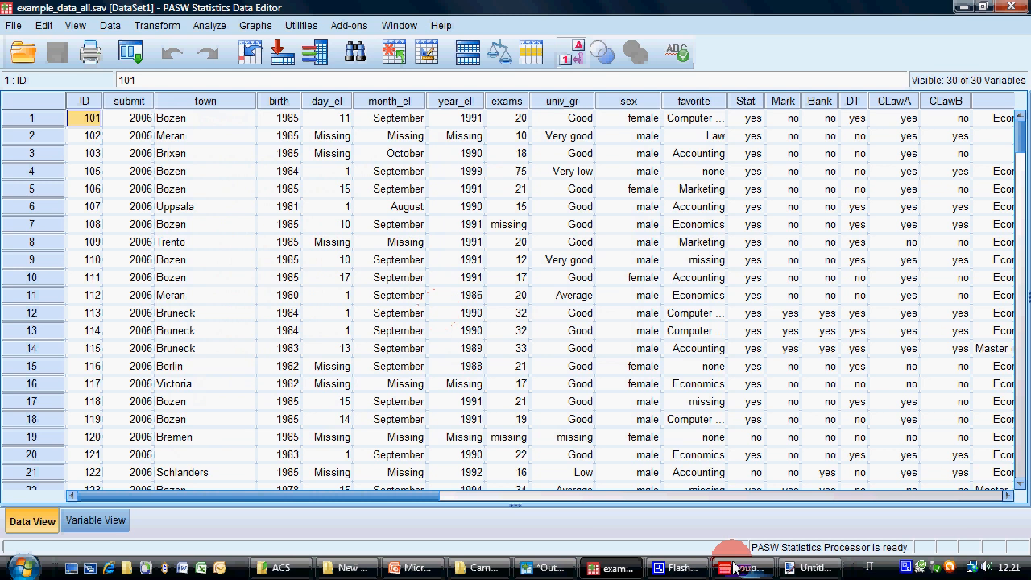
Step: Examine the Sex by Favorite subject crosstabulation and the Chi-Square Tests significance in the output viewer
{"action": "left_click", "coordinate": [547, 567]}
{"action": "scroll", "coordinate": [504, 437], "scroll_direction": "down", "scroll_amount": 3}
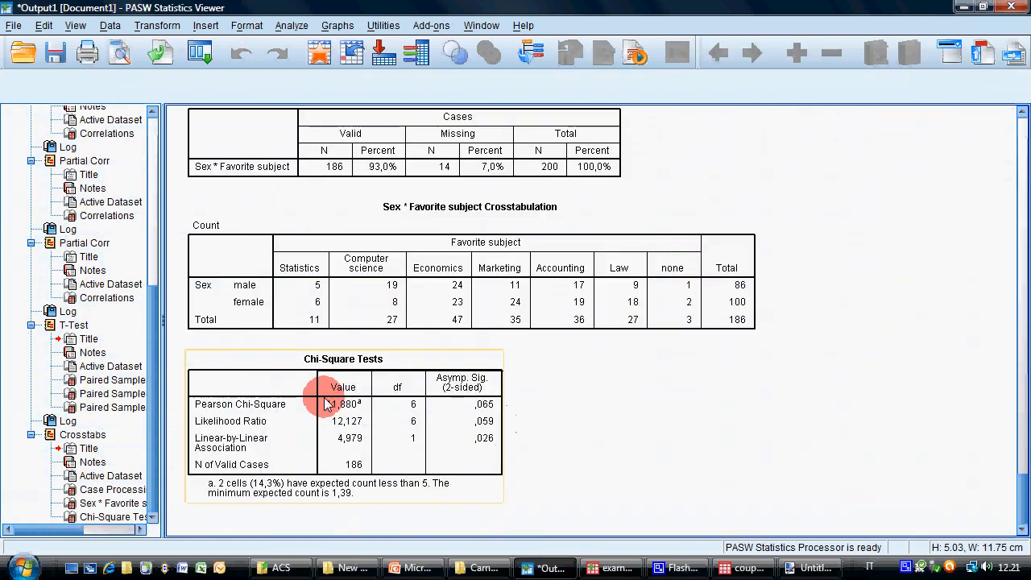
{"action": "scroll", "coordinate": [364, 395], "scroll_direction": "up", "scroll_amount": 3}
{"action": "left_click", "coordinate": [268, 353]}
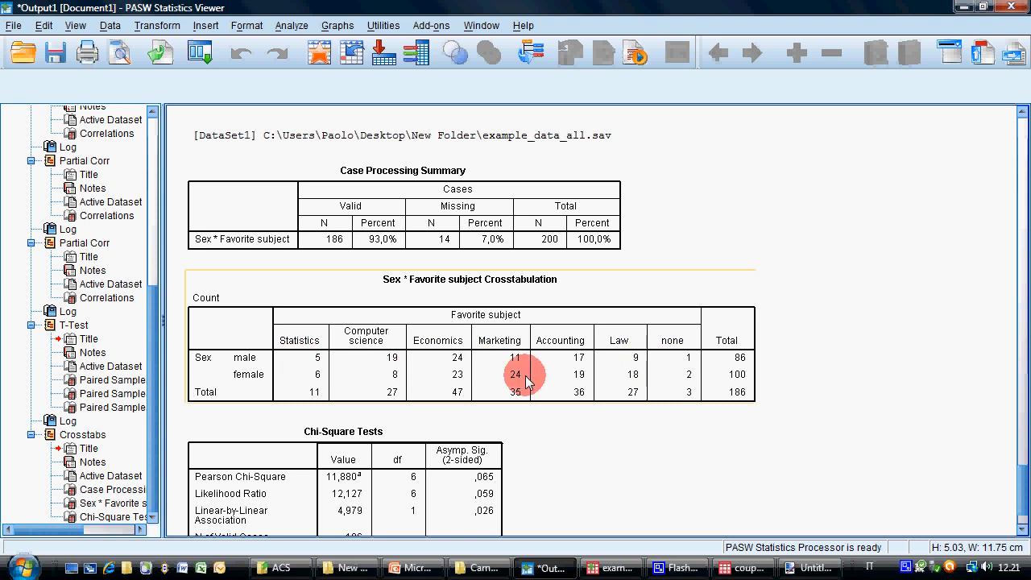
{"action": "scroll", "coordinate": [516, 385], "scroll_direction": "down", "scroll_amount": 3}
{"action": "left_click", "coordinate": [429, 442]}
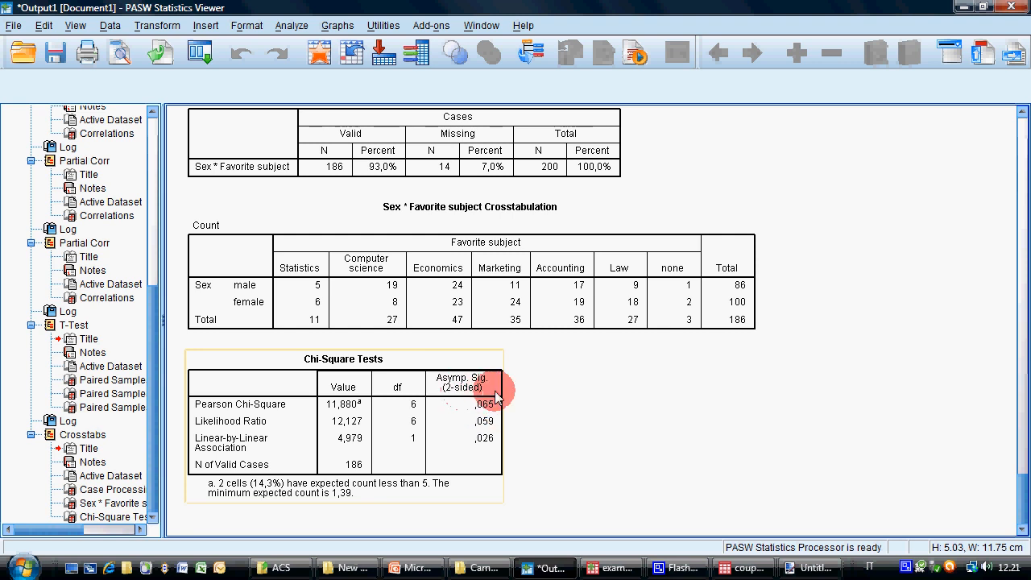
Step: Switch back to the PowerPoint presentation and show slide 23 with the exercises
{"action": "mouse_move", "coordinate": [748, 574]}
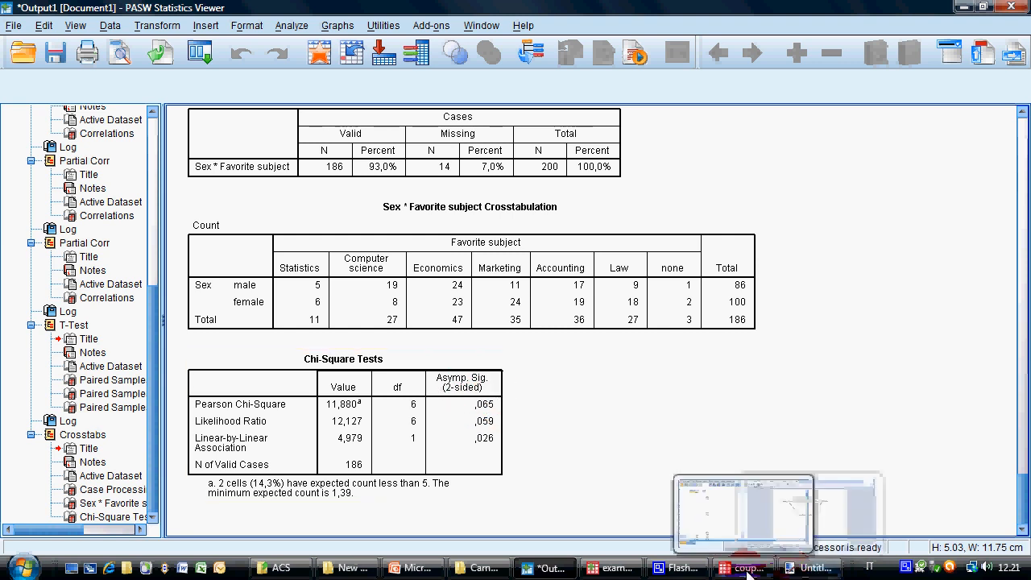
{"action": "left_click", "coordinate": [430, 574]}
{"action": "left_click", "coordinate": [137, 524]}
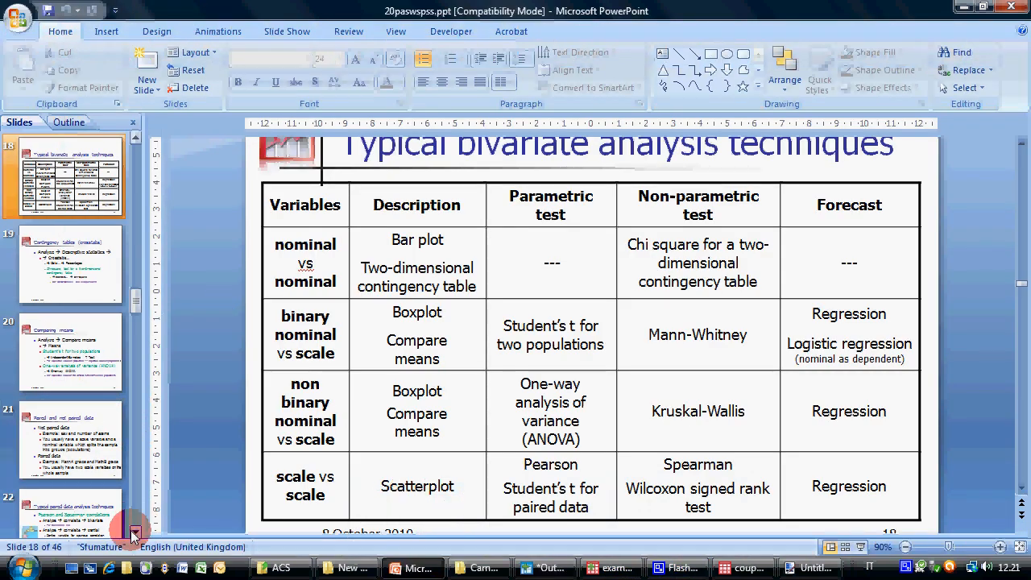
{"action": "left_click", "coordinate": [70, 352]}
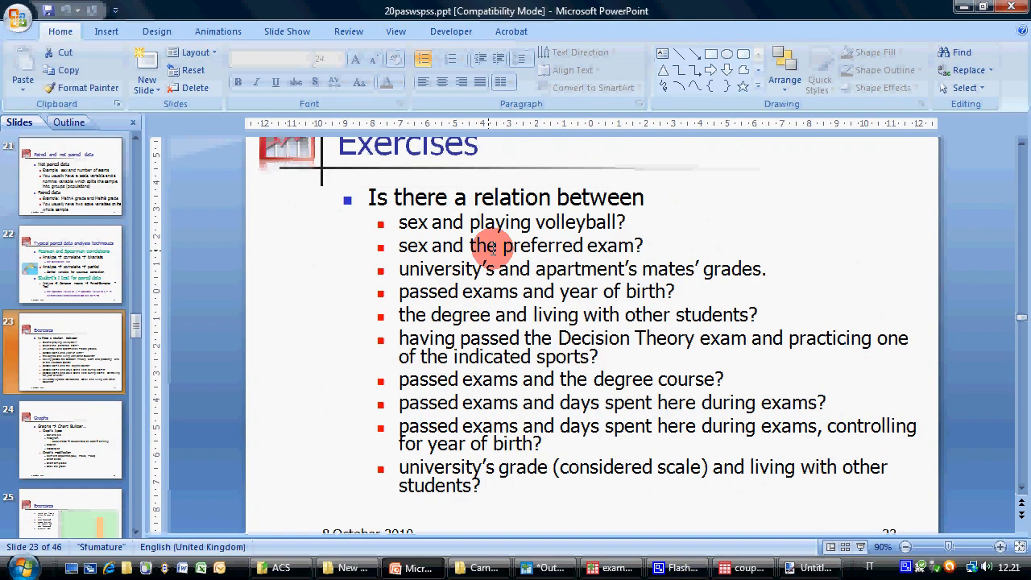
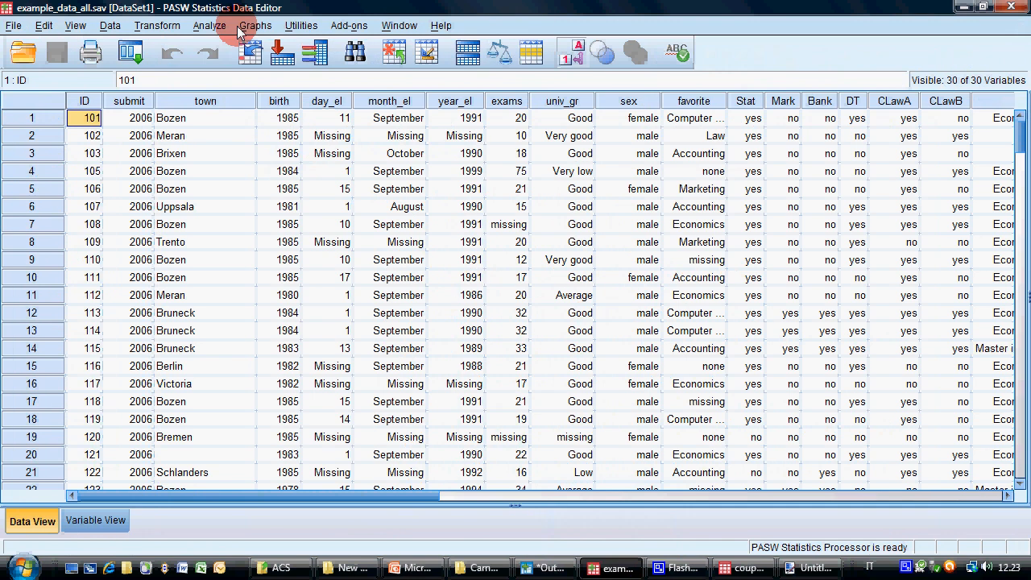
Step: In the example_data_all.sav dataset, start a bivariate correlation and clear the variables left from the previous analysis
{"action": "left_click", "coordinate": [209, 25]}
{"action": "mouse_move", "coordinate": [274, 175]}
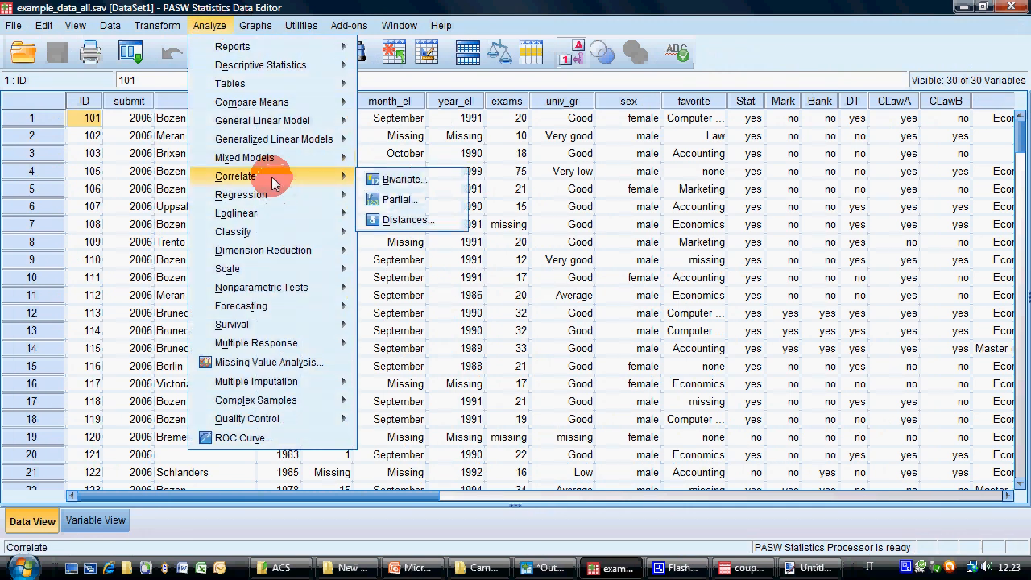
{"action": "mouse_move", "coordinate": [282, 196]}
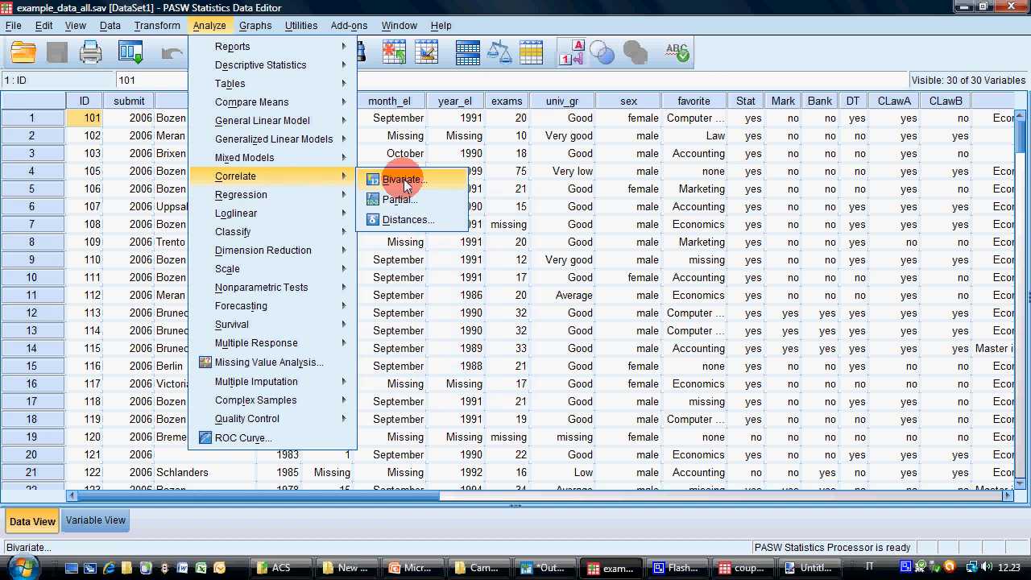
{"action": "left_click", "coordinate": [396, 176]}
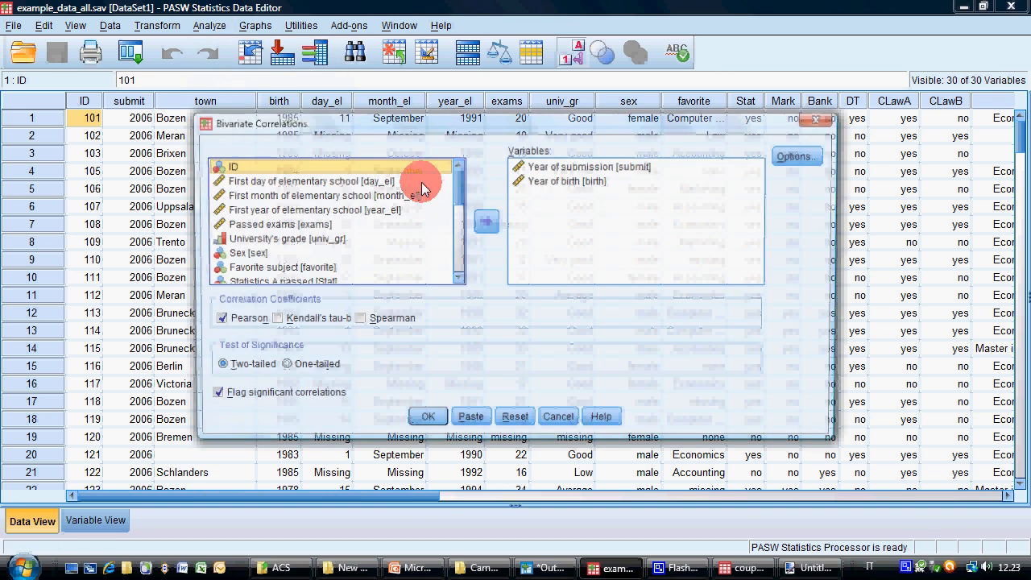
{"action": "left_click", "coordinate": [502, 418]}
{"action": "scroll", "coordinate": [456, 185], "scroll_direction": "down", "scroll_amount": 1}
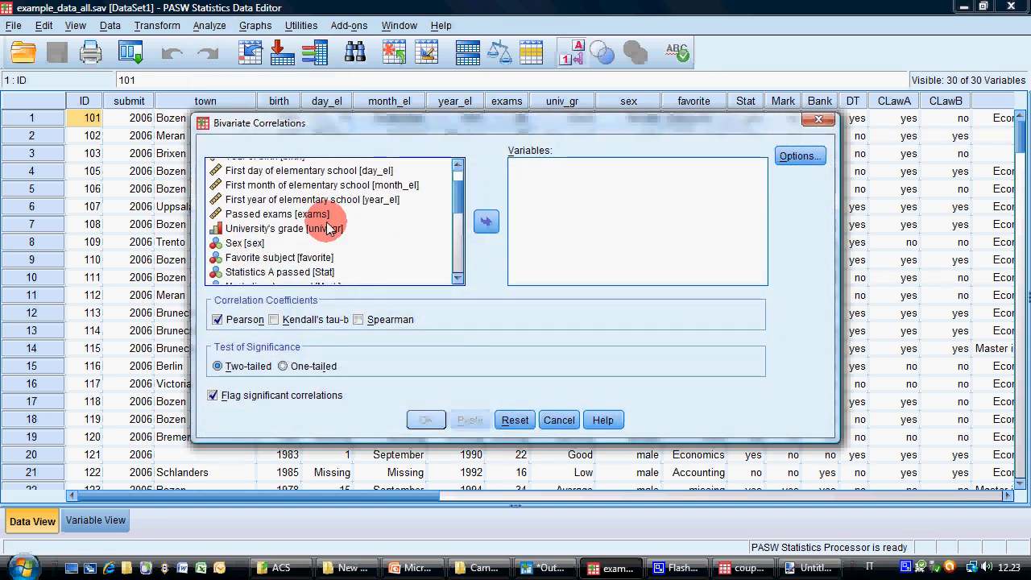
Step: Correlate University's grade with Think of apartment's mates, adding the Spearman coefficient to Pearson, and run the analysis
{"action": "left_click", "coordinate": [320, 230]}
{"action": "left_click", "coordinate": [488, 216]}
{"action": "left_click_drag", "start_coordinate": [456, 202], "coordinate": [456, 258]}
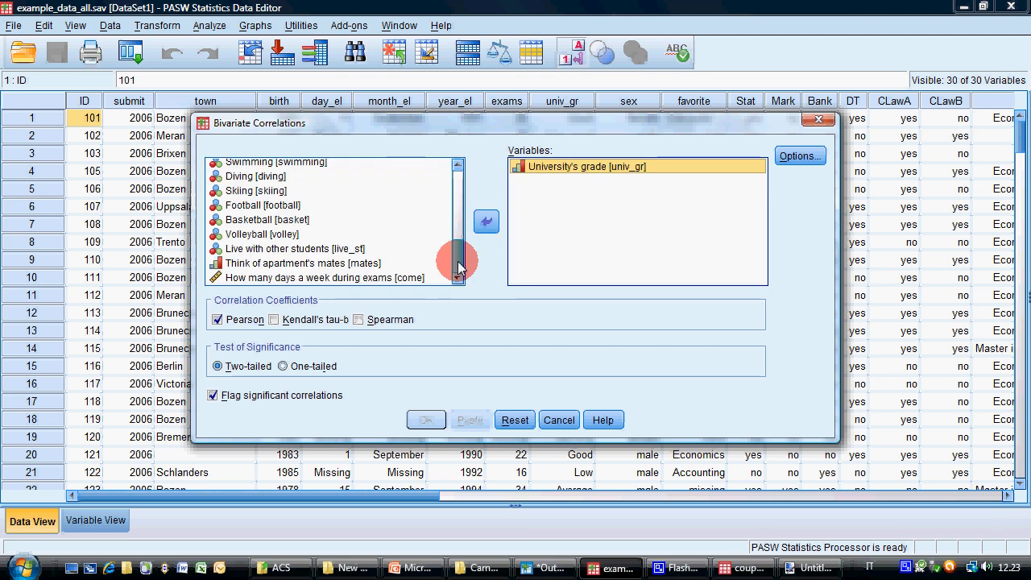
{"action": "left_click", "coordinate": [419, 266]}
{"action": "left_click", "coordinate": [485, 221]}
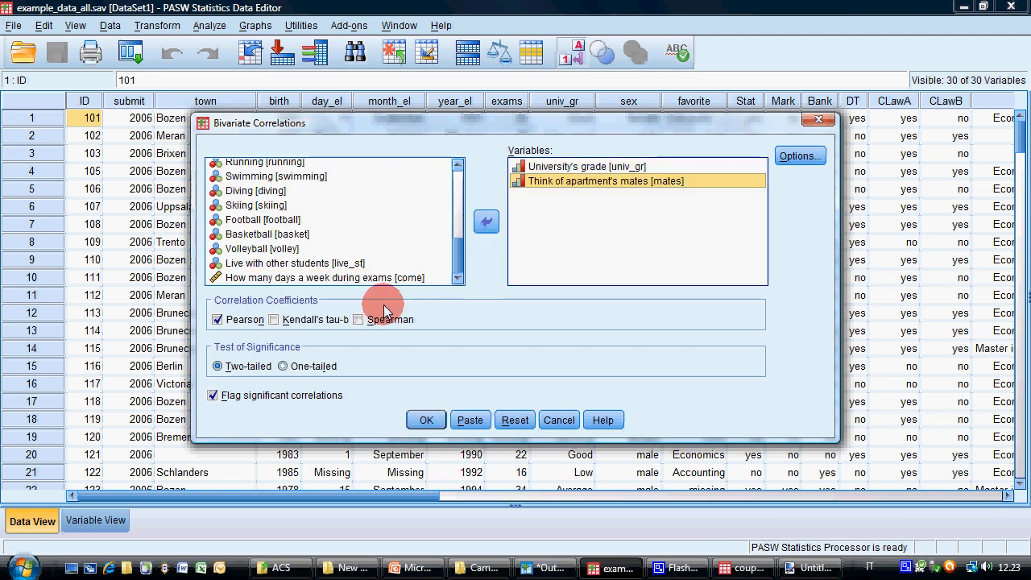
{"action": "left_click", "coordinate": [362, 322]}
{"action": "left_click", "coordinate": [424, 425]}
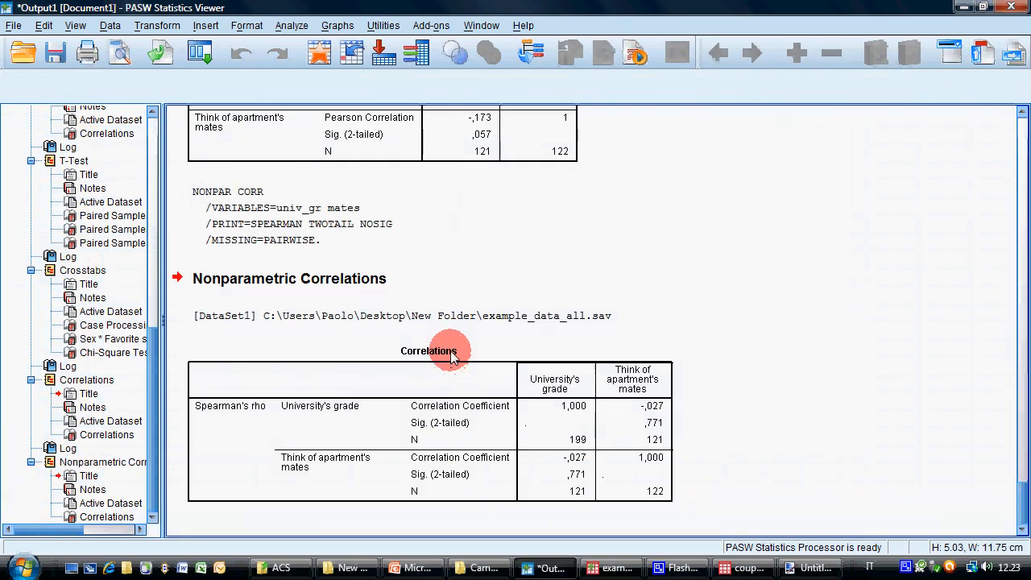
Step: Compare the Pearson and Spearman correlation tables for University's grade and Think of apartment's mates in the output
{"action": "scroll", "coordinate": [452, 334], "scroll_direction": "up", "scroll_amount": 3}
{"action": "left_click", "coordinate": [554, 201]}
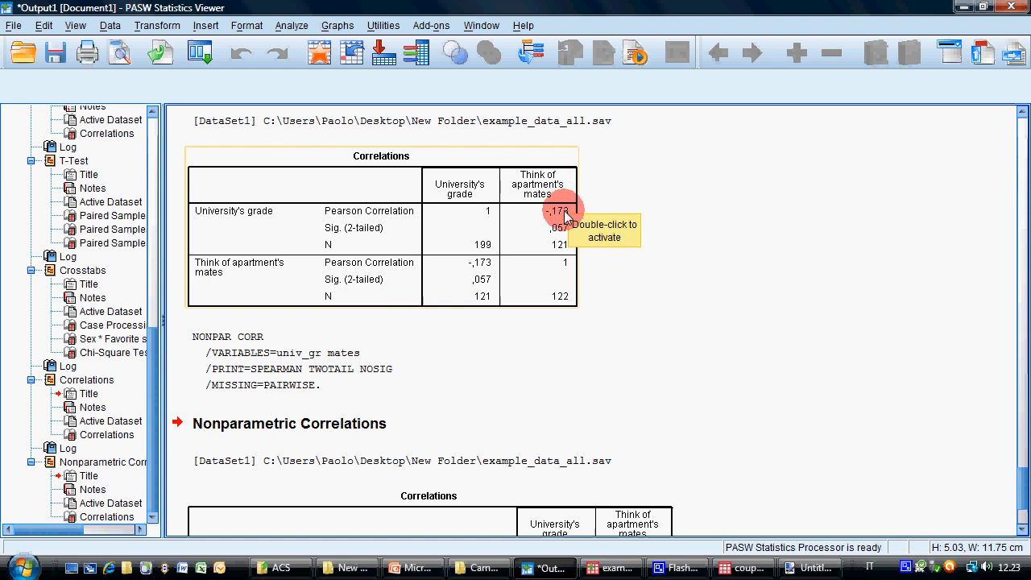
{"action": "scroll", "coordinate": [574, 302], "scroll_direction": "down", "scroll_amount": 3}
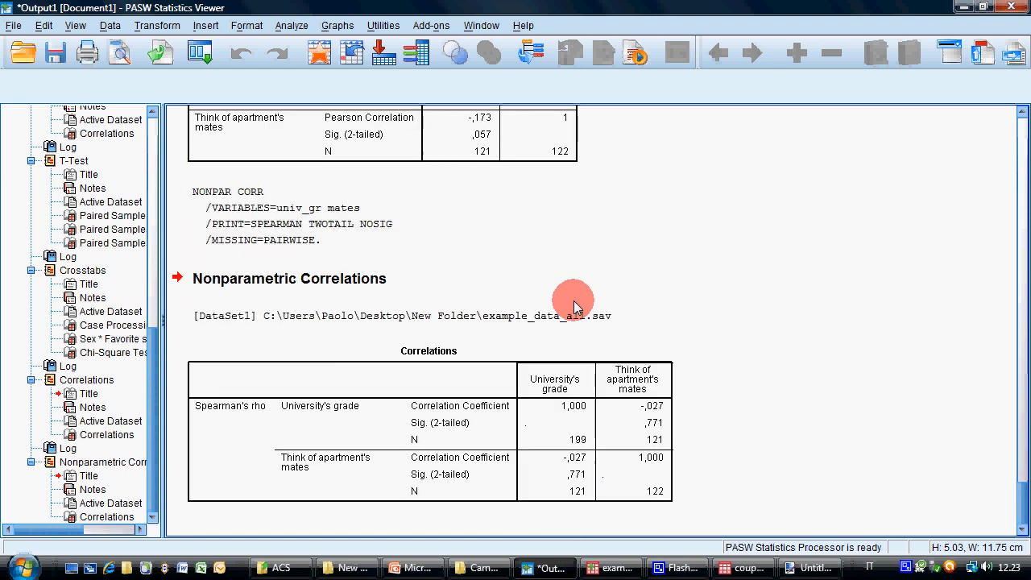
{"action": "left_click", "coordinate": [660, 417]}
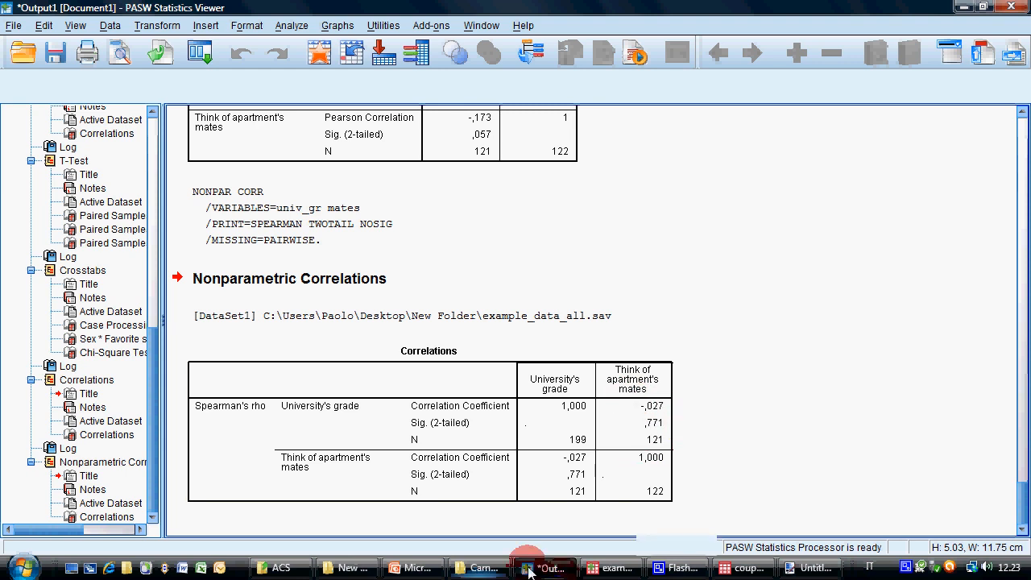
Step: Switch to the PowerPoint presentation and highlight Student's t for paired data in the bivariate techniques table on slide 18
{"action": "left_click", "coordinate": [415, 568]}
{"action": "left_click", "coordinate": [135, 140]}
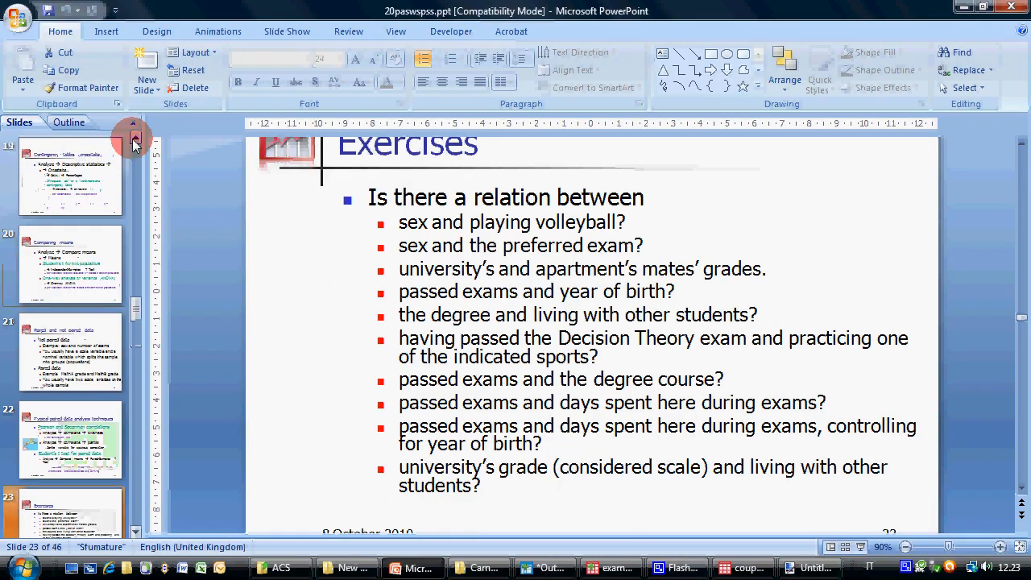
{"action": "left_click", "coordinate": [83, 173]}
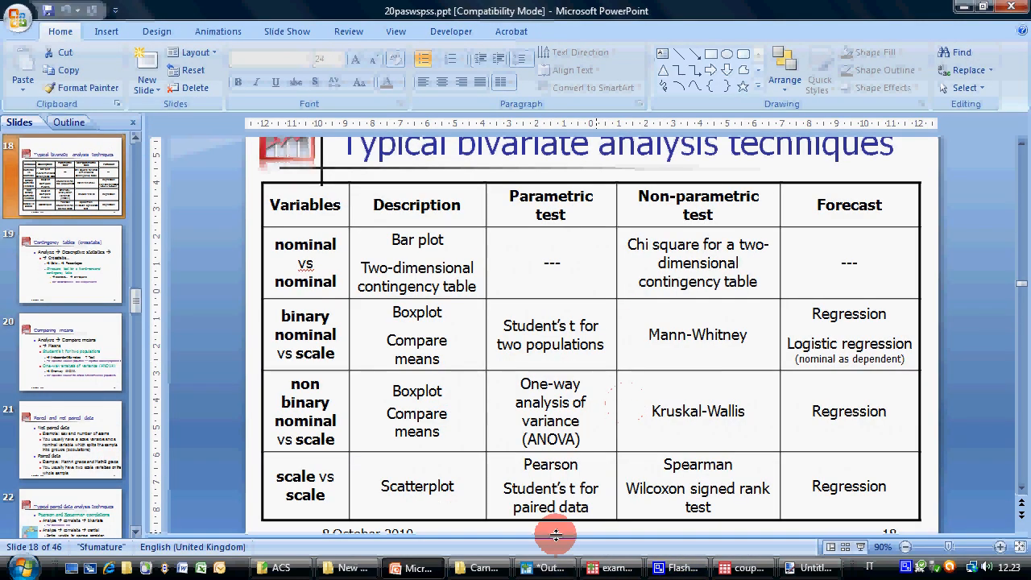
{"action": "left_click_drag", "start_coordinate": [505, 488], "coordinate": [586, 497]}
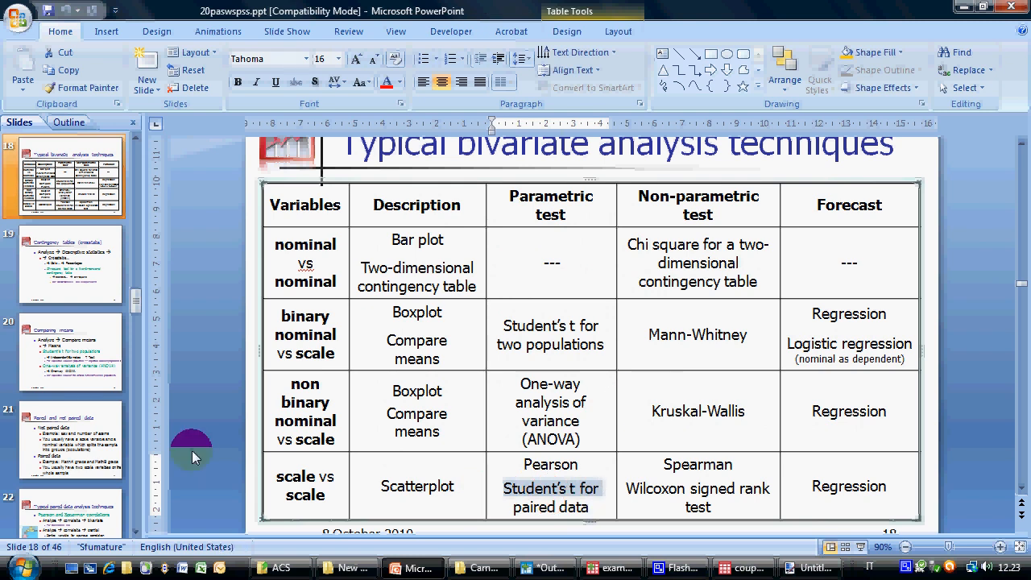
Step: Show slide 22 on paired data techniques and highlight the expected-value difference in the null hypothesis of Student's t test
{"action": "left_click", "coordinate": [87, 520]}
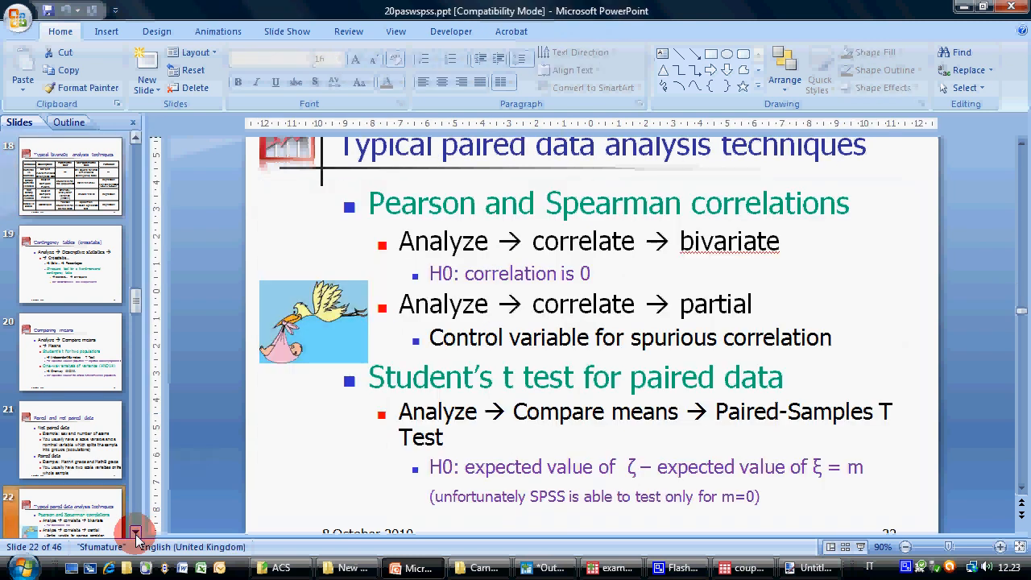
{"action": "left_click", "coordinate": [137, 532]}
{"action": "left_click", "coordinate": [136, 531]}
{"action": "left_click", "coordinate": [466, 469]}
{"action": "left_click_drag", "start_coordinate": [465, 468], "coordinate": [823, 467]}
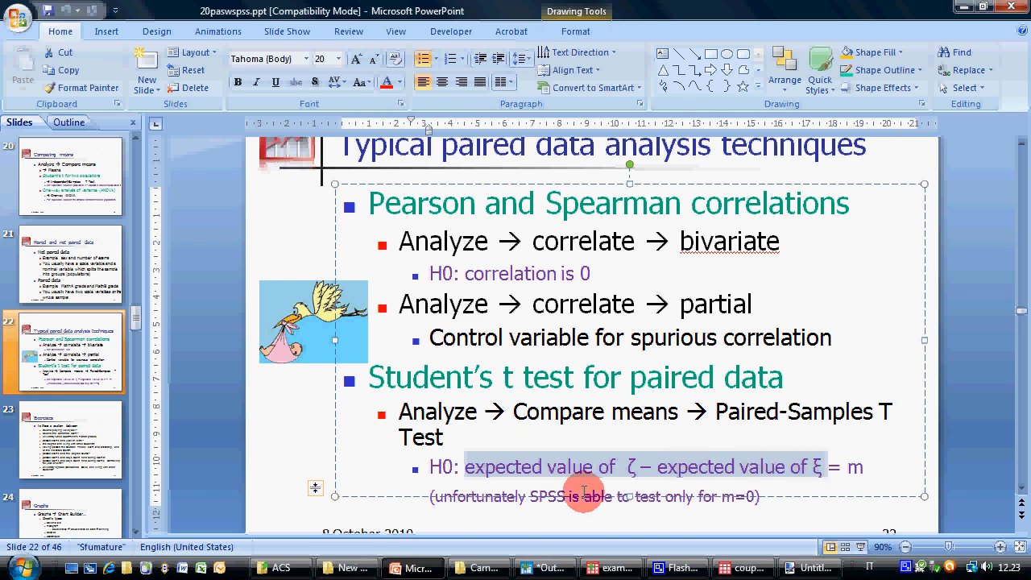
Step: Switch to the PASW data editor and run a Paired-Samples T Test pairing University's grade with Think of apartment's mates
{"action": "left_click", "coordinate": [612, 568]}
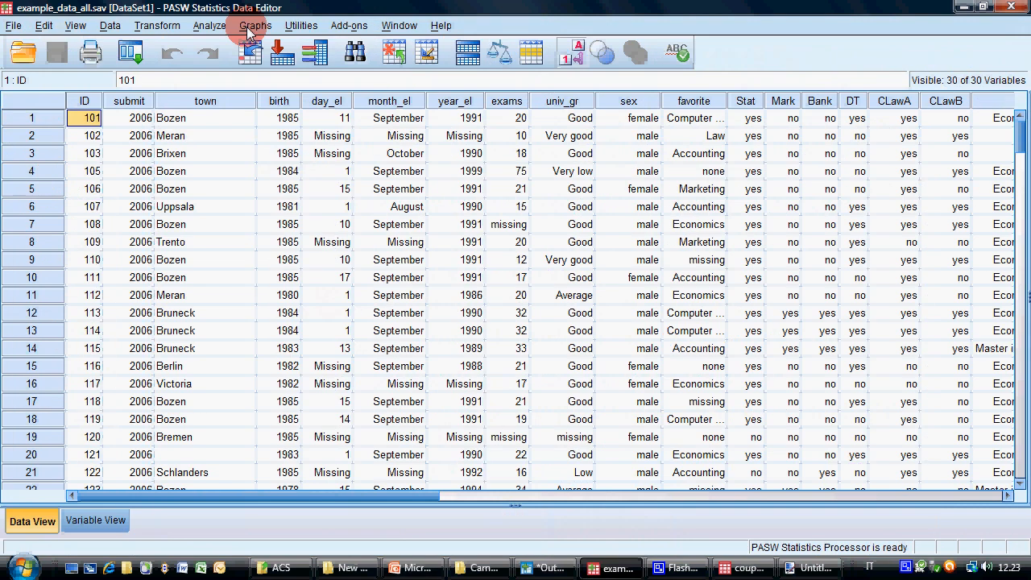
{"action": "left_click", "coordinate": [253, 25]}
{"action": "mouse_move", "coordinate": [209, 26]}
{"action": "mouse_move", "coordinate": [252, 198]}
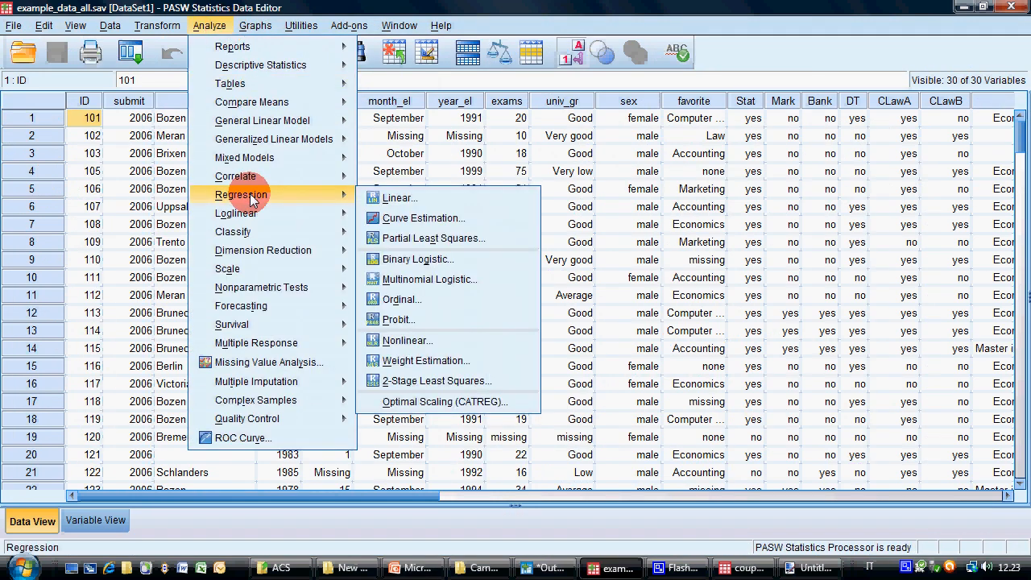
{"action": "mouse_move", "coordinate": [274, 103]}
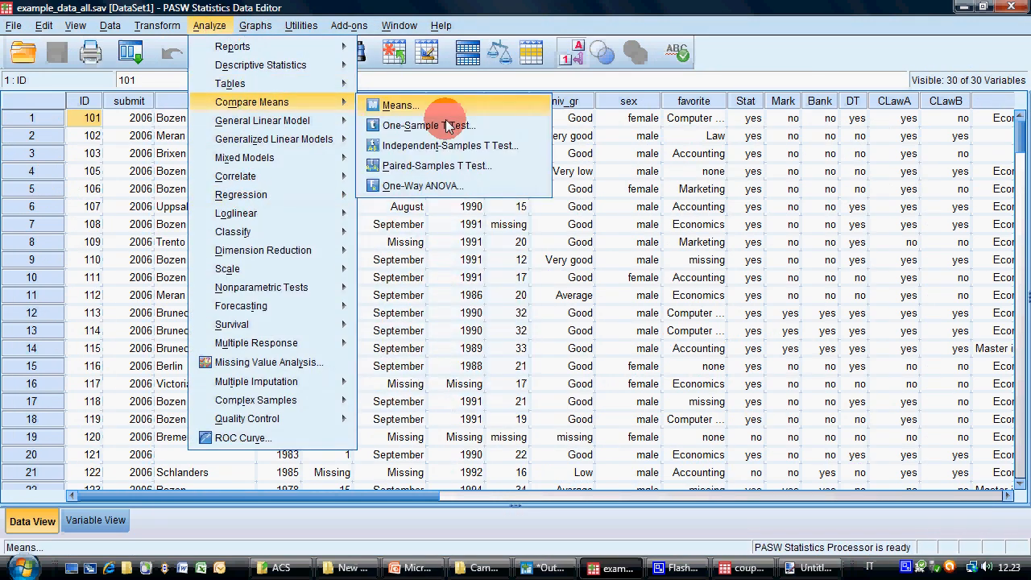
{"action": "left_click", "coordinate": [430, 172]}
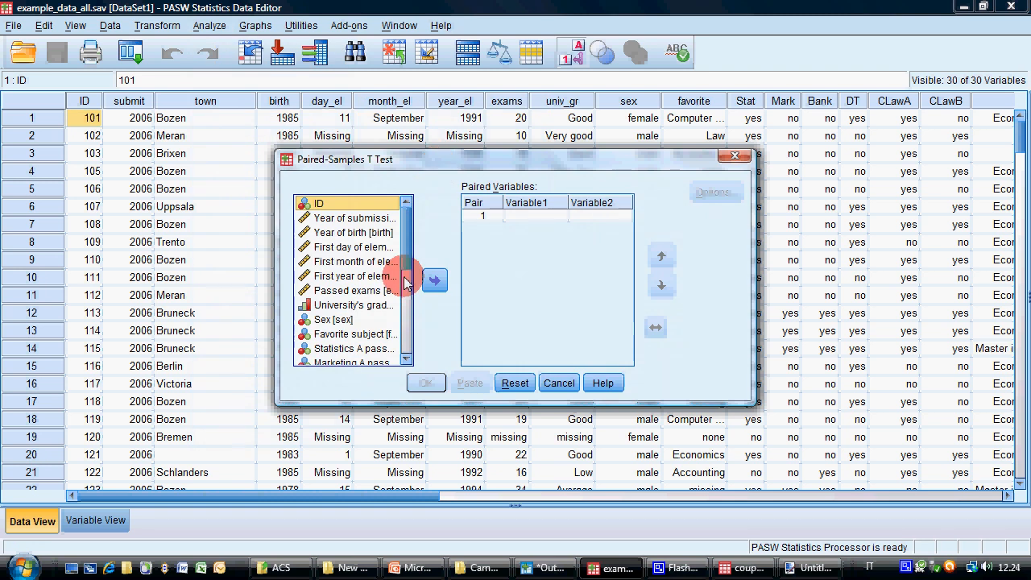
{"action": "left_click_drag", "start_coordinate": [356, 307], "coordinate": [532, 211]}
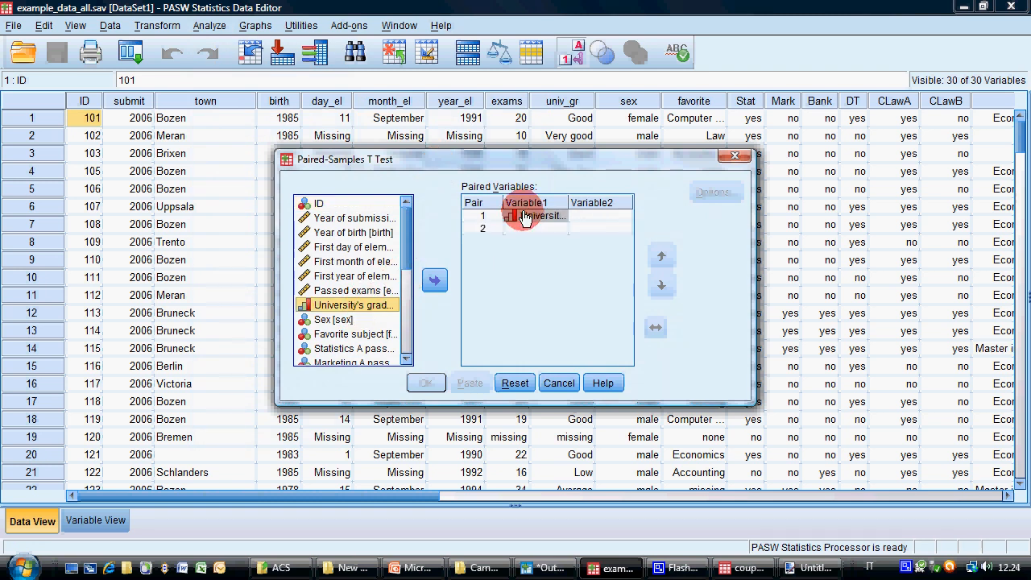
{"action": "left_click_drag", "start_coordinate": [421, 236], "coordinate": [405, 323]}
{"action": "left_click_drag", "start_coordinate": [355, 343], "coordinate": [548, 269]}
{"action": "left_click", "coordinate": [426, 382]}
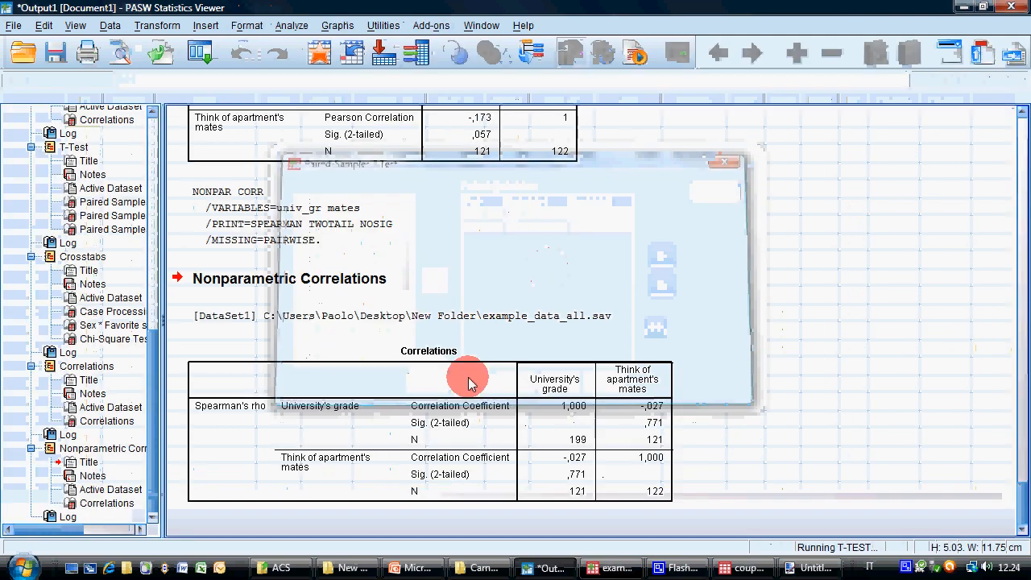
Step: Review the paired-samples t test output and highlight the passed exams and year of birth exercise on slide 23 in PowerPoint
{"action": "left_click", "coordinate": [390, 252]}
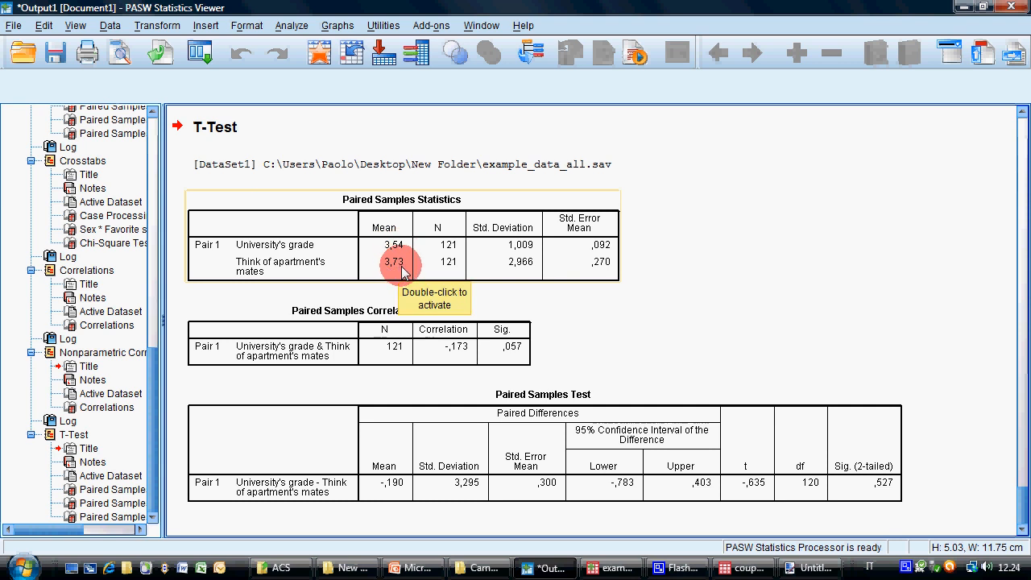
{"action": "left_click", "coordinate": [750, 382]}
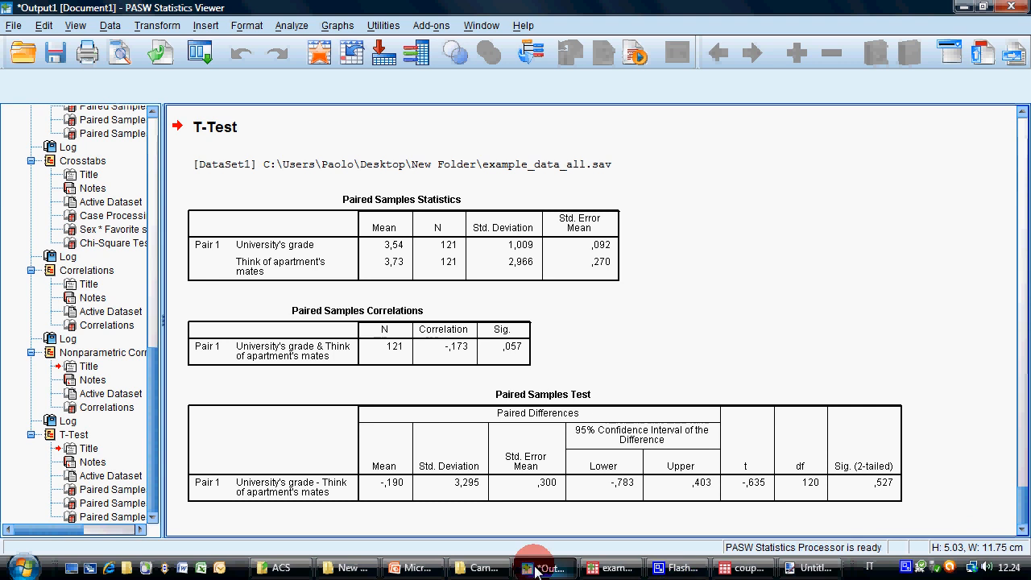
{"action": "left_click", "coordinate": [414, 568]}
{"action": "left_click", "coordinate": [104, 453]}
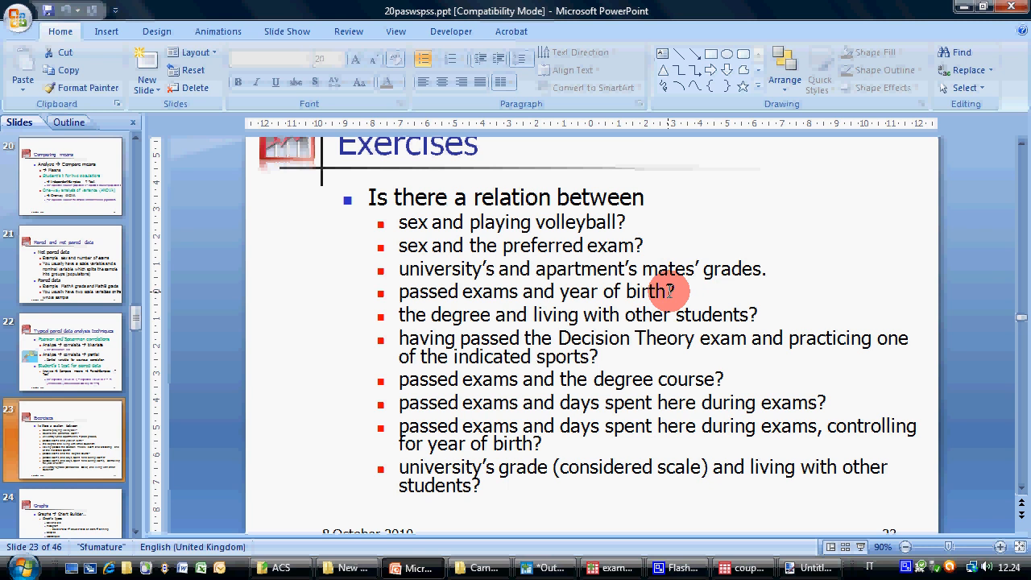
{"action": "triple_click", "coordinate": [645, 294]}
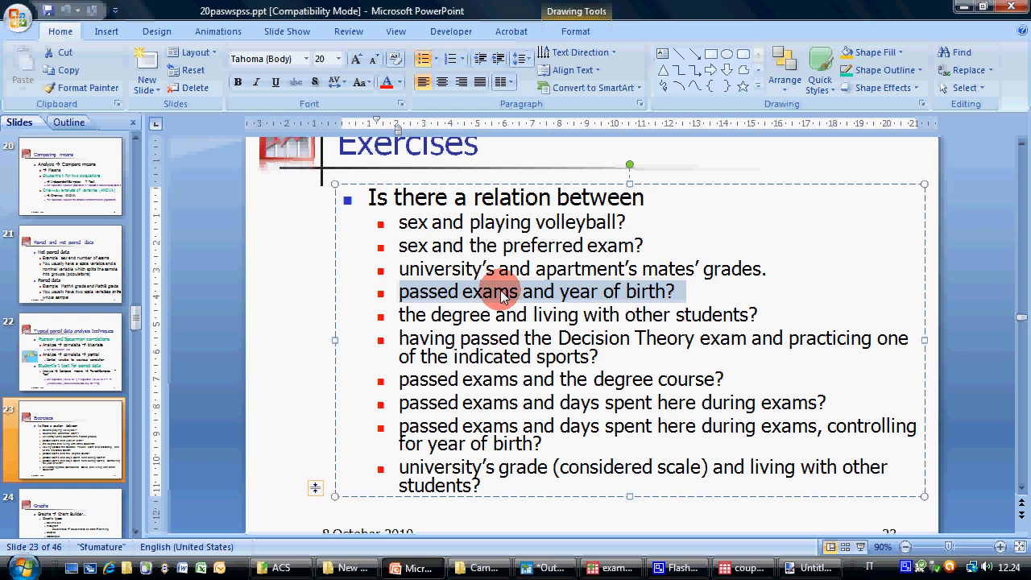
Step: Switch to the PASW data editor and remove University's grade and Think of apartment's mates from the bivariate correlation variables
{"action": "left_click", "coordinate": [613, 568]}
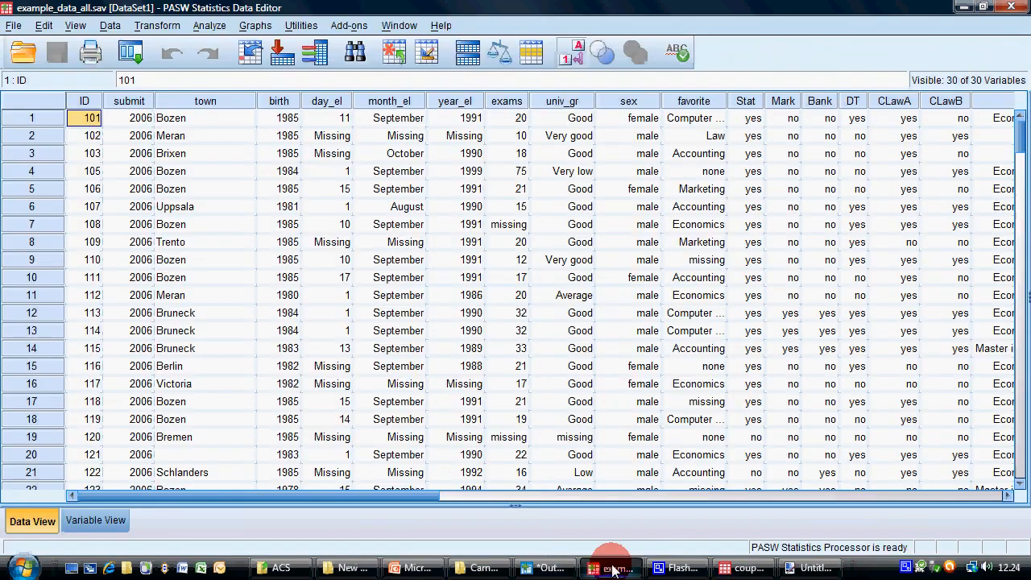
{"action": "left_click", "coordinate": [209, 25]}
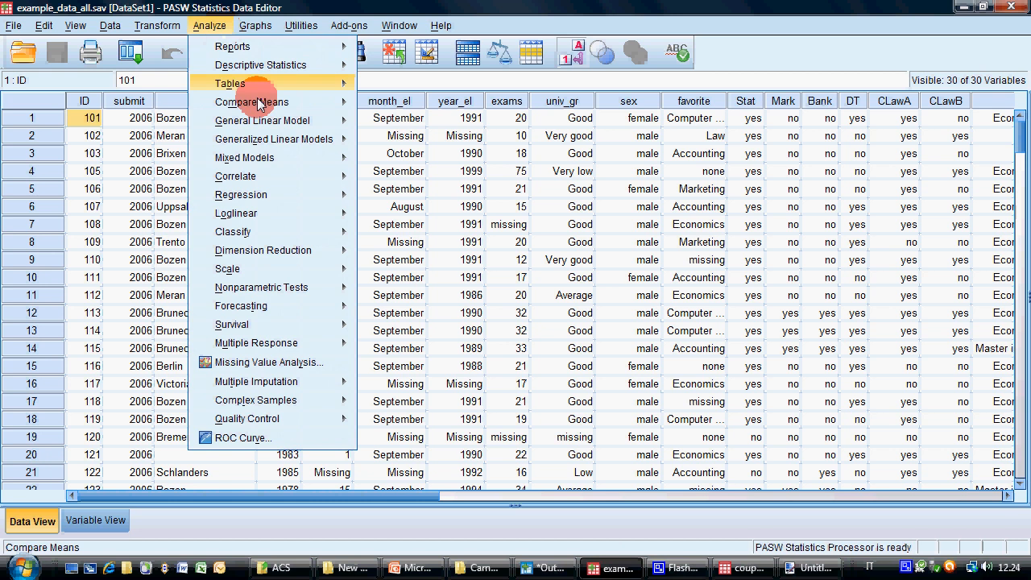
{"action": "mouse_move", "coordinate": [267, 185]}
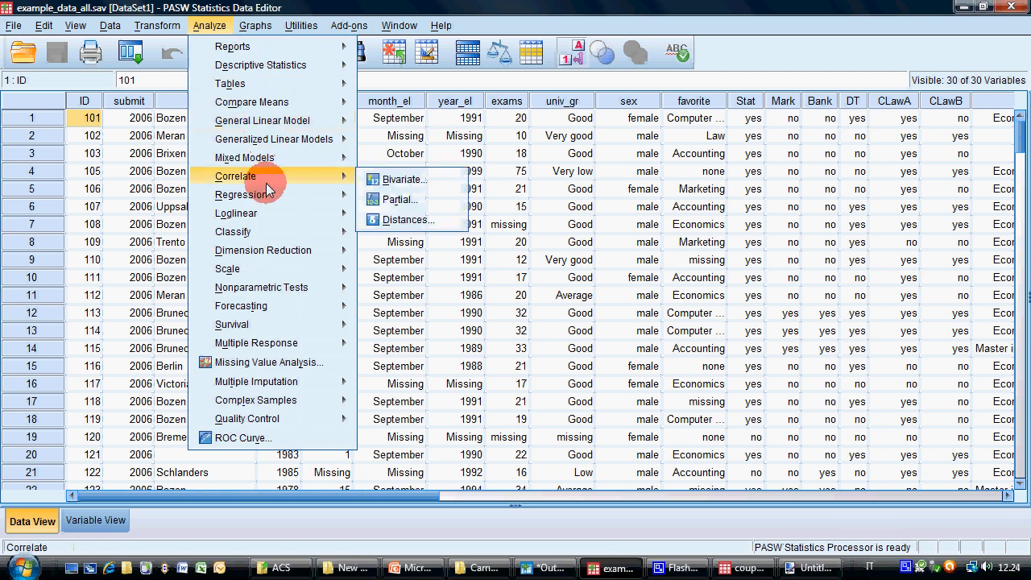
{"action": "left_click", "coordinate": [401, 183]}
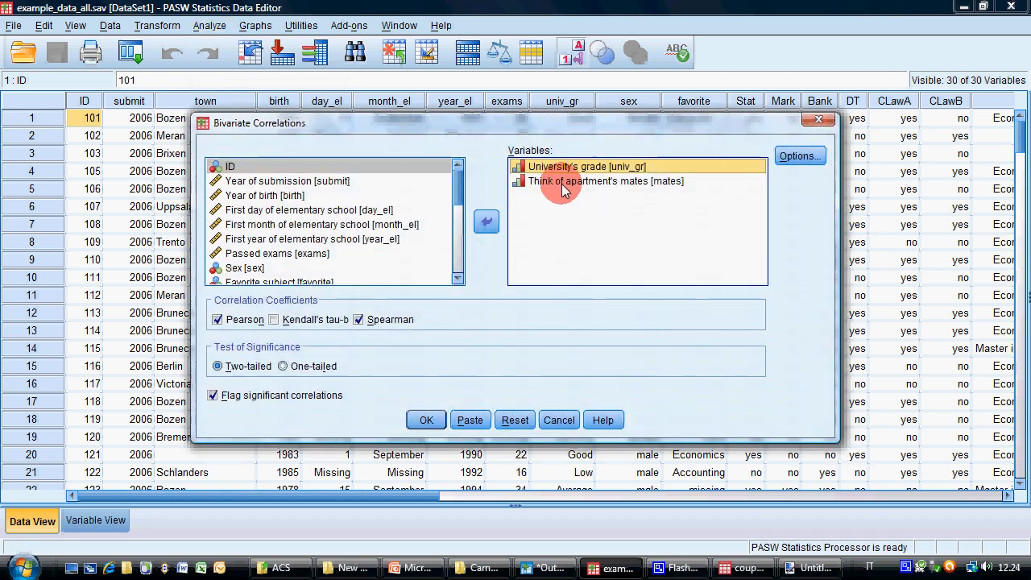
{"action": "left_click", "coordinate": [562, 181], "text": "shift"}
{"action": "left_click", "coordinate": [485, 220]}
Step: Run the Pearson and Spearman correlations between Year of birth and Passed exams
{"action": "left_click", "coordinate": [268, 195]}
{"action": "left_click", "coordinate": [487, 220]}
{"action": "left_click", "coordinate": [322, 239]}
{"action": "left_click", "coordinate": [486, 220]}
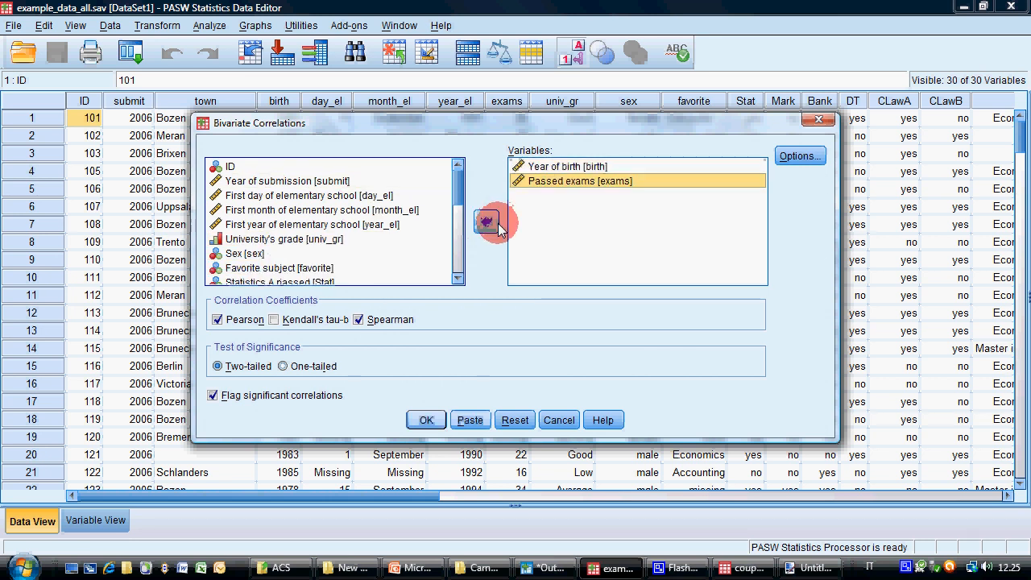
{"action": "left_click", "coordinate": [431, 420]}
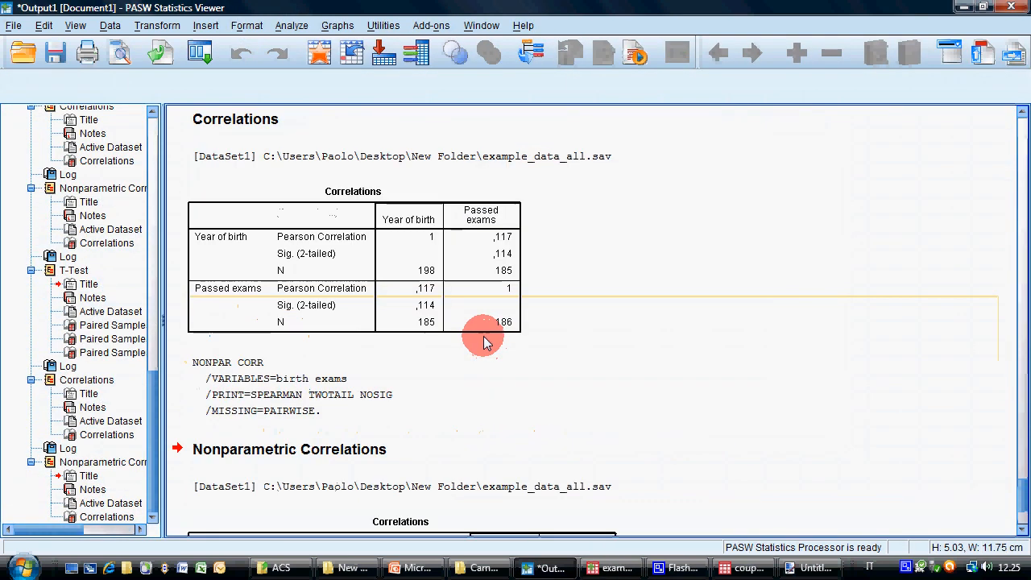
Step: Examine the Pearson and Spearman coefficients and significances for Year of birth and Passed exams in the output
{"action": "scroll", "coordinate": [484, 339], "scroll_direction": "down", "scroll_amount": 3}
{"action": "scroll", "coordinate": [484, 339], "scroll_direction": "up", "scroll_amount": 3}
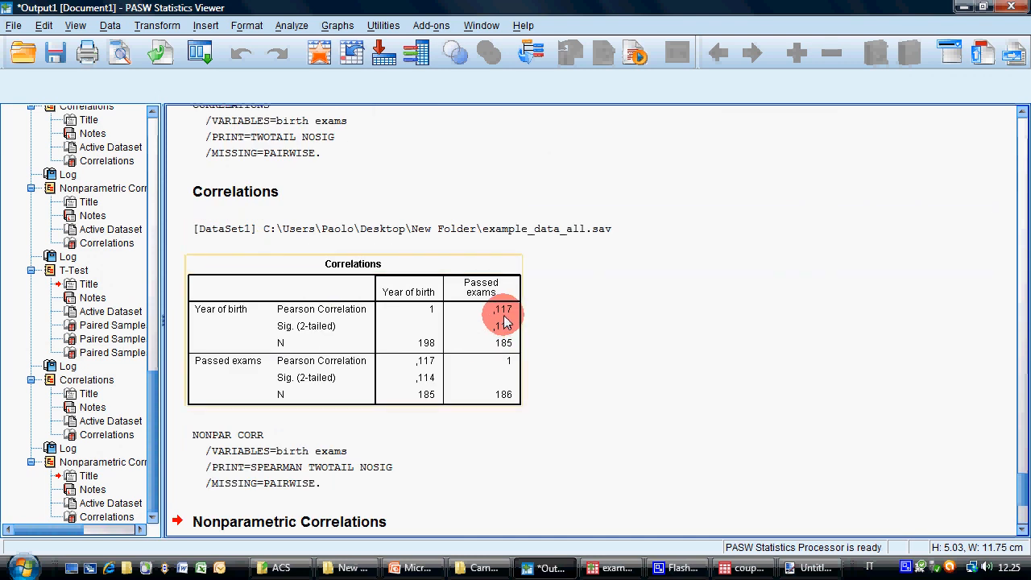
{"action": "scroll", "coordinate": [515, 320], "scroll_direction": "down", "scroll_amount": 3}
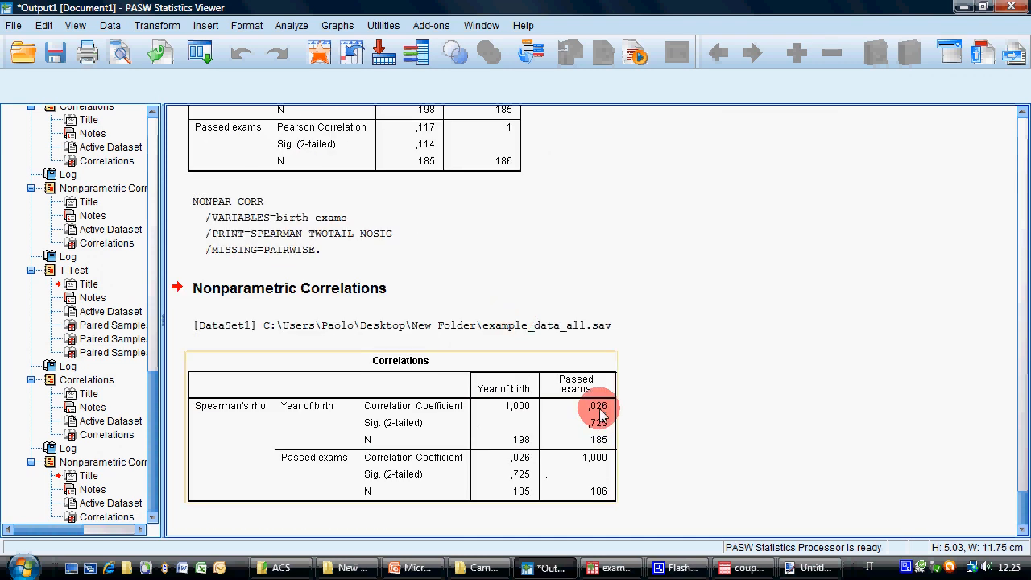
{"action": "scroll", "coordinate": [502, 207], "scroll_direction": "up", "scroll_amount": 1}
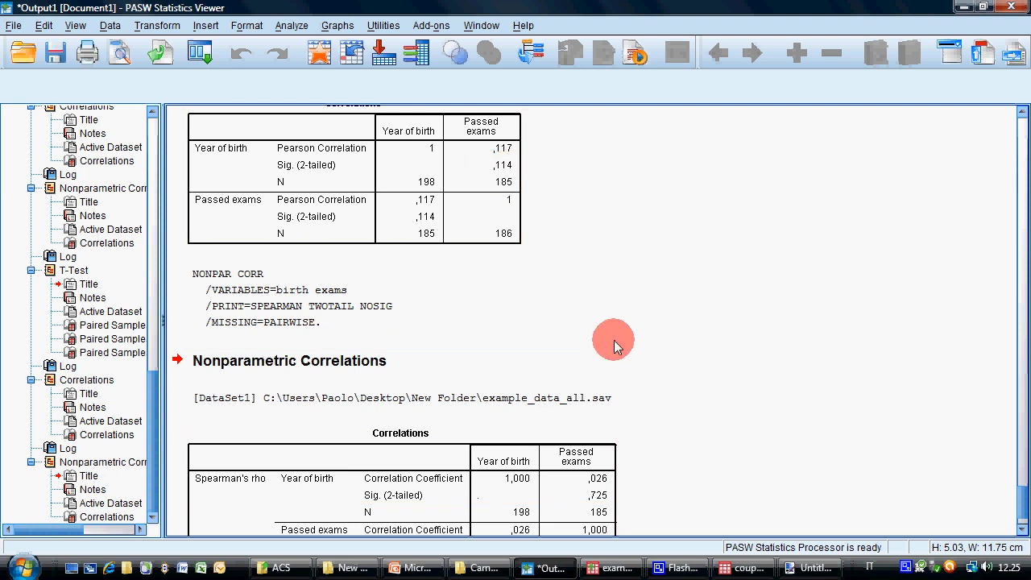
{"action": "scroll", "coordinate": [608, 451], "scroll_direction": "down", "scroll_amount": 1}
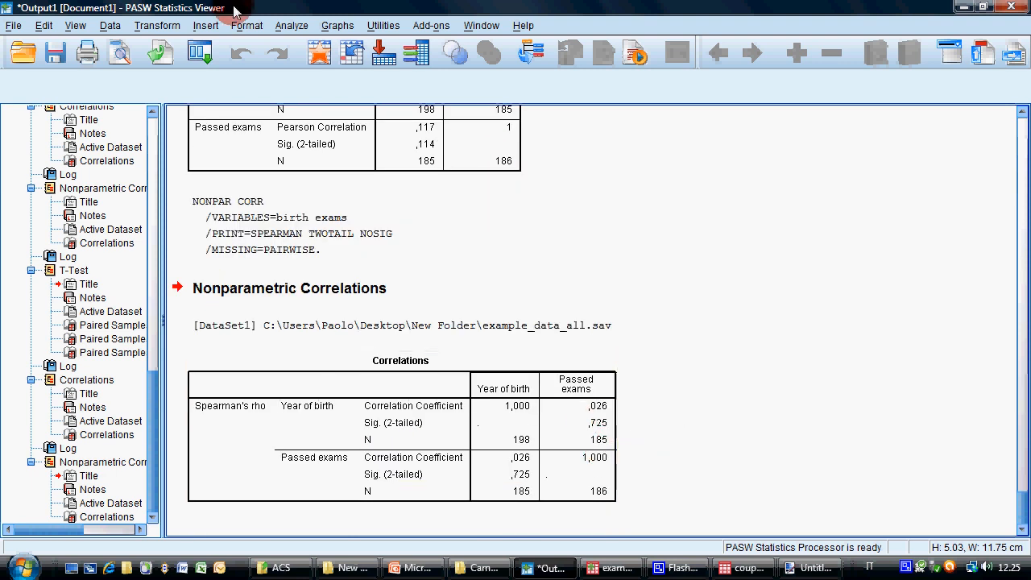
Step: Run a Paired-Samples T Test on Year of birth and Passed exams after resetting the previous pair
{"action": "left_click", "coordinate": [278, 26]}
{"action": "mouse_move", "coordinate": [322, 102]}
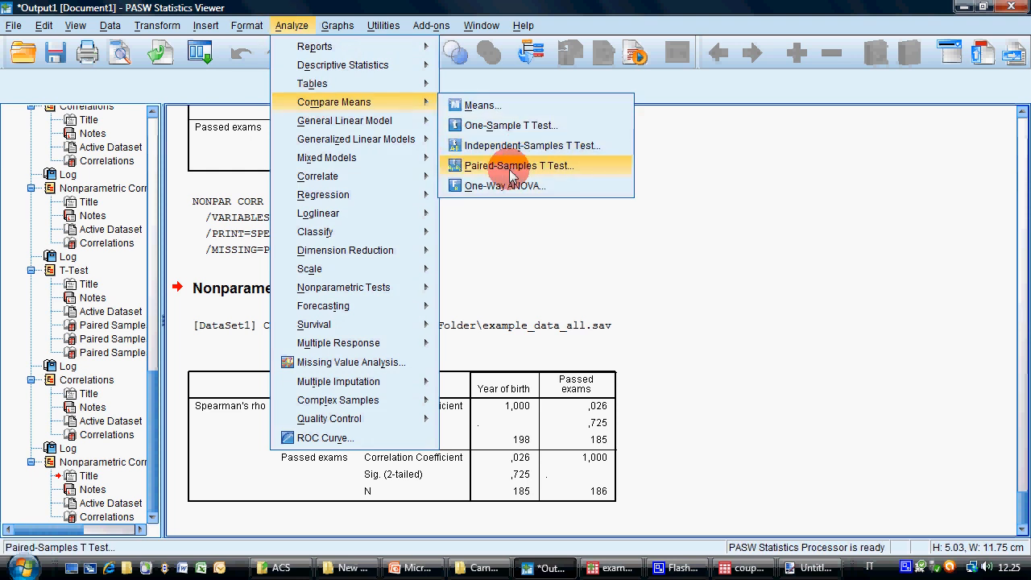
{"action": "left_click", "coordinate": [510, 170]}
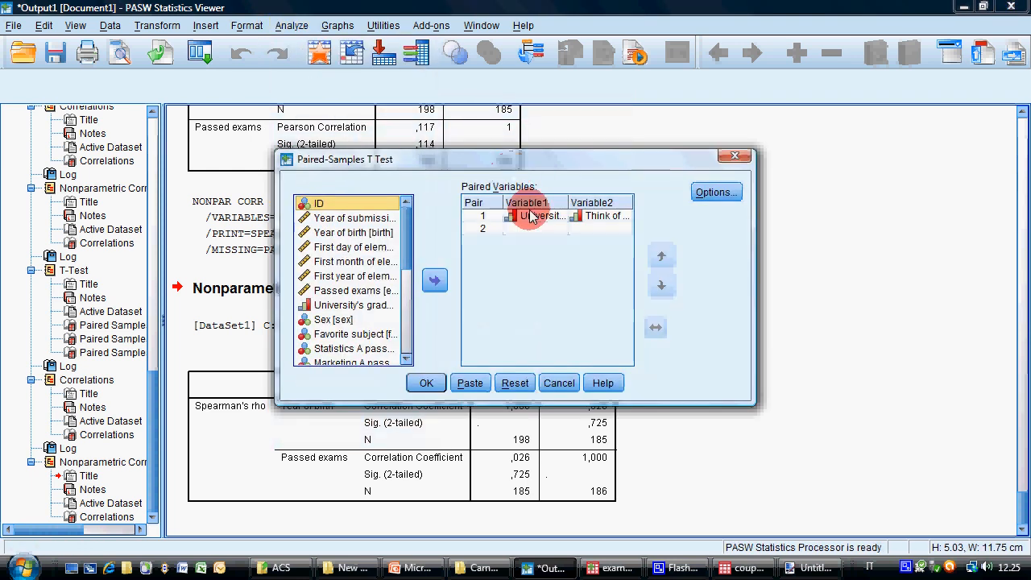
{"action": "left_click", "coordinate": [516, 383]}
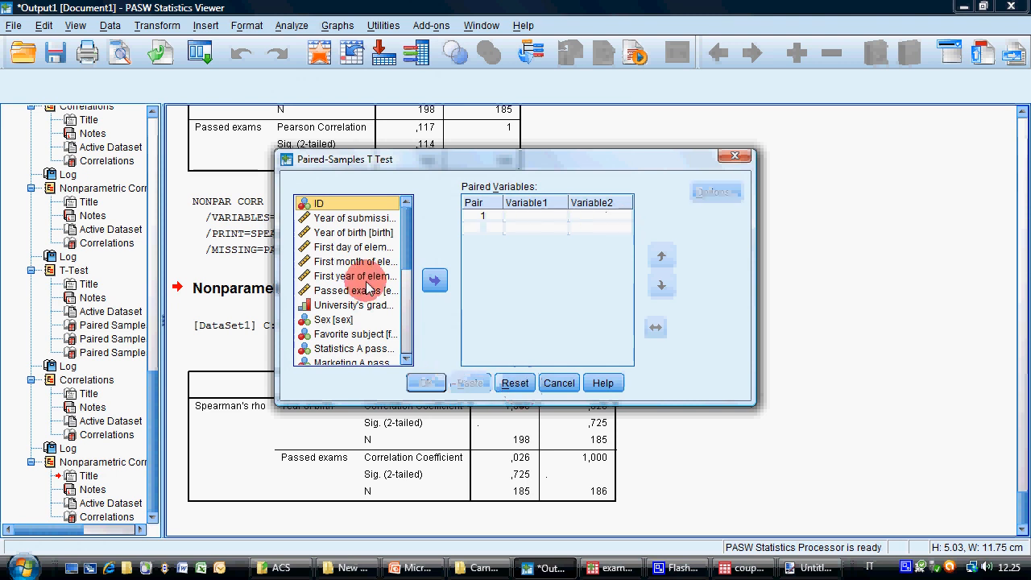
{"action": "left_click_drag", "start_coordinate": [338, 289], "coordinate": [600, 224]}
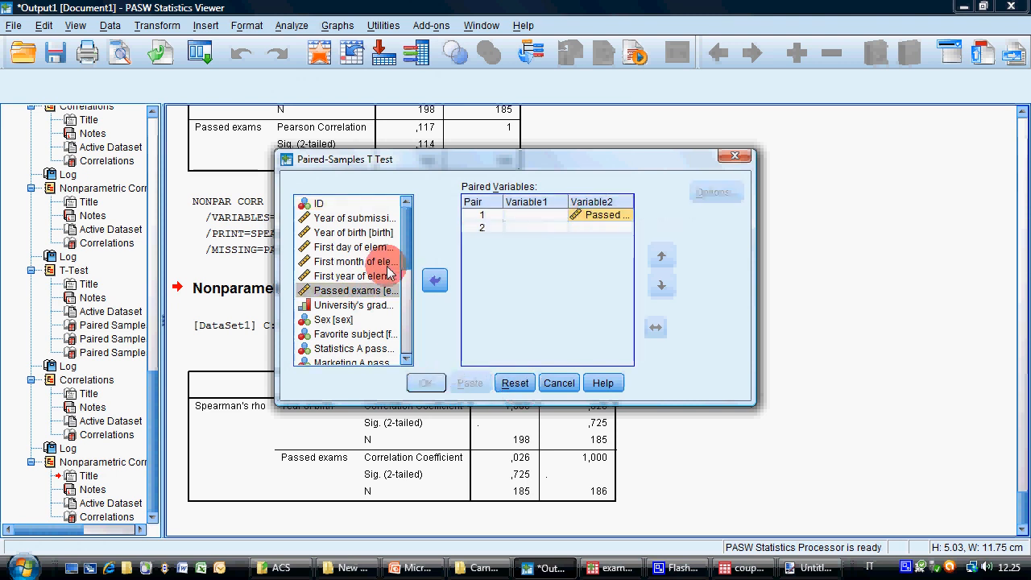
{"action": "left_click_drag", "start_coordinate": [364, 234], "coordinate": [535, 217]}
{"action": "left_click", "coordinate": [426, 384]}
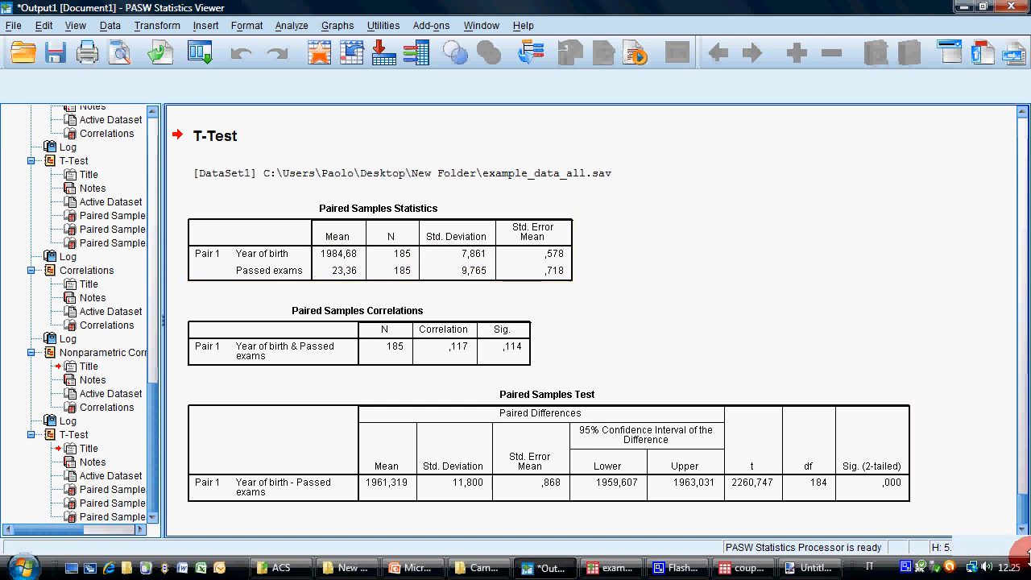
Step: Compare the paired t test output with the Pearson and Spearman correlation tables for Year of birth and Passed exams
{"action": "left_click_drag", "start_coordinate": [1022, 504], "coordinate": [1027, 463]}
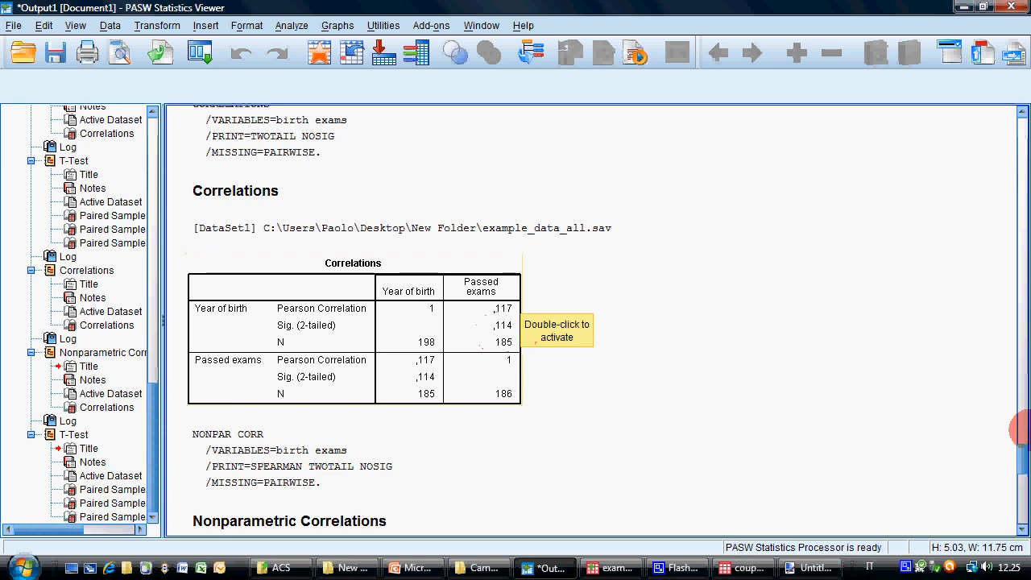
{"action": "scroll", "coordinate": [1024, 475], "scroll_direction": "down", "scroll_amount": 1}
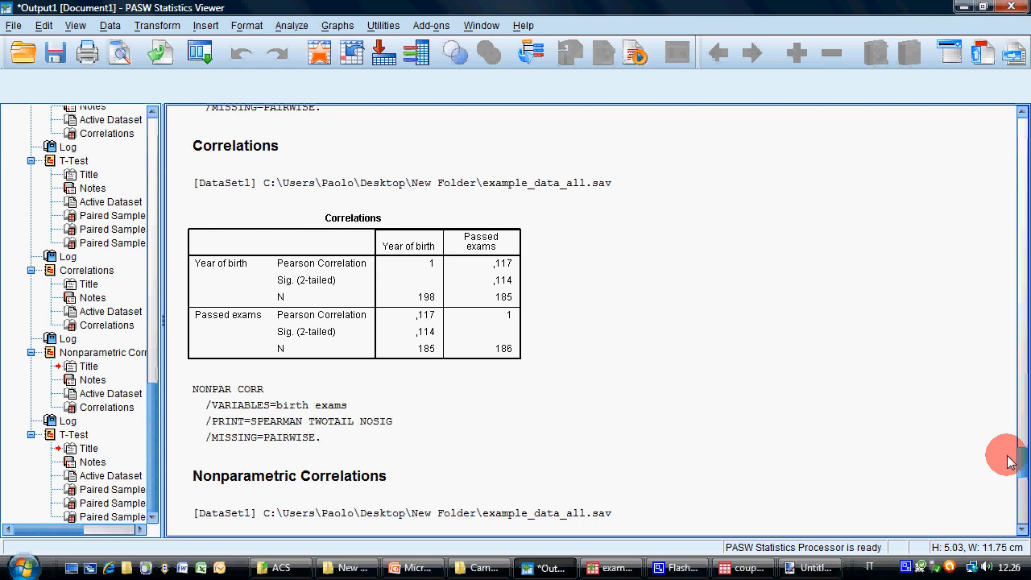
{"action": "scroll", "coordinate": [897, 453], "scroll_direction": "down", "scroll_amount": 10}
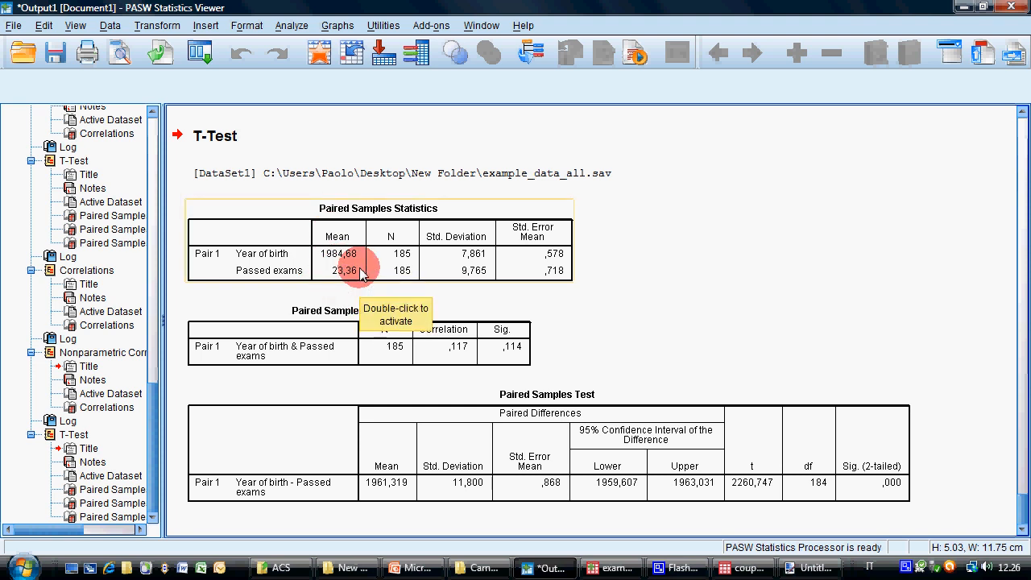
{"action": "left_click", "coordinate": [225, 153]}
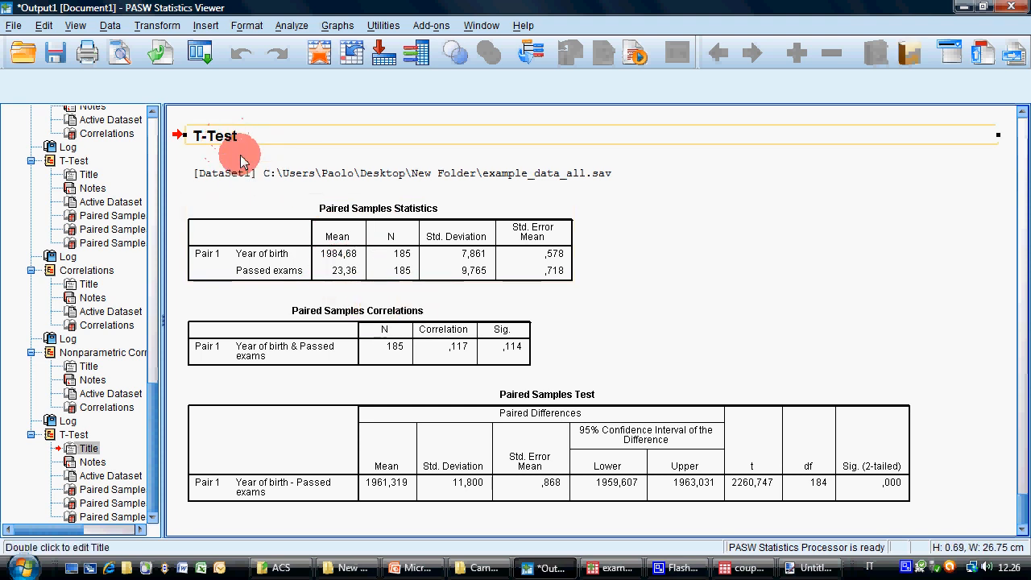
{"action": "left_click", "coordinate": [311, 460], "text": "shift"}
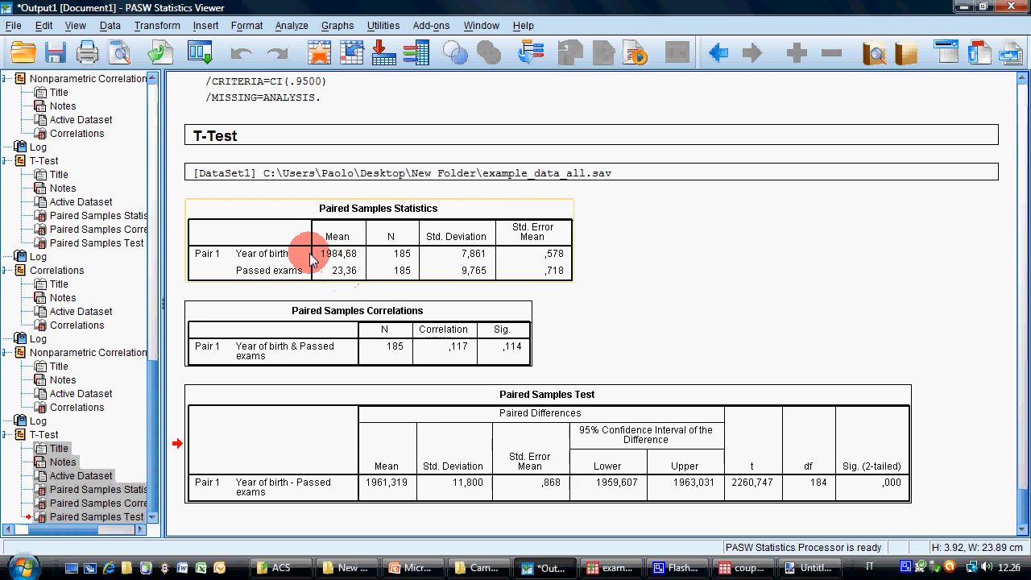
{"action": "scroll", "coordinate": [769, 287], "scroll_direction": "up", "scroll_amount": 5}
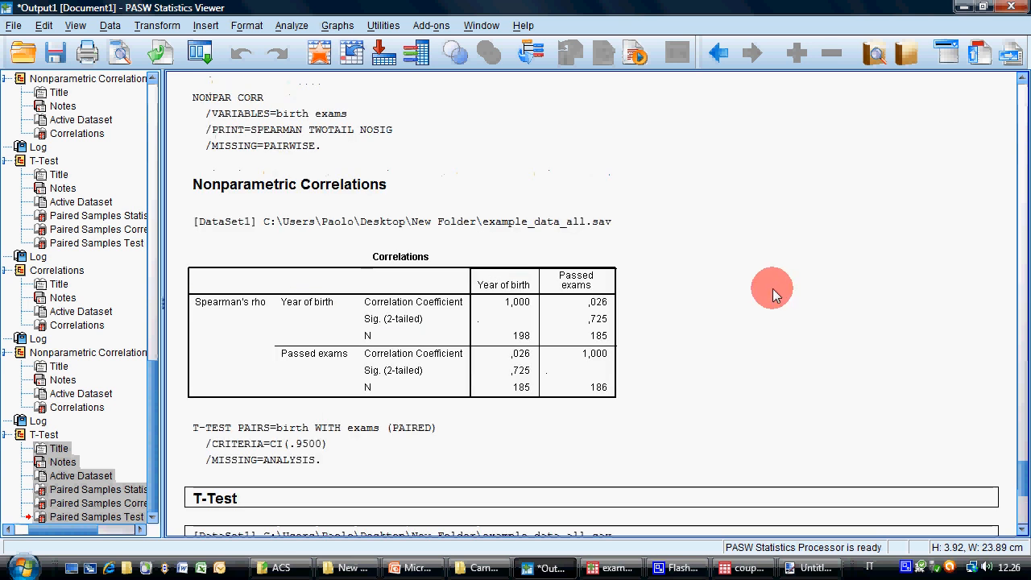
{"action": "scroll", "coordinate": [770, 287], "scroll_direction": "up", "scroll_amount": 2}
{"action": "left_click", "coordinate": [574, 399]}
{"action": "scroll", "coordinate": [375, 129], "scroll_direction": "up", "scroll_amount": 2}
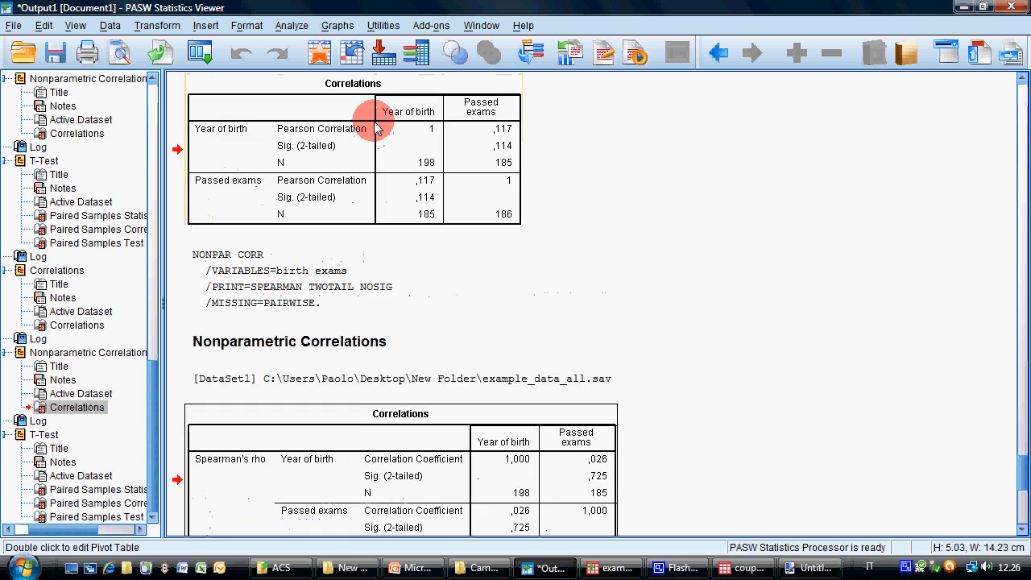
{"action": "left_click", "coordinate": [376, 129]}
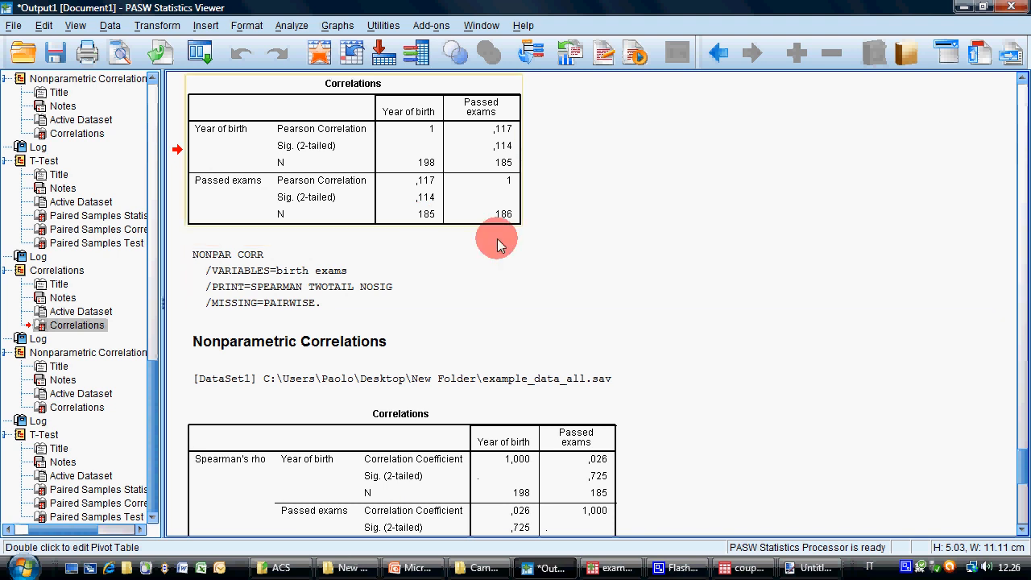
{"action": "scroll", "coordinate": [497, 214], "scroll_direction": "down", "scroll_amount": 3}
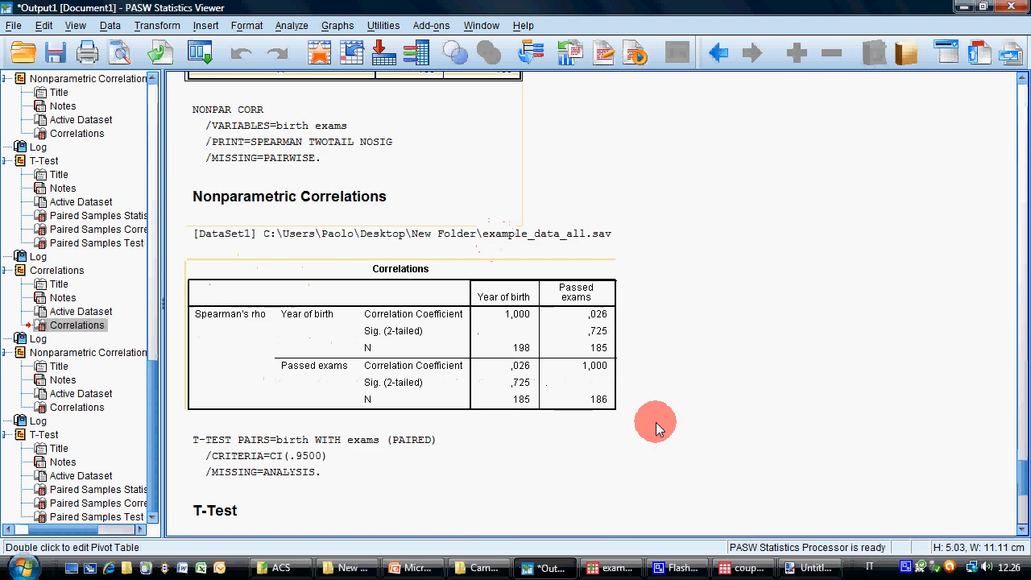
Step: Switch to PowerPoint and review the scale vs scale tests in the bivariate analysis techniques table on slide 18
{"action": "left_click", "coordinate": [412, 568]}
{"action": "left_click", "coordinate": [136, 137]}
{"action": "left_click", "coordinate": [81, 168]}
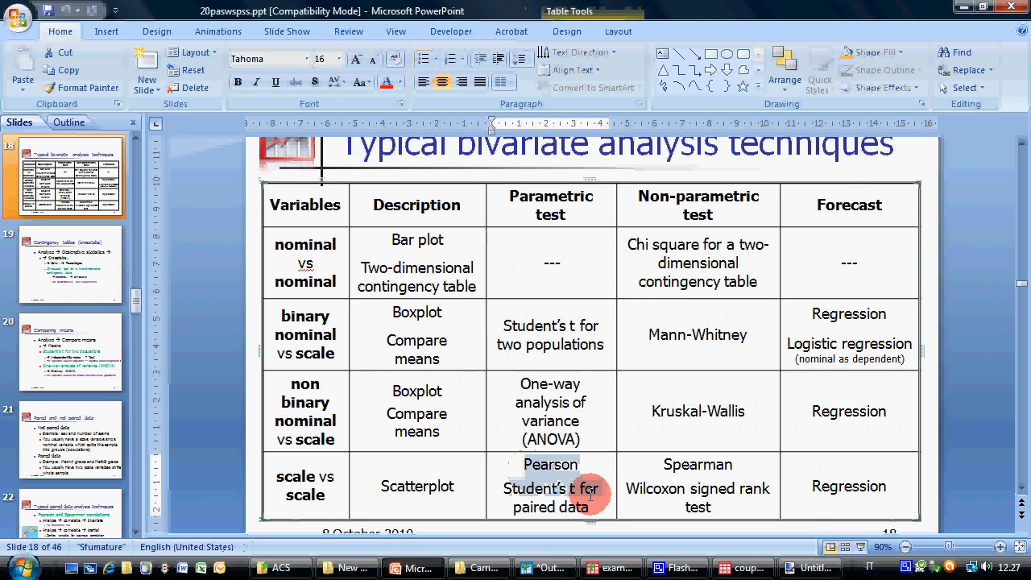
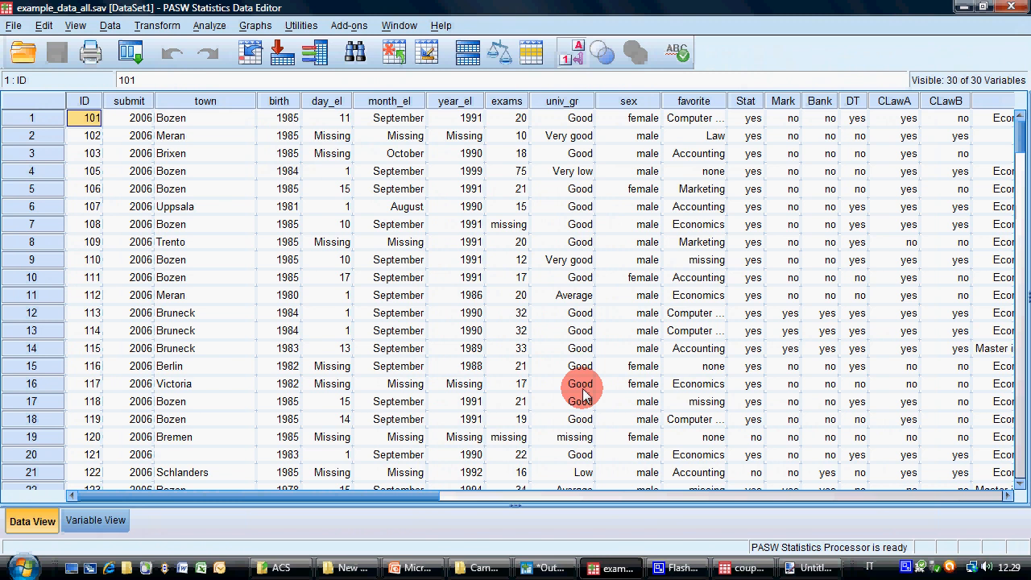
Step: Reset the Crosstabs settings and assign Decision Theory passed as the row variable
{"action": "left_click", "coordinate": [209, 25]}
{"action": "mouse_move", "coordinate": [247, 78]}
{"action": "mouse_move", "coordinate": [343, 65]}
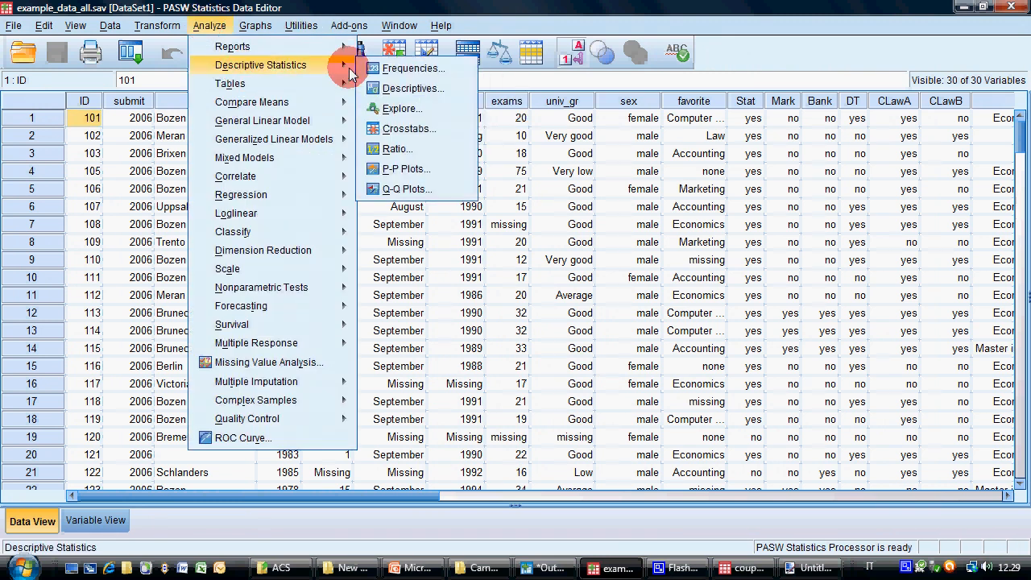
{"action": "left_click", "coordinate": [422, 131]}
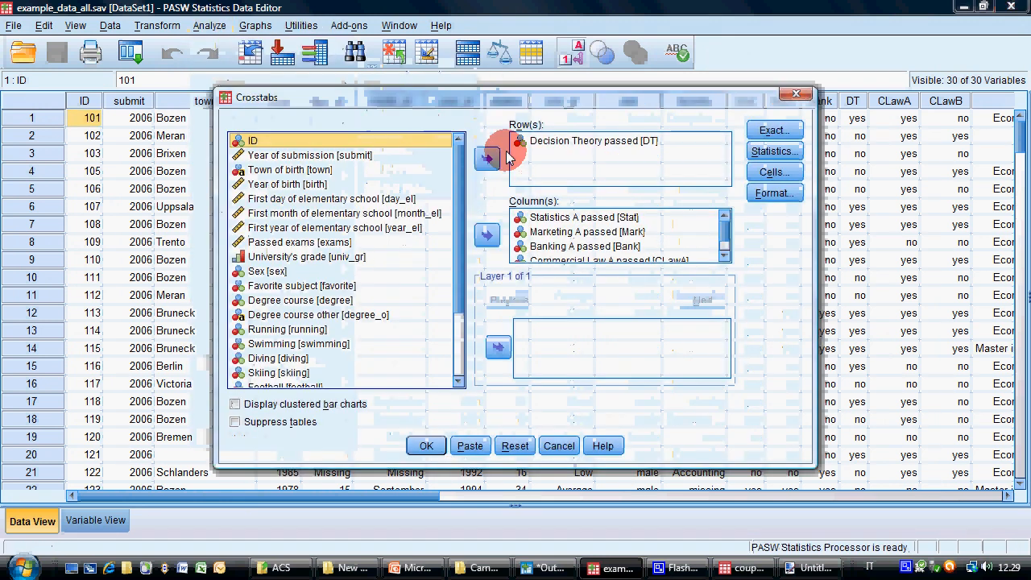
{"action": "left_click", "coordinate": [691, 216]}
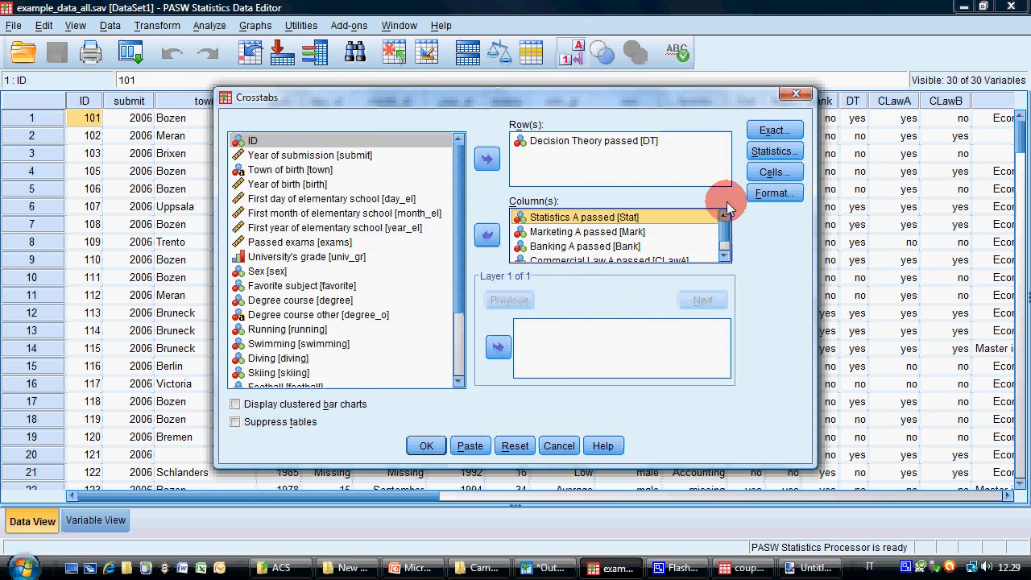
{"action": "left_click", "coordinate": [515, 445]}
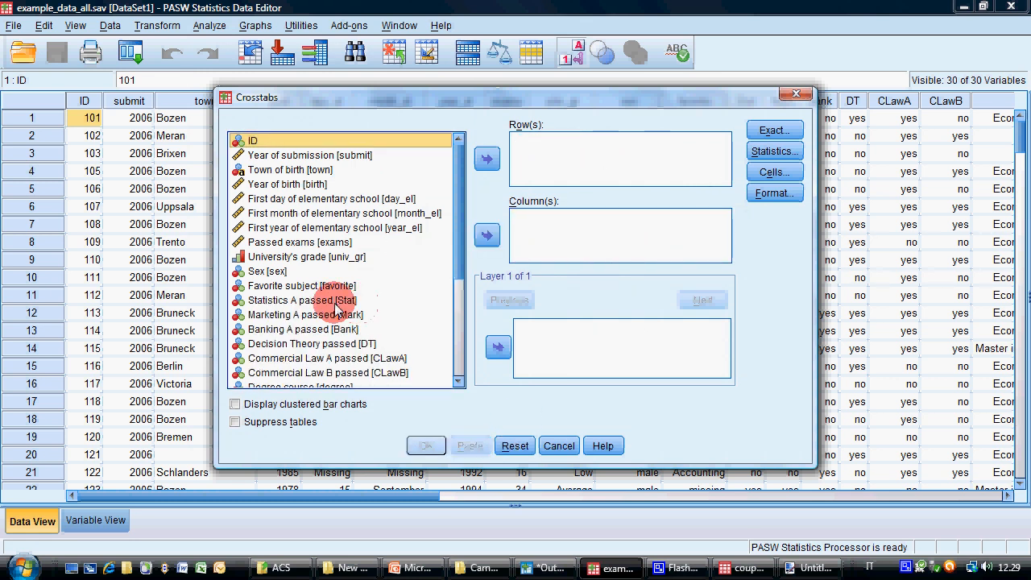
{"action": "left_click", "coordinate": [341, 344]}
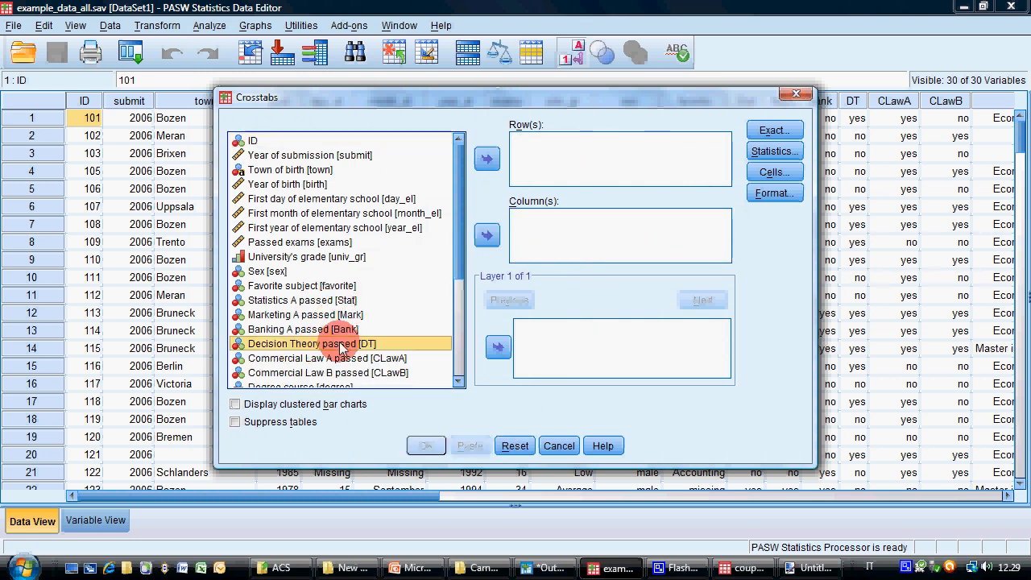
{"action": "left_click", "coordinate": [486, 158]}
Step: Add the sport variables from Running through Volleyball as crosstab columns and enlarge the Crosstabs dialog
{"action": "left_click_drag", "start_coordinate": [458, 217], "coordinate": [455, 291]}
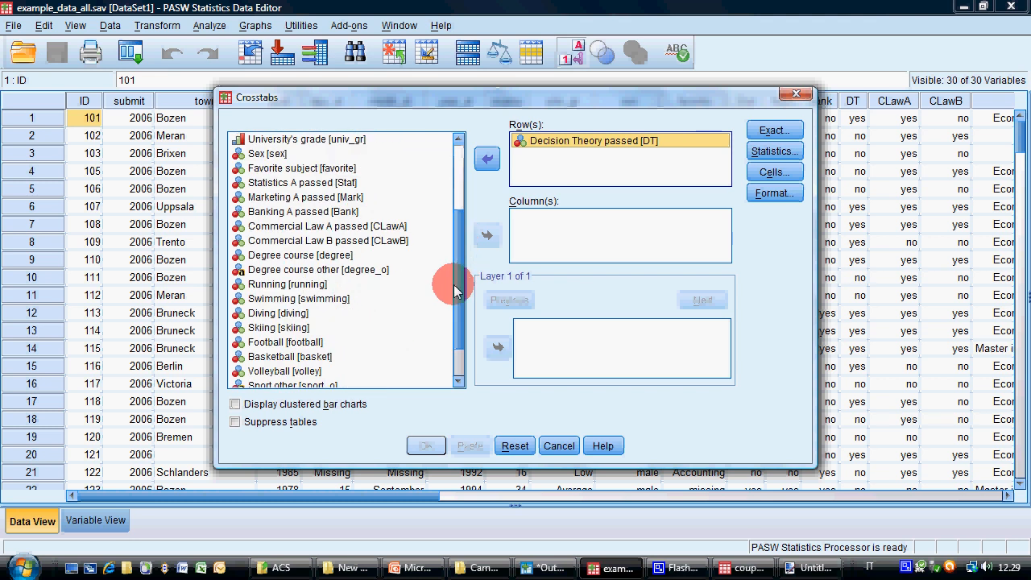
{"action": "left_click", "coordinate": [287, 284]}
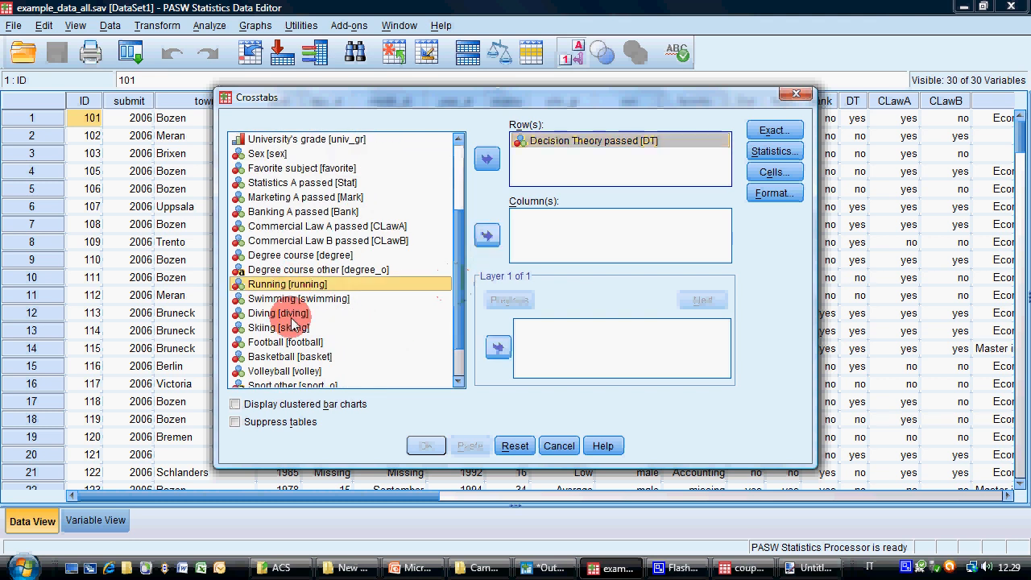
{"action": "left_click", "coordinate": [287, 372], "text": "shift"}
{"action": "left_click", "coordinate": [485, 235]}
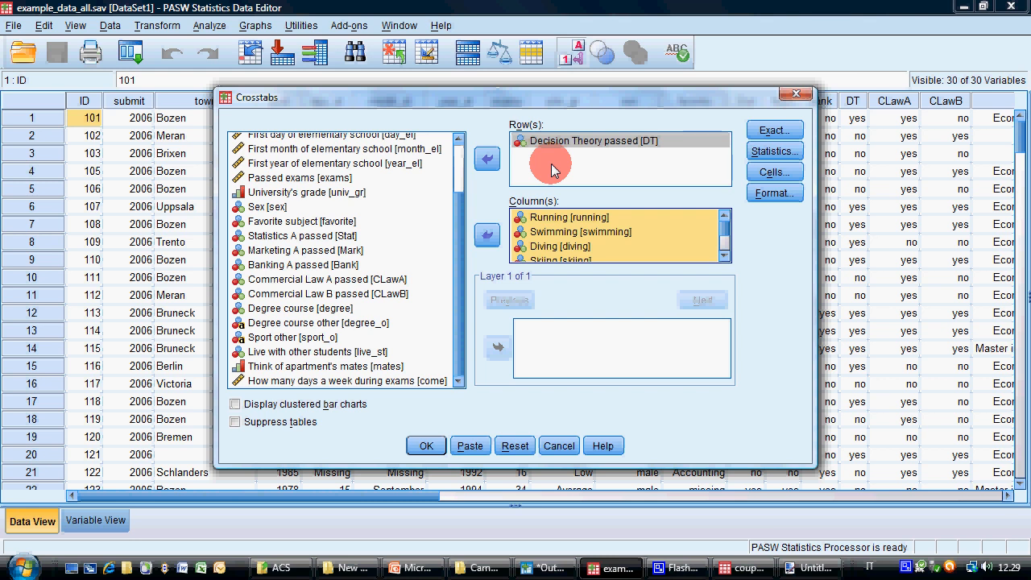
{"action": "left_click_drag", "start_coordinate": [812, 463], "coordinate": [844, 511]}
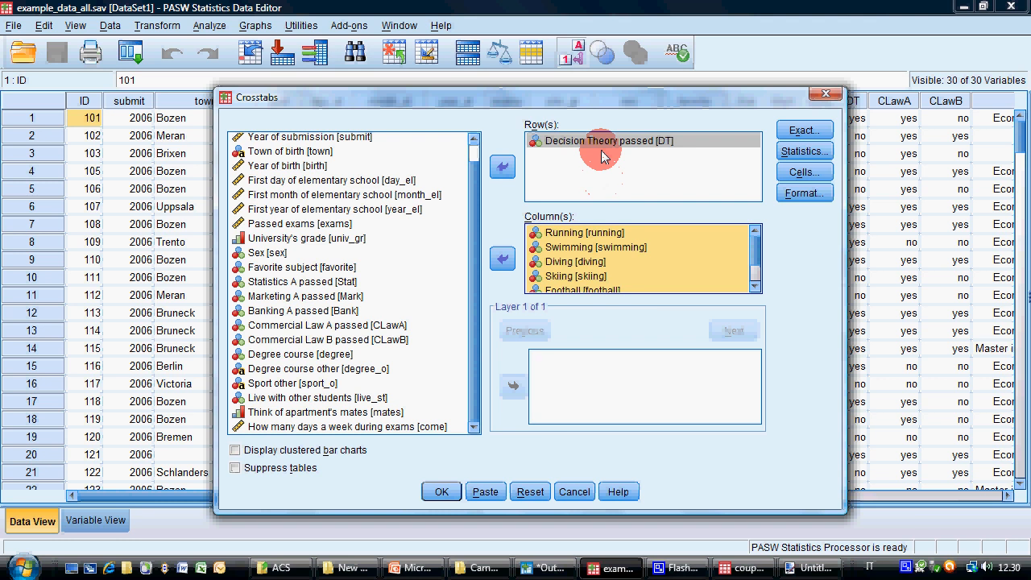
Step: Enable the Chi-square statistic and row percentages, and run the Decision Theory crosstabs
{"action": "left_click", "coordinate": [804, 151]}
{"action": "left_click", "coordinate": [426, 195]}
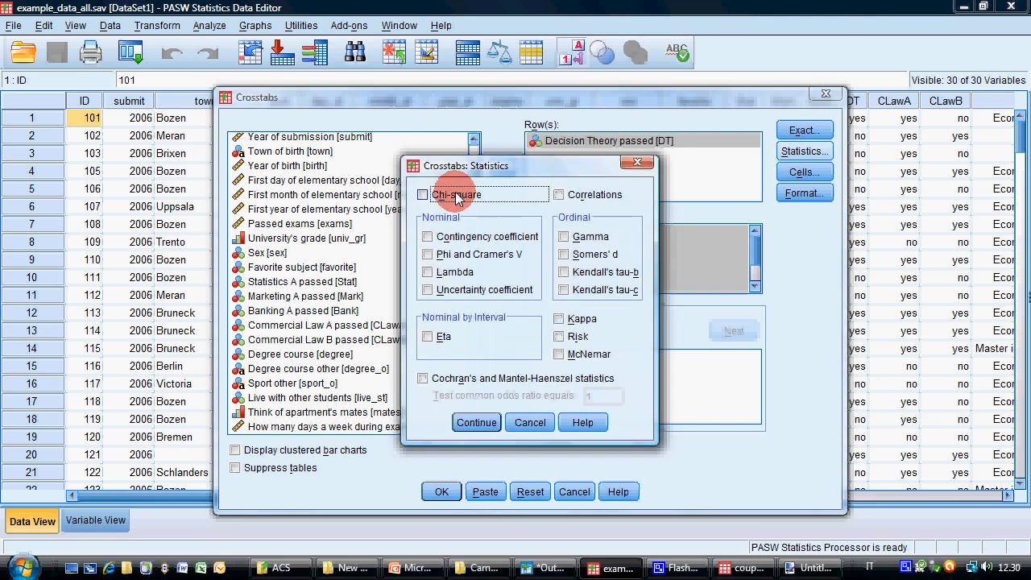
{"action": "left_click", "coordinate": [477, 423]}
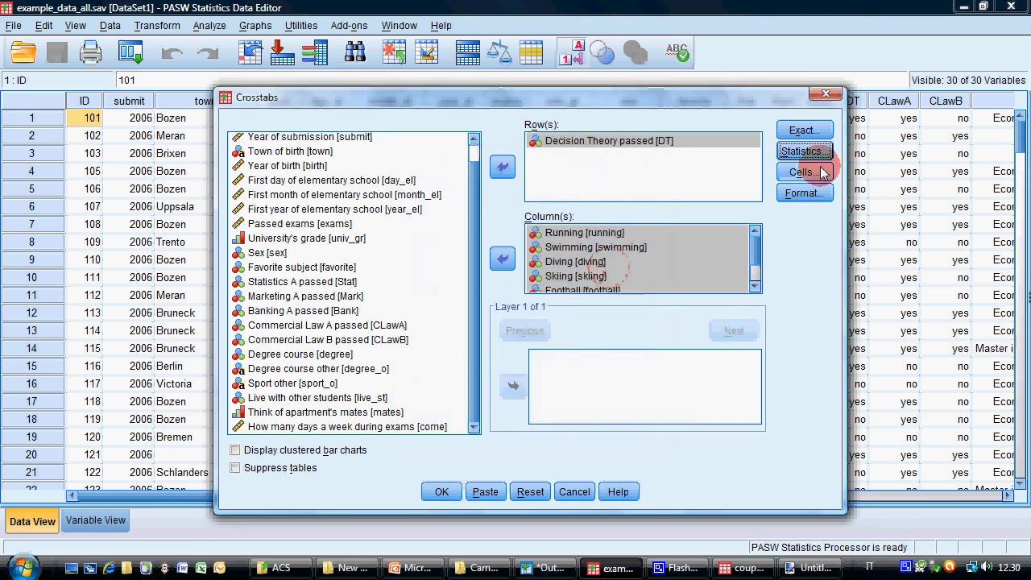
{"action": "left_click", "coordinate": [820, 172]}
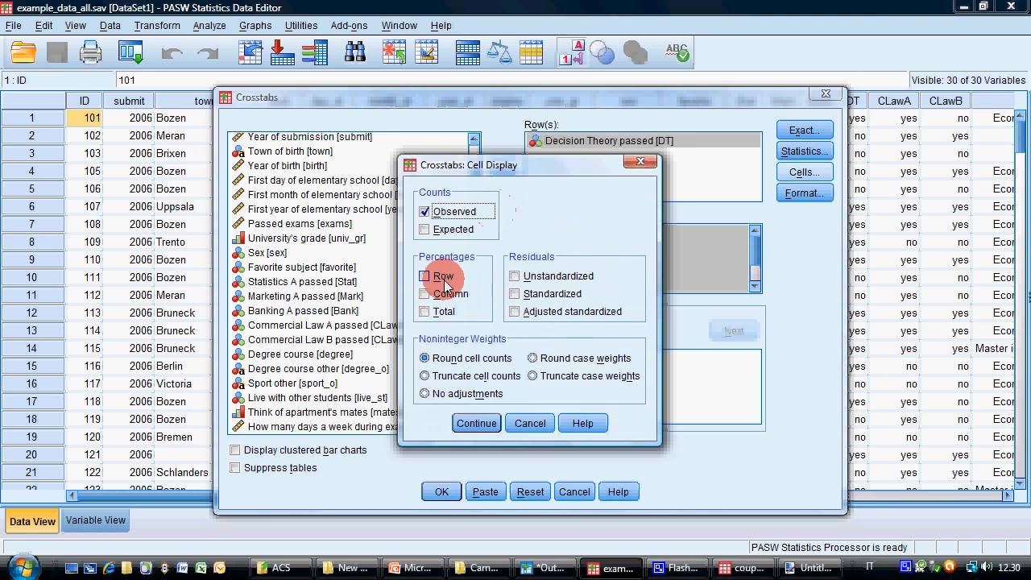
{"action": "left_click", "coordinate": [444, 282]}
{"action": "left_click", "coordinate": [476, 423]}
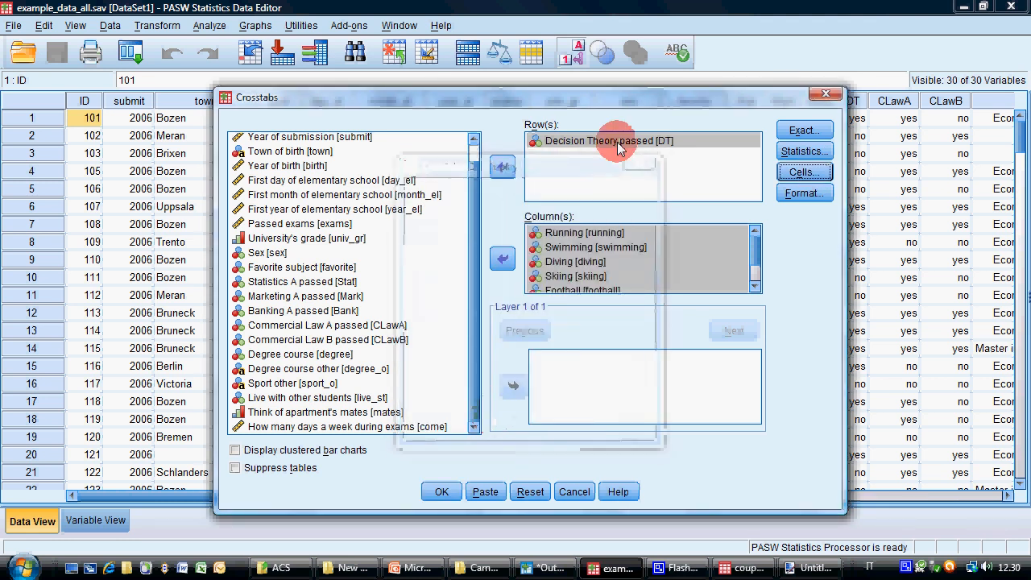
{"action": "left_click", "coordinate": [442, 493]}
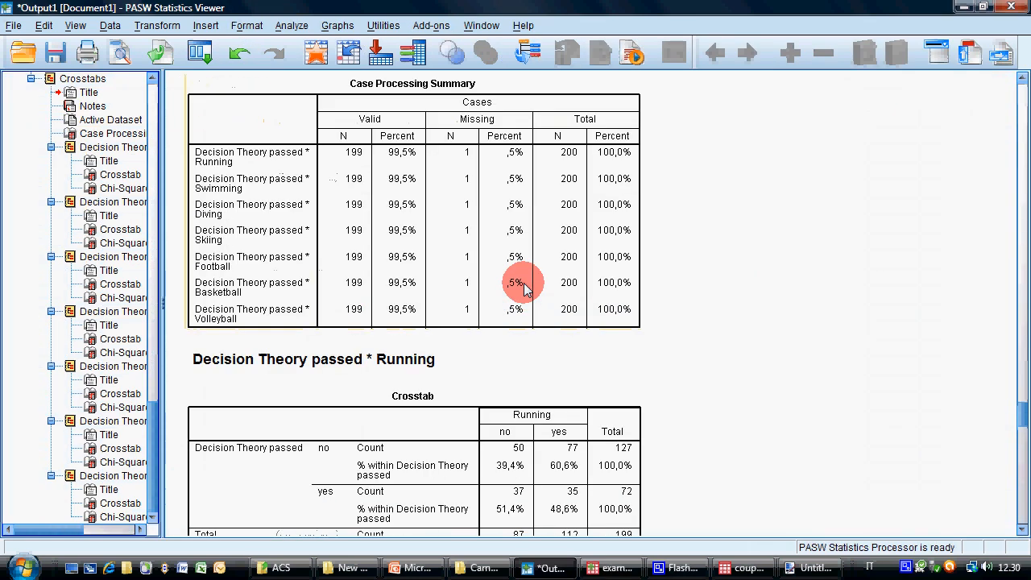
Step: Examine the Decision Theory passed by Running crosstab percentages and its chi-square test significances
{"action": "scroll", "coordinate": [559, 191], "scroll_direction": "down", "scroll_amount": 3}
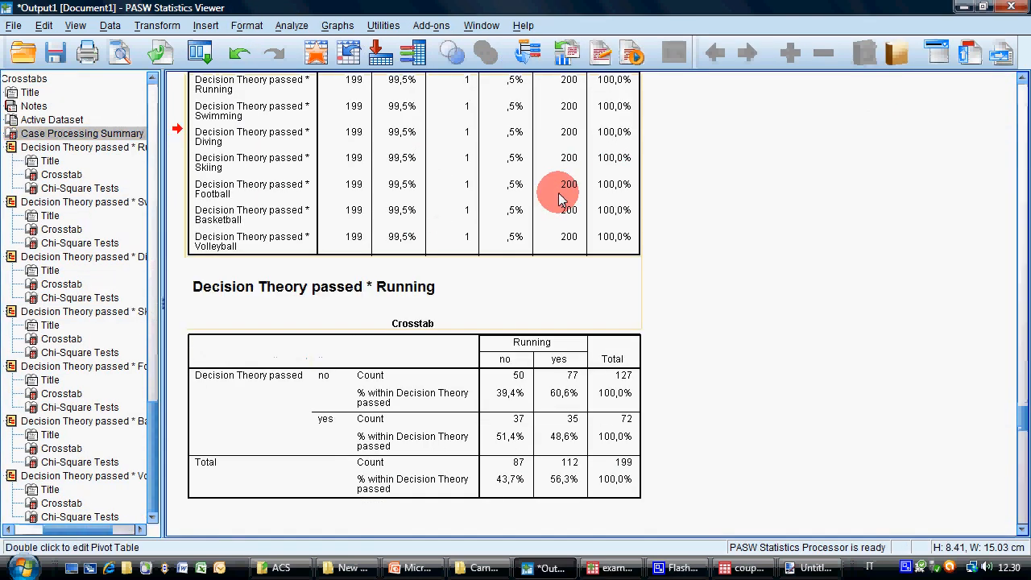
{"action": "scroll", "coordinate": [559, 199], "scroll_direction": "down", "scroll_amount": 6}
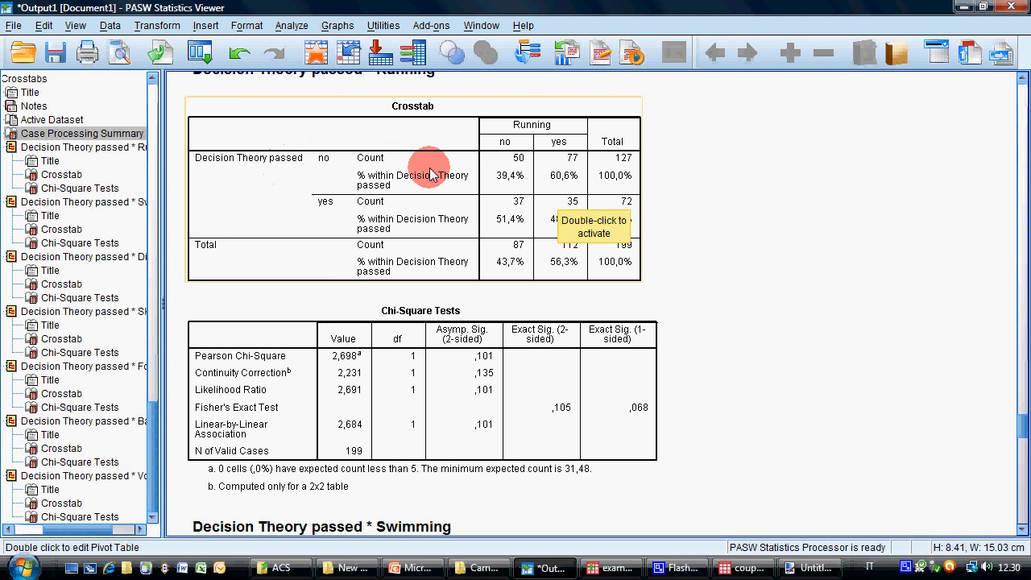
{"action": "left_click", "coordinate": [756, 164]}
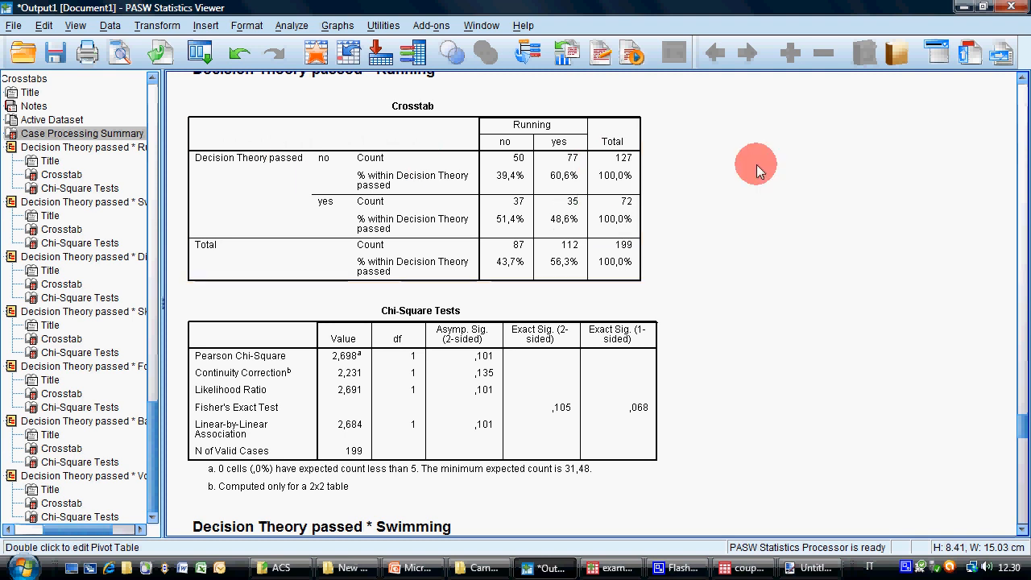
{"action": "left_click", "coordinate": [350, 184]}
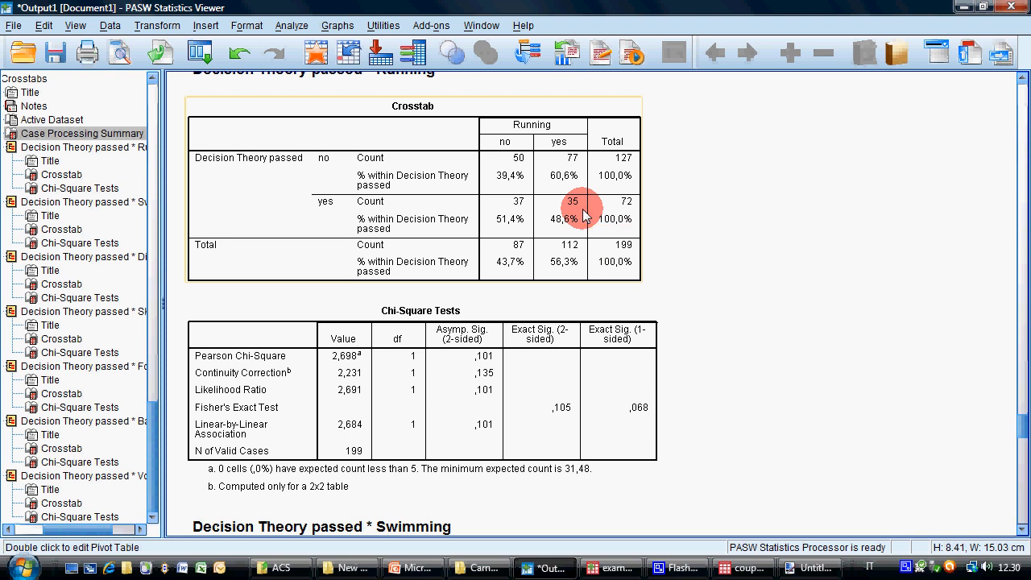
{"action": "scroll", "coordinate": [677, 343], "scroll_direction": "down", "scroll_amount": 3}
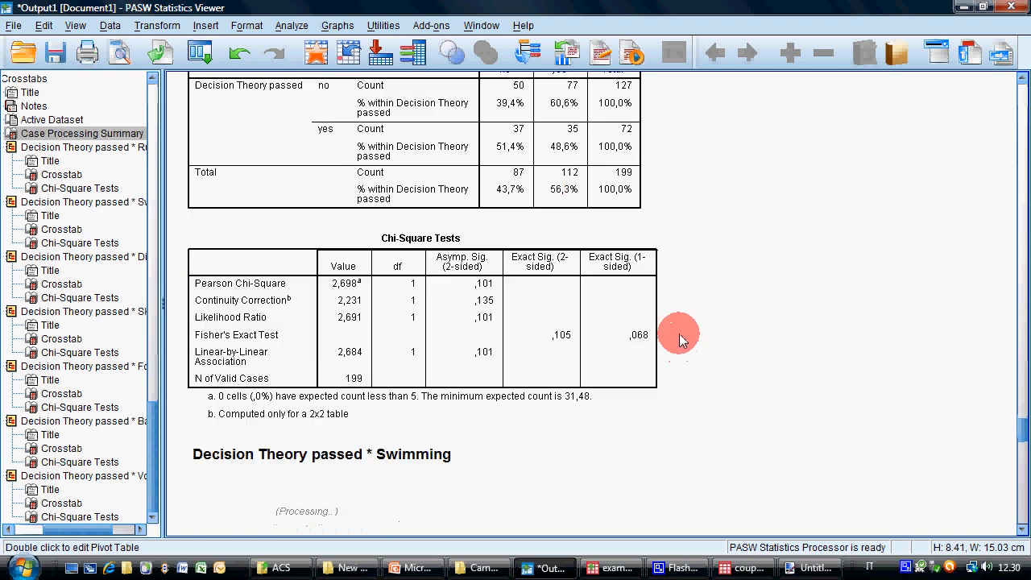
Step: Examine the Decision Theory passed crosstabs for Swimming, Diving and Skiing, comparing row percentages and chi-square significances
{"action": "left_click", "coordinate": [635, 323]}
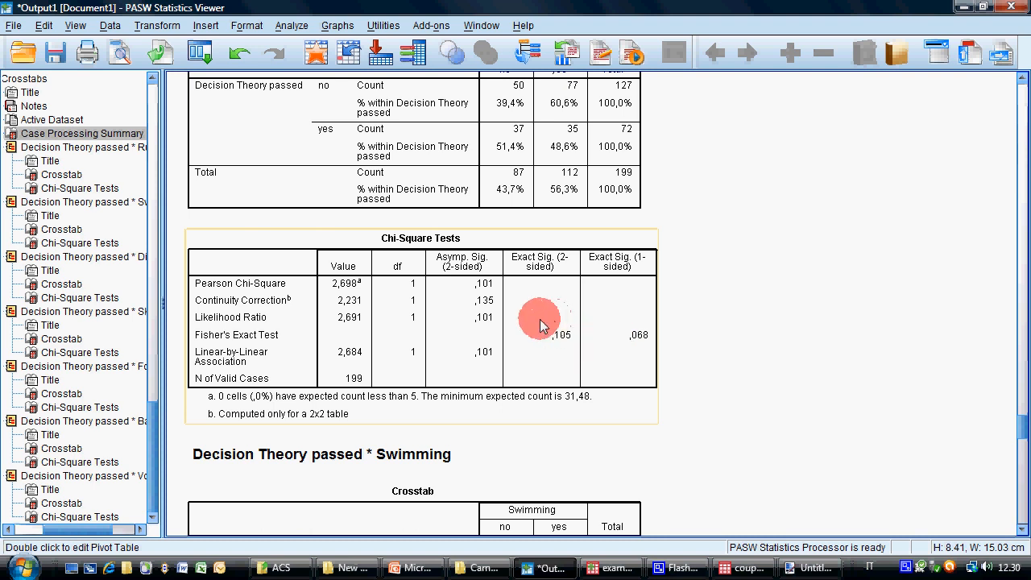
{"action": "scroll", "coordinate": [576, 300], "scroll_direction": "down", "scroll_amount": 5}
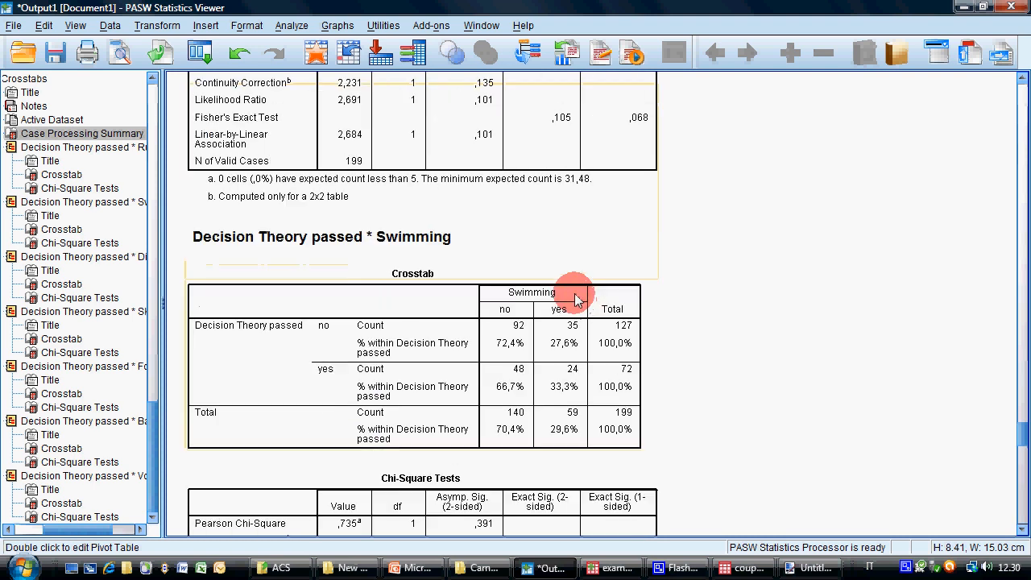
{"action": "left_click", "coordinate": [587, 274]}
{"action": "scroll", "coordinate": [564, 338], "scroll_direction": "down", "scroll_amount": 3}
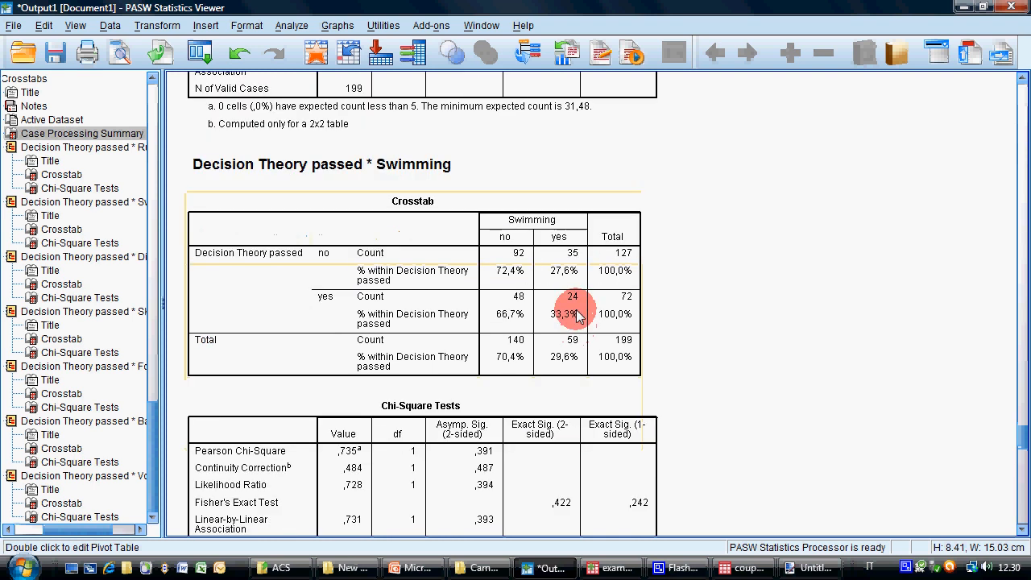
{"action": "left_click", "coordinate": [529, 421]}
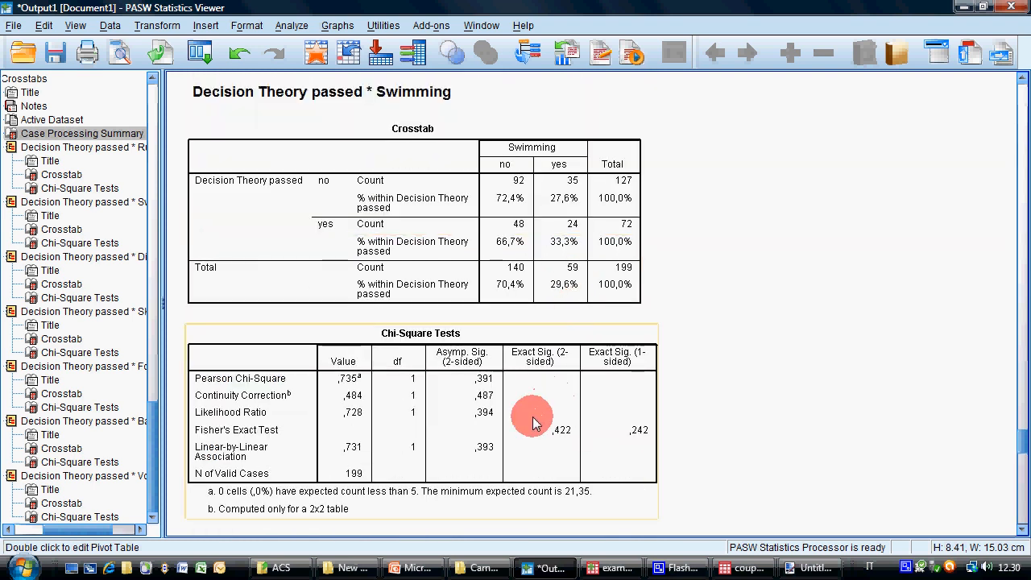
{"action": "scroll", "coordinate": [570, 338], "scroll_direction": "down", "scroll_amount": 7}
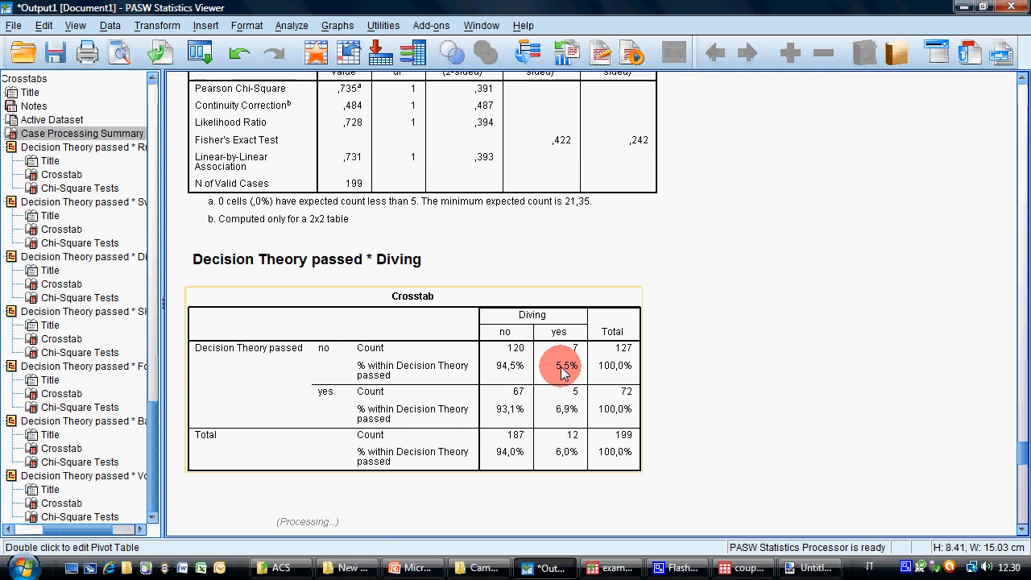
{"action": "scroll", "coordinate": [571, 301], "scroll_direction": "down", "scroll_amount": 3}
{"action": "left_click", "coordinate": [587, 345]}
{"action": "scroll", "coordinate": [560, 419], "scroll_direction": "down", "scroll_amount": 6}
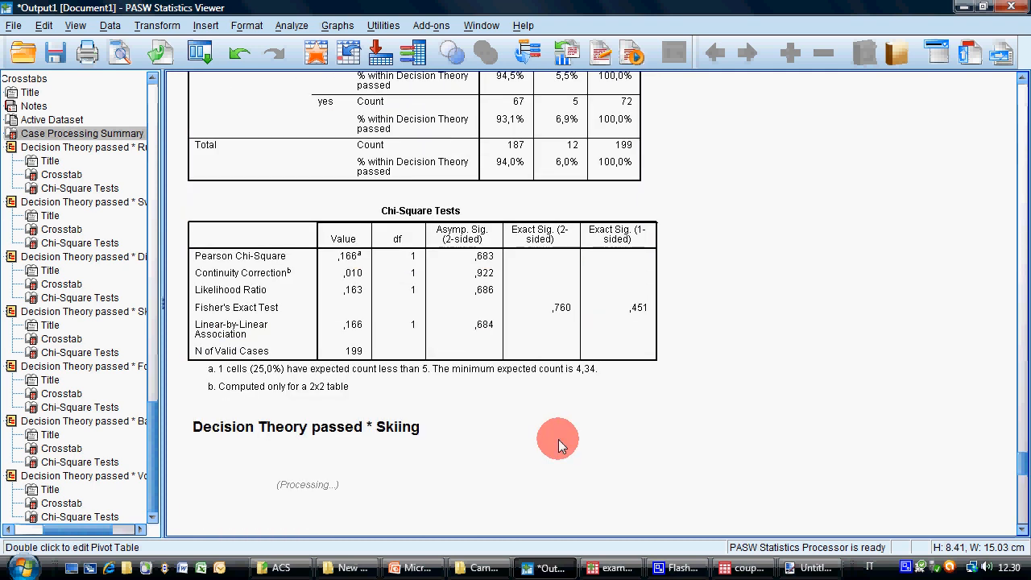
{"action": "left_click", "coordinate": [561, 387]}
{"action": "scroll", "coordinate": [566, 364], "scroll_direction": "down", "scroll_amount": 2}
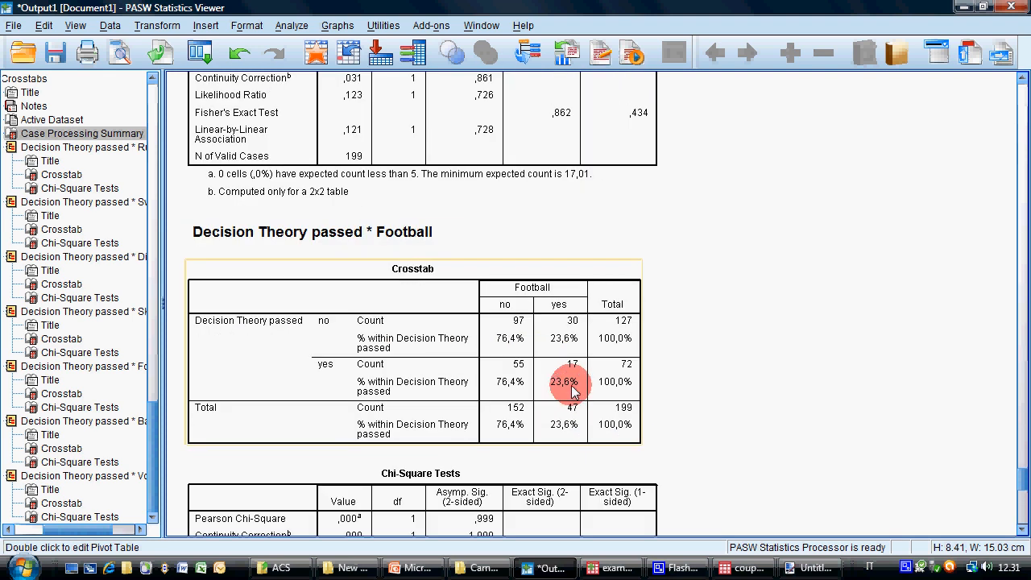
Step: Examine the Decision Theory passed crosstabs for Football, Basketball and Volleyball together with their chi-square tests
{"action": "scroll", "coordinate": [573, 391], "scroll_direction": "down", "scroll_amount": 3}
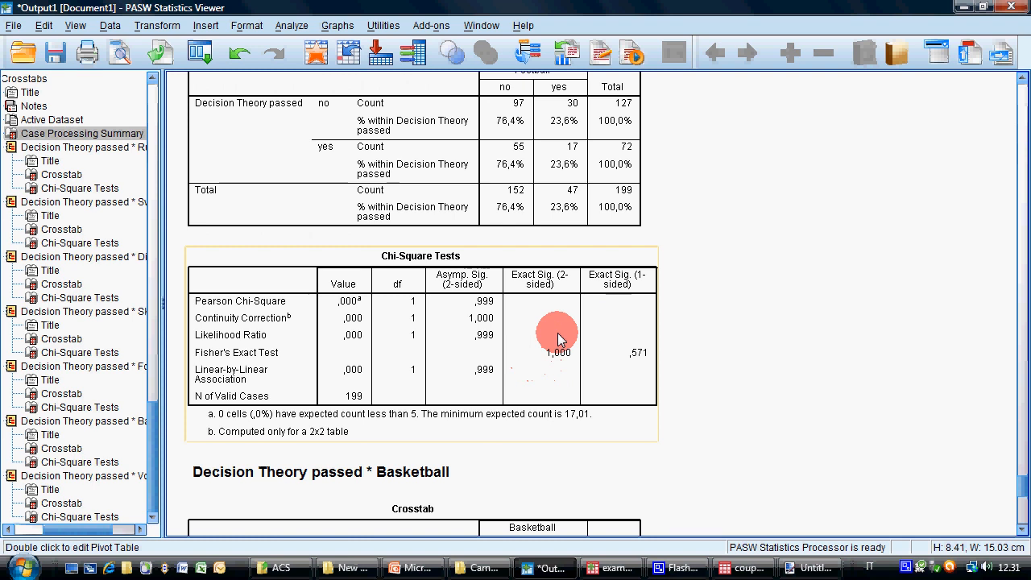
{"action": "scroll", "coordinate": [555, 340], "scroll_direction": "down", "scroll_amount": 2}
{"action": "scroll", "coordinate": [568, 339], "scroll_direction": "down", "scroll_amount": 1}
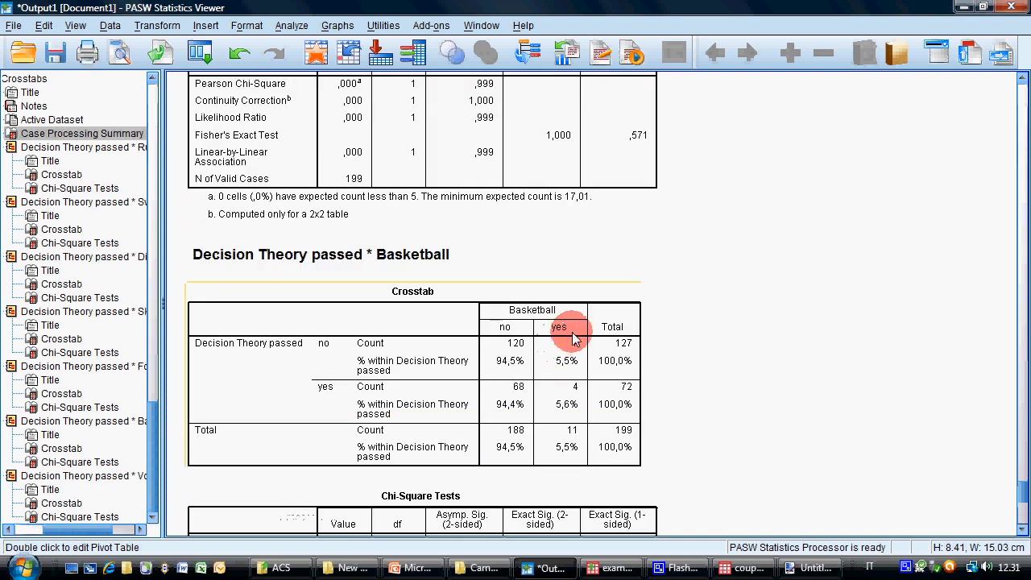
{"action": "scroll", "coordinate": [695, 343], "scroll_direction": "down", "scroll_amount": 3}
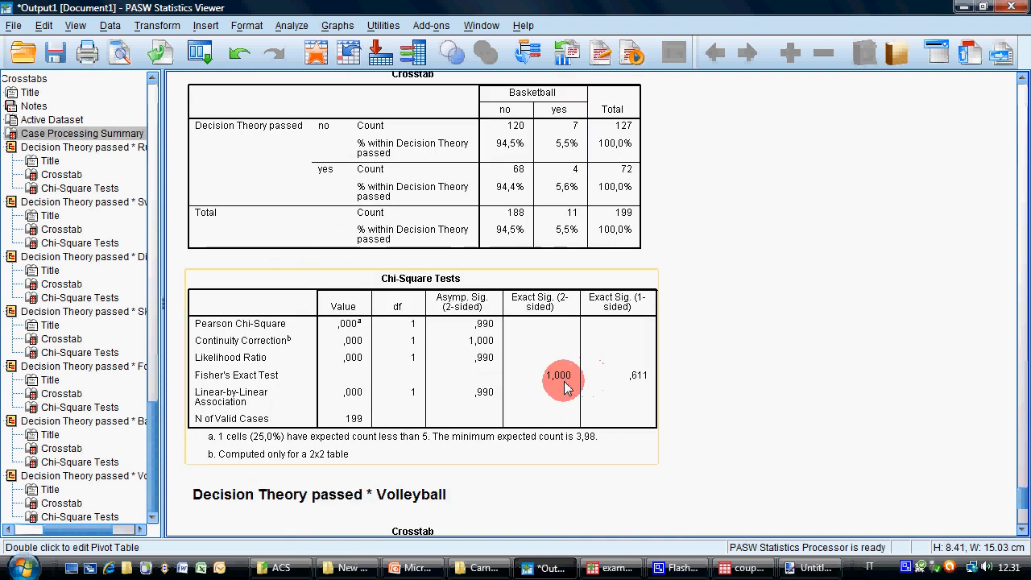
{"action": "scroll", "coordinate": [564, 387], "scroll_direction": "down", "scroll_amount": 2}
{"action": "scroll", "coordinate": [591, 332], "scroll_direction": "down", "scroll_amount": 4}
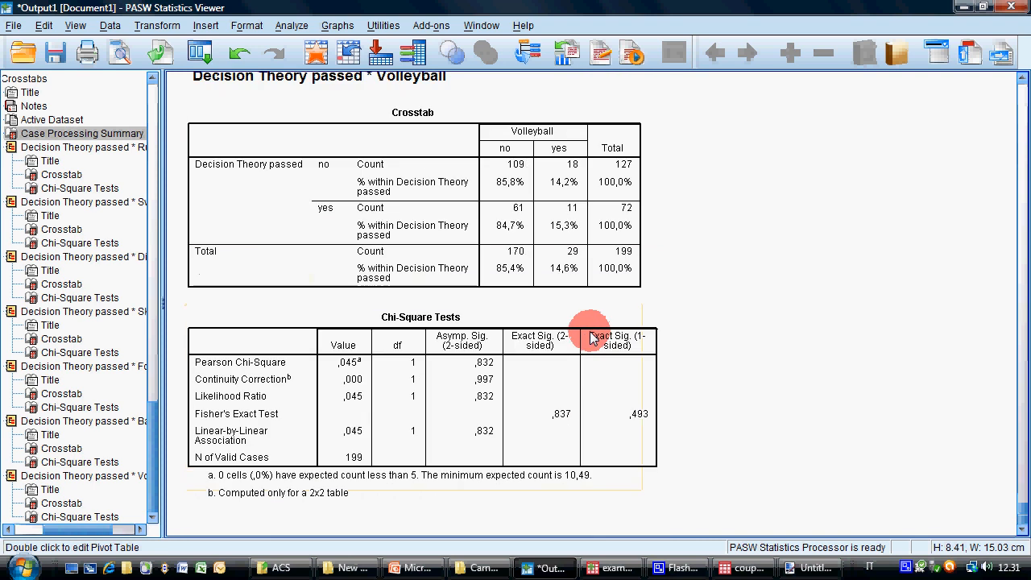
{"action": "left_click", "coordinate": [591, 331]}
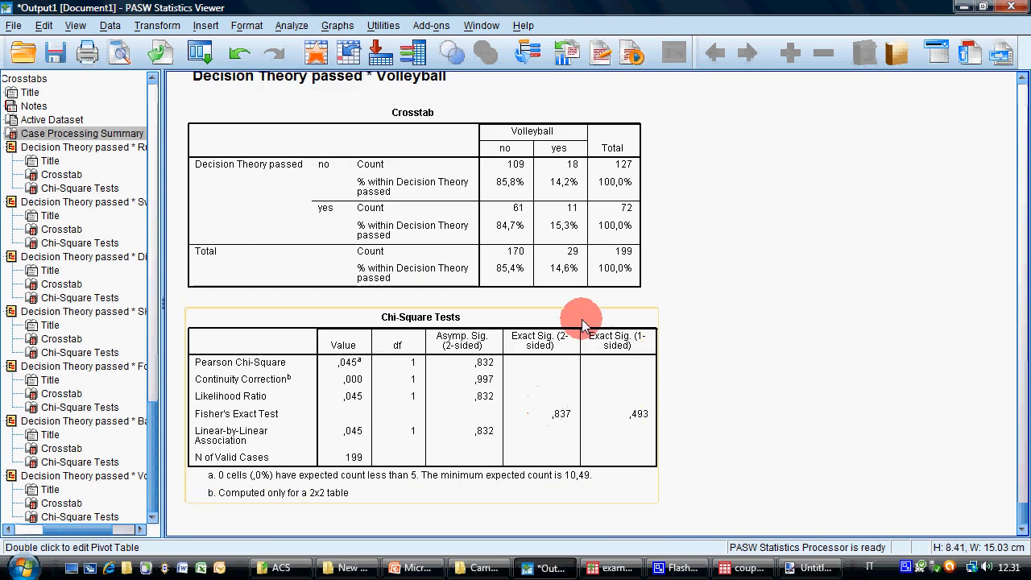
Step: Return to the Decision Theory passed by Running output and review its row percentages against Fisher's exact test
{"action": "scroll", "coordinate": [583, 322], "scroll_direction": "up", "scroll_amount": 20}
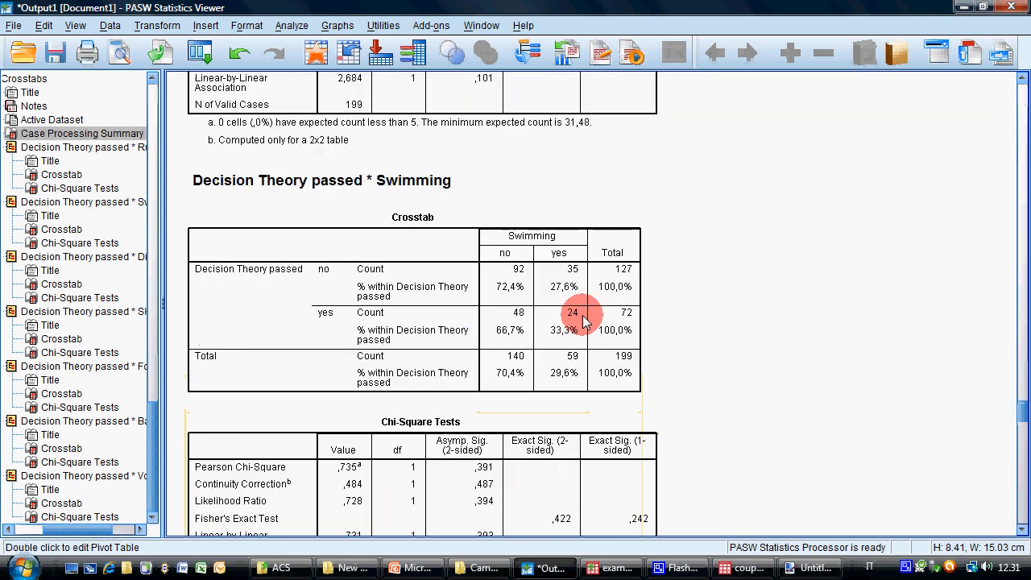
{"action": "scroll", "coordinate": [583, 320], "scroll_direction": "up", "scroll_amount": 15}
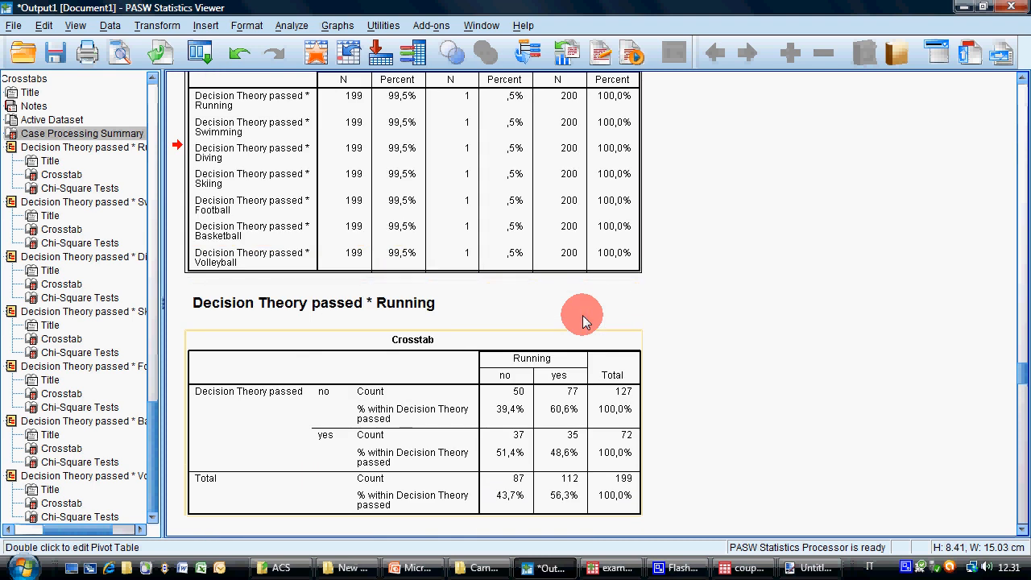
{"action": "scroll", "coordinate": [583, 315], "scroll_direction": "down", "scroll_amount": 5}
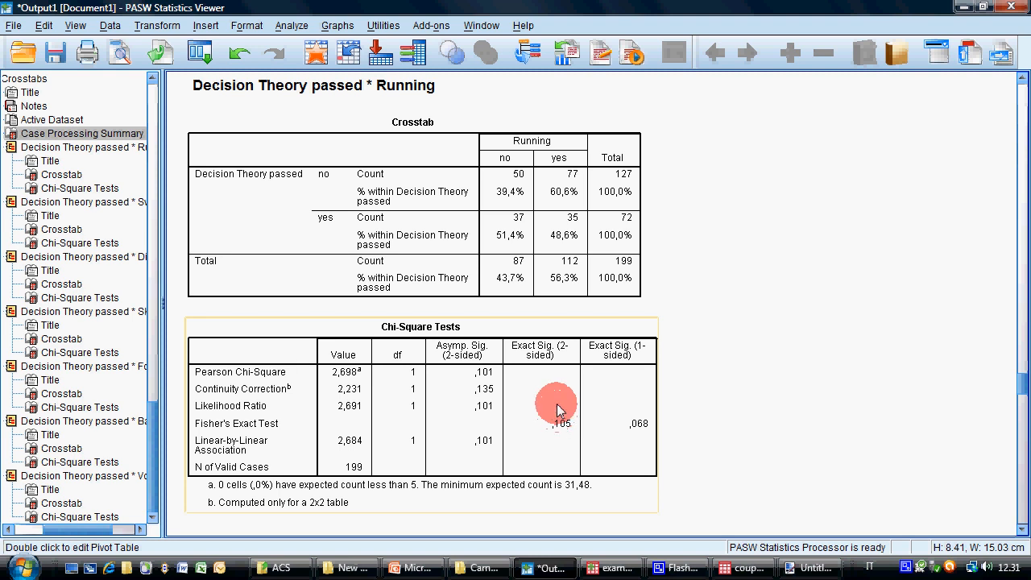
{"action": "left_click", "coordinate": [522, 214]}
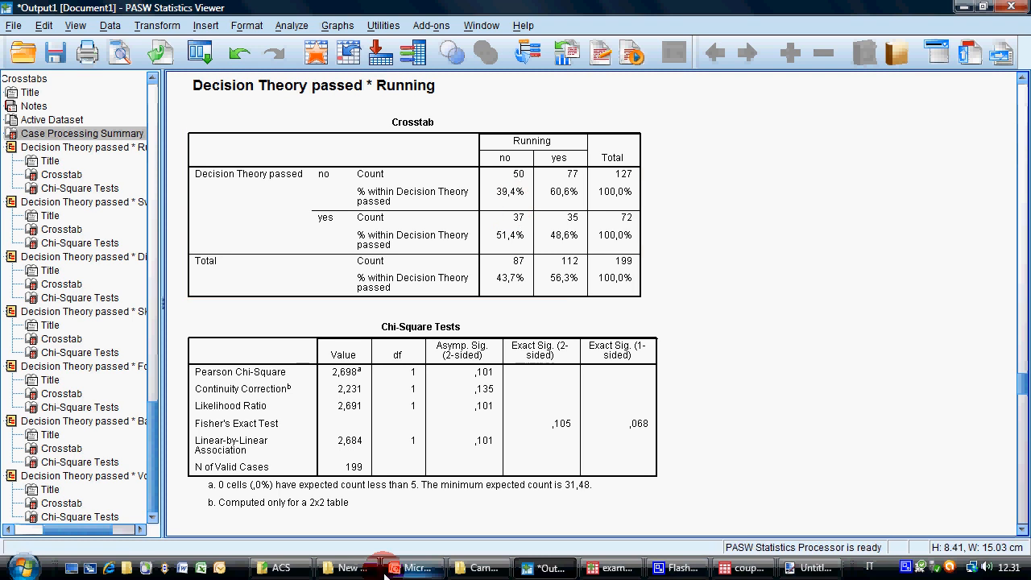
Step: Switch to the PowerPoint exercise slide and highlight "passed exams and days spent here during exams"
{"action": "left_click", "coordinate": [414, 568]}
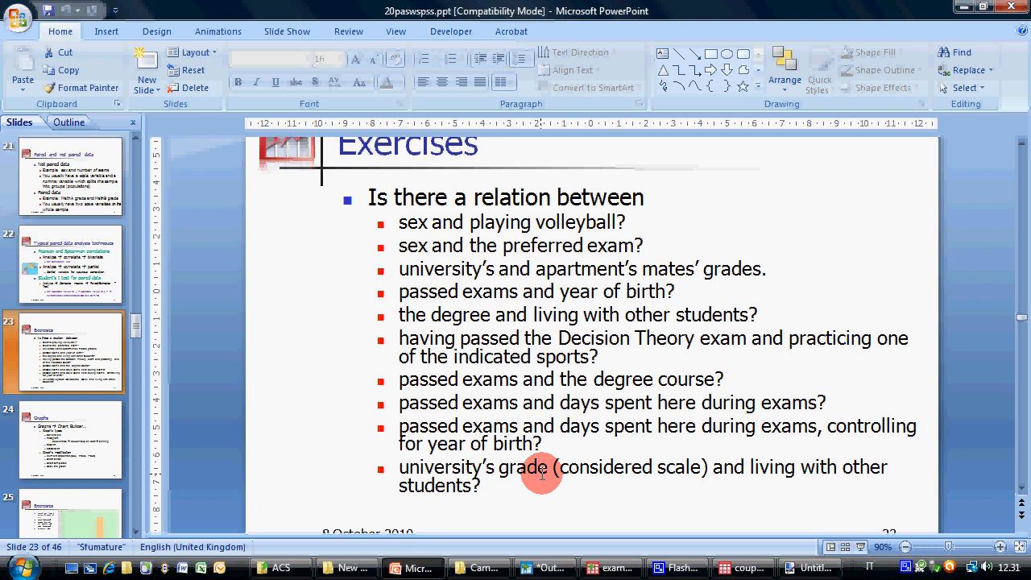
{"action": "double_click", "coordinate": [405, 428]}
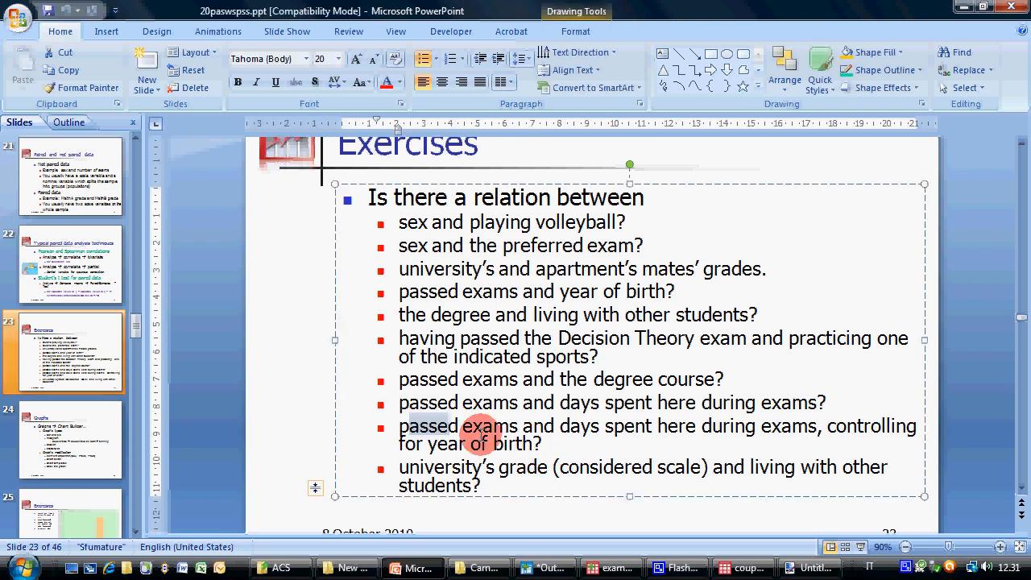
{"action": "left_click_drag", "start_coordinate": [481, 433], "coordinate": [641, 439]}
{"action": "left_click", "coordinate": [704, 410]}
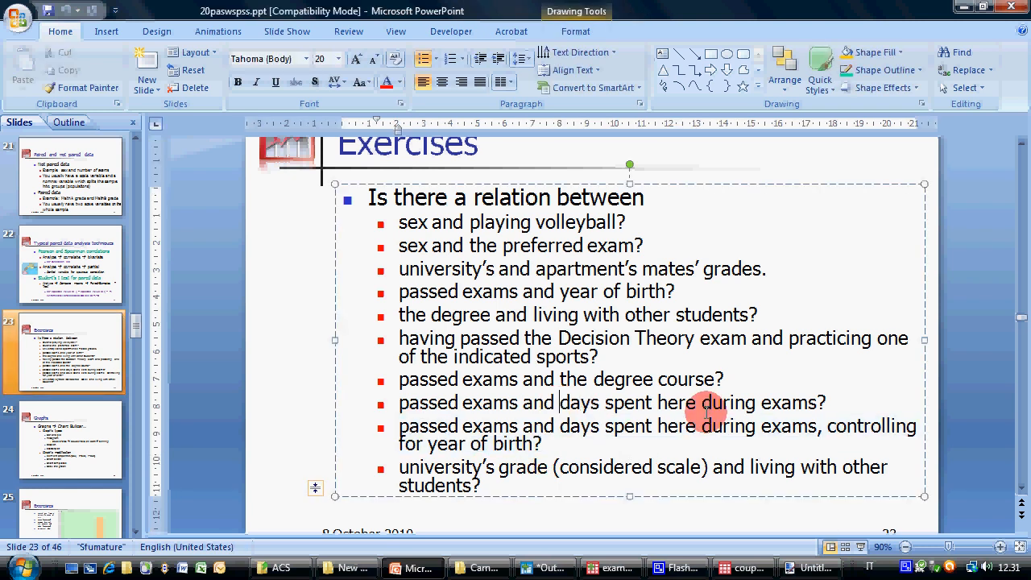
{"action": "left_click_drag", "start_coordinate": [435, 398], "coordinate": [816, 393]}
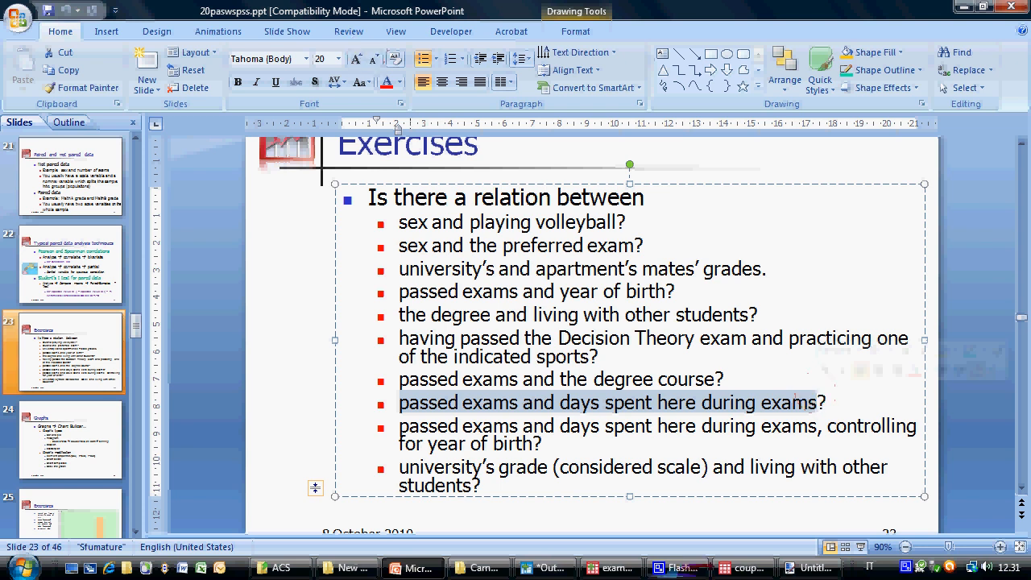
Step: Switch to the PASW Data Editor, reset the Bivariate Correlations settings and add Passed exams as a variable
{"action": "left_click", "coordinate": [617, 568]}
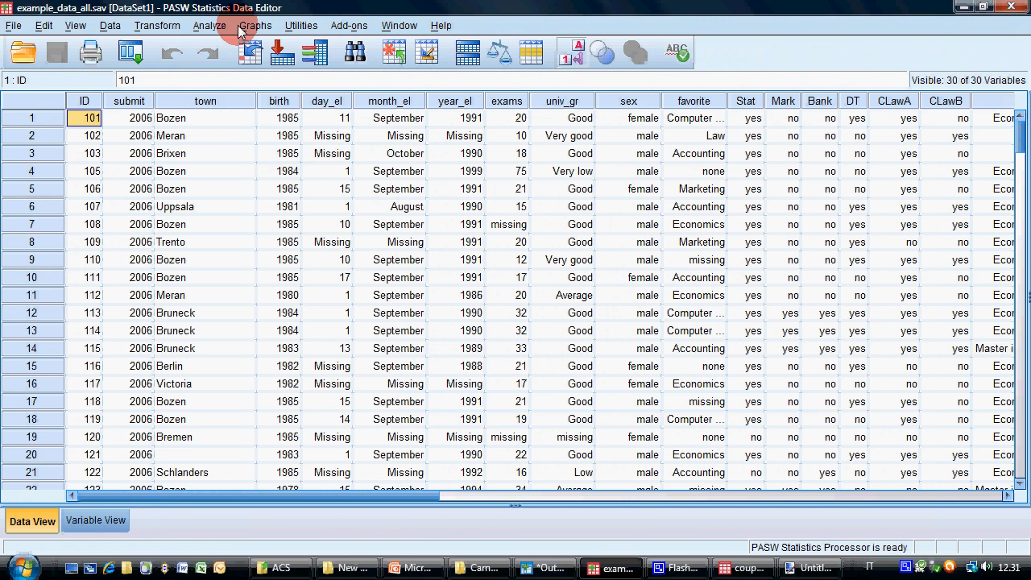
{"action": "left_click", "coordinate": [222, 29]}
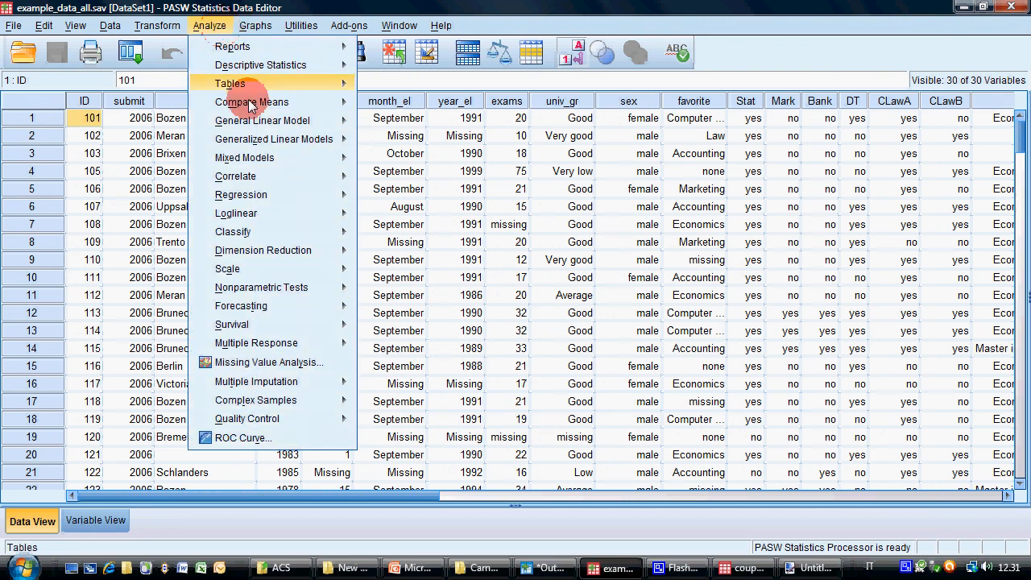
{"action": "mouse_move", "coordinate": [320, 189]}
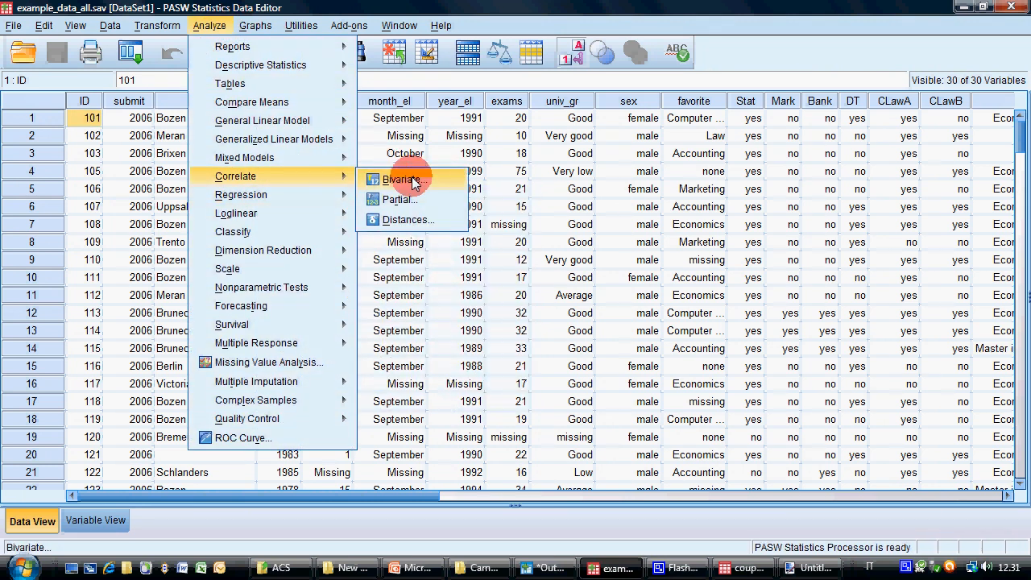
{"action": "left_click", "coordinate": [375, 179]}
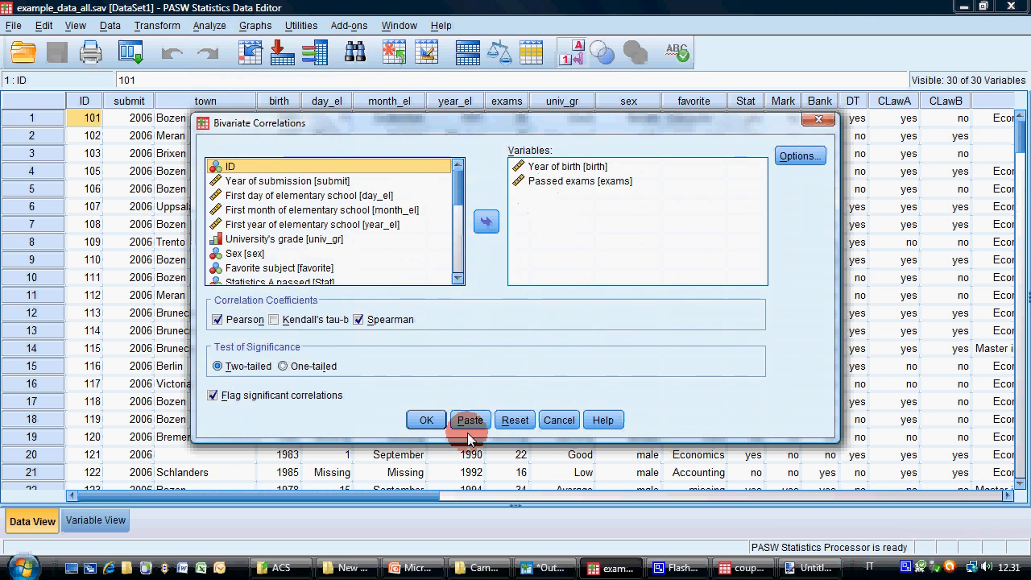
{"action": "left_click", "coordinate": [515, 419]}
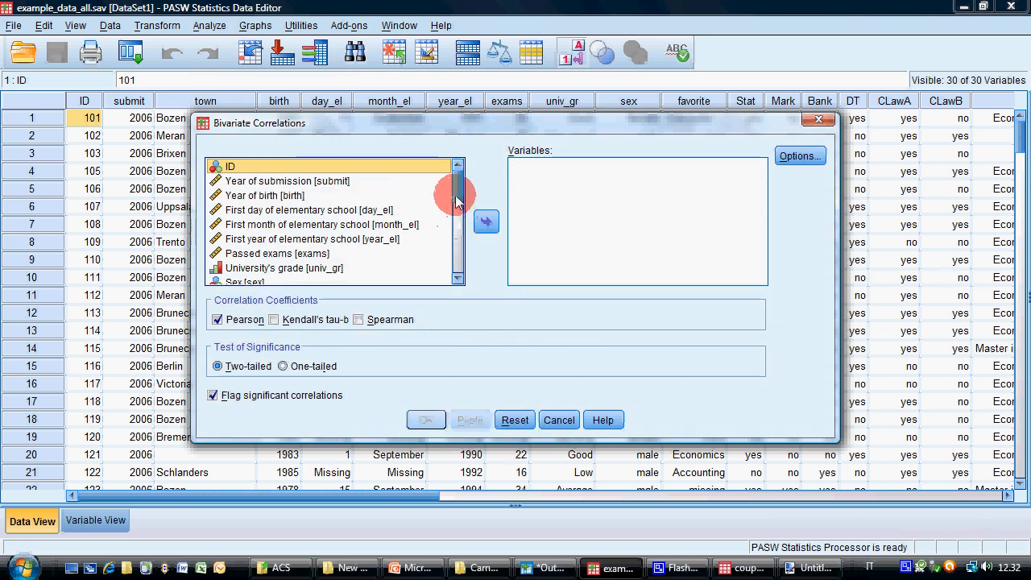
{"action": "scroll", "coordinate": [457, 225], "scroll_direction": "down", "scroll_amount": 1}
{"action": "left_click", "coordinate": [315, 223]}
{"action": "left_click", "coordinate": [485, 222]}
Step: Add How many days a week during exams, enable Spearman alongside Pearson, and run the bivariate correlations
{"action": "left_click_drag", "start_coordinate": [457, 201], "coordinate": [459, 271]}
{"action": "left_click", "coordinate": [364, 279]}
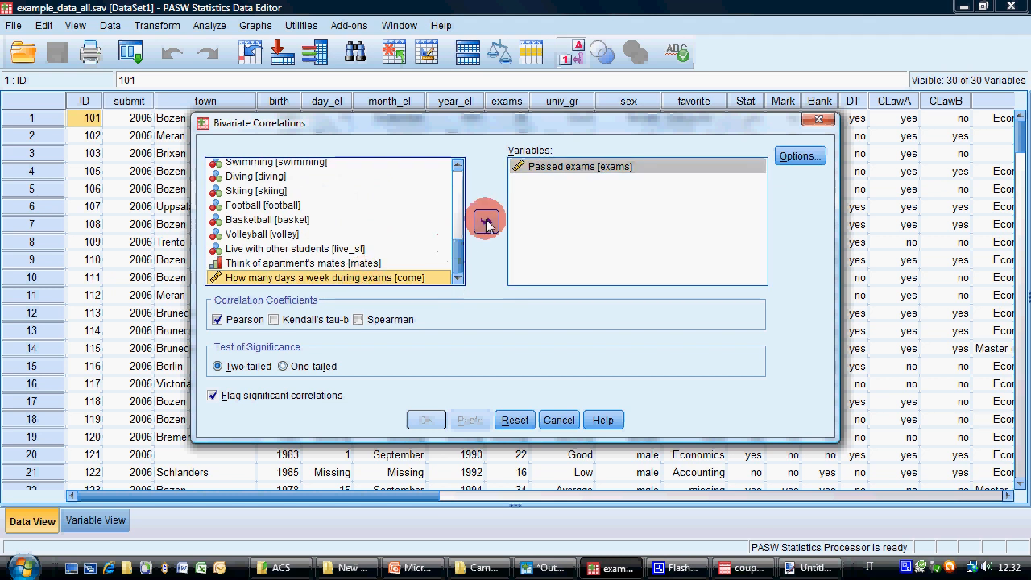
{"action": "left_click", "coordinate": [483, 221]}
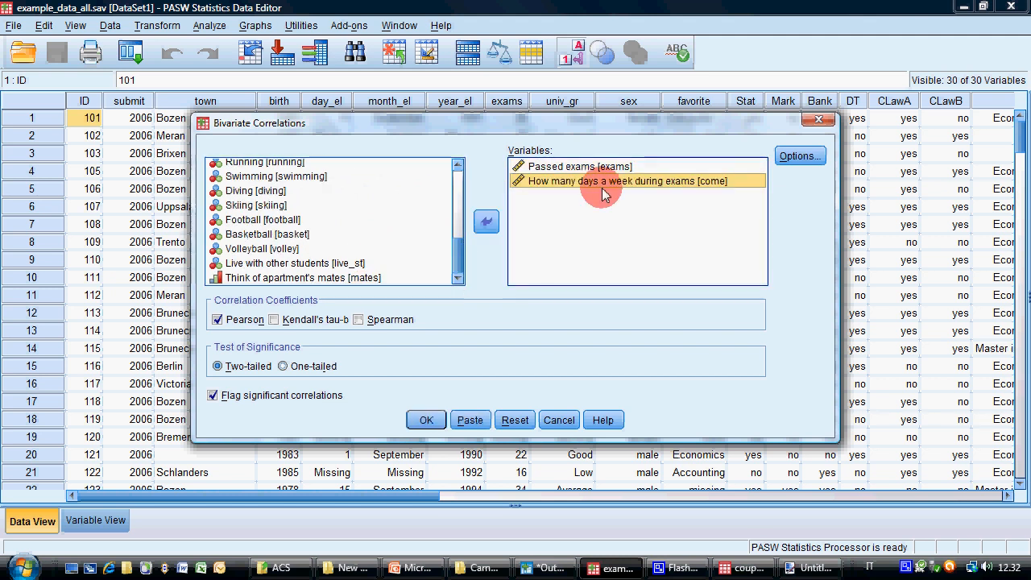
{"action": "left_click", "coordinate": [359, 320]}
{"action": "left_click", "coordinate": [423, 420]}
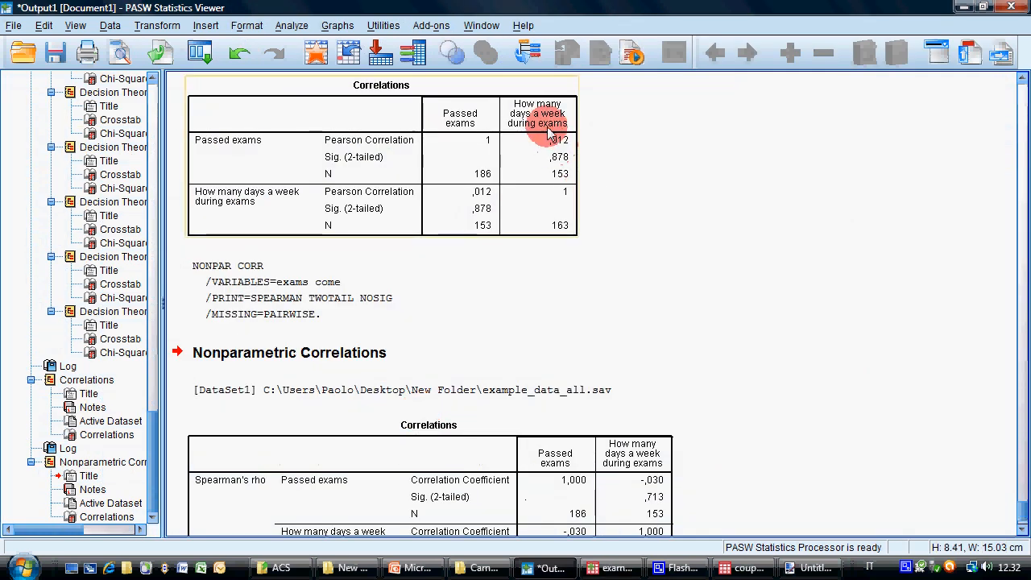
Step: Compare the Pearson and Spearman correlations and significances between passed exams and days a week during exams
{"action": "scroll", "coordinate": [603, 253], "scroll_direction": "down", "scroll_amount": 1}
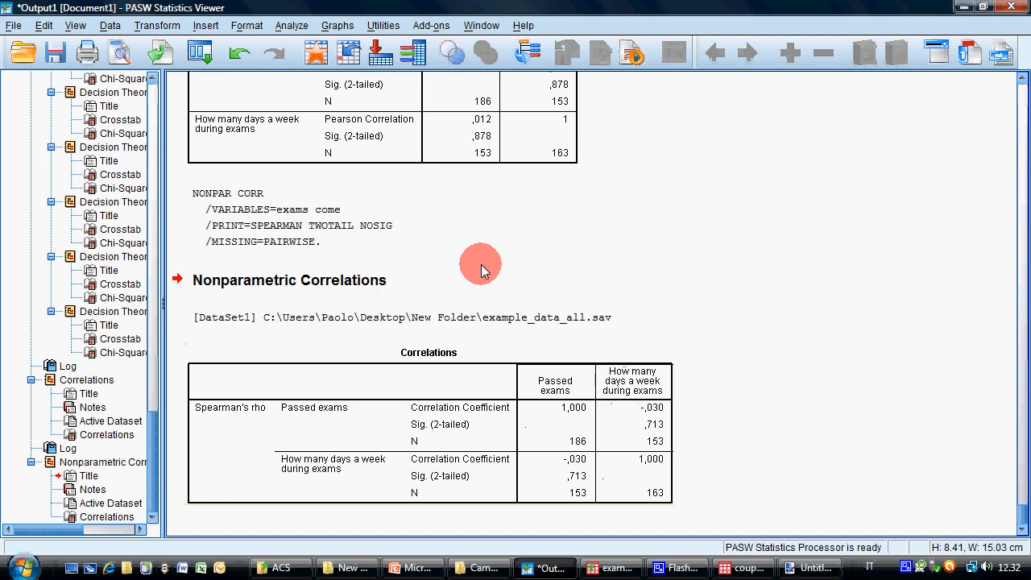
{"action": "scroll", "coordinate": [466, 262], "scroll_direction": "up", "scroll_amount": 3}
{"action": "scroll", "coordinate": [466, 262], "scroll_direction": "down", "scroll_amount": 3}
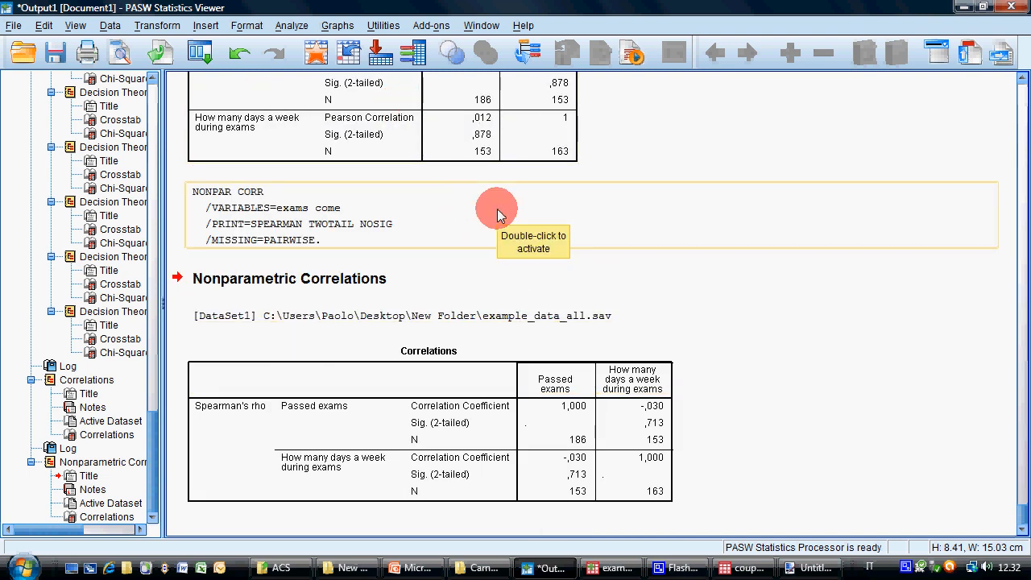
{"action": "scroll", "coordinate": [497, 209], "scroll_direction": "up", "scroll_amount": 2}
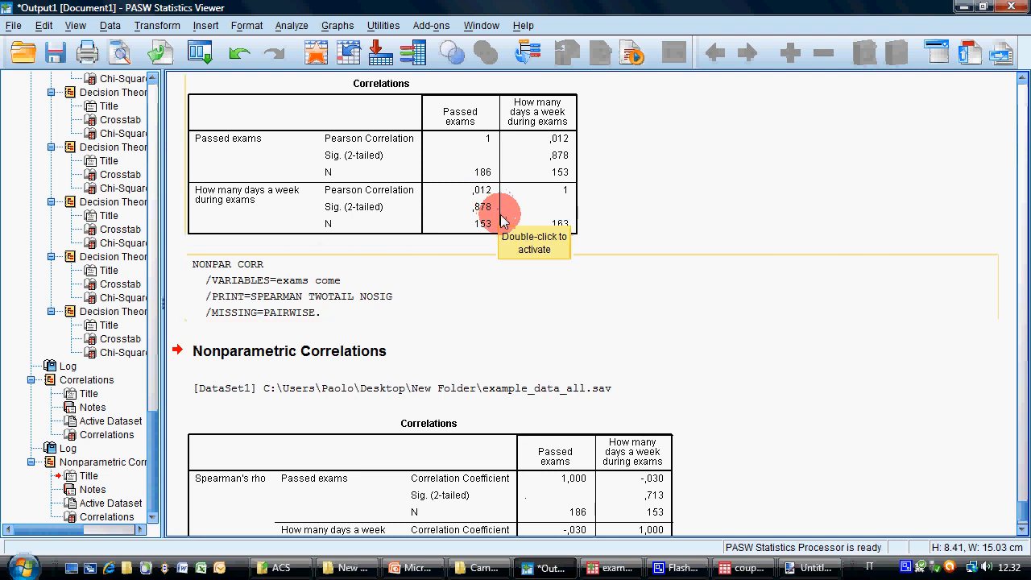
Step: Reset the Paired-Samples T Test and run it pairing Passed exams with How many days a week during exams
{"action": "left_click", "coordinate": [407, 569]}
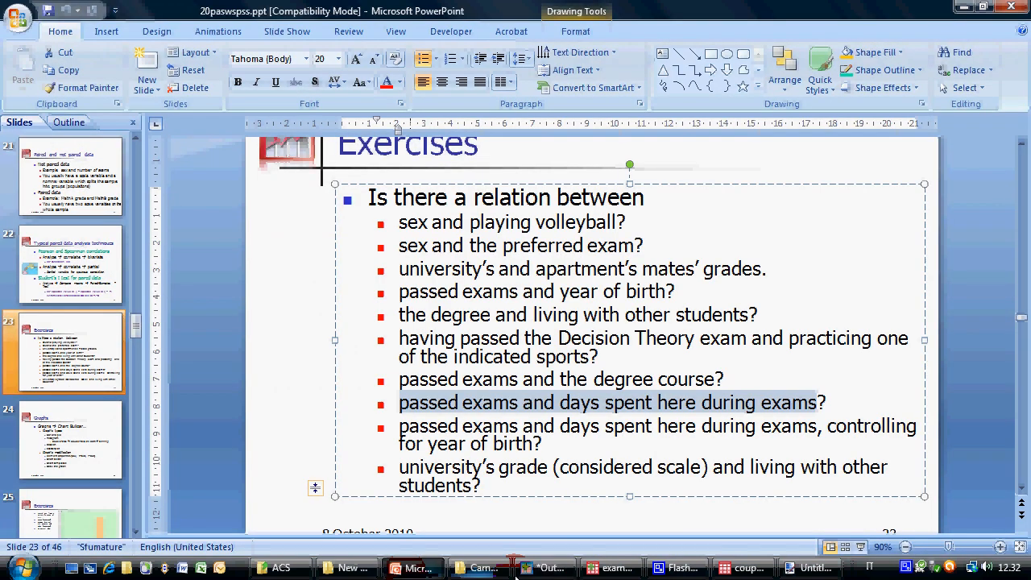
{"action": "left_click", "coordinate": [570, 568]}
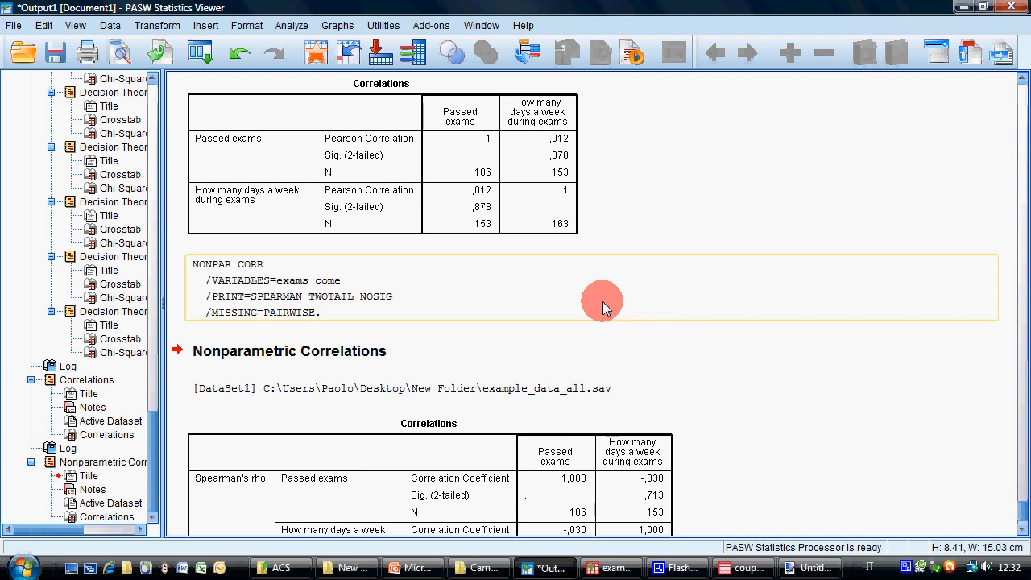
{"action": "left_click", "coordinate": [290, 24]}
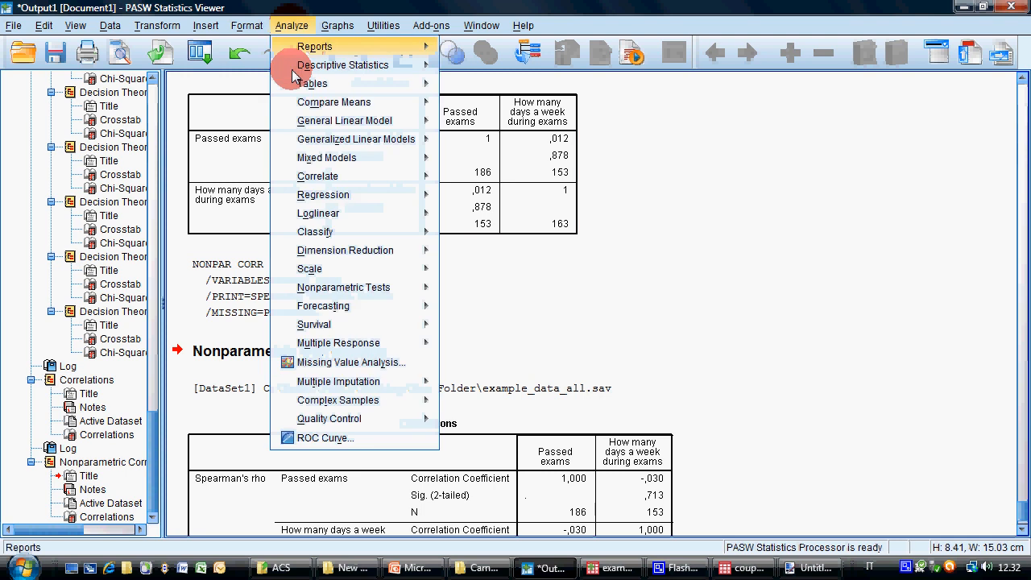
{"action": "mouse_move", "coordinate": [346, 101]}
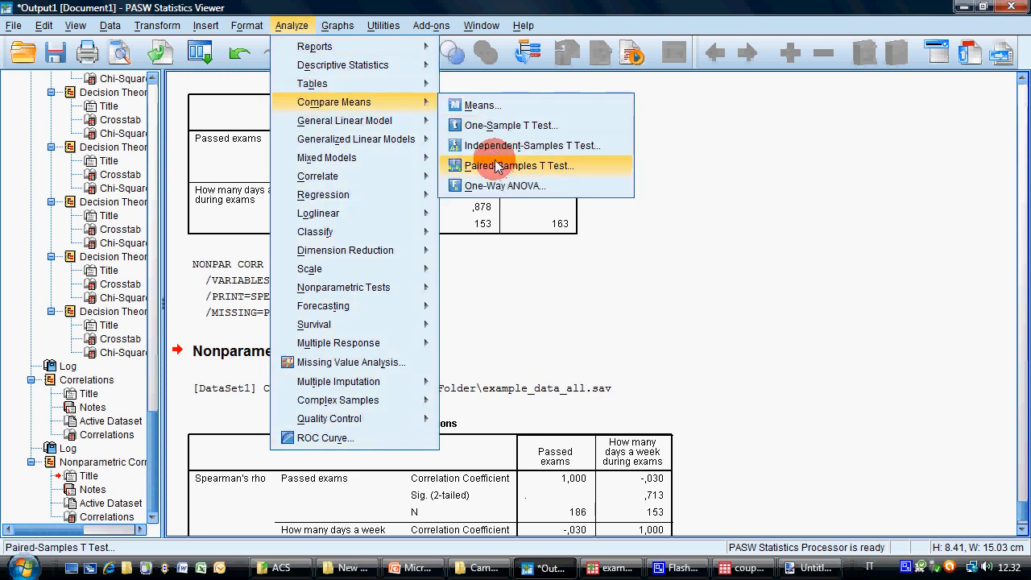
{"action": "left_click", "coordinate": [497, 166]}
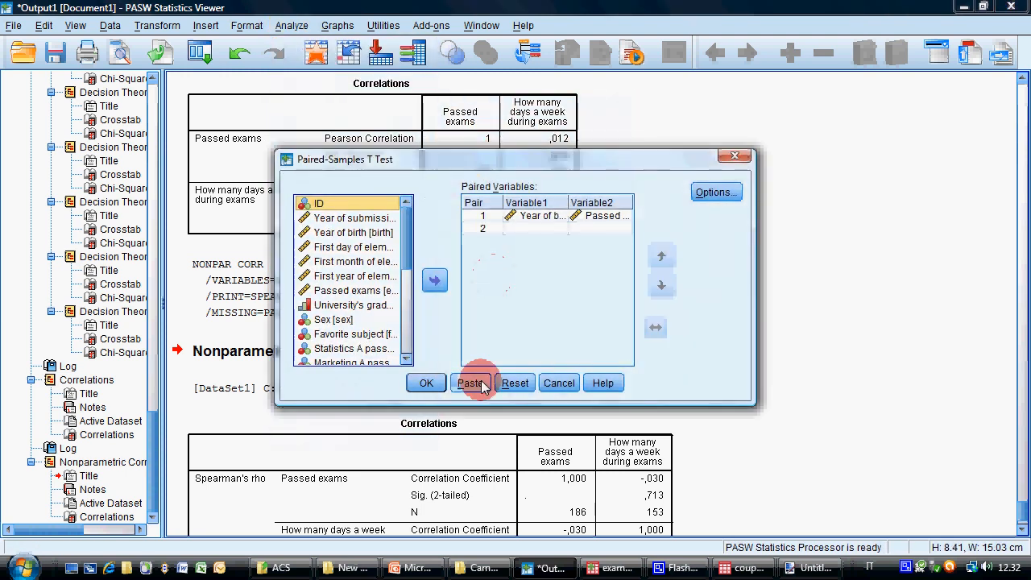
{"action": "left_click", "coordinate": [516, 383]}
{"action": "left_click_drag", "start_coordinate": [334, 296], "coordinate": [535, 217]}
{"action": "left_click_drag", "start_coordinate": [409, 275], "coordinate": [594, 210]}
{"action": "left_click", "coordinate": [424, 382]}
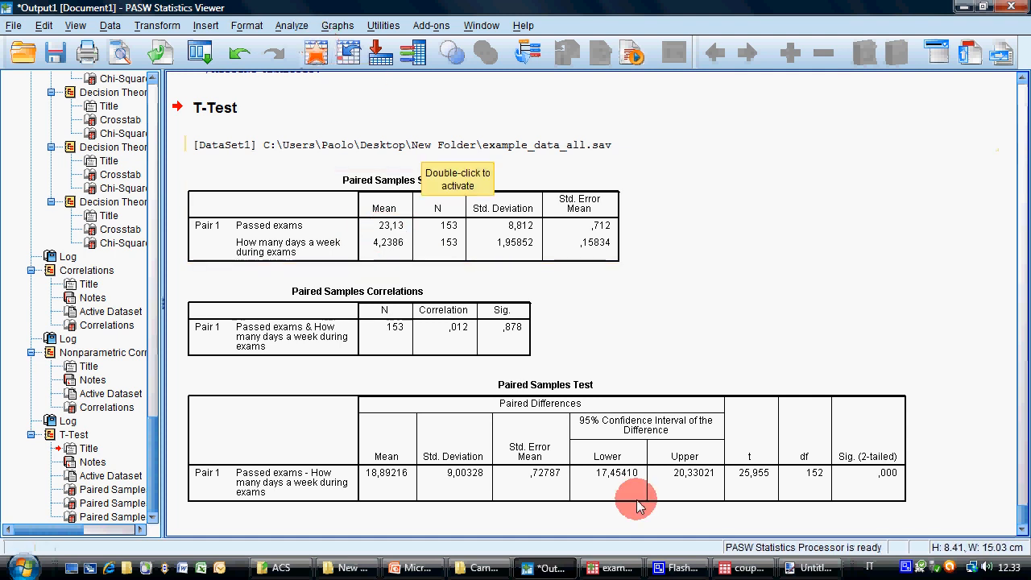
Step: Switch to the PowerPoint exercise slide and highlight "passed exams and days spent here during exams, controlling for year of birth"
{"action": "left_click", "coordinate": [410, 568]}
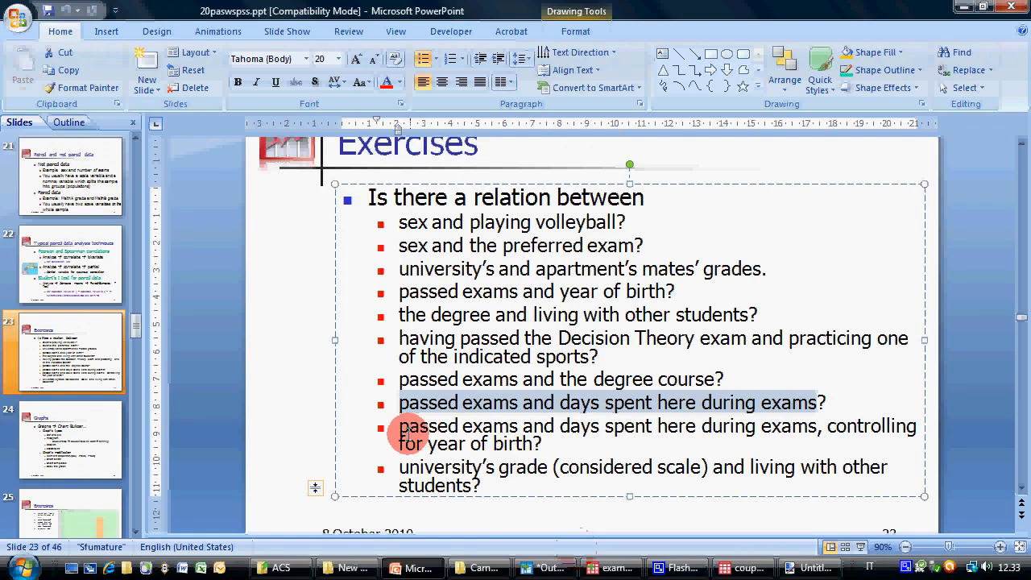
{"action": "left_click_drag", "start_coordinate": [403, 427], "coordinate": [550, 448]}
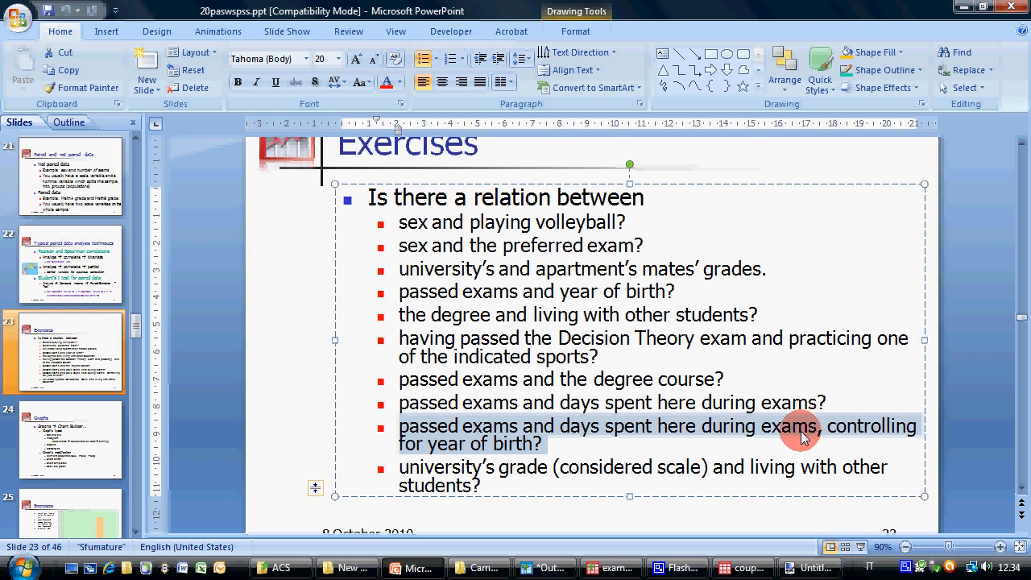
Step: Switch to the PASW Data Editor, reset the Partial Correlations settings and set Year of birth as the control variable
{"action": "left_click", "coordinate": [616, 568]}
{"action": "left_click", "coordinate": [224, 31]}
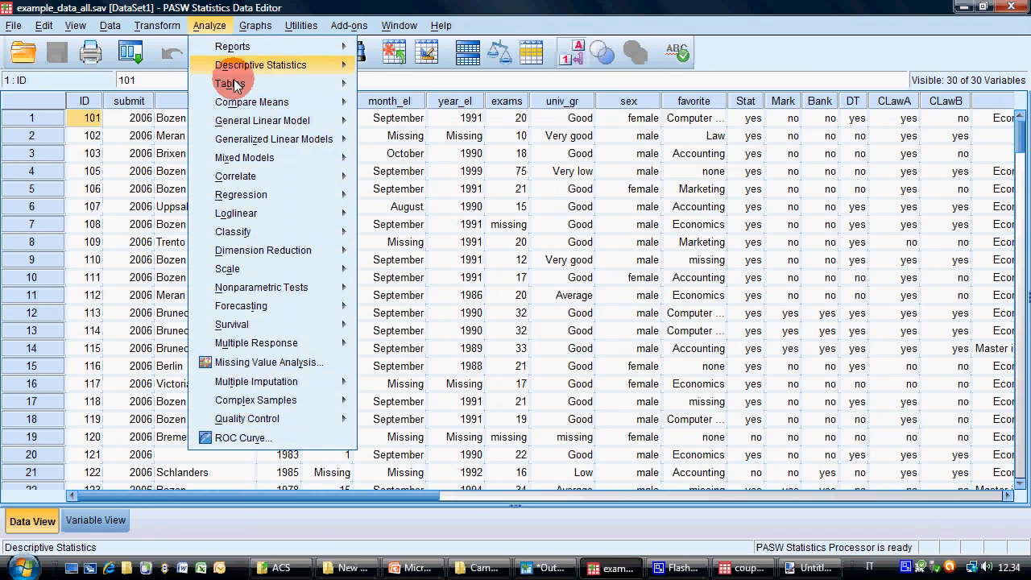
{"action": "mouse_move", "coordinate": [329, 177]}
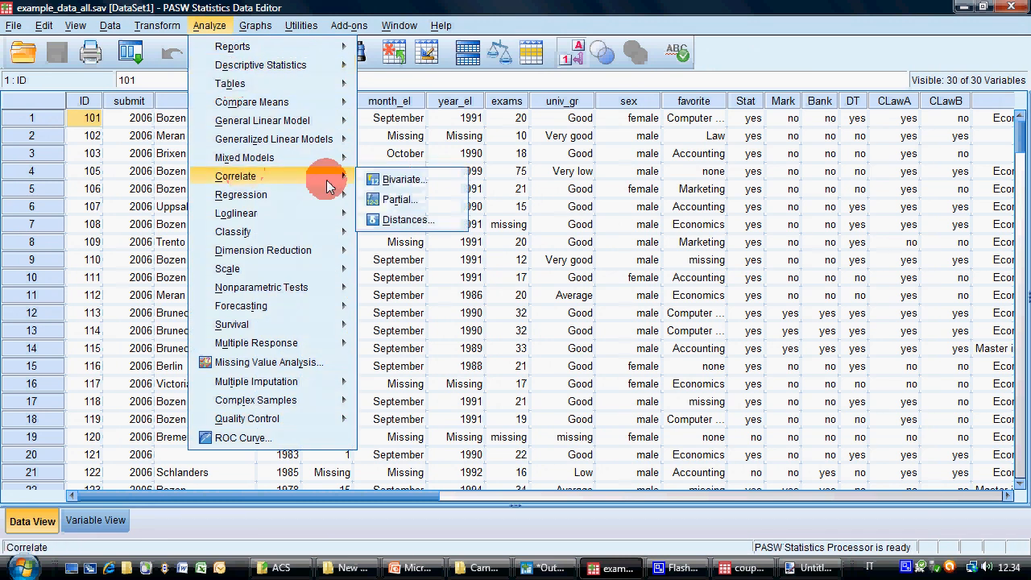
{"action": "left_click", "coordinate": [394, 201]}
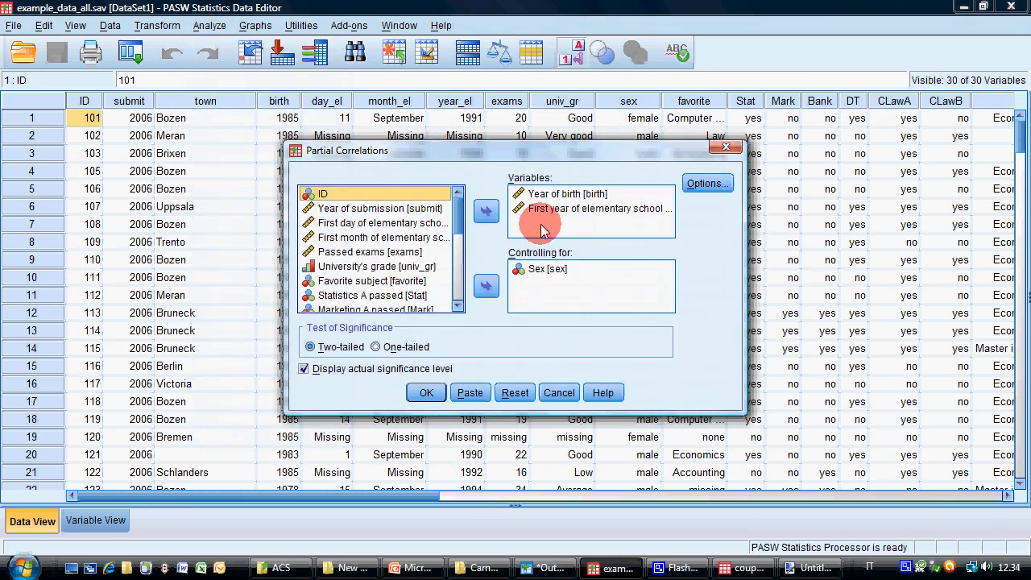
{"action": "left_click", "coordinate": [515, 393]}
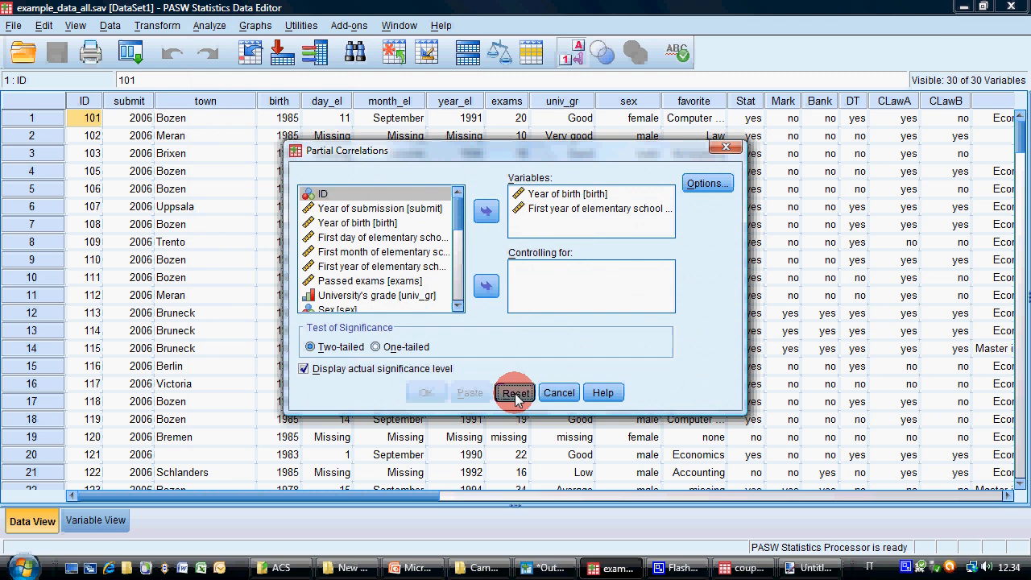
{"action": "left_click", "coordinate": [392, 223]}
{"action": "left_click", "coordinate": [487, 286]}
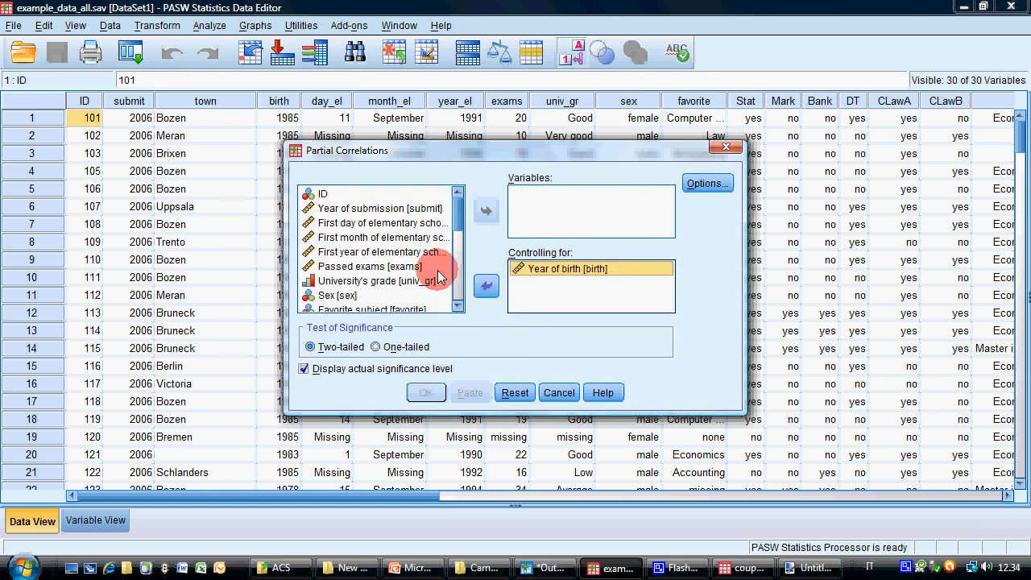
Step: Add Passed exams and How many days a week during exams as variables and run the two-tailed partial correlation
{"action": "left_click", "coordinate": [431, 266]}
{"action": "left_click", "coordinate": [487, 210]}
{"action": "scroll", "coordinate": [448, 288], "scroll_direction": "down", "scroll_amount": 7}
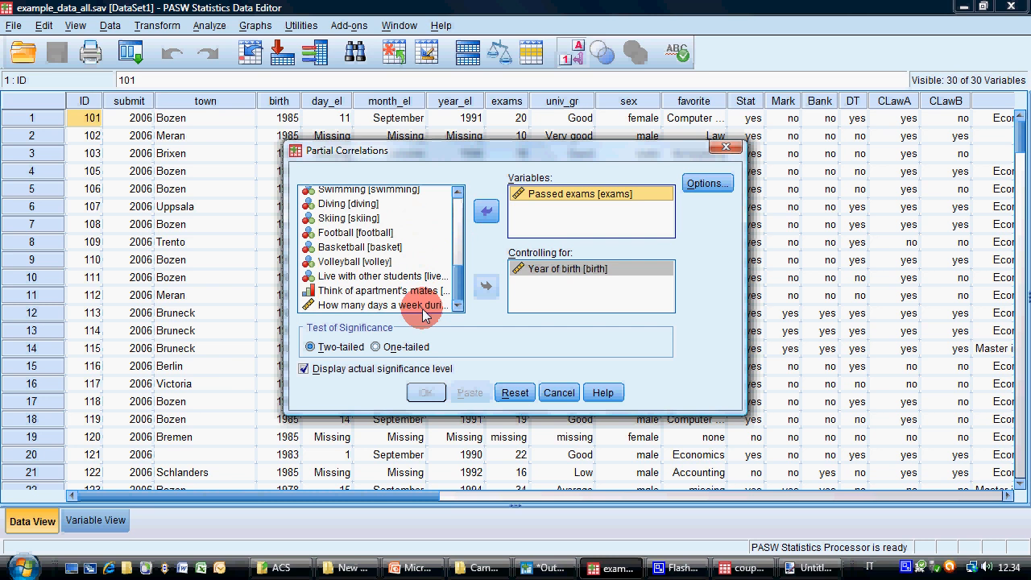
{"action": "left_click", "coordinate": [419, 306]}
{"action": "left_click", "coordinate": [487, 210]}
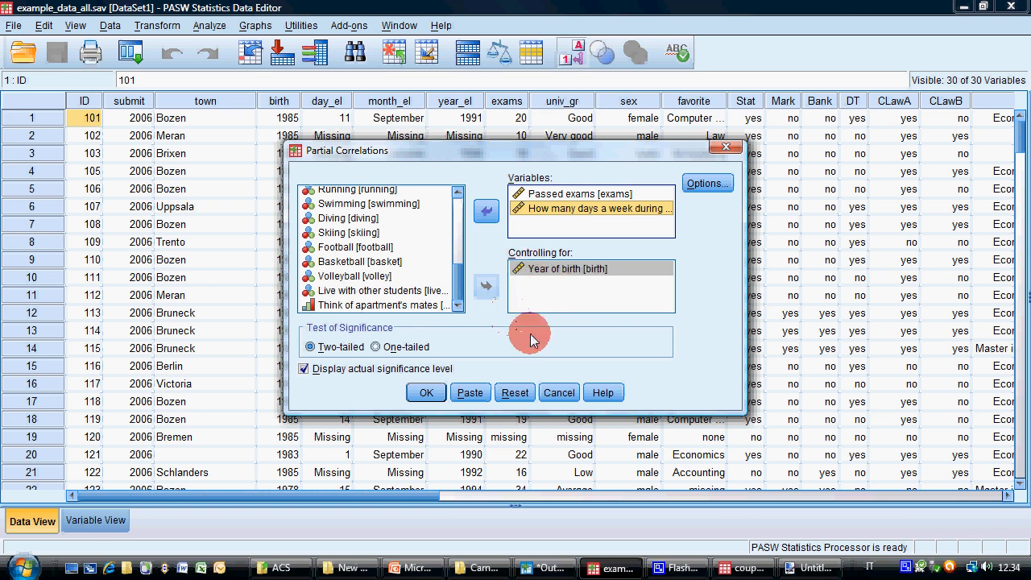
{"action": "left_click", "coordinate": [561, 271]}
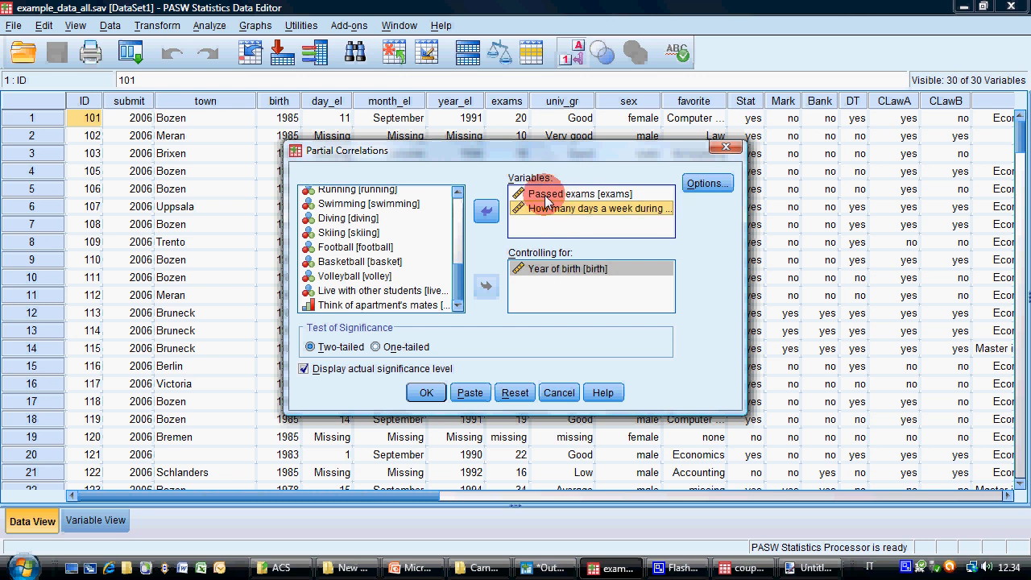
{"action": "left_click", "coordinate": [427, 393]}
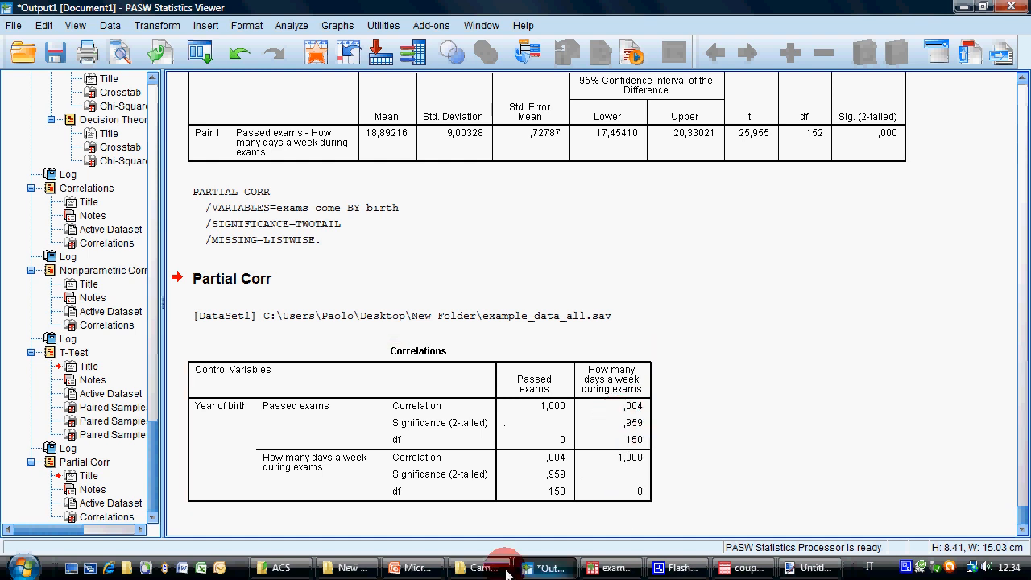
{"action": "mouse_move", "coordinate": [403, 571]}
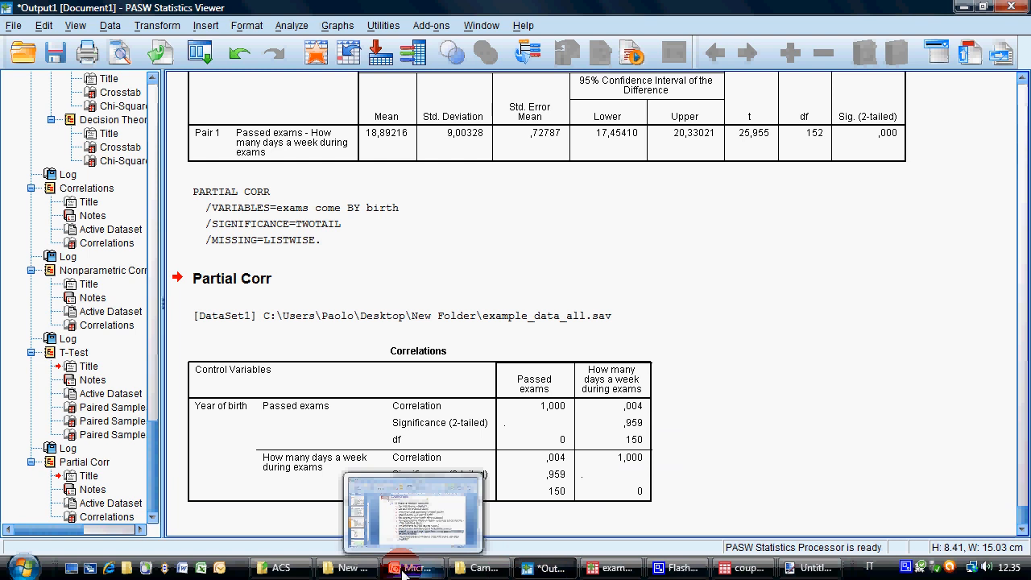
{"action": "right_click", "coordinate": [905, 568]}
{"action": "left_click", "coordinate": [936, 515]}
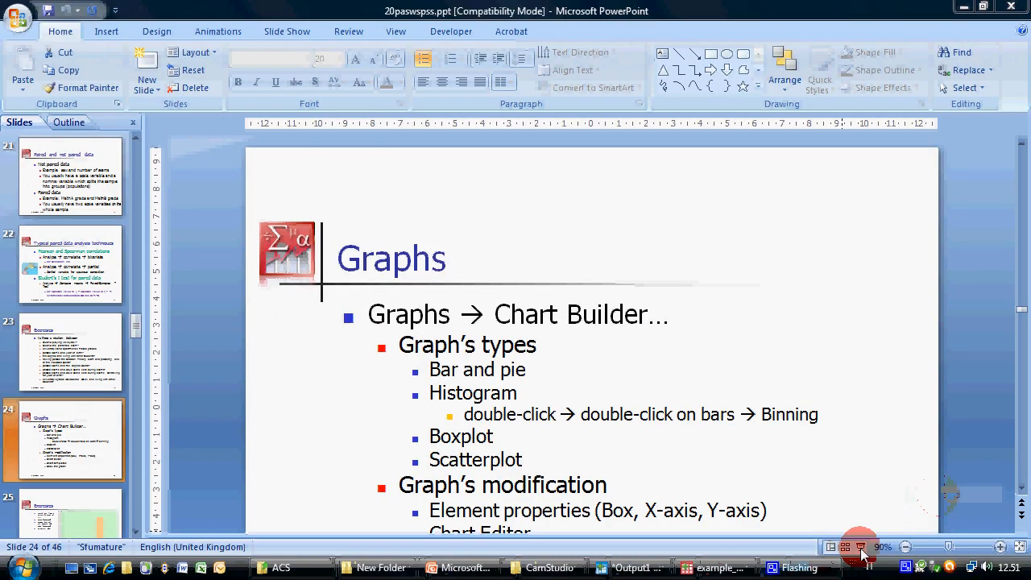
Step: Start the PowerPoint slide show from the Graphs slide and go back to review the "Typical univariate analysis techniques" table
{"action": "left_click", "coordinate": [860, 547]}
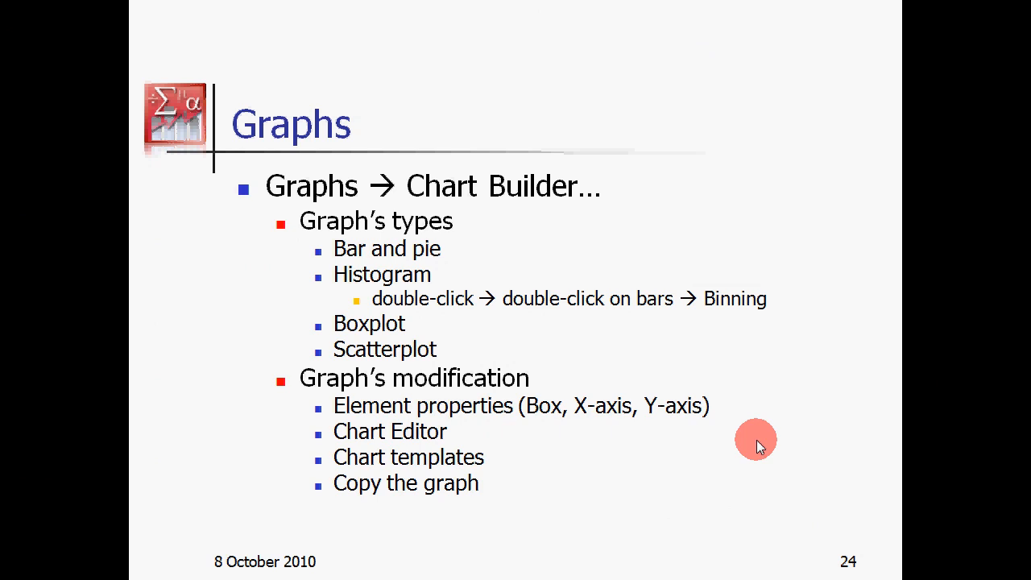
{"action": "key", "text": "Page_Up"}
{"action": "key", "text": "Page_Up"}
{"action": "key", "text": "Page_Up"}
{"action": "key", "text": "Page_Up"}
{"action": "key", "text": "Page_Up"}
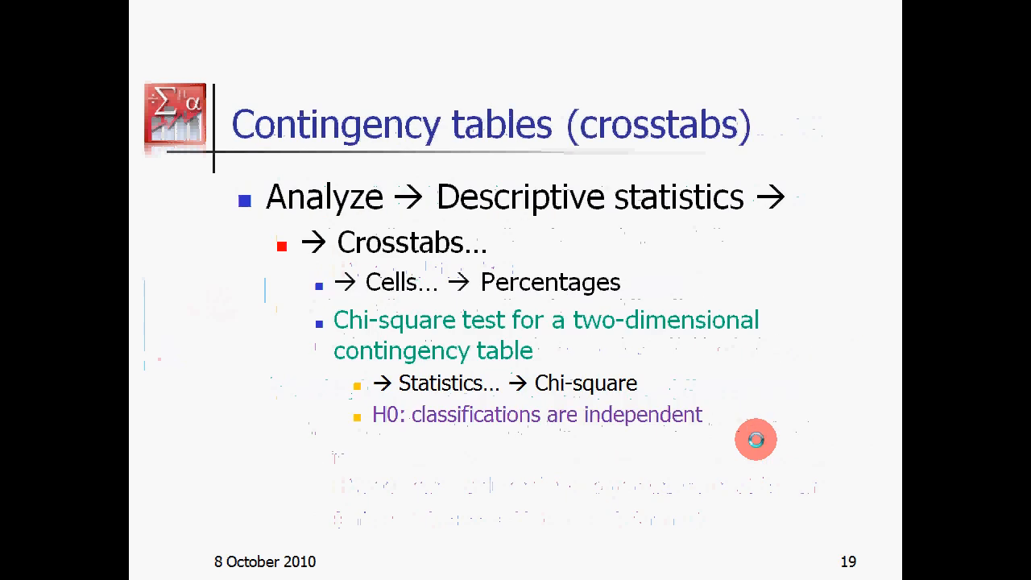
{"action": "key", "text": "Page_Up"}
{"action": "key", "text": "Page_Up"}
{"action": "key", "text": "Page_Up"}
{"action": "key", "text": "Page_Up"}
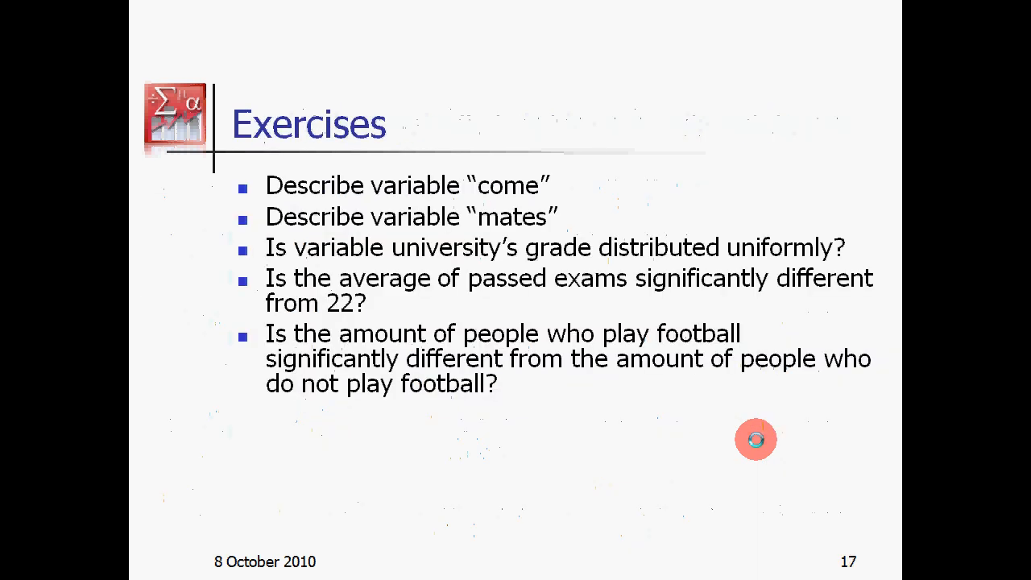
{"action": "key", "text": "Page_Up"}
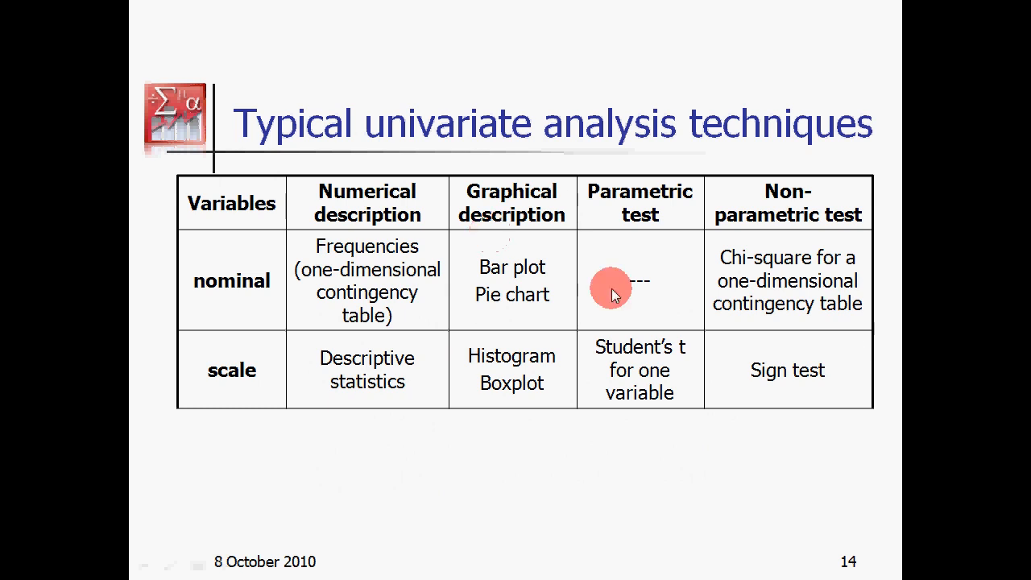
Step: Advance to the "Typical bivariate analysis techniques" slide, review its table and leave the slide show
{"action": "key", "text": "Page_Down"}
{"action": "key", "text": "Page_Down"}
{"action": "key", "text": "Page_Down"}
{"action": "key", "text": "Page_Down"}
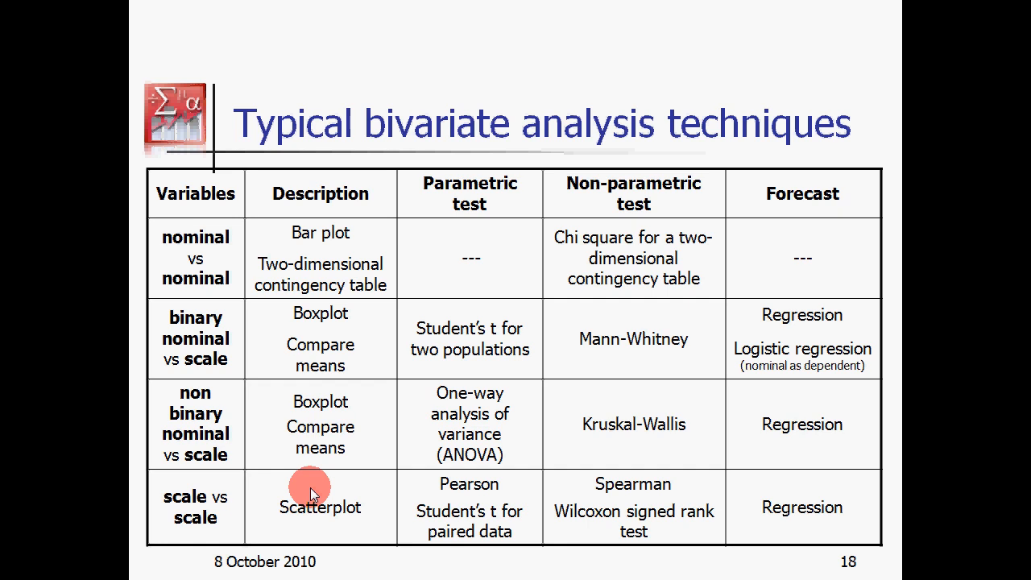
{"action": "key", "text": "Escape"}
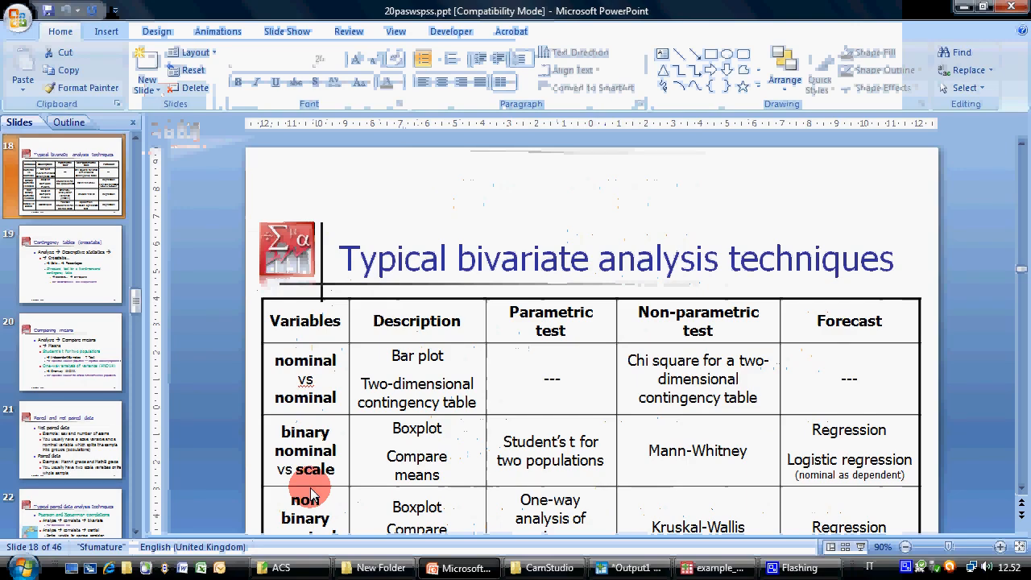
Step: Switch to the PASW Data Editor and open the Chart Builder, accepting the notice about measurement levels
{"action": "left_click", "coordinate": [711, 567]}
{"action": "left_click", "coordinate": [255, 25]}
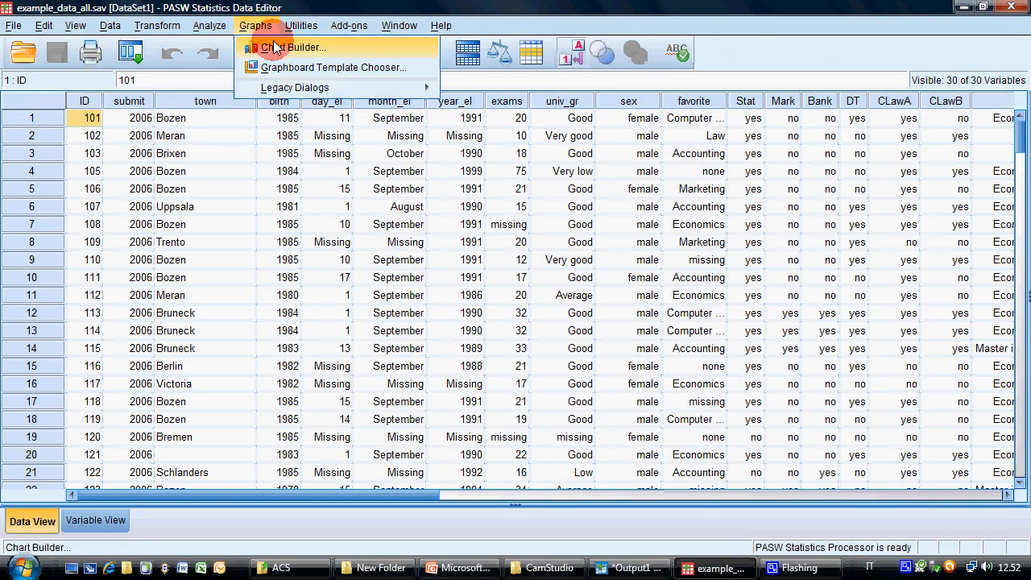
{"action": "mouse_move", "coordinate": [284, 87]}
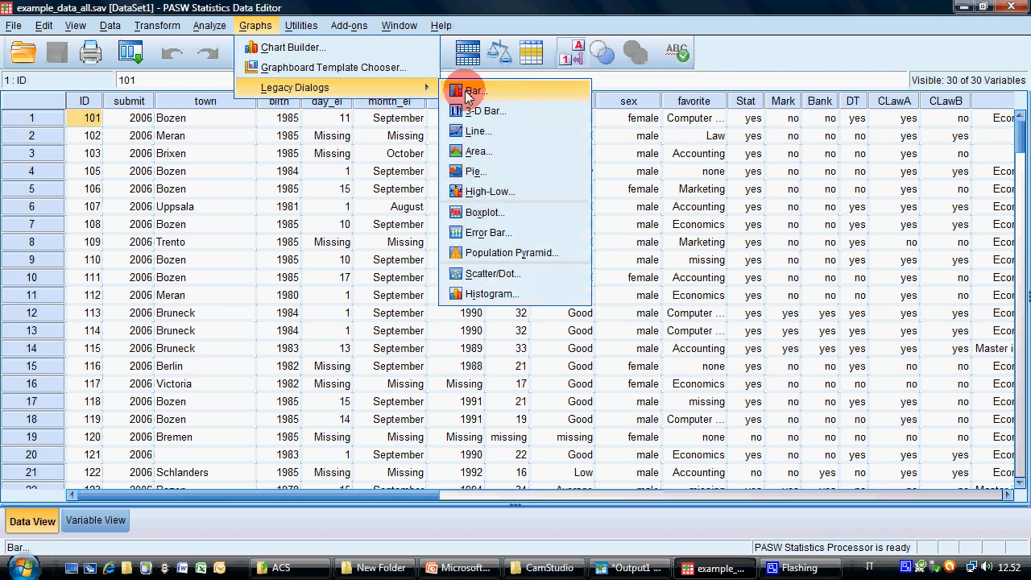
{"action": "left_click", "coordinate": [290, 48]}
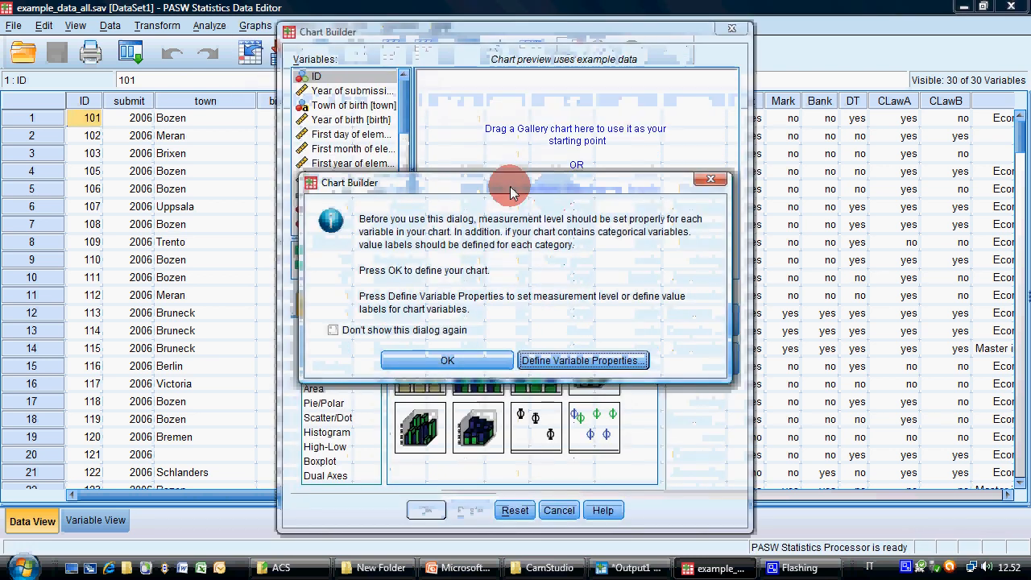
{"action": "left_click", "coordinate": [476, 362]}
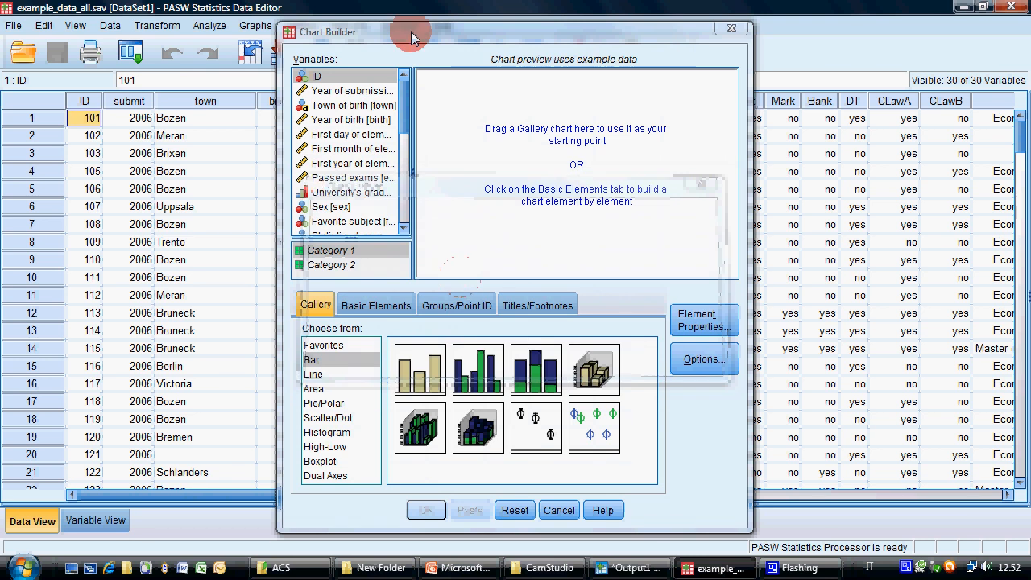
Step: Reposition and widen the Chart Builder window, and enlarge its variable list so longer variable names are readable
{"action": "left_click_drag", "start_coordinate": [410, 28], "coordinate": [352, 15]}
{"action": "left_click_drag", "start_coordinate": [691, 219], "coordinate": [822, 229]}
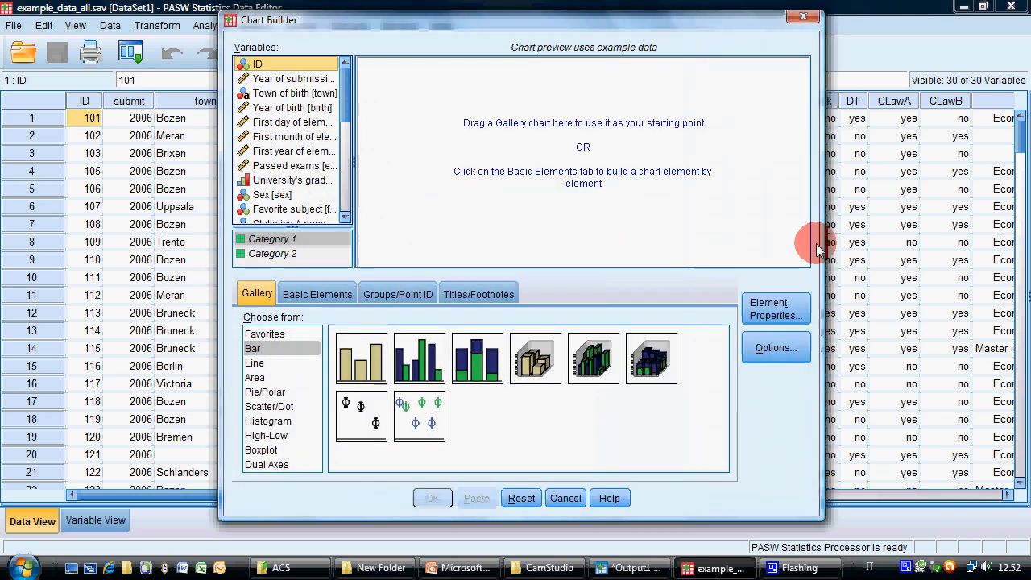
{"action": "left_click_drag", "start_coordinate": [823, 298], "coordinate": [878, 299]}
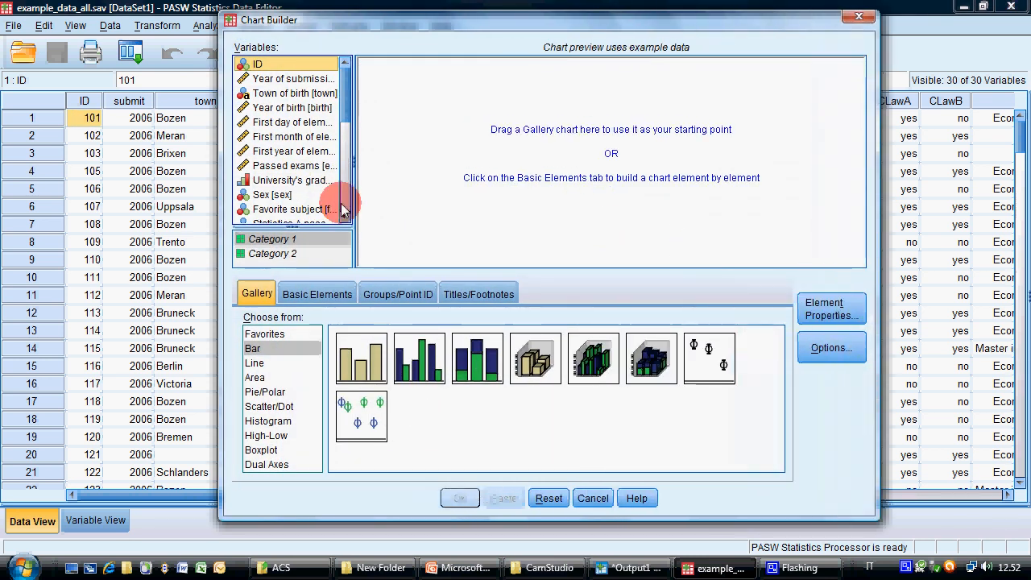
{"action": "left_click_drag", "start_coordinate": [357, 208], "coordinate": [384, 219]}
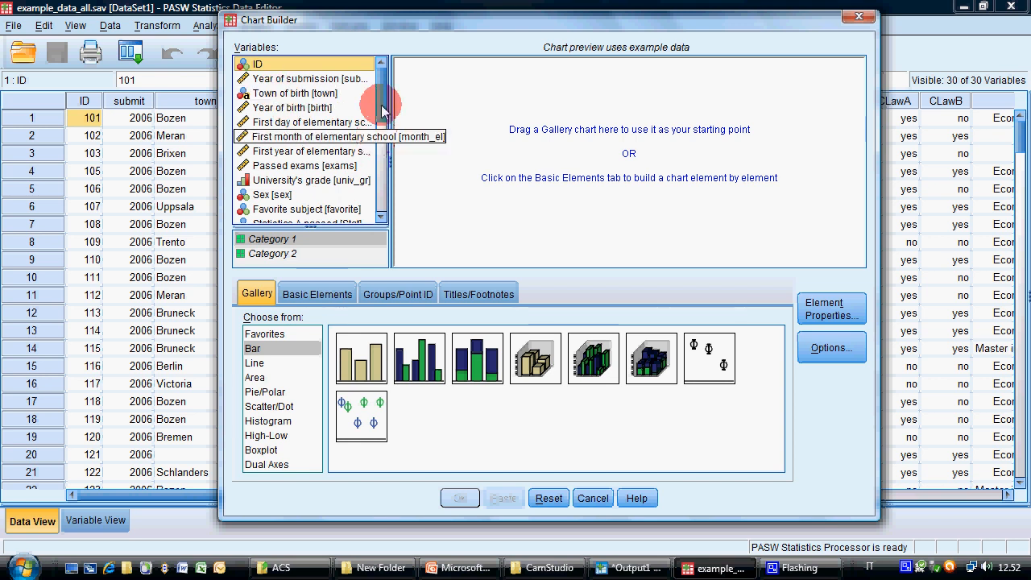
Step: Select the Favorite subject variable and add a simple bar chart from the gallery to the chart preview
{"action": "left_click", "coordinate": [266, 212]}
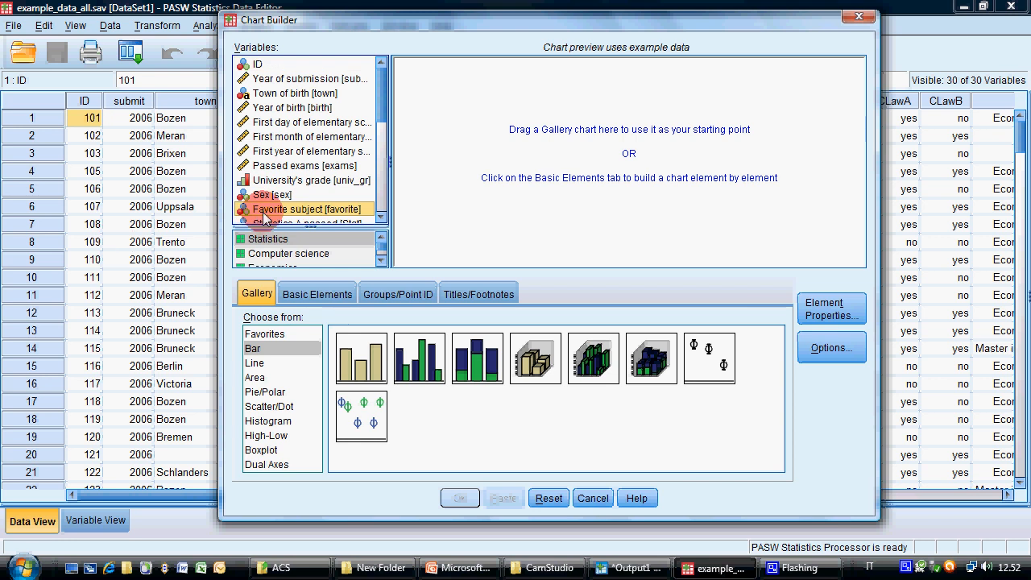
{"action": "left_click", "coordinate": [288, 353]}
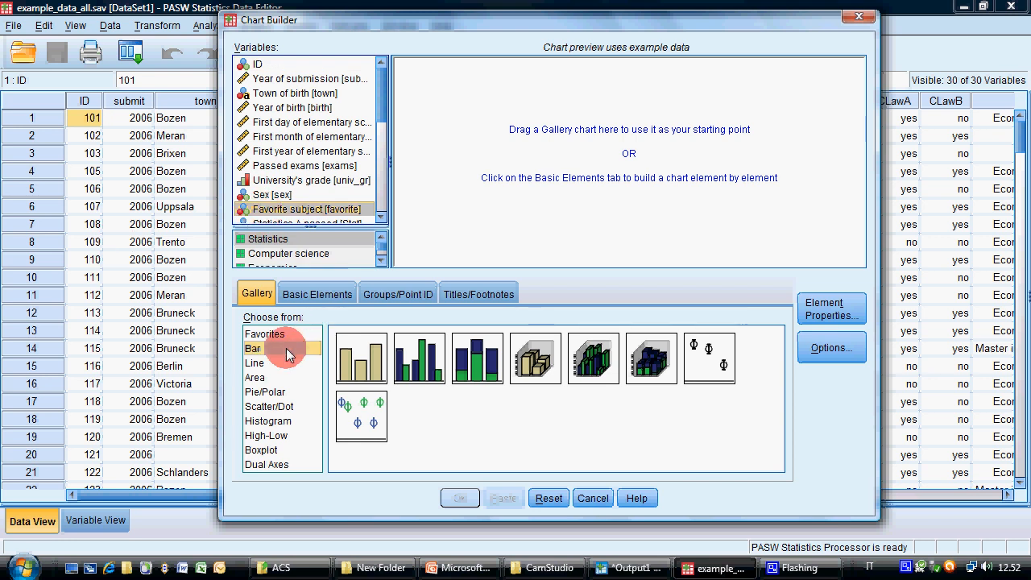
{"action": "double_click", "coordinate": [361, 357]}
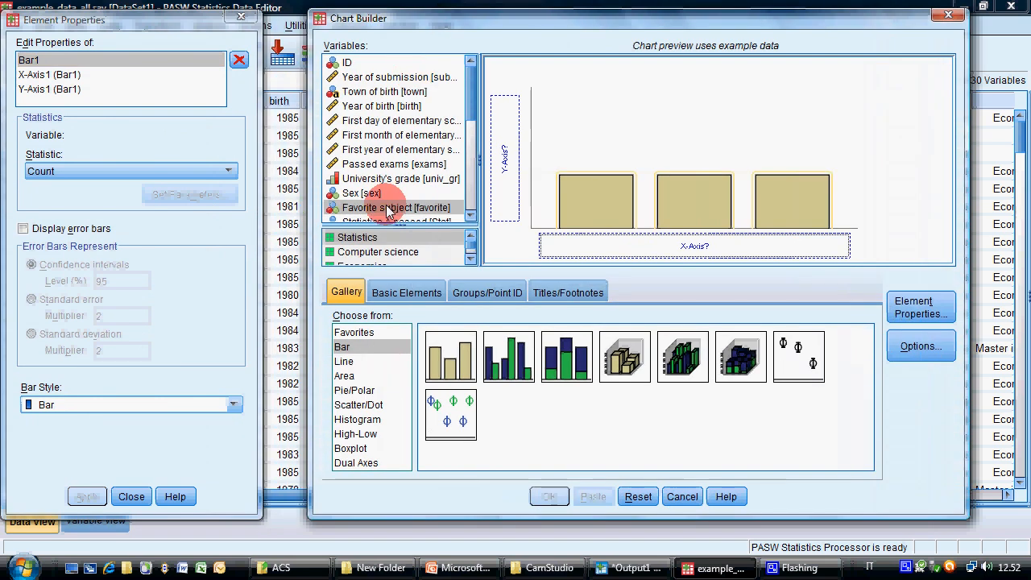
Step: Assign Favorite subject to the bar chart's X-axis, generate the chart and view it in the maximized output viewer
{"action": "left_click_drag", "start_coordinate": [388, 208], "coordinate": [626, 235]}
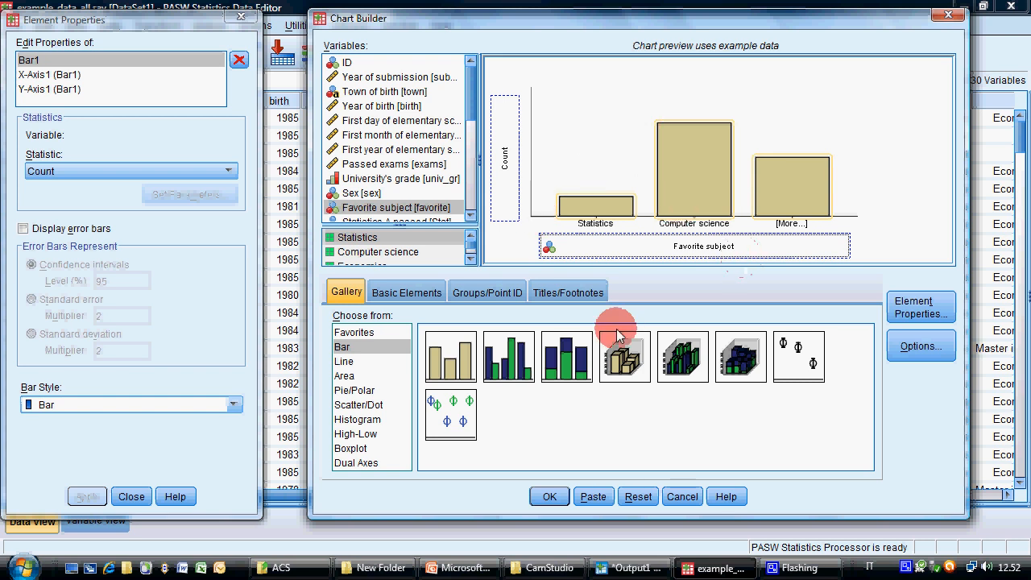
{"action": "left_click", "coordinate": [547, 496]}
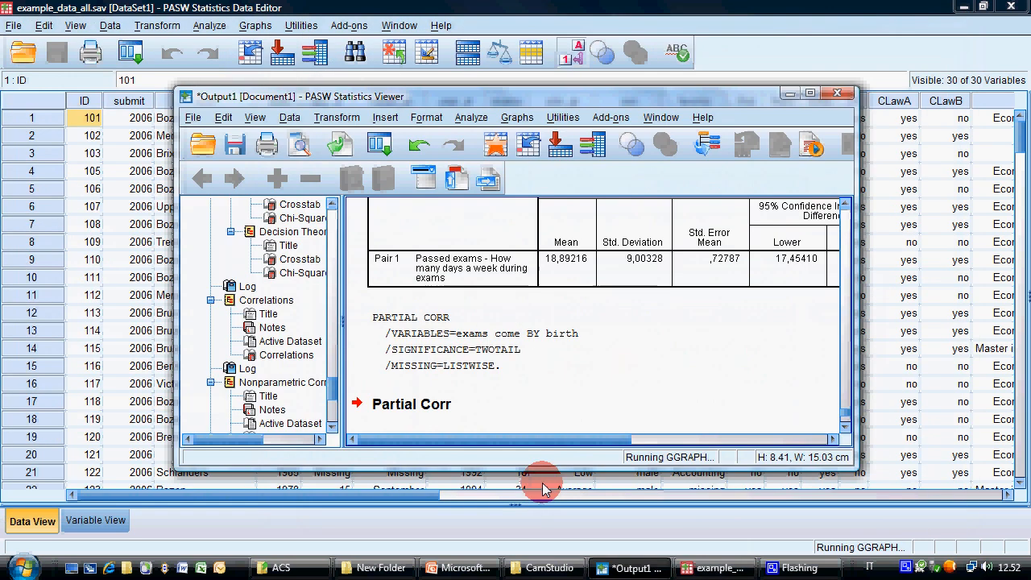
{"action": "left_click", "coordinate": [812, 92]}
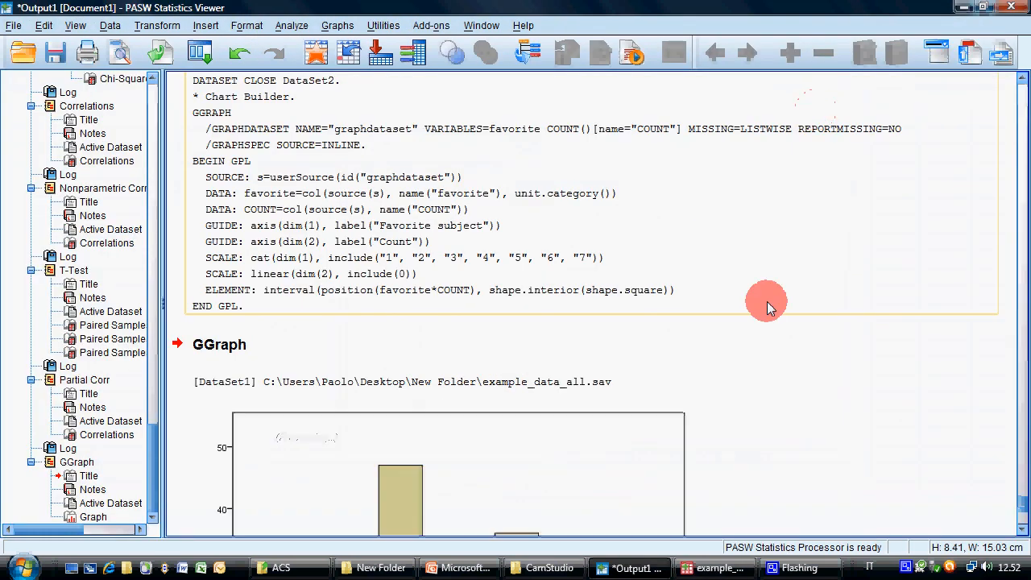
{"action": "left_click", "coordinate": [633, 258]}
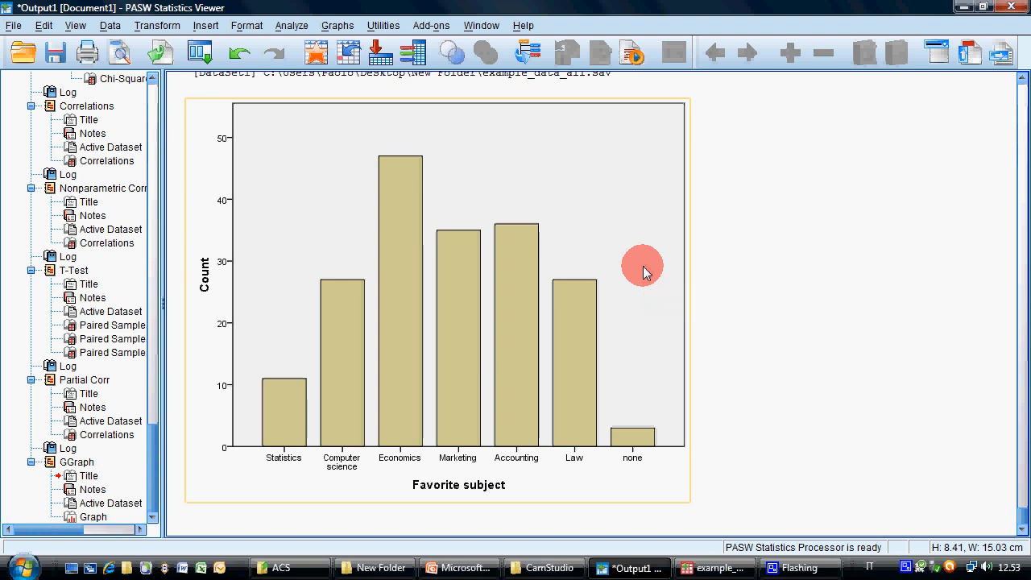
Step: Reopen the Chart Builder and switch the preview to a pie chart with Favorite subject as the slice variable
{"action": "left_click", "coordinate": [338, 25]}
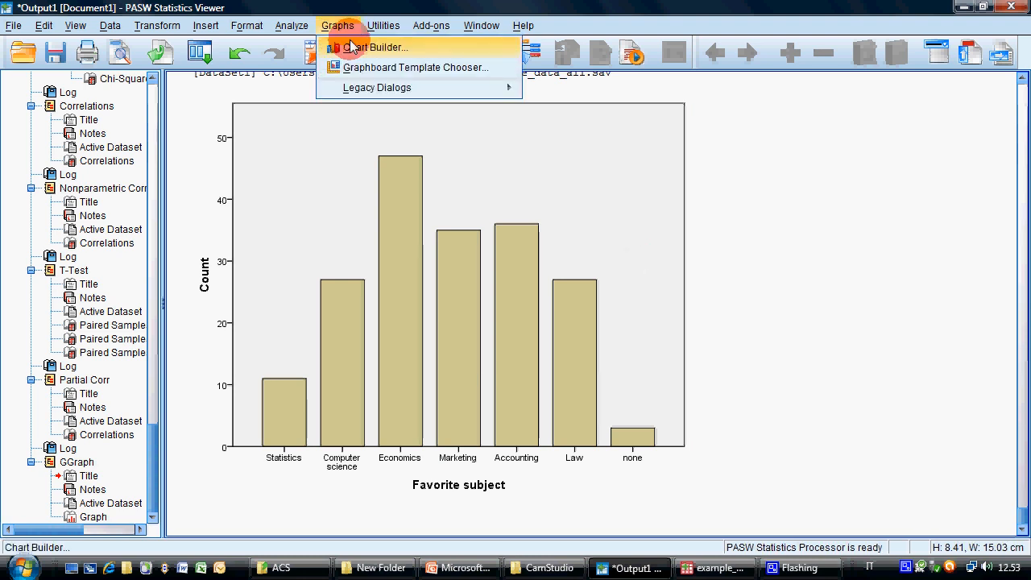
{"action": "left_click", "coordinate": [352, 46]}
{"action": "left_click", "coordinate": [460, 356]}
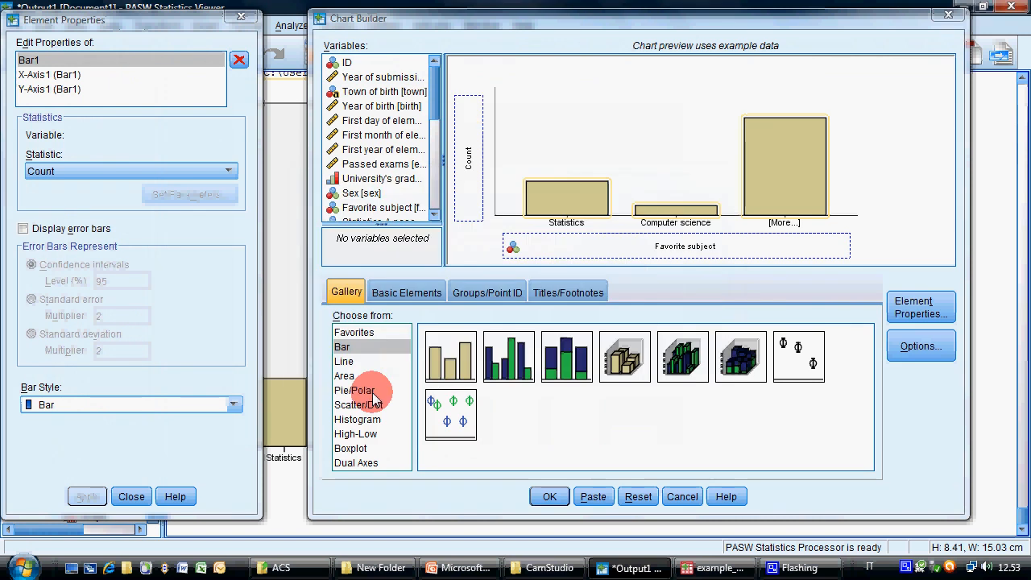
{"action": "left_click", "coordinate": [354, 390]}
{"action": "double_click", "coordinate": [447, 355]}
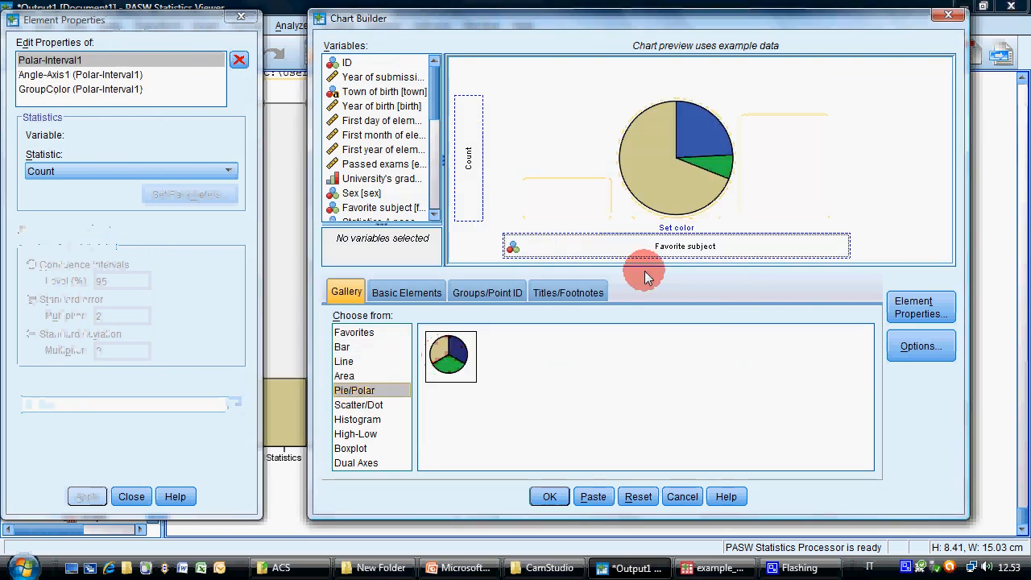
{"action": "left_click_drag", "start_coordinate": [362, 211], "coordinate": [681, 252]}
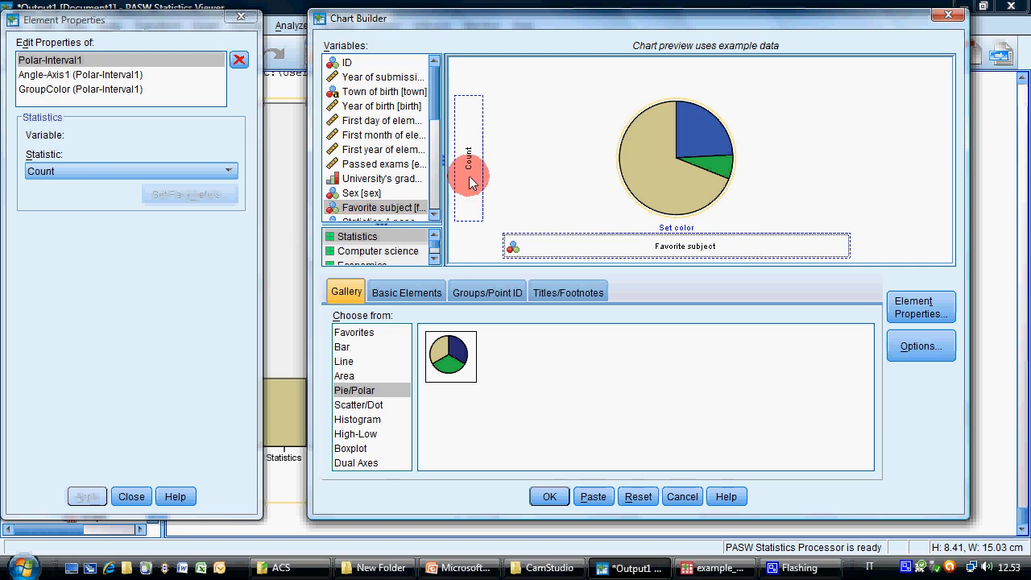
Step: Review the available slice statistics, keep Count and generate the pie chart
{"action": "left_click", "coordinate": [471, 181]}
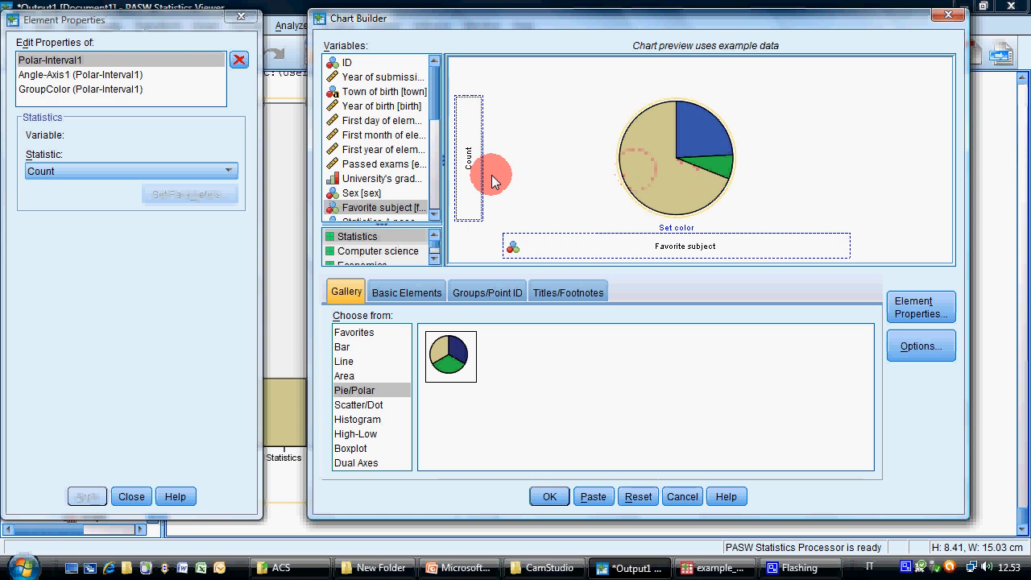
{"action": "left_click", "coordinate": [224, 173]}
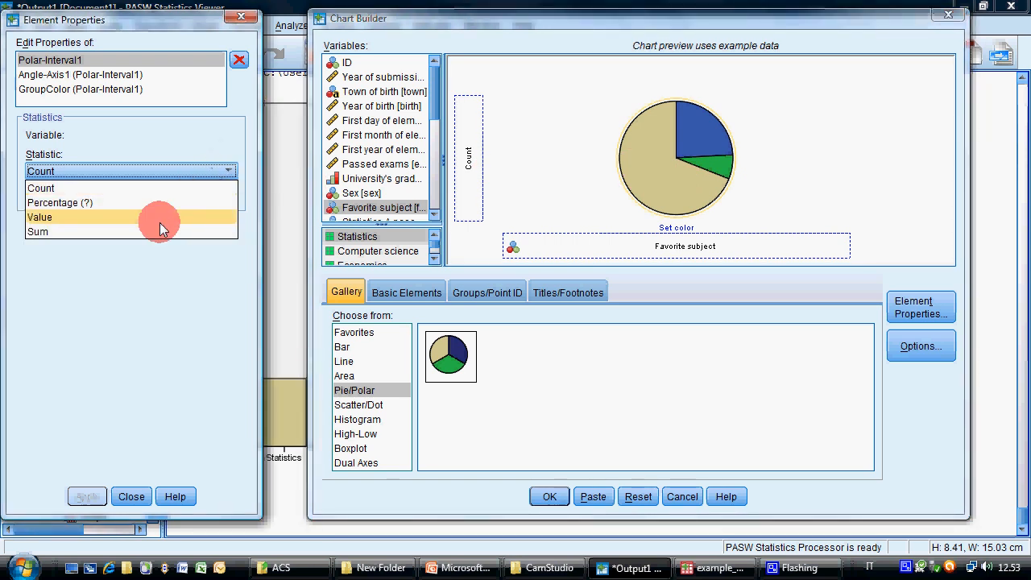
{"action": "left_click", "coordinate": [199, 145]}
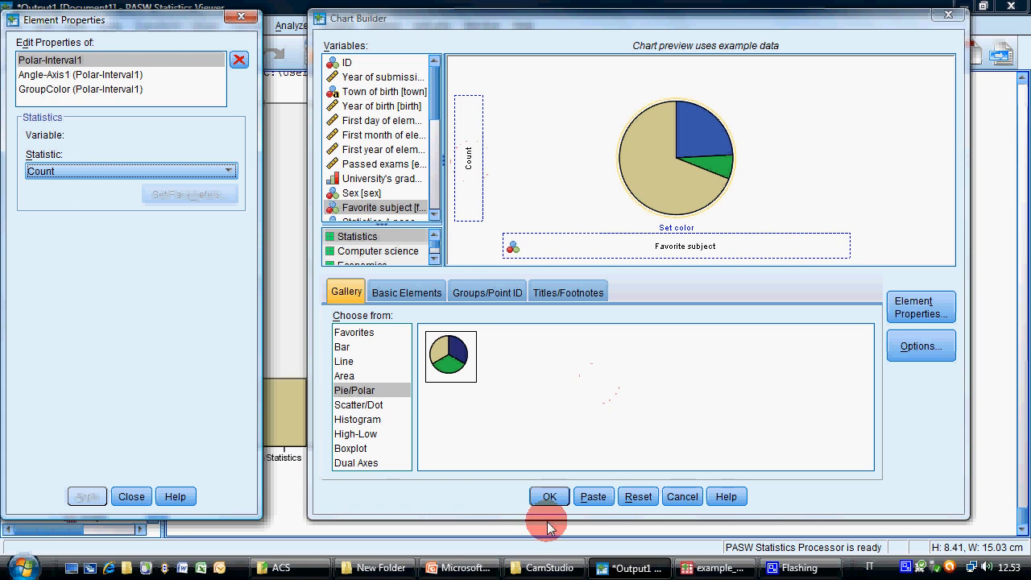
{"action": "left_click", "coordinate": [549, 496]}
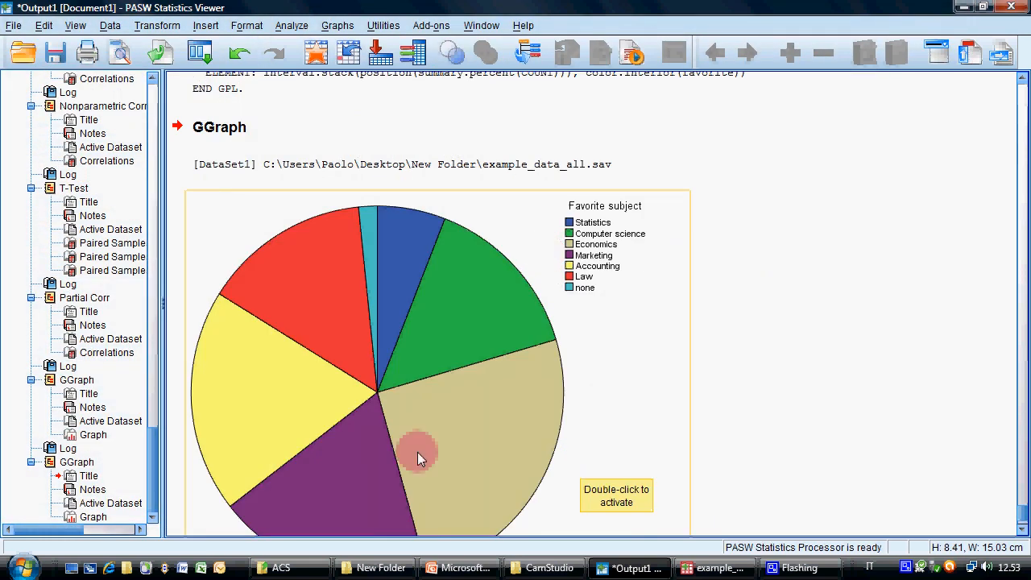
Step: Return to the Favorite subject bar chart in the output, open it in the Chart Editor and reposition the editor window
{"action": "scroll", "coordinate": [671, 328], "scroll_direction": "up", "scroll_amount": 10}
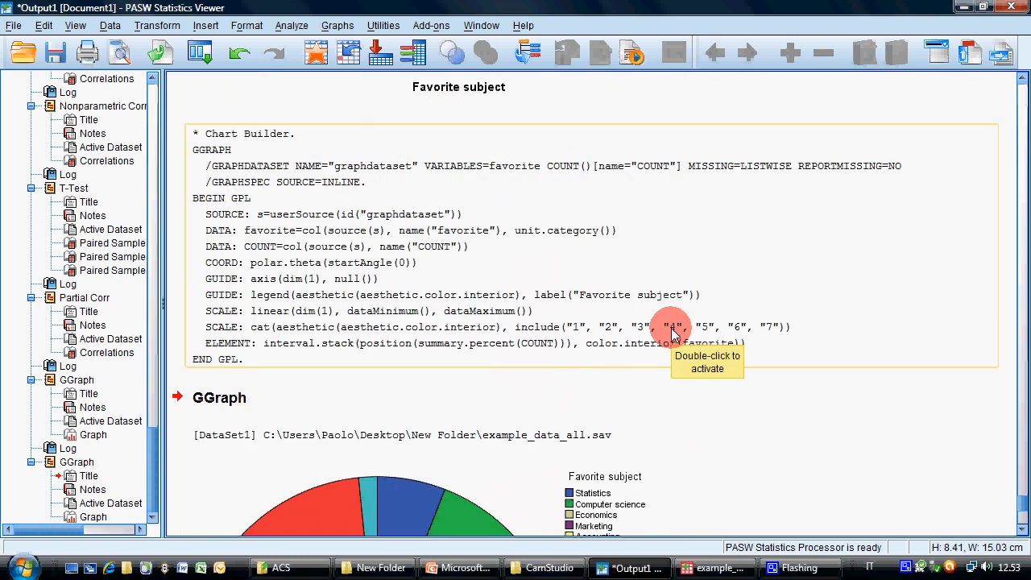
{"action": "scroll", "coordinate": [671, 328], "scroll_direction": "up", "scroll_amount": 4}
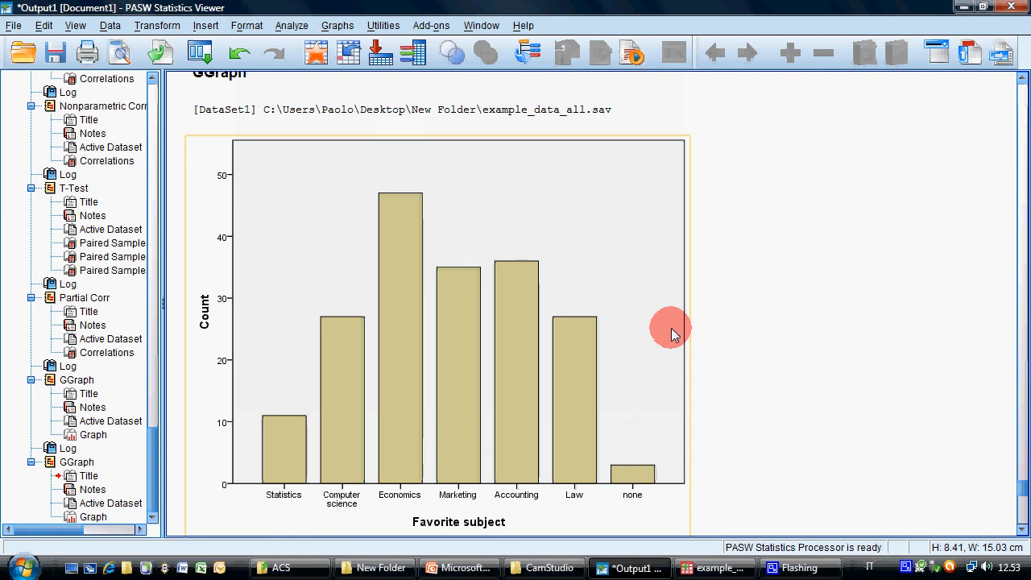
{"action": "left_click", "coordinate": [462, 313]}
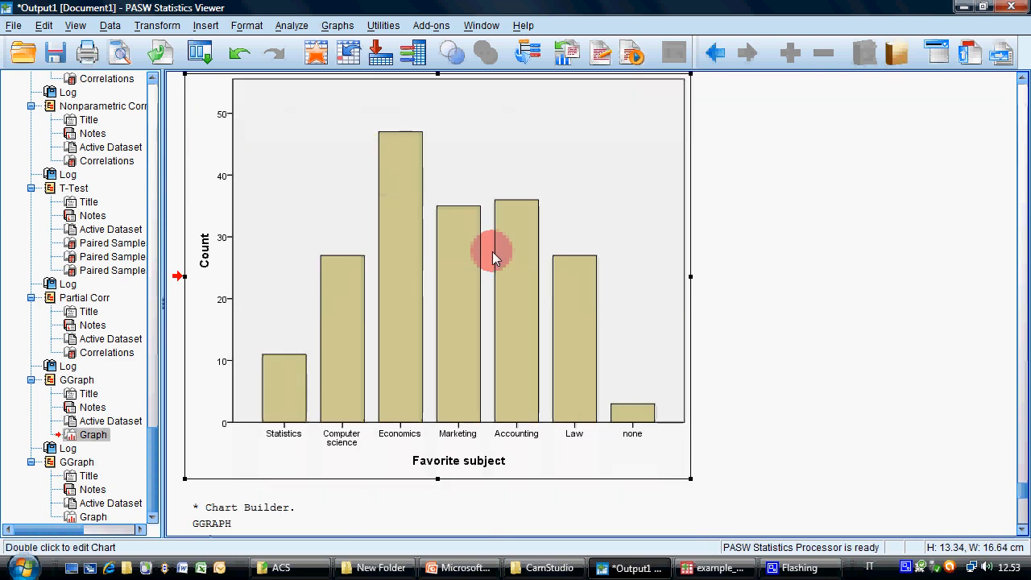
{"action": "double_click", "coordinate": [492, 251]}
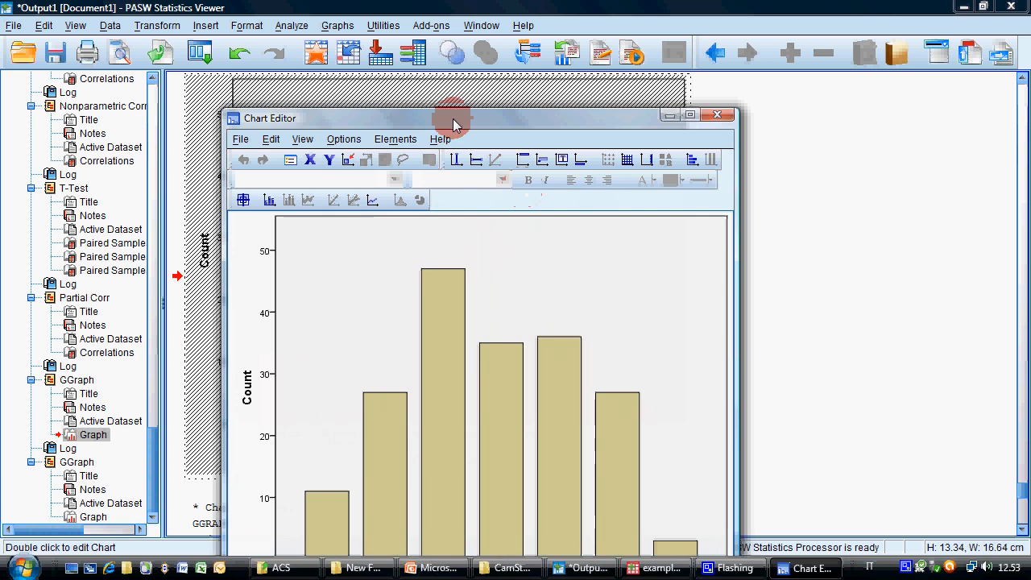
{"action": "left_click_drag", "start_coordinate": [453, 118], "coordinate": [620, 21]}
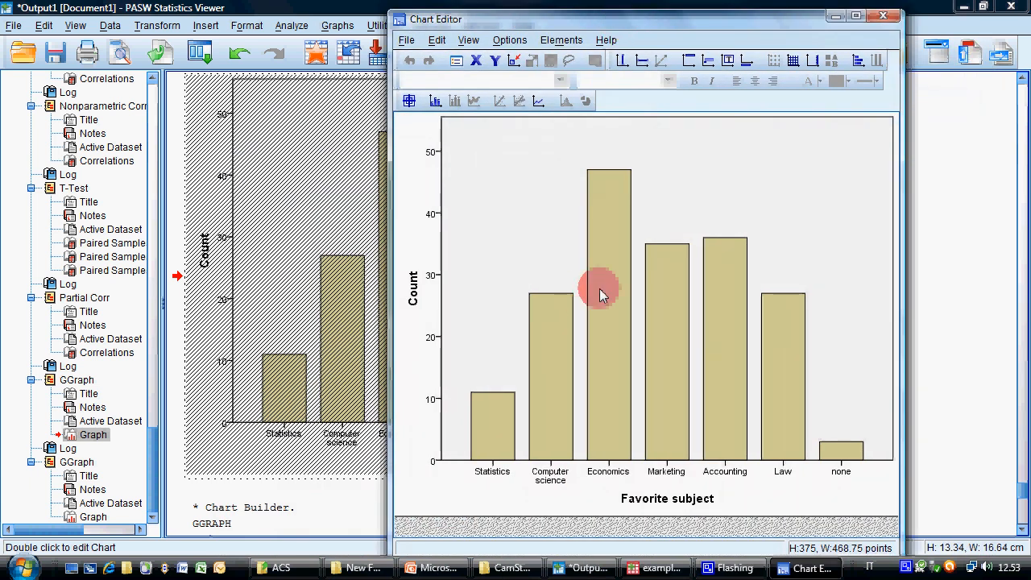
Step: Open the properties of all the bars, move the dialog off the chart and apply a red fill (239, 51, 56)
{"action": "left_click", "coordinate": [615, 284]}
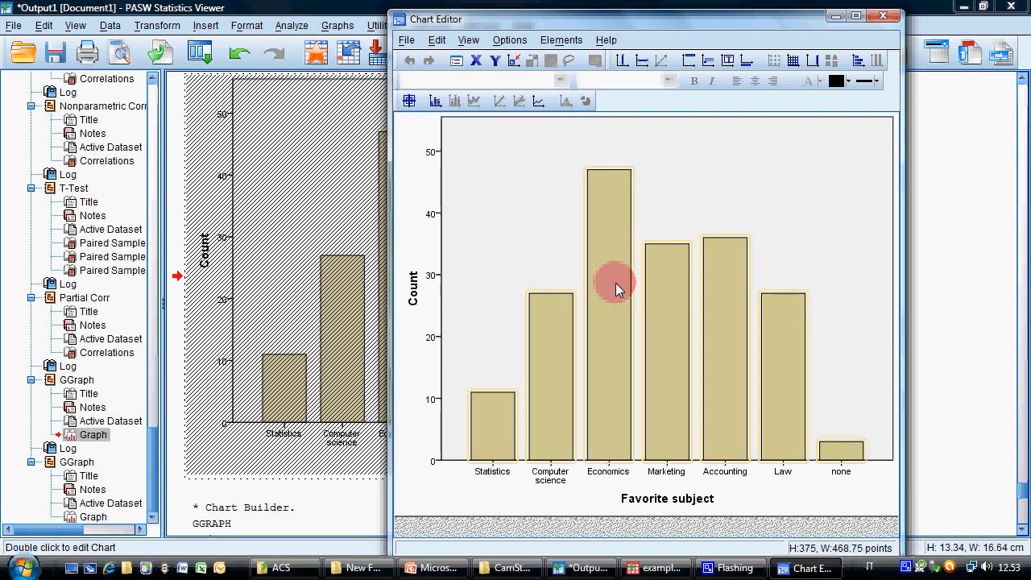
{"action": "double_click", "coordinate": [615, 283]}
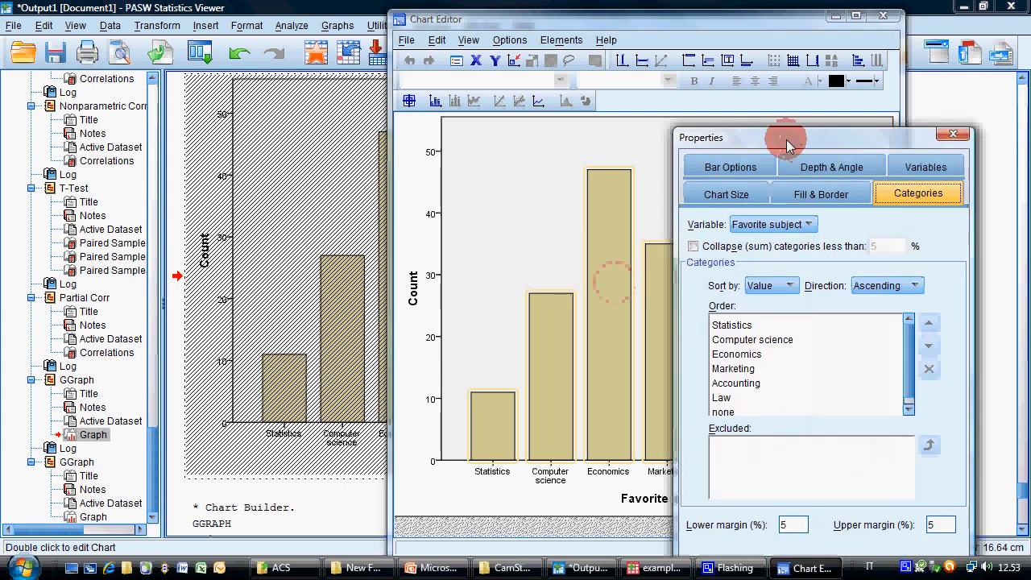
{"action": "left_click_drag", "start_coordinate": [786, 139], "coordinate": [166, 54]}
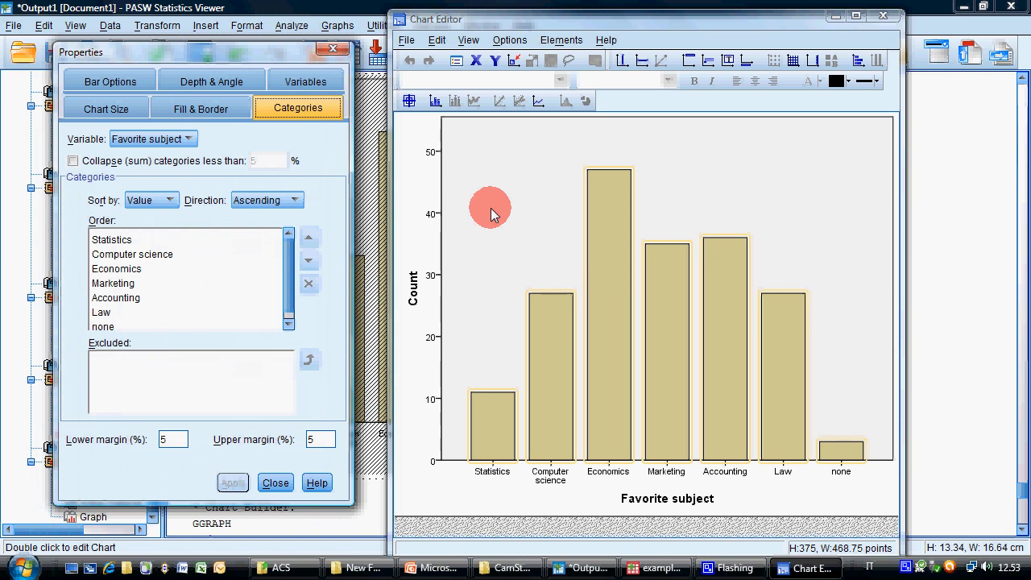
{"action": "left_click", "coordinate": [202, 110]}
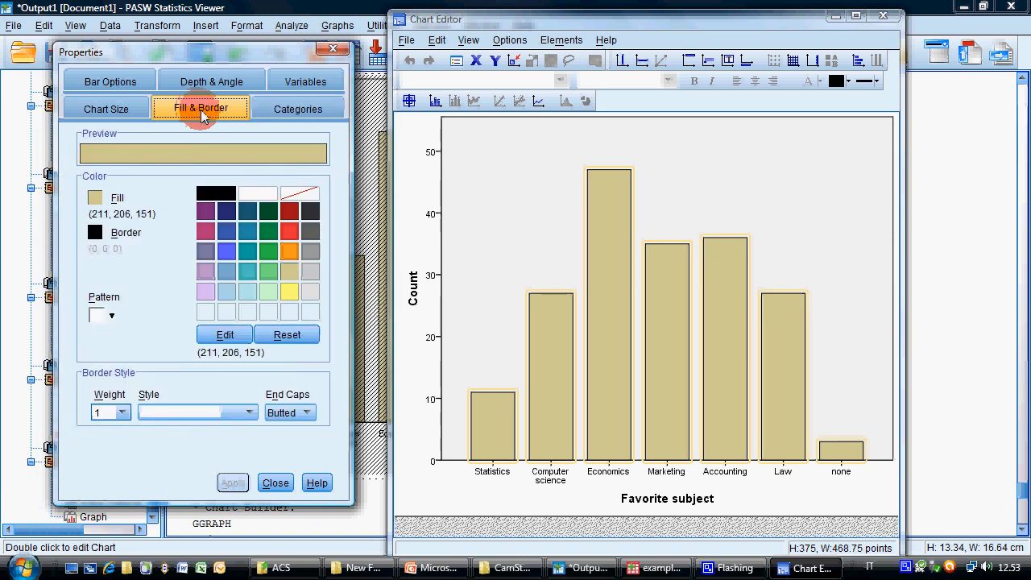
{"action": "left_click", "coordinate": [289, 231]}
{"action": "left_click", "coordinate": [232, 482]}
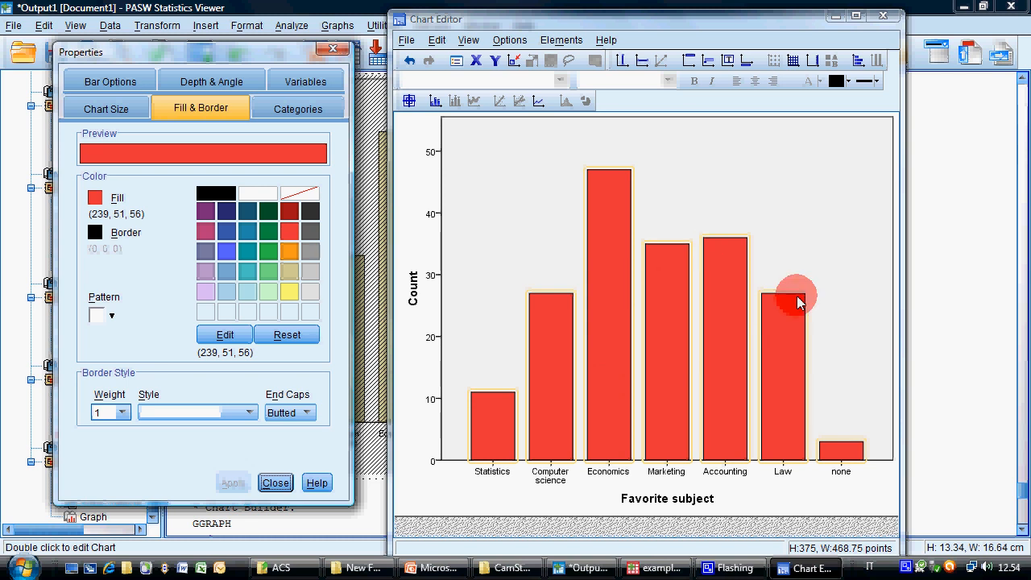
Step: Fill the chart's plot background with green (46, 184, 72)
{"action": "left_click", "coordinate": [506, 243]}
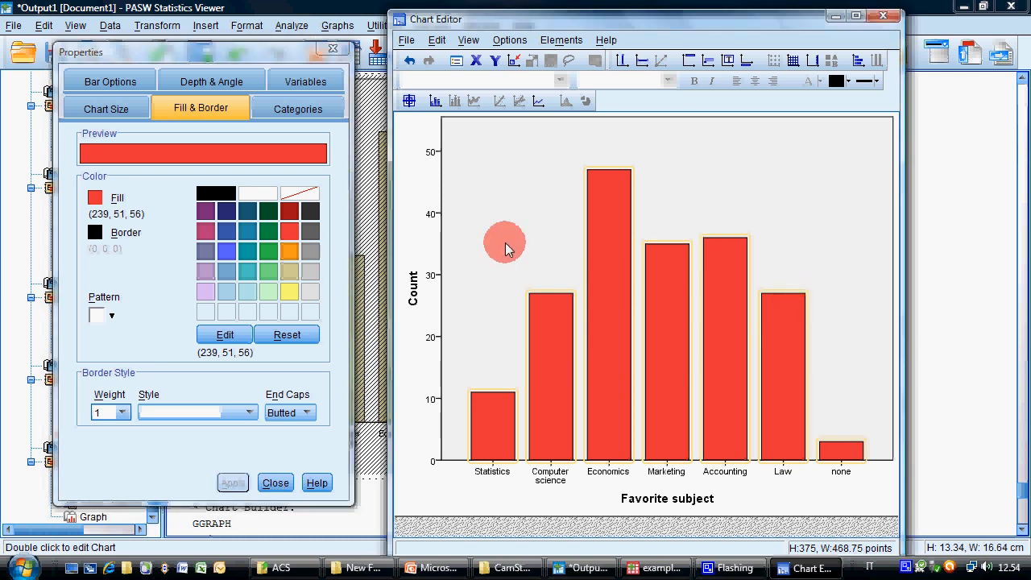
{"action": "left_click", "coordinate": [255, 225]}
{"action": "left_click", "coordinate": [213, 423]}
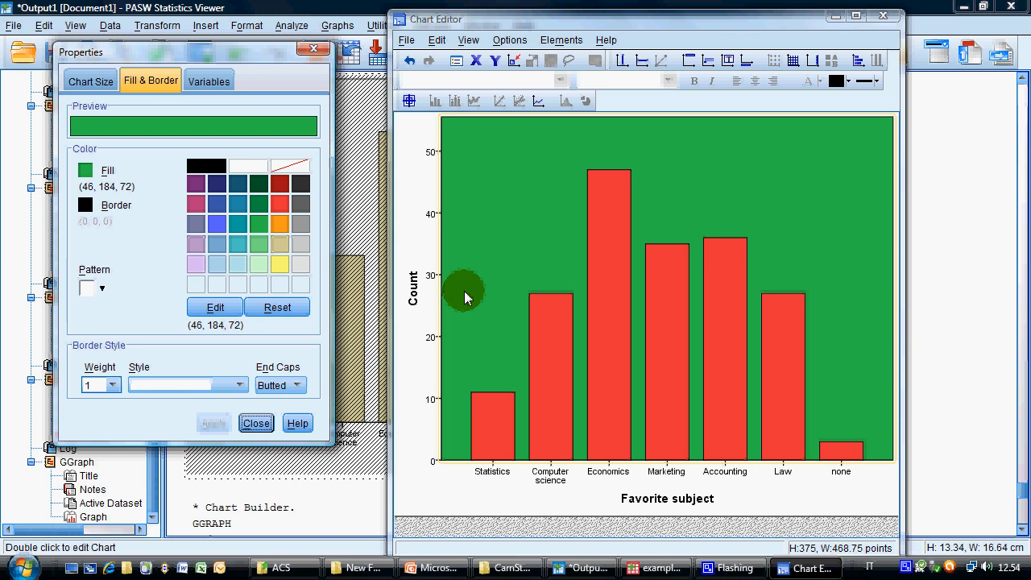
Step: Set the Count axis scale to minimum 5, maximum 45 and major increment 5, and apply it
{"action": "left_click", "coordinate": [427, 276]}
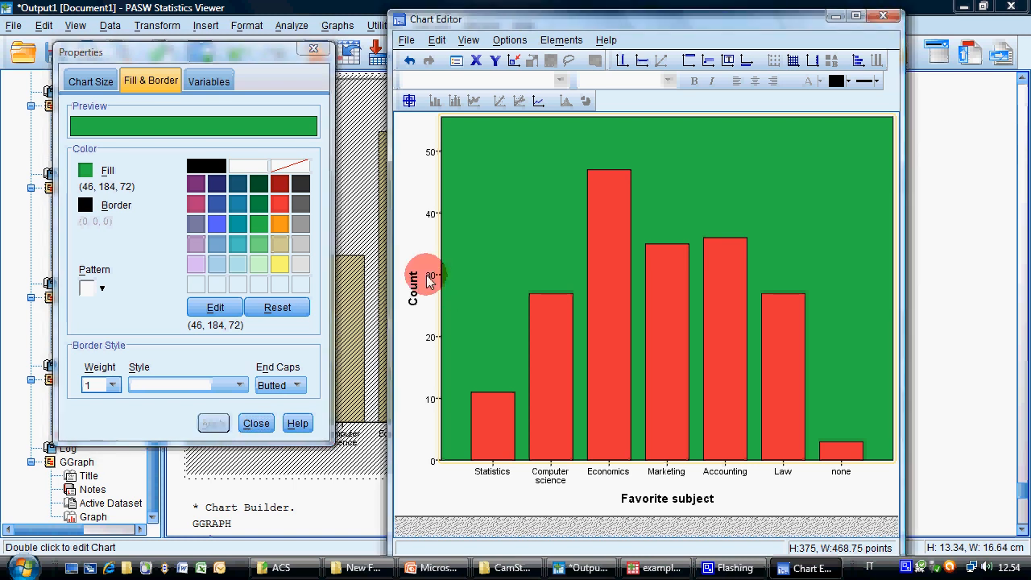
{"action": "left_click", "coordinate": [433, 198]}
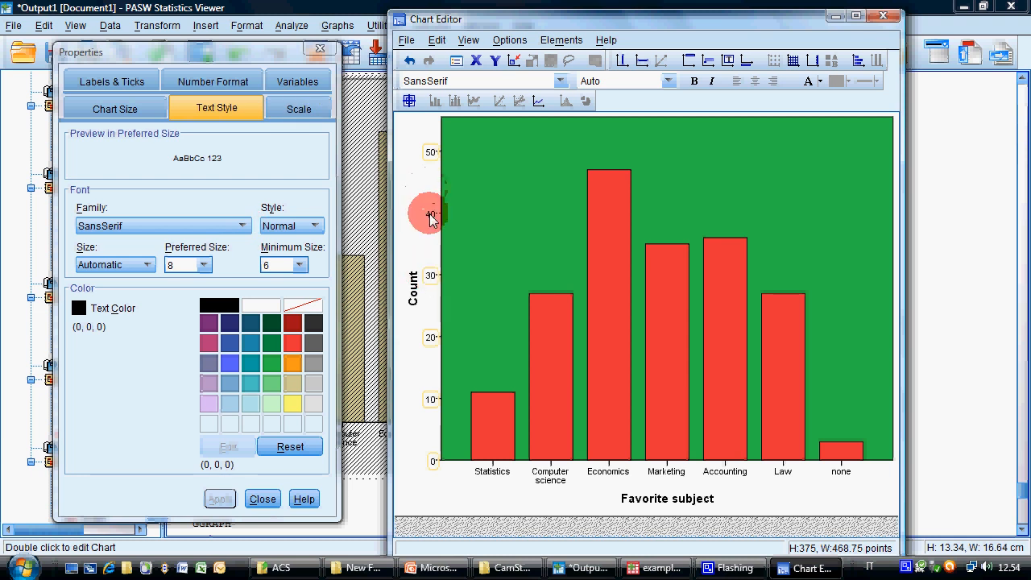
{"action": "left_click", "coordinate": [299, 108]}
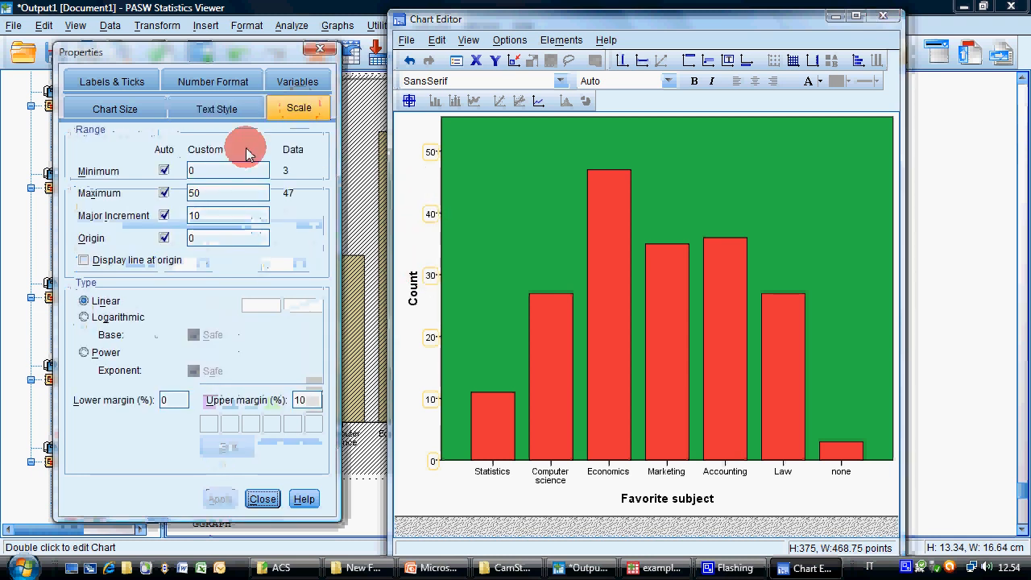
{"action": "left_click", "coordinate": [163, 169]}
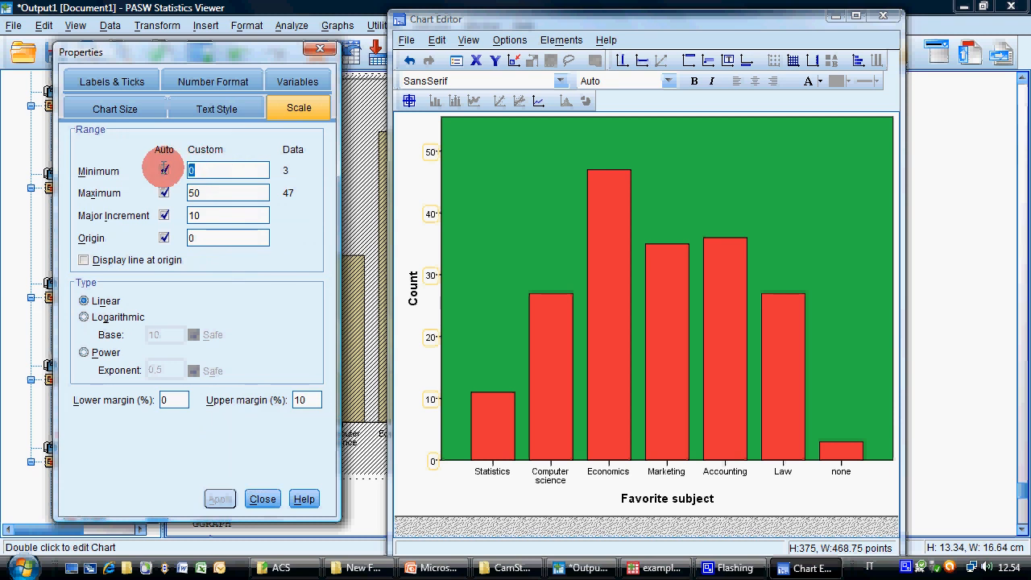
{"action": "type", "text": "5"}
{"action": "left_click", "coordinate": [166, 194]}
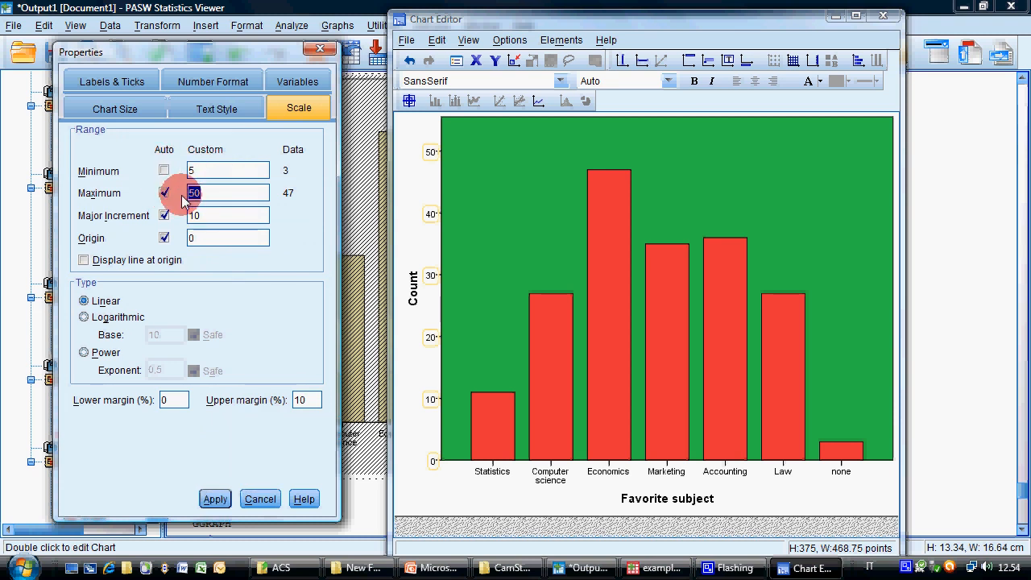
{"action": "type", "text": "45"}
{"action": "left_click", "coordinate": [171, 215]}
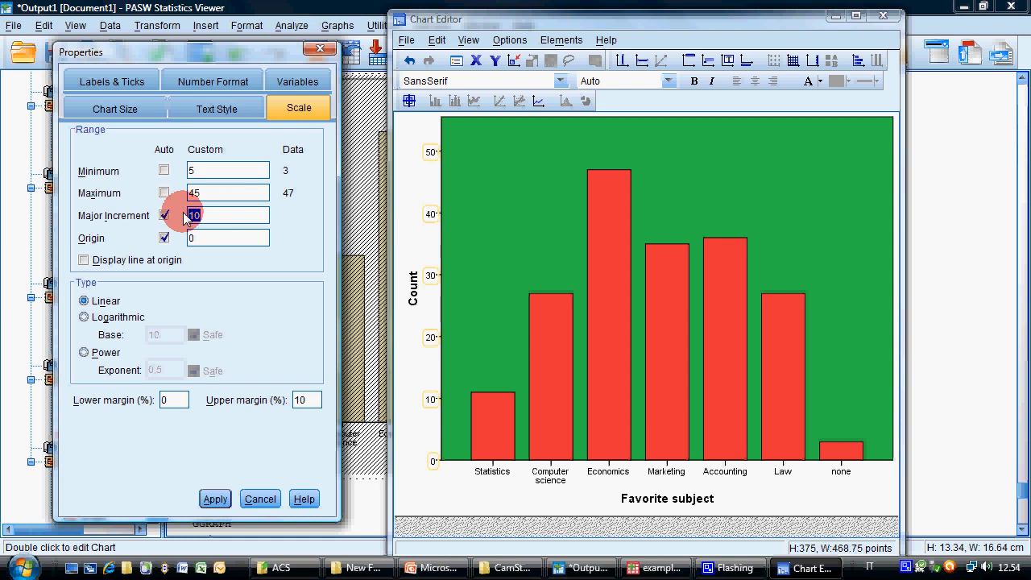
{"action": "type", "text": "5"}
{"action": "left_click", "coordinate": [214, 498]}
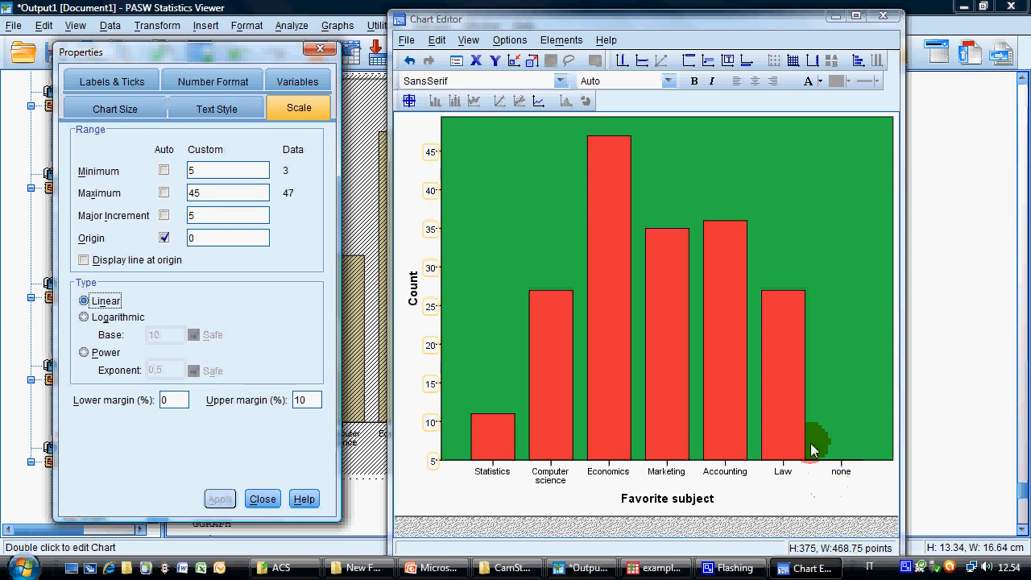
Step: Exclude the "none" category from the Favorite subject axis and apply the change
{"action": "left_click", "coordinate": [783, 474]}
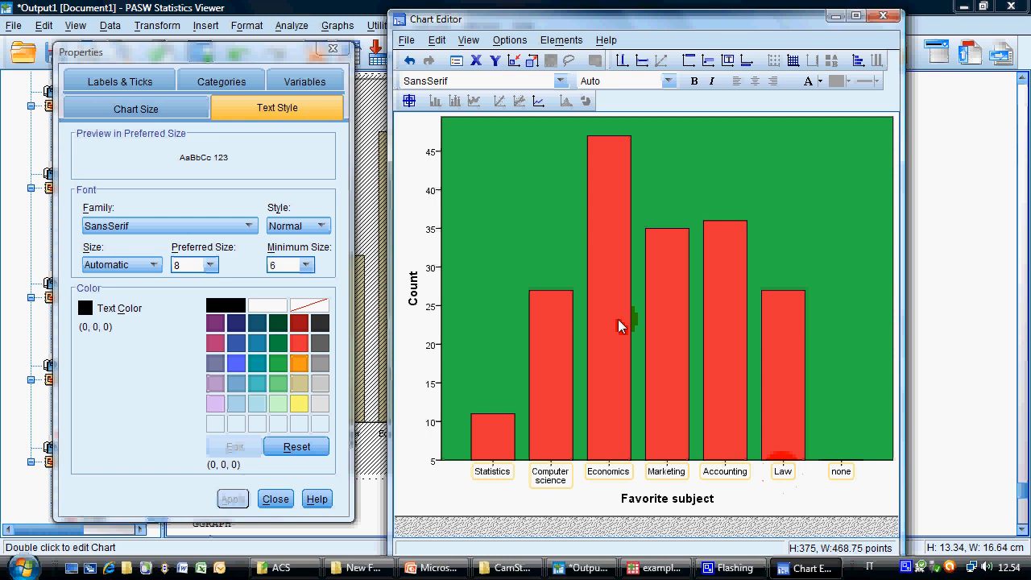
{"action": "left_click", "coordinate": [230, 82]}
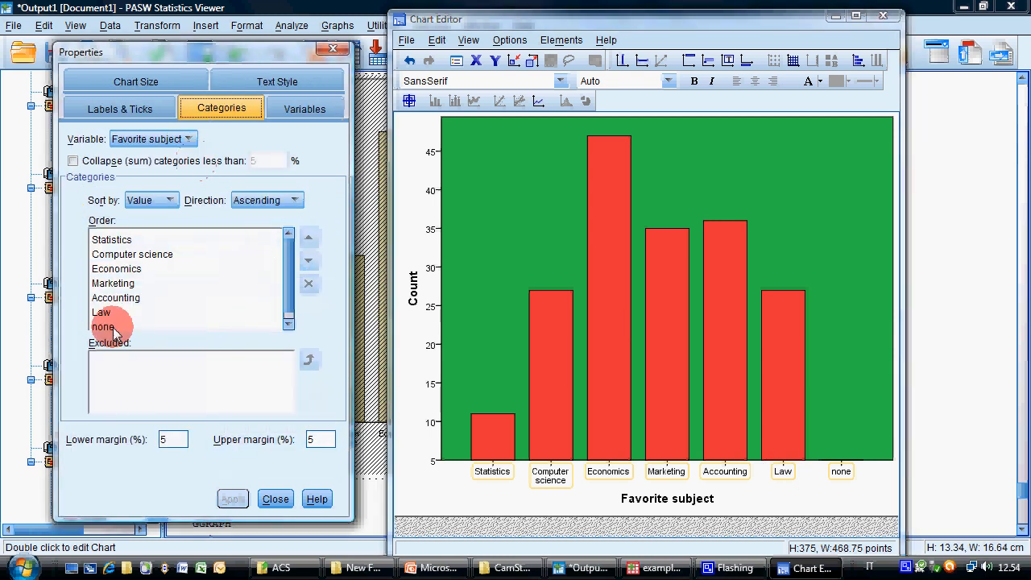
{"action": "left_click", "coordinate": [109, 329]}
{"action": "left_click", "coordinate": [308, 283]}
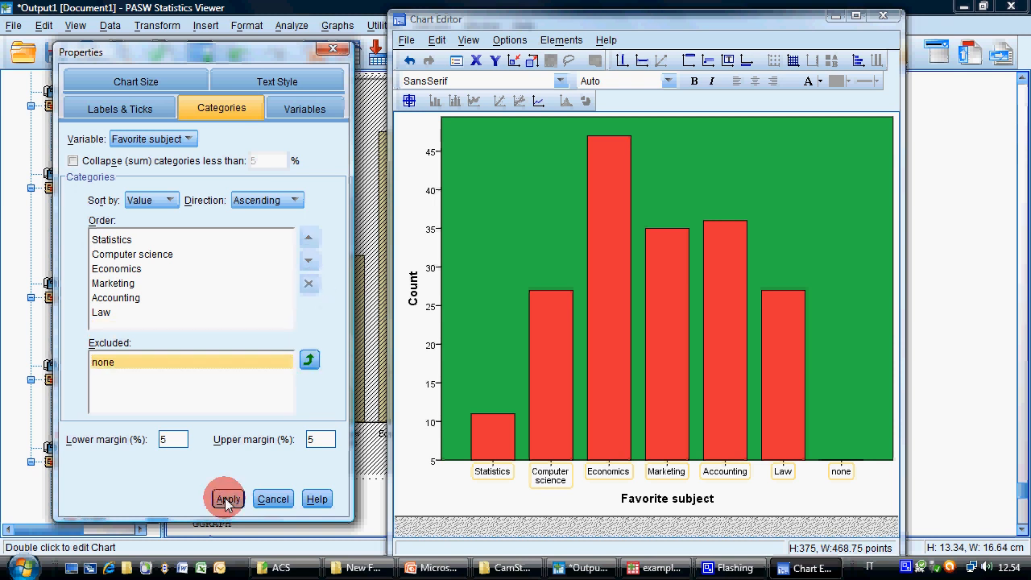
{"action": "left_click", "coordinate": [228, 499]}
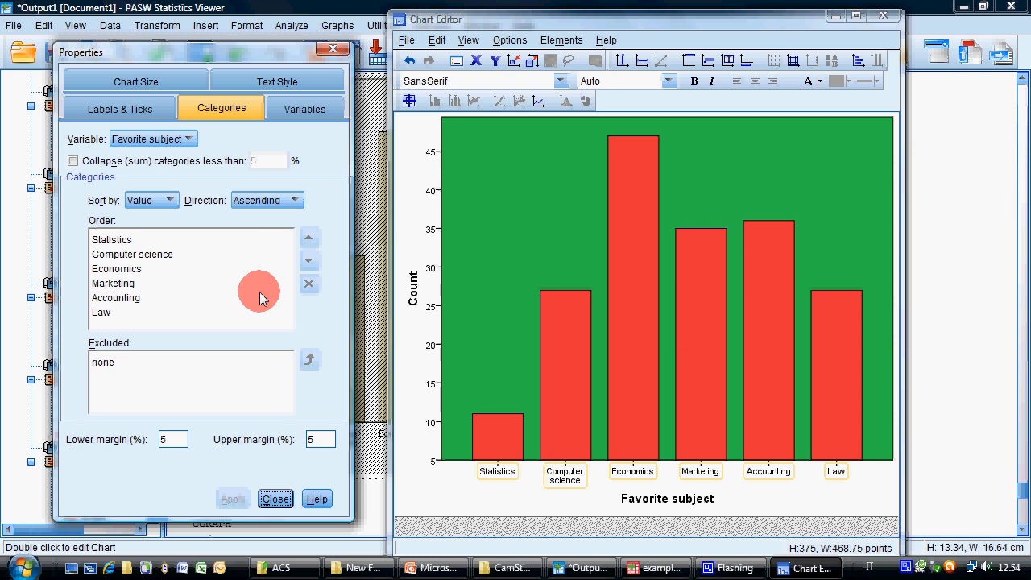
Step: Move Economics to the first place in the Favorite subject category order, apply it and close the Chart Editor
{"action": "left_click", "coordinate": [120, 270]}
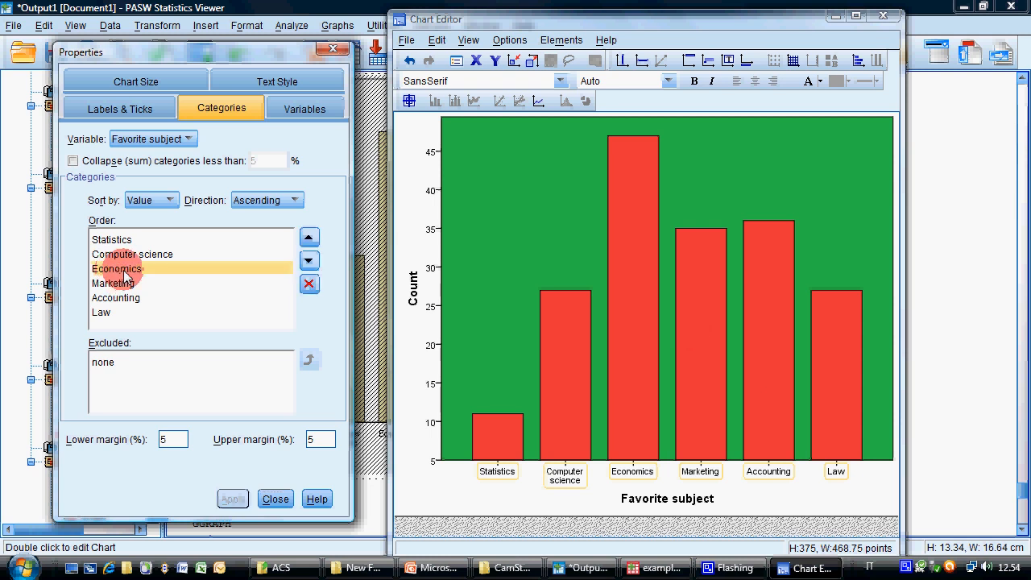
{"action": "left_click", "coordinate": [309, 238]}
{"action": "left_click", "coordinate": [309, 239]}
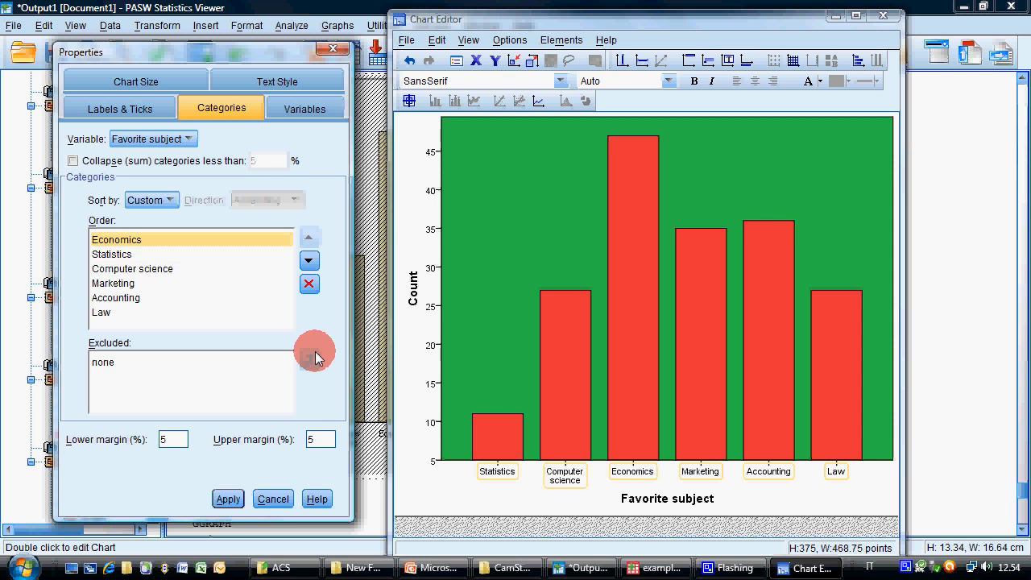
{"action": "left_click", "coordinate": [228, 500]}
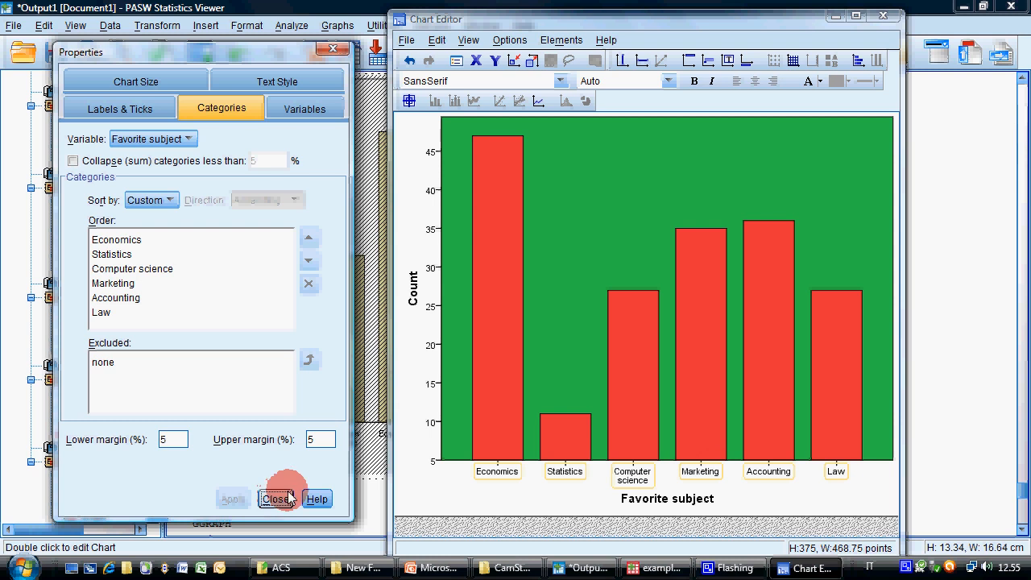
{"action": "left_click", "coordinate": [407, 42]}
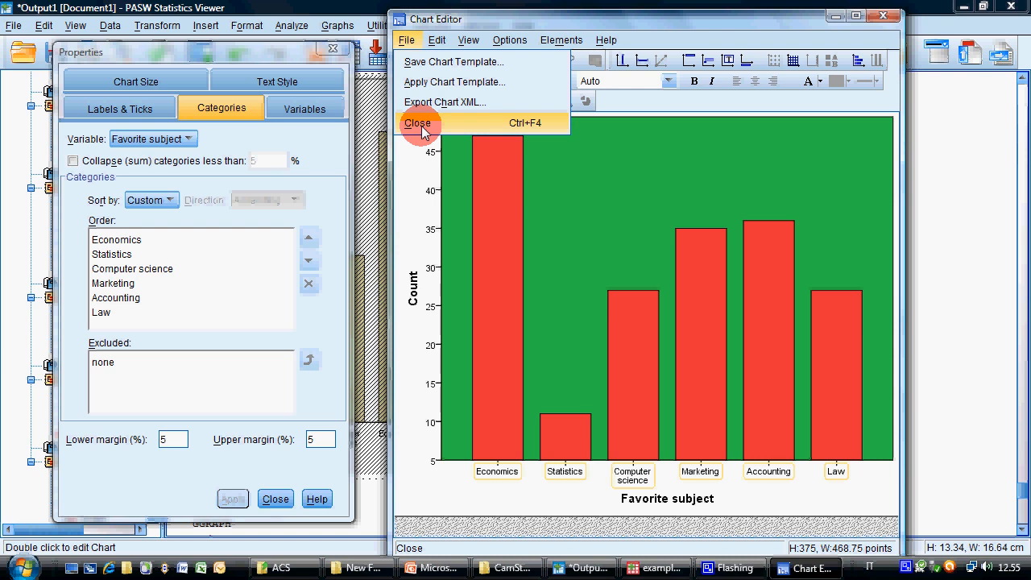
{"action": "left_click", "coordinate": [418, 123]}
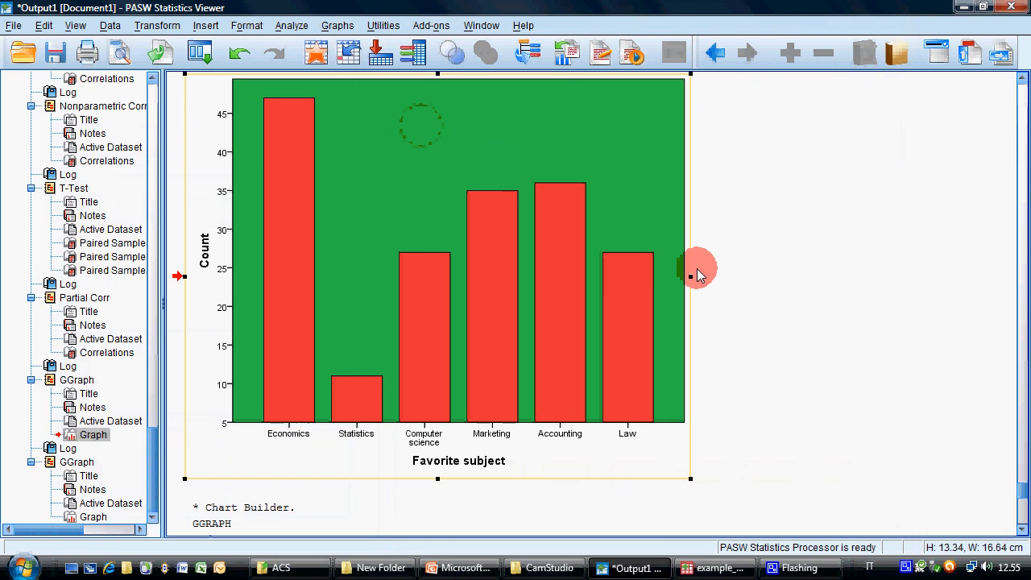
{"action": "left_click", "coordinate": [748, 272]}
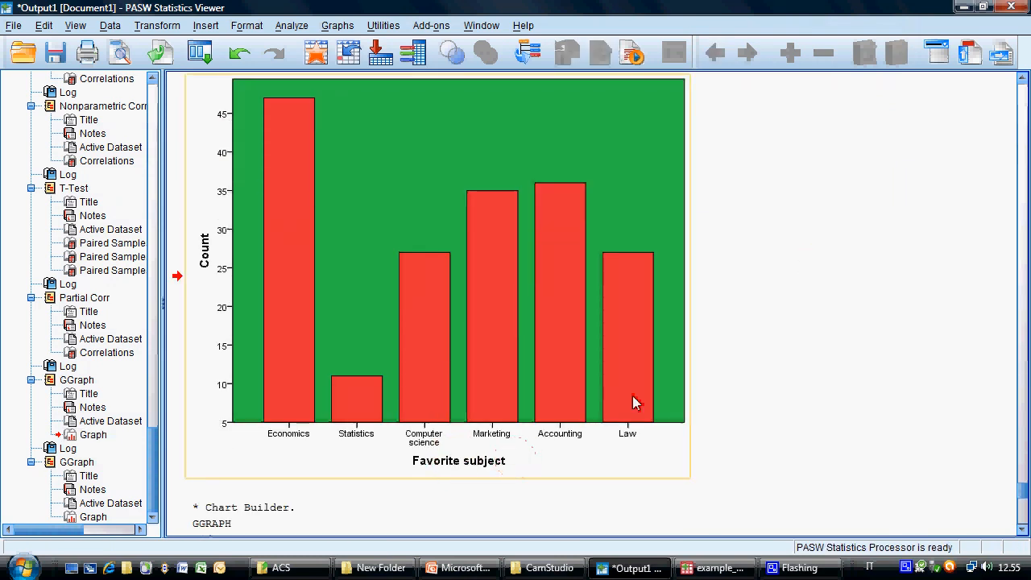
{"action": "left_click", "coordinate": [836, 315]}
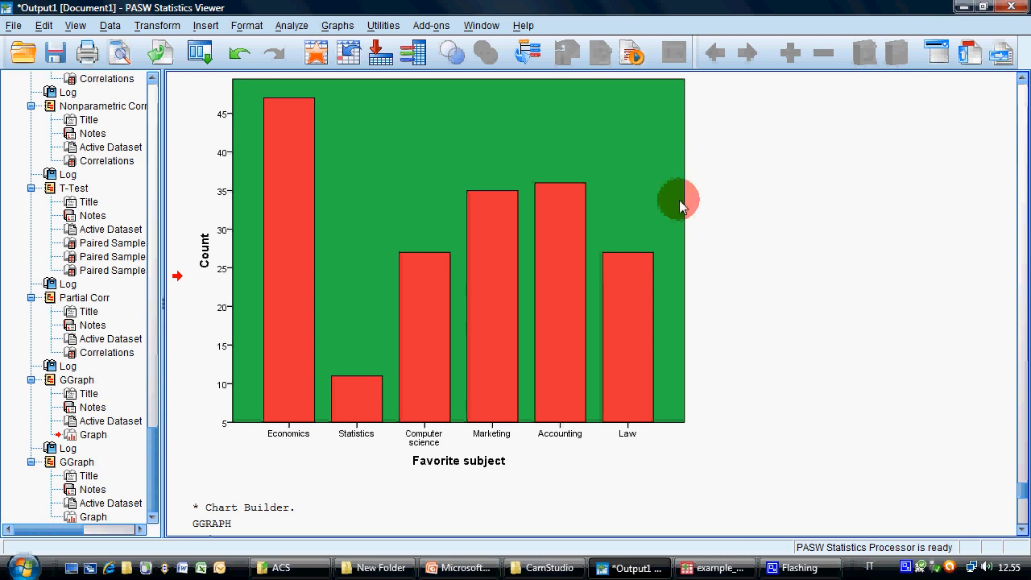
{"action": "left_click", "coordinate": [629, 136]}
{"action": "scroll", "coordinate": [784, 231], "scroll_direction": "up", "scroll_amount": 3}
{"action": "scroll", "coordinate": [596, 253], "scroll_direction": "down", "scroll_amount": 3}
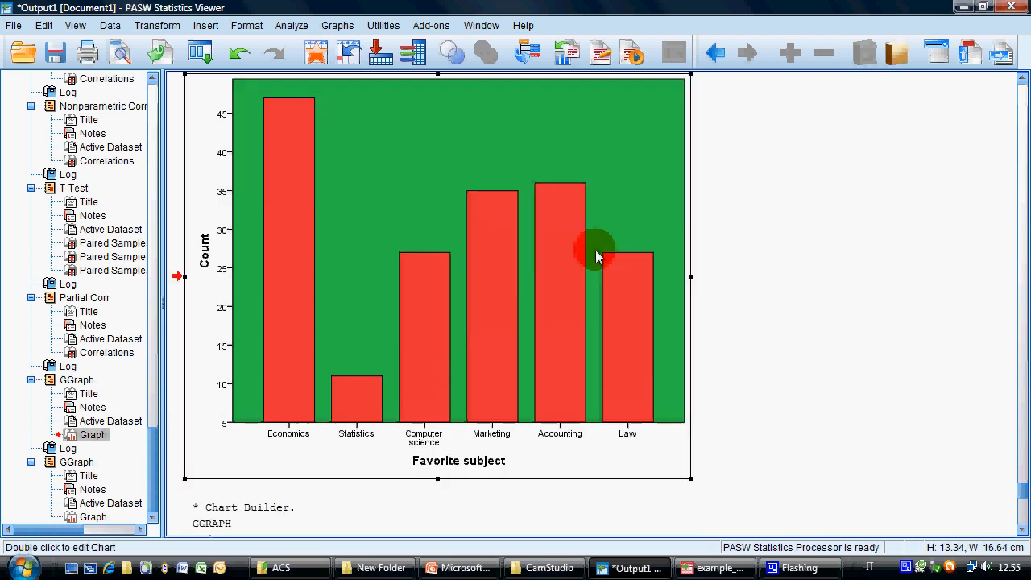
{"action": "left_click", "coordinate": [652, 246]}
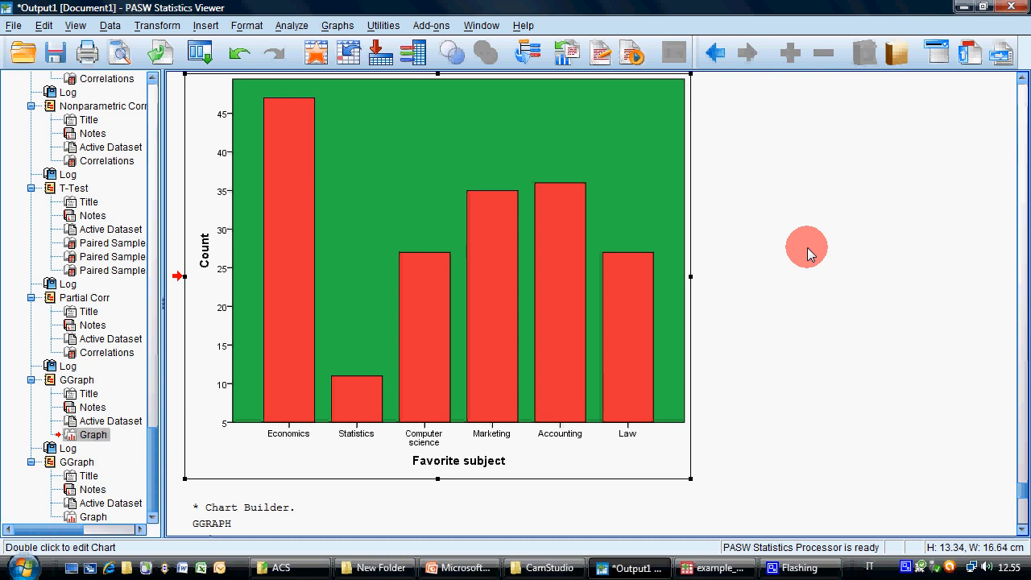
{"action": "scroll", "coordinate": [619, 210], "scroll_direction": "up", "scroll_amount": 3}
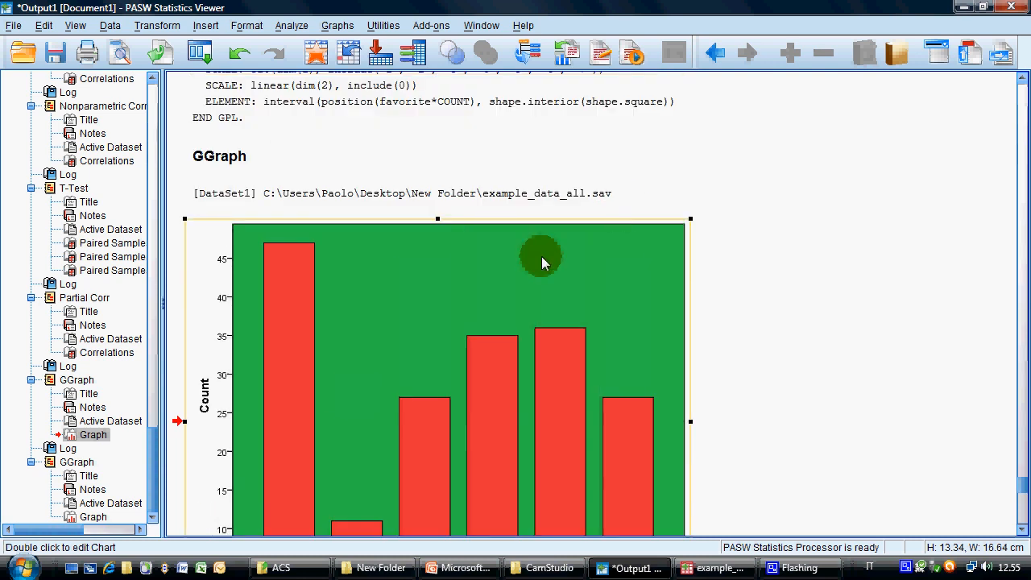
{"action": "right_click", "coordinate": [447, 283]}
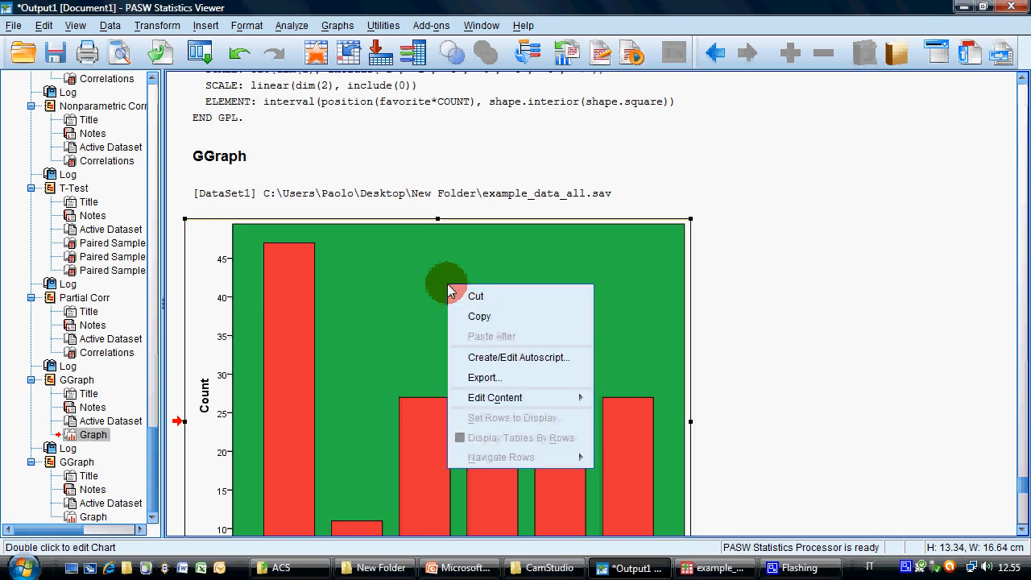
{"action": "scroll", "coordinate": [407, 290], "scroll_direction": "down", "scroll_amount": 3}
Step: Reopen the bar chart for editing and select all settings except the X-axis and Y-axis titles for a chart template
{"action": "double_click", "coordinate": [407, 294]}
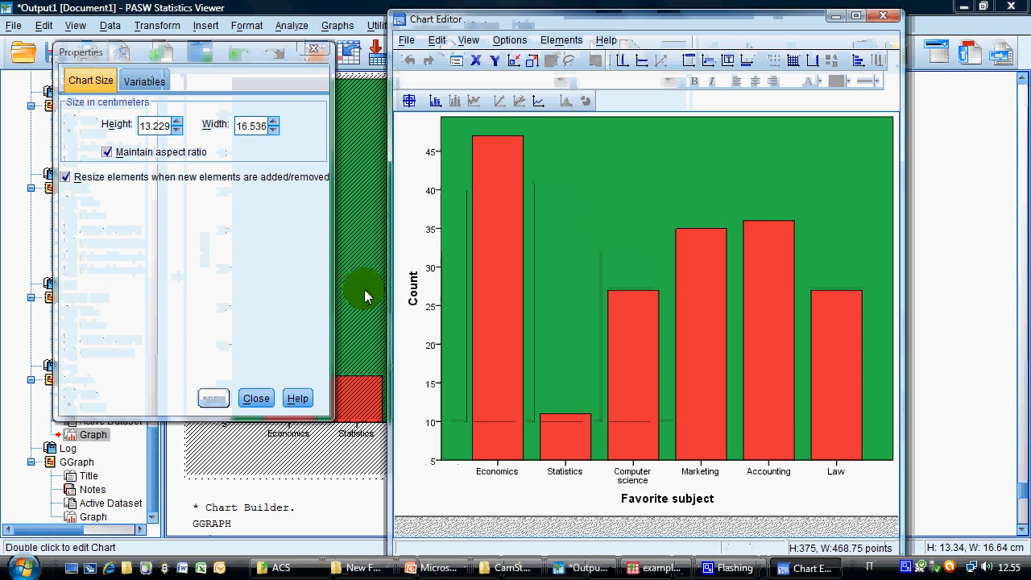
{"action": "left_click", "coordinate": [407, 39]}
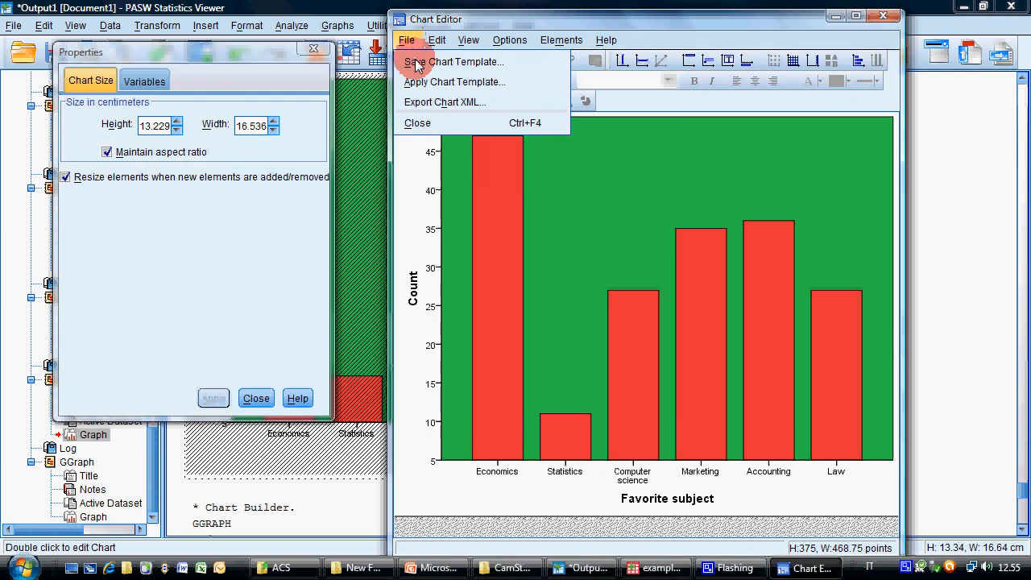
{"action": "left_click", "coordinate": [545, 68]}
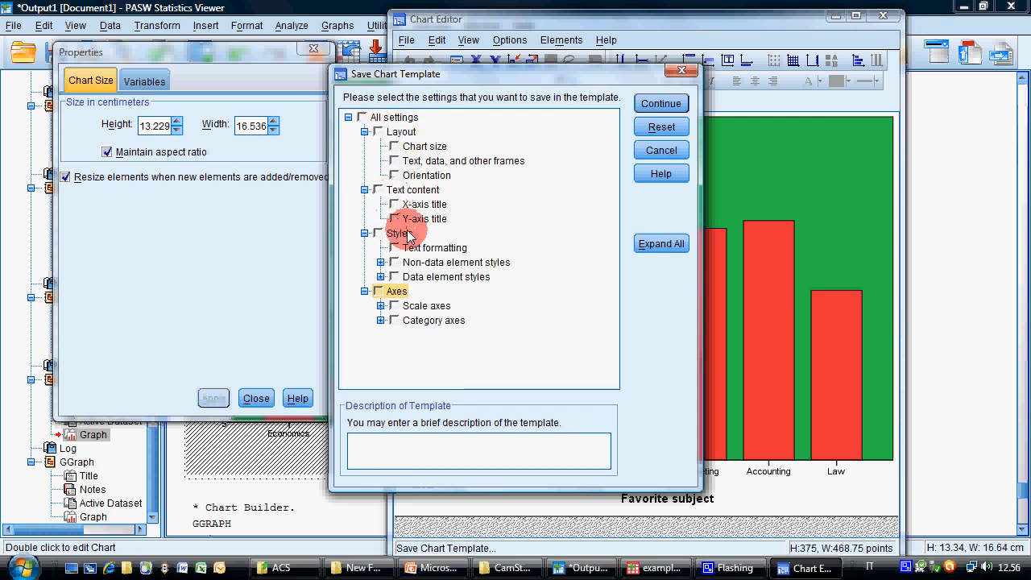
{"action": "left_click", "coordinate": [361, 117]}
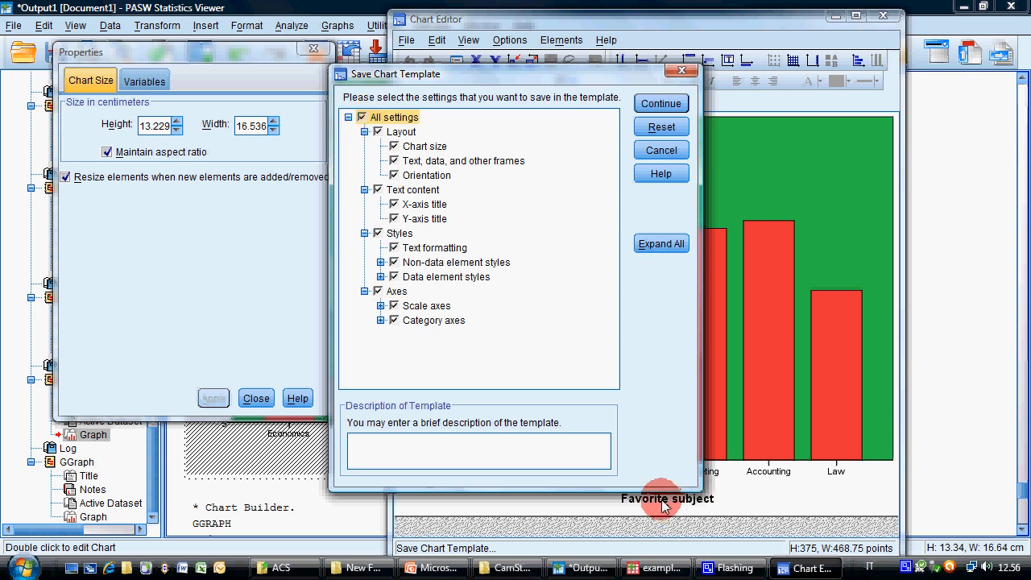
{"action": "left_click", "coordinate": [394, 204]}
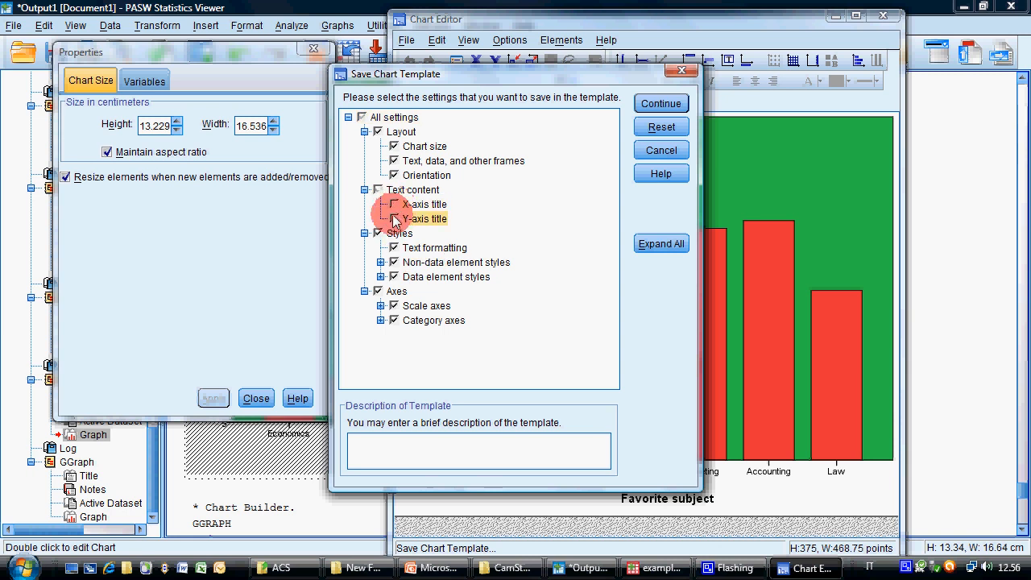
{"action": "left_click", "coordinate": [394, 211]}
{"action": "left_click", "coordinate": [394, 205]}
{"action": "left_click", "coordinate": [395, 219]}
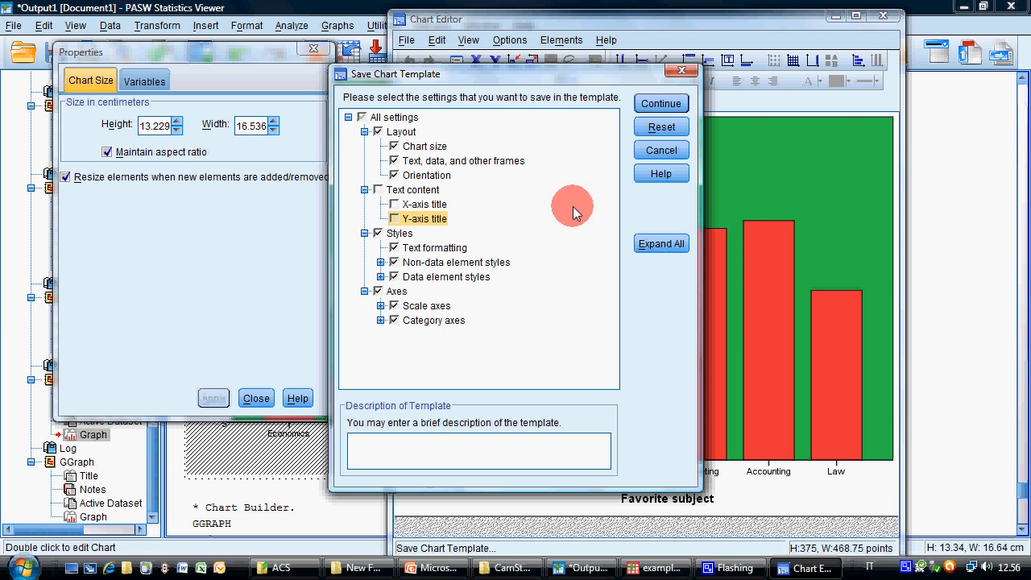
Step: Leave the template description empty and save the chart template as blablabla in New Folder
{"action": "left_click", "coordinate": [472, 456]}
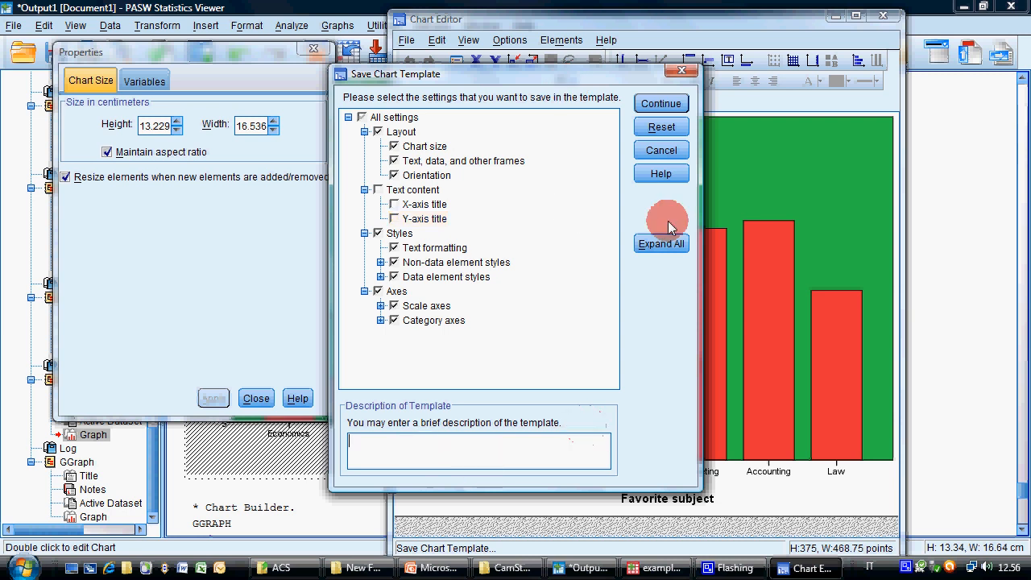
{"action": "left_click", "coordinate": [669, 105]}
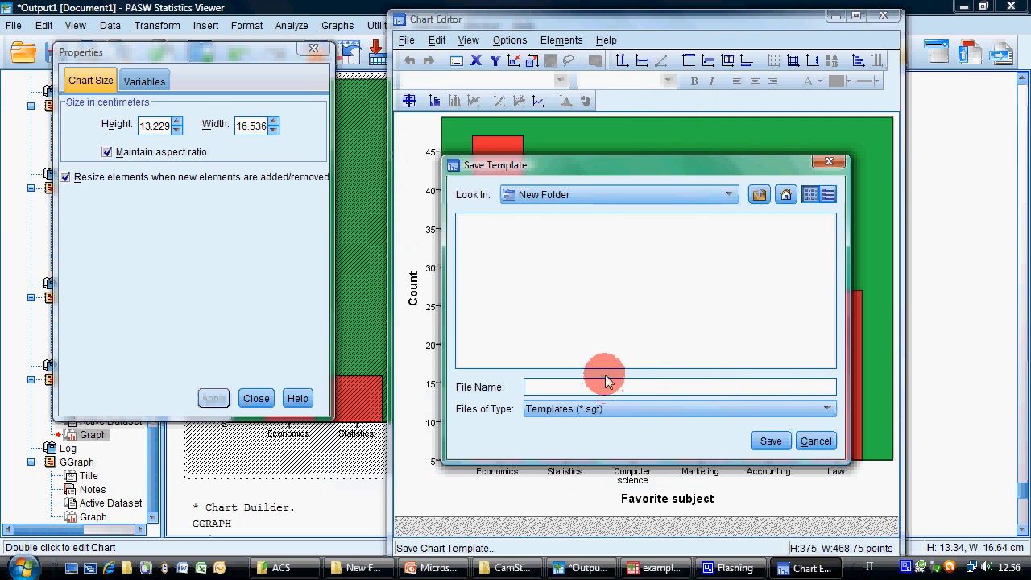
{"action": "type", "text": "blablabla"}
{"action": "left_click", "coordinate": [769, 441]}
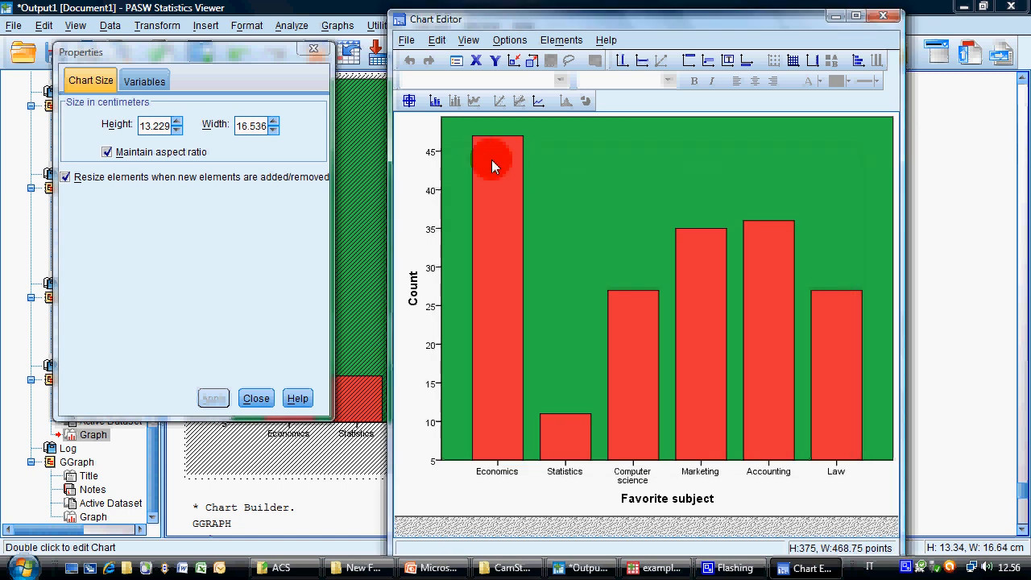
Step: Select the saved blablabla.sgt chart template for applying to the chart and cancel without applying it
{"action": "key", "text": "alt+f"}
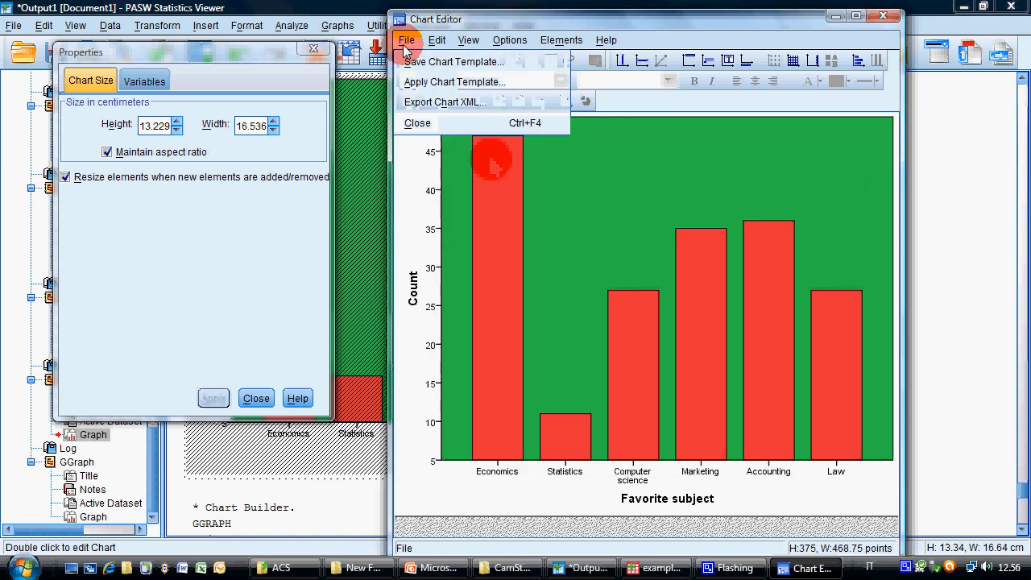
{"action": "left_click", "coordinate": [414, 86]}
{"action": "left_click", "coordinate": [502, 223]}
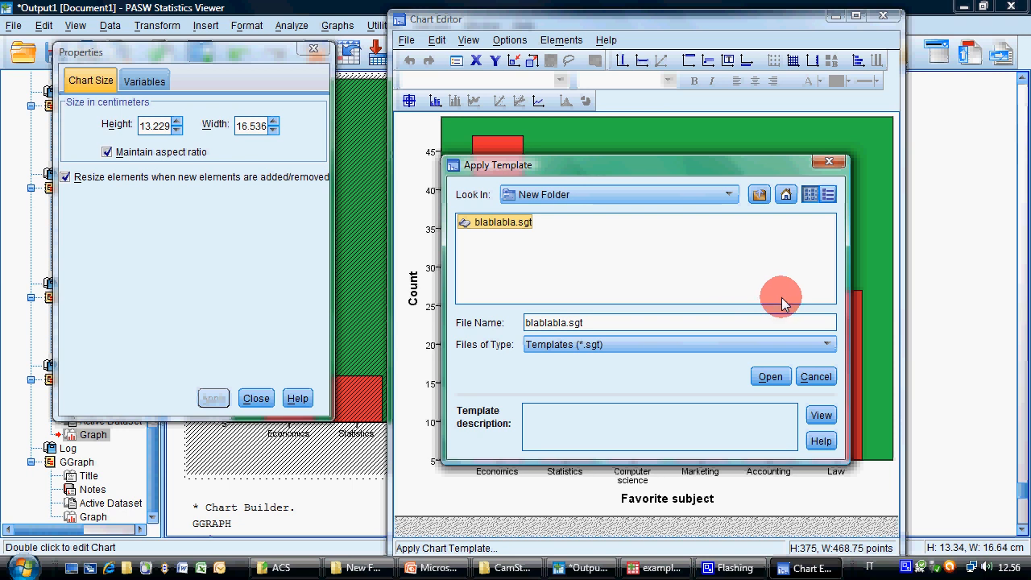
{"action": "left_click", "coordinate": [820, 377]}
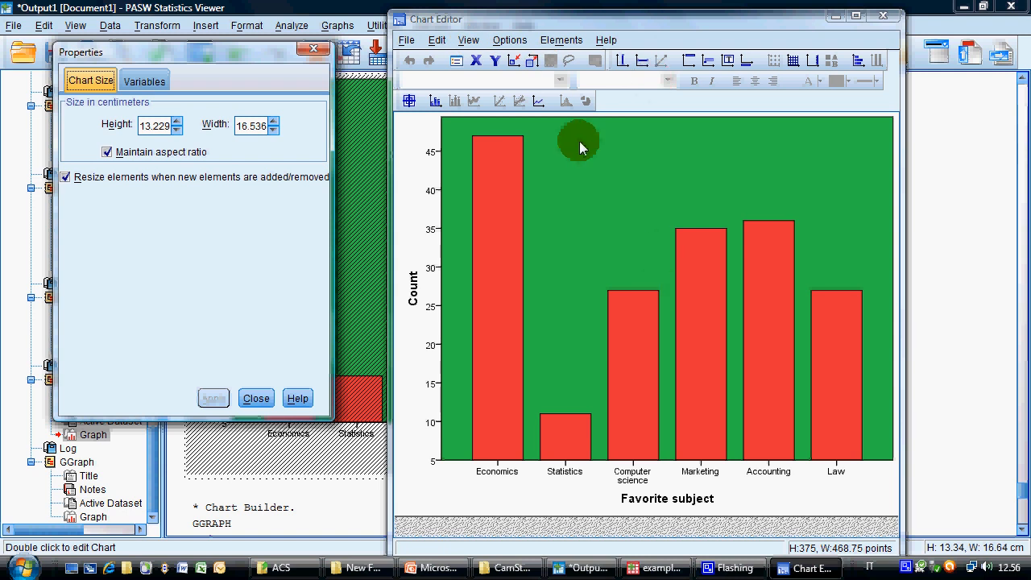
Step: Try out horizontal reference lines on the Count axis, reposition one of them and delete them
{"action": "left_click", "coordinate": [640, 64]}
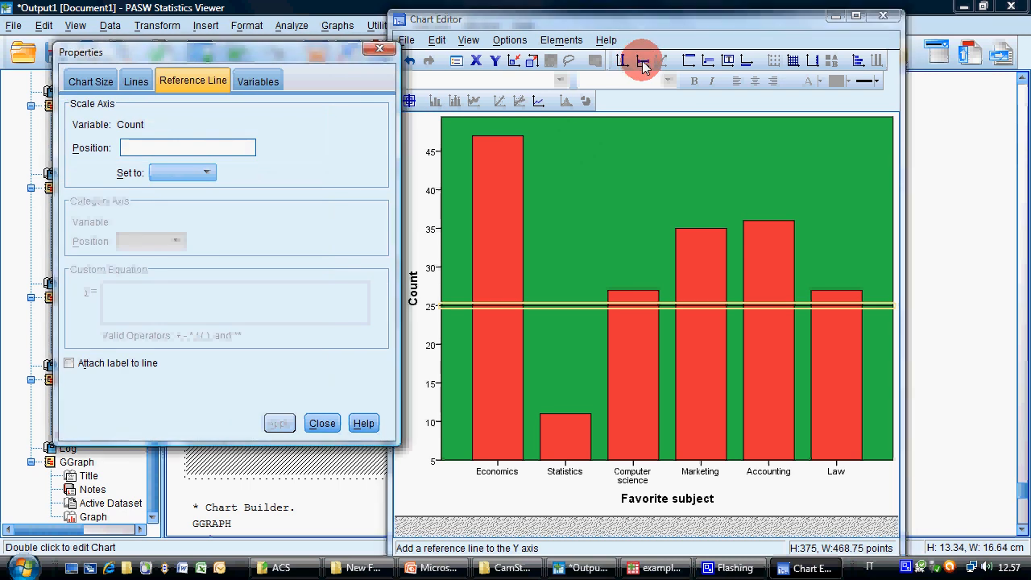
{"action": "left_click", "coordinate": [642, 61]}
{"action": "left_click", "coordinate": [589, 274]}
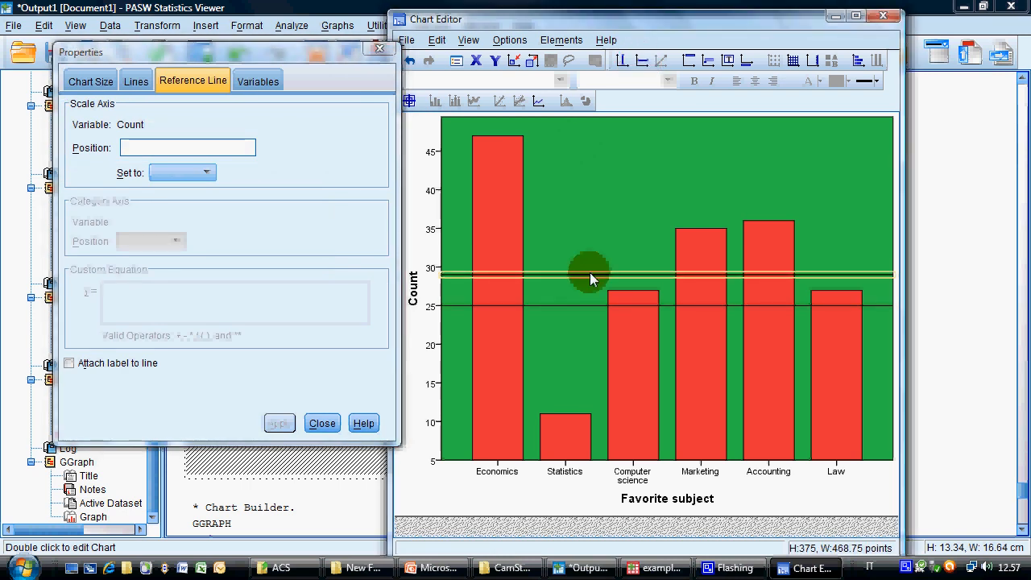
{"action": "left_click_drag", "start_coordinate": [590, 274], "coordinate": [566, 300]}
{"action": "left_click", "coordinate": [558, 305]}
{"action": "key", "text": "Delete"}
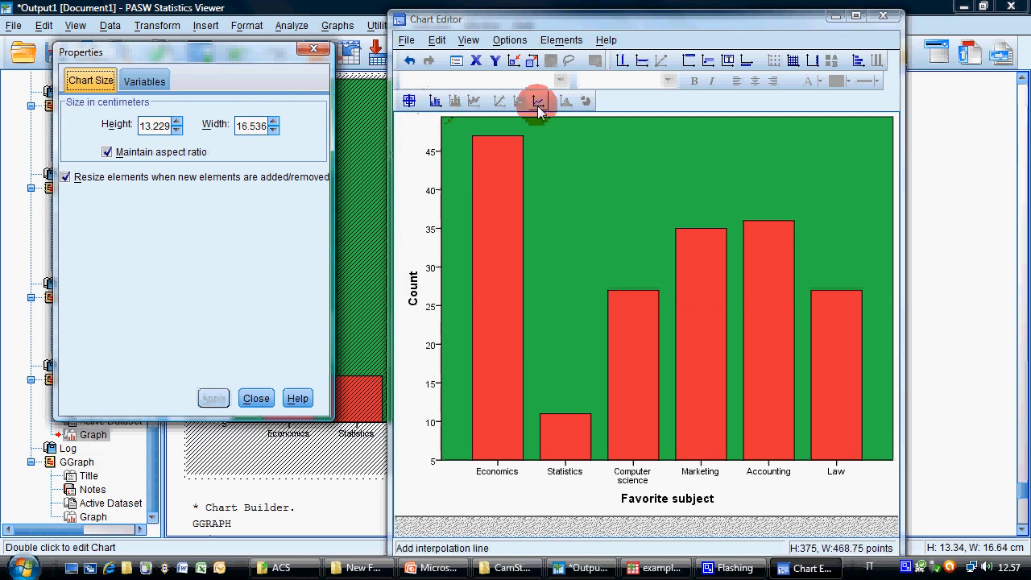
Step: Show data value labels on the bars and add Percent to the displayed label contents alongside Count
{"action": "left_click", "coordinate": [435, 102]}
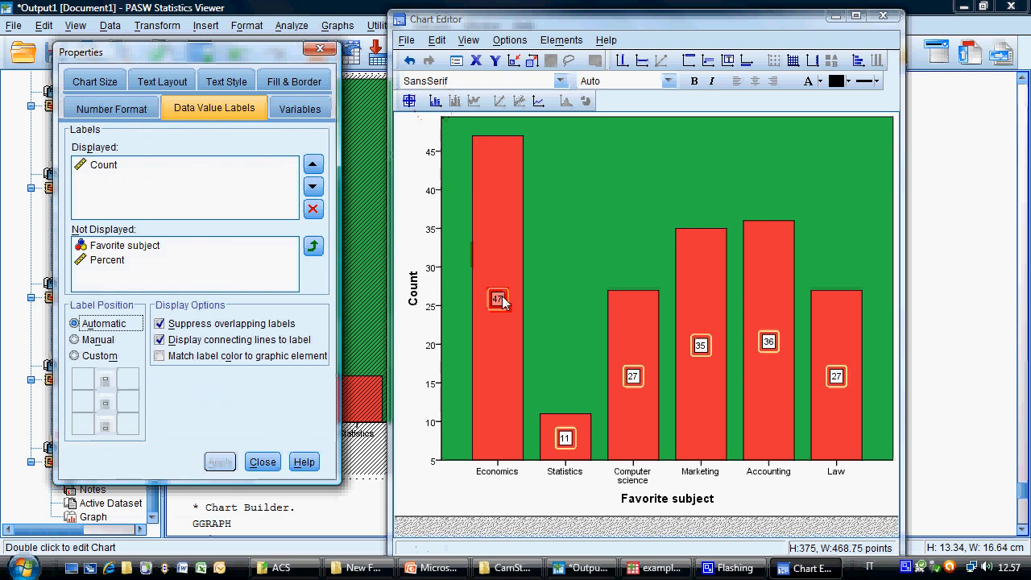
{"action": "left_click", "coordinate": [503, 292]}
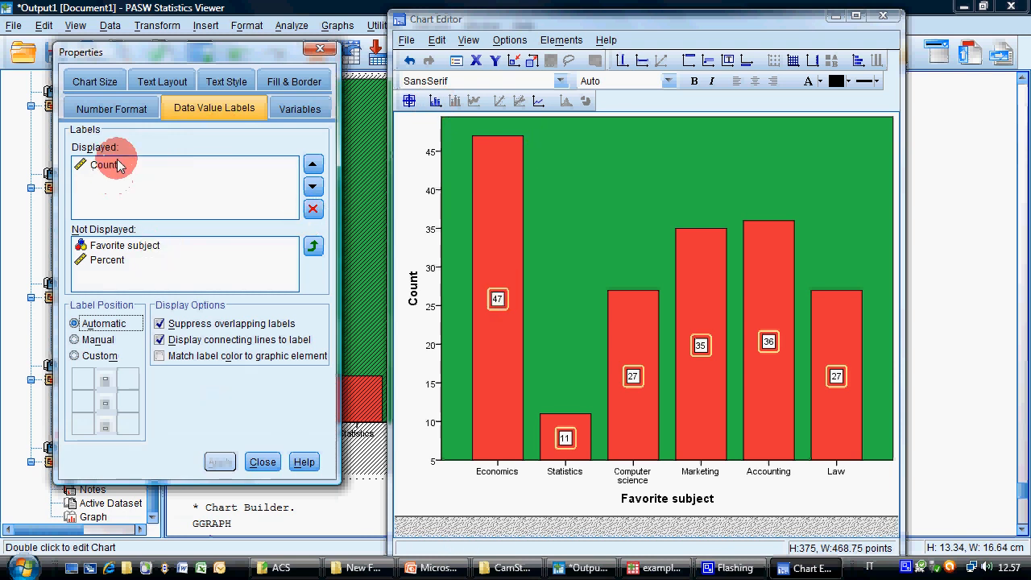
{"action": "left_click", "coordinate": [135, 259]}
{"action": "left_click", "coordinate": [314, 246]}
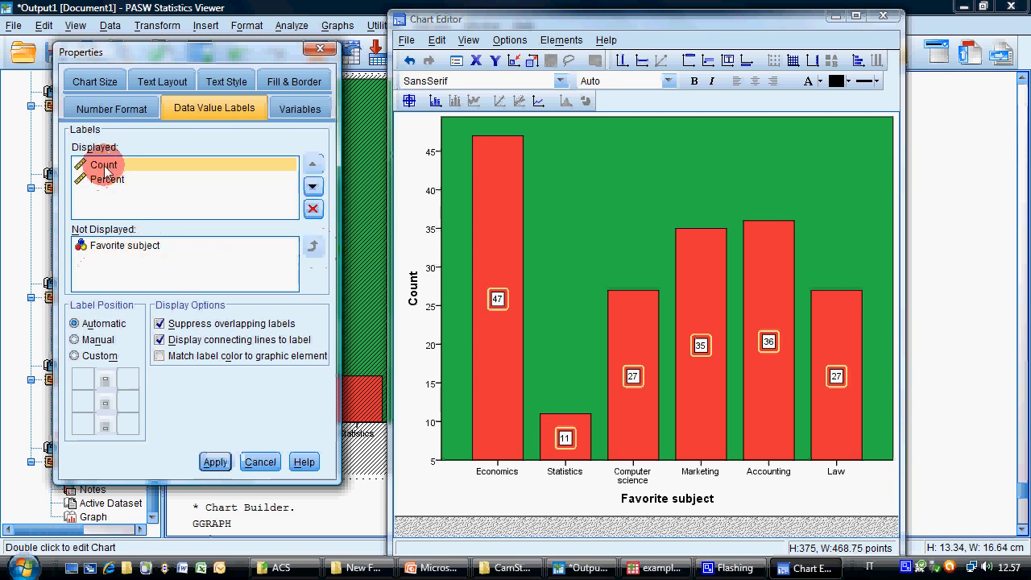
Step: Remove Count from the bars' displayed data value labels, keeping only Percent, and apply the change
{"action": "left_click", "coordinate": [314, 187]}
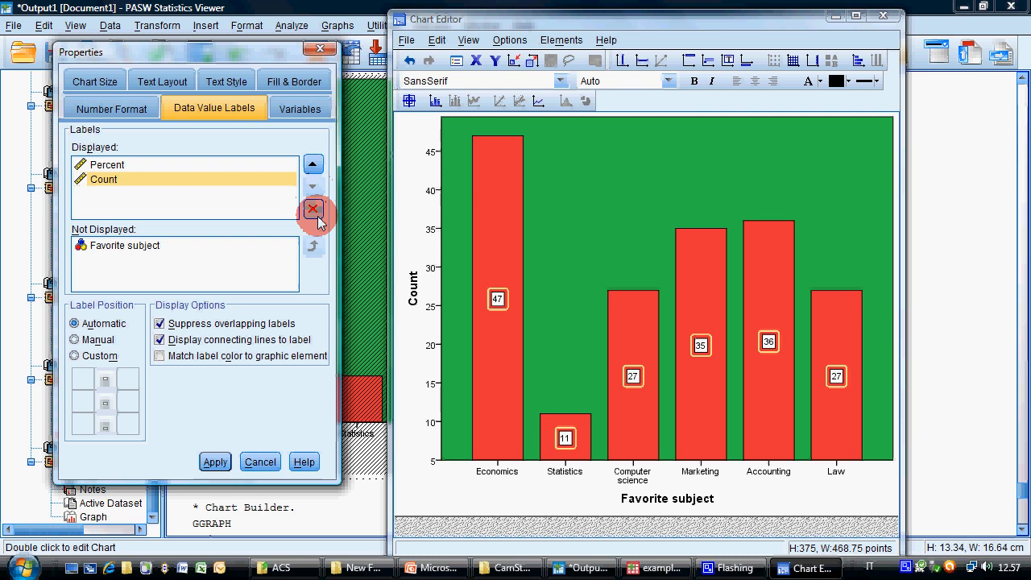
{"action": "left_click", "coordinate": [313, 208]}
{"action": "left_click", "coordinate": [215, 461]}
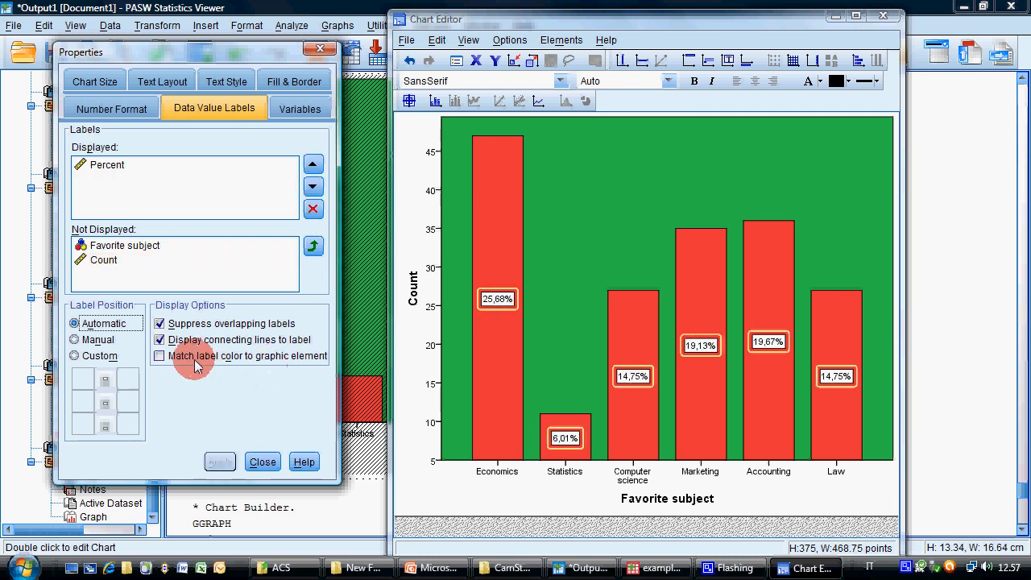
Step: Set a custom label position at the top of the bars, apply it, and close the bar chart's editor
{"action": "left_click", "coordinate": [81, 339]}
{"action": "left_click", "coordinate": [91, 357]}
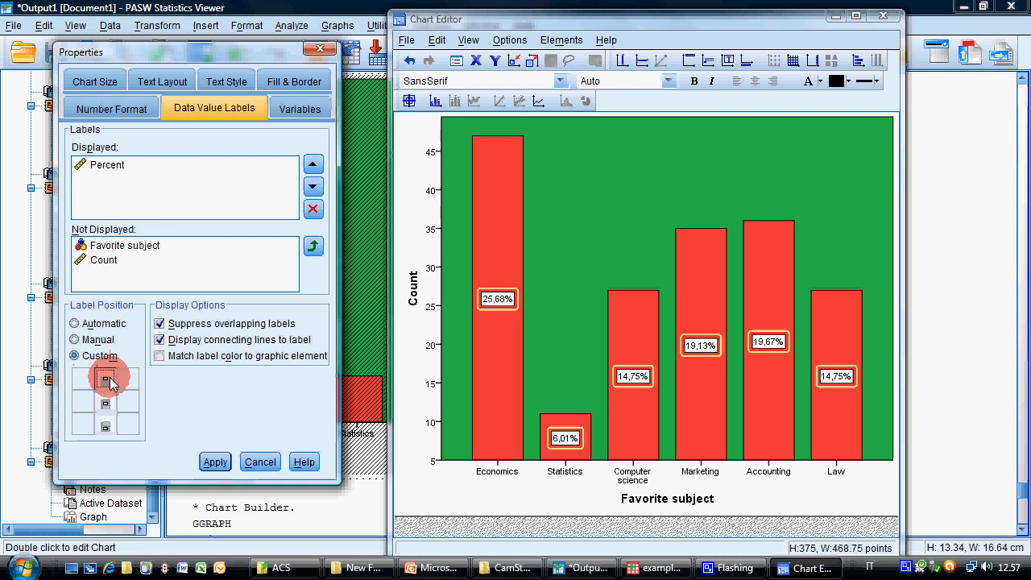
{"action": "left_click", "coordinate": [215, 462]}
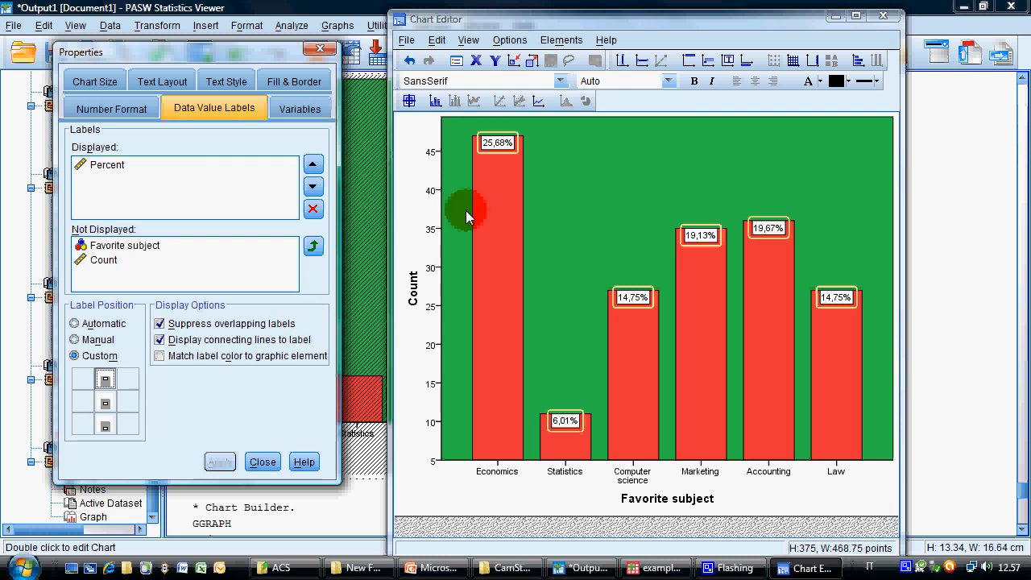
{"action": "left_click", "coordinate": [113, 82]}
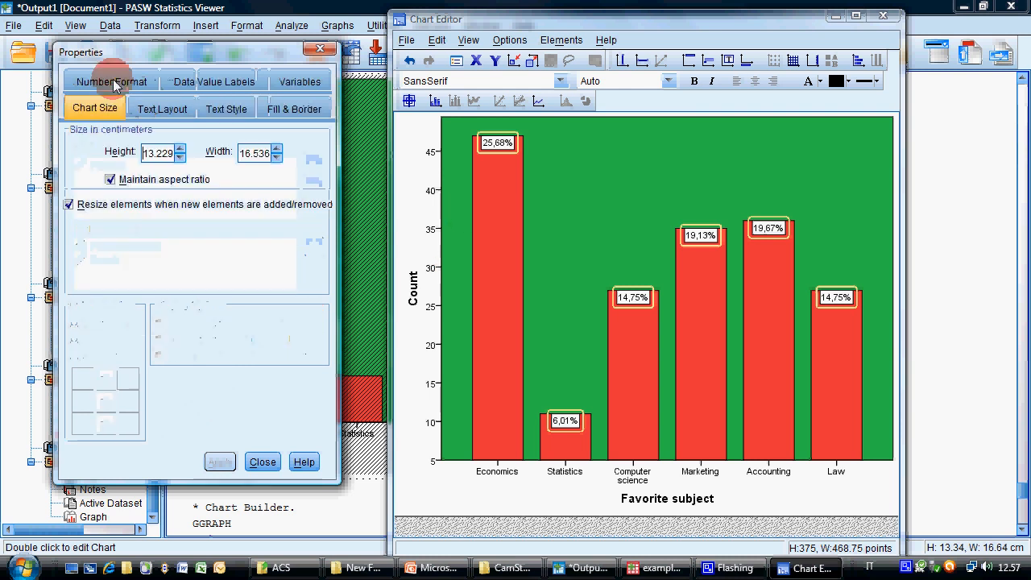
{"action": "left_click", "coordinate": [262, 461]}
{"action": "left_click", "coordinate": [406, 40]}
{"action": "left_click", "coordinate": [443, 130]}
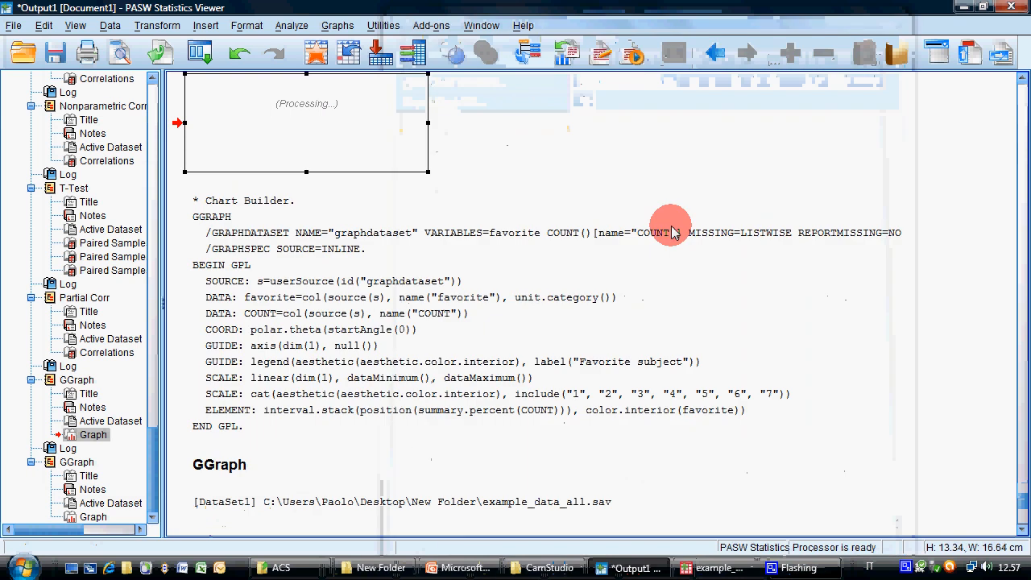
Step: Open the Favorite subject pie chart for editing and select its legend labels
{"action": "scroll", "coordinate": [840, 333], "scroll_direction": "down", "scroll_amount": 10}
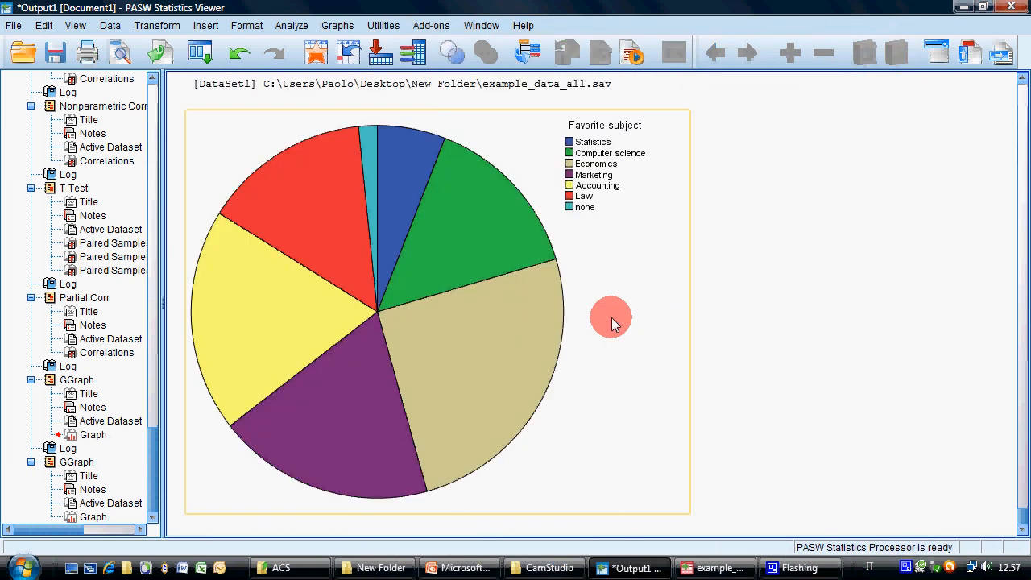
{"action": "double_click", "coordinate": [430, 332]}
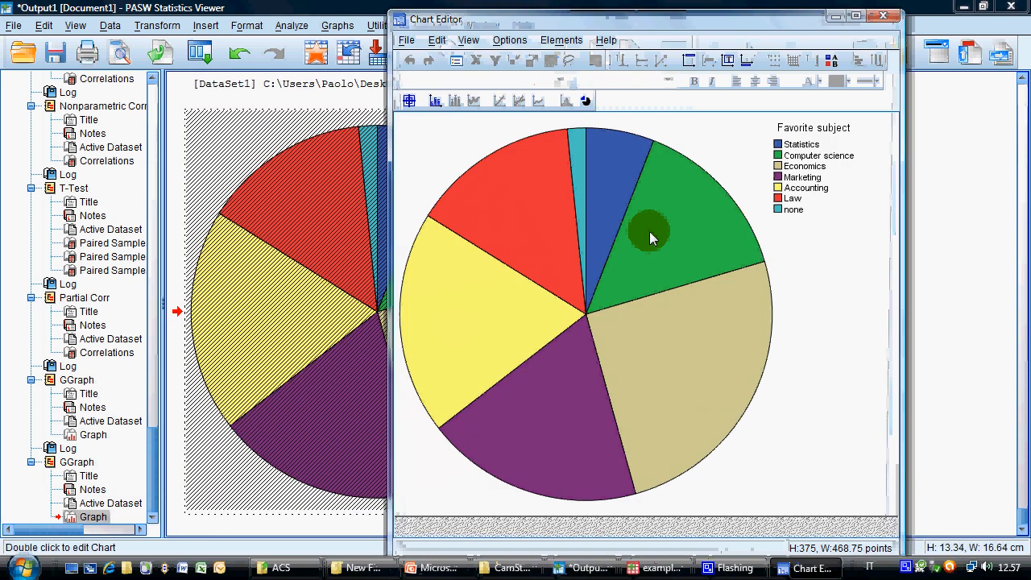
{"action": "left_click", "coordinate": [786, 155]}
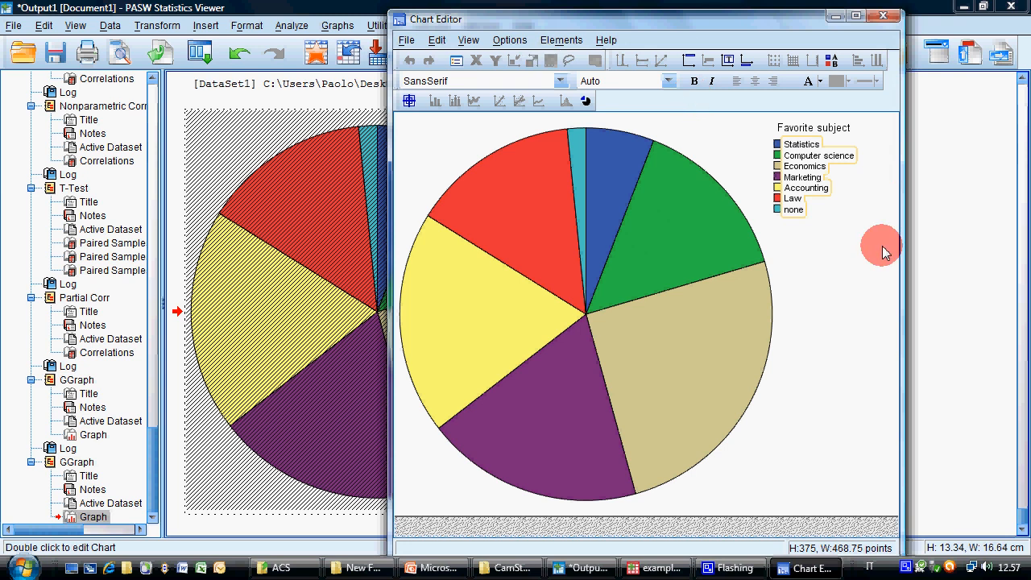
Step: Try exploding all slices of the pie chart and return them to the joined pie
{"action": "left_click", "coordinate": [586, 101]}
{"action": "left_click", "coordinate": [586, 102]}
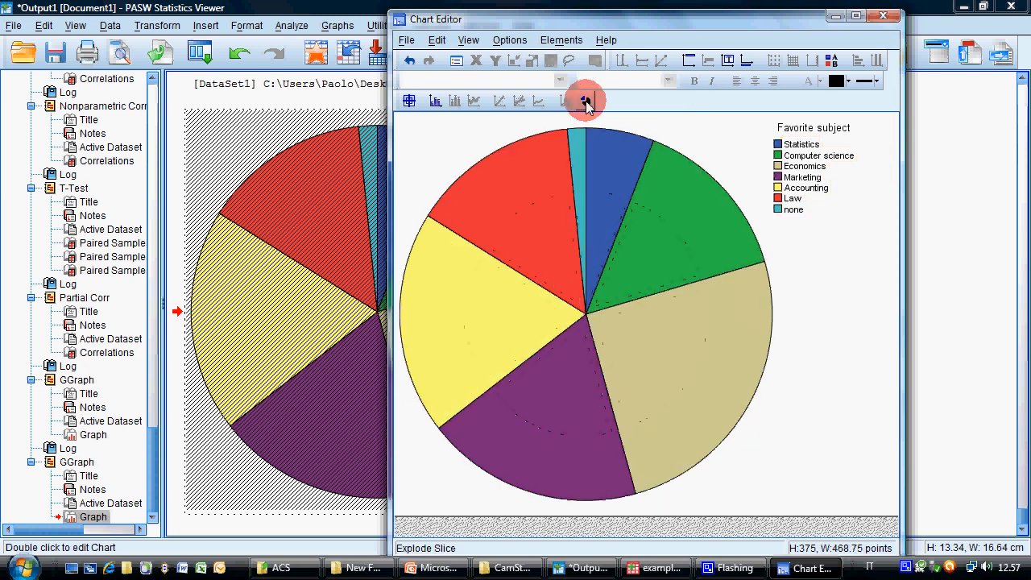
{"action": "double_click", "coordinate": [683, 331]}
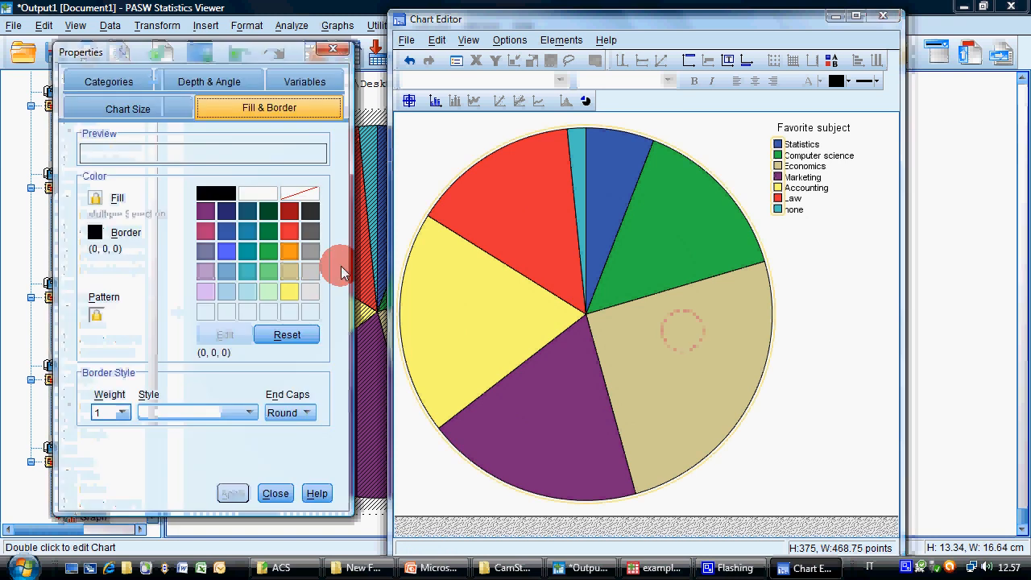
{"action": "left_click", "coordinate": [585, 101]}
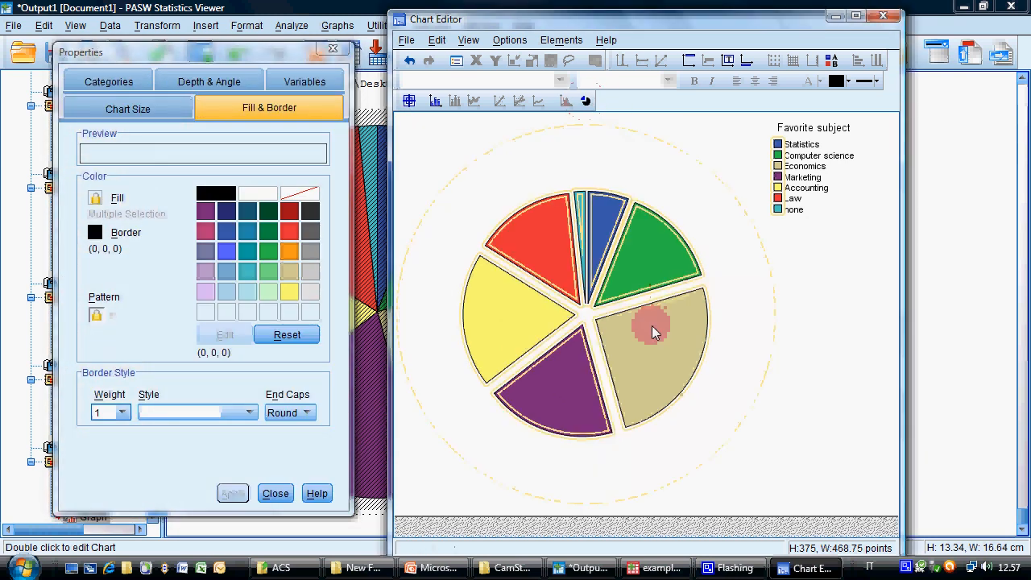
{"action": "left_click", "coordinate": [696, 356]}
{"action": "left_click", "coordinate": [588, 101]}
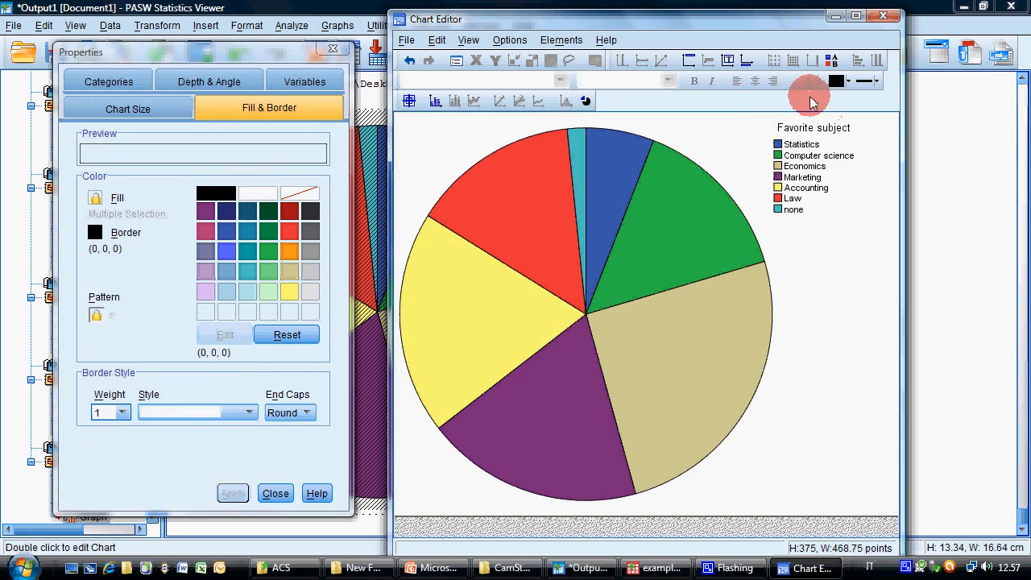
Step: Hide the pie chart's legend and show it again
{"action": "left_click", "coordinate": [833, 62]}
{"action": "left_click", "coordinate": [832, 62]}
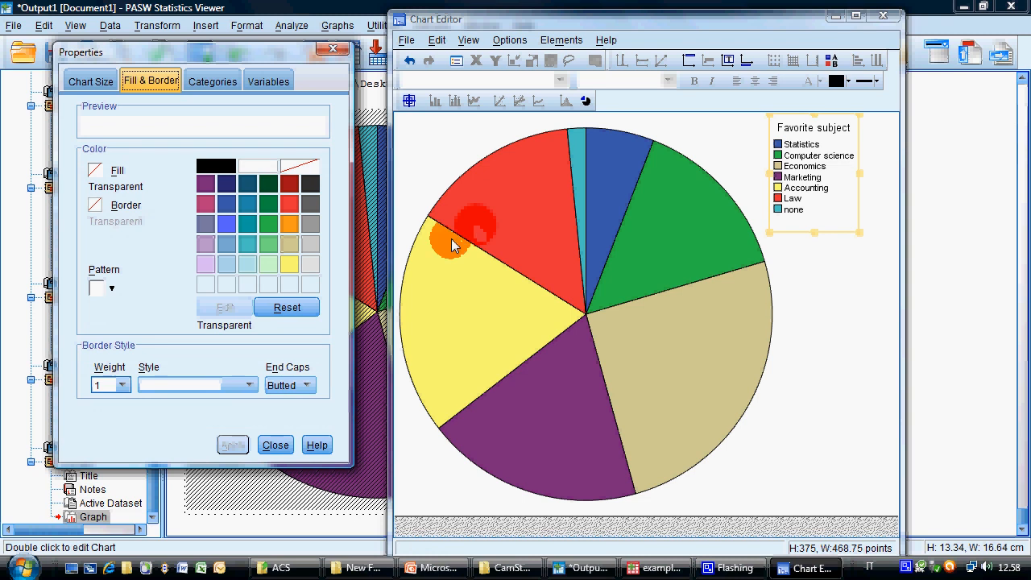
Step: Change the fill of the Law slice alone to teal (0, 166, 164)
{"action": "left_click", "coordinate": [526, 214]}
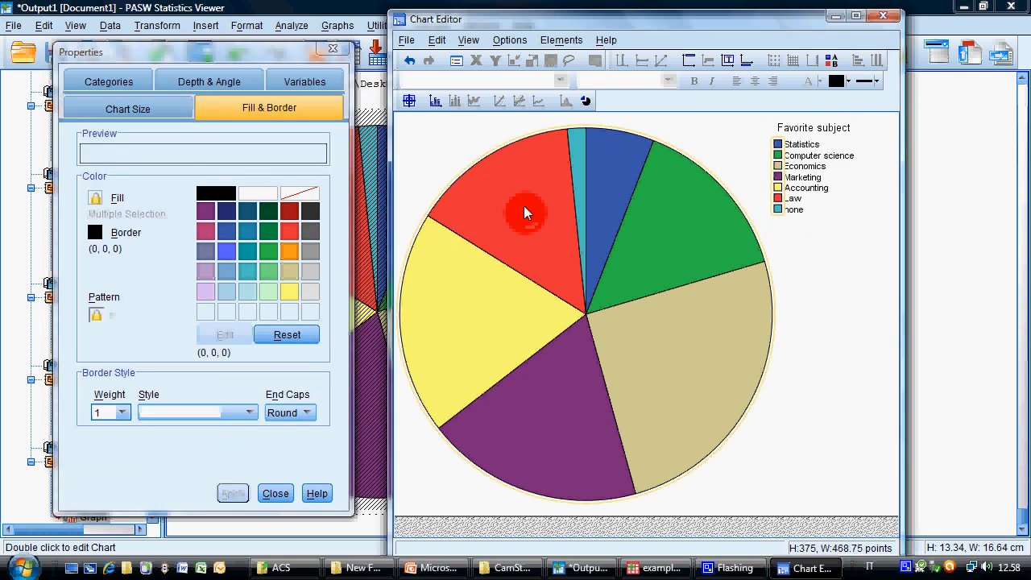
{"action": "left_click", "coordinate": [524, 205]}
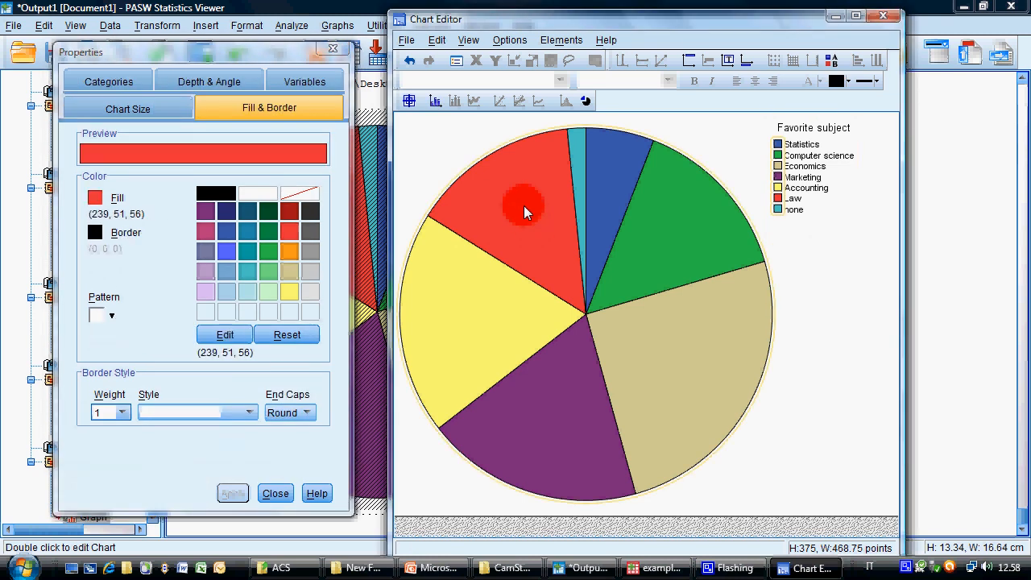
{"action": "left_click", "coordinate": [249, 255]}
{"action": "left_click", "coordinate": [232, 493]}
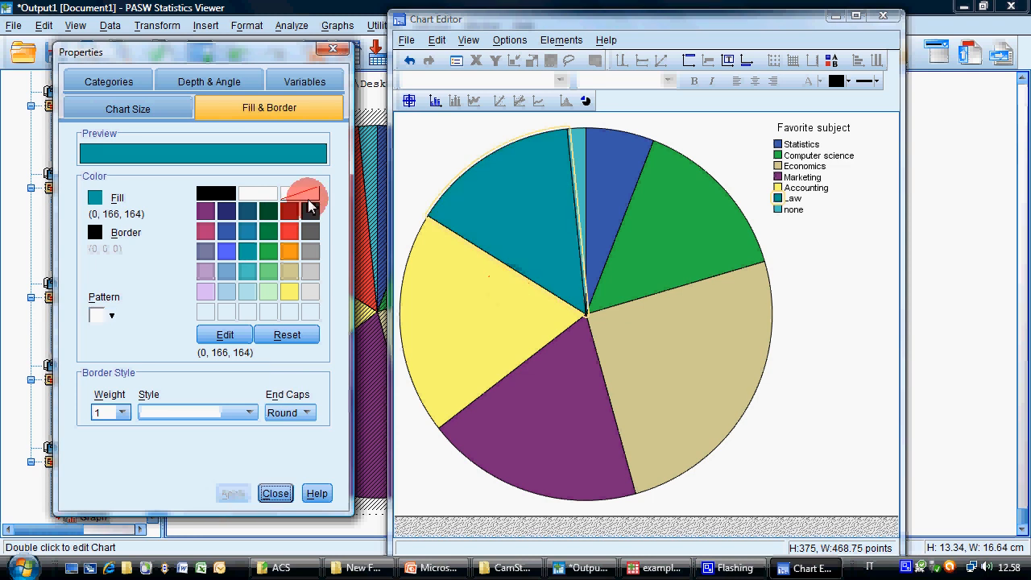
Step: Try the 3-D effect on the pie chart and revert it to Flat
{"action": "left_click", "coordinate": [221, 93]}
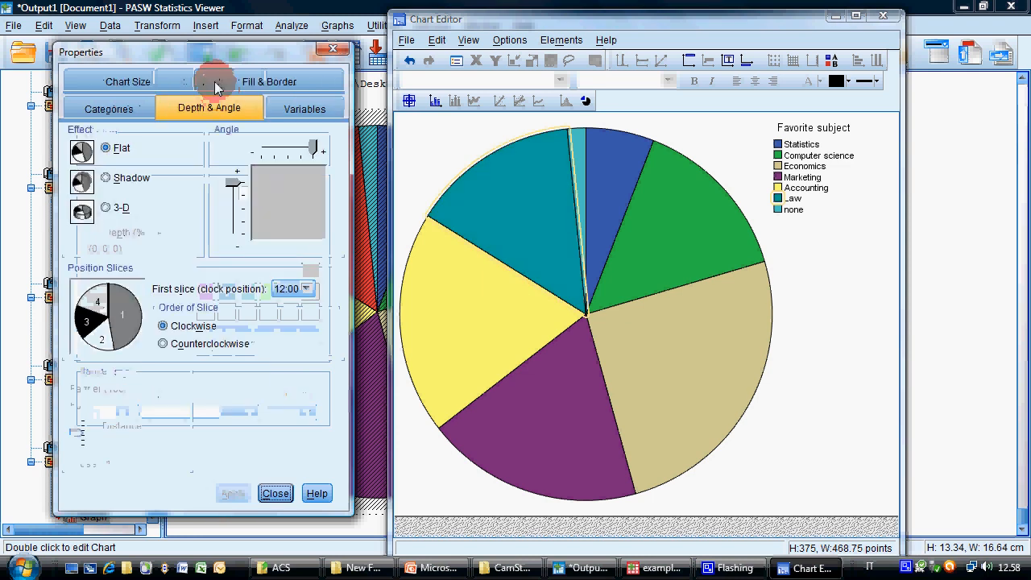
{"action": "left_click", "coordinate": [106, 208]}
{"action": "left_click", "coordinate": [232, 493]}
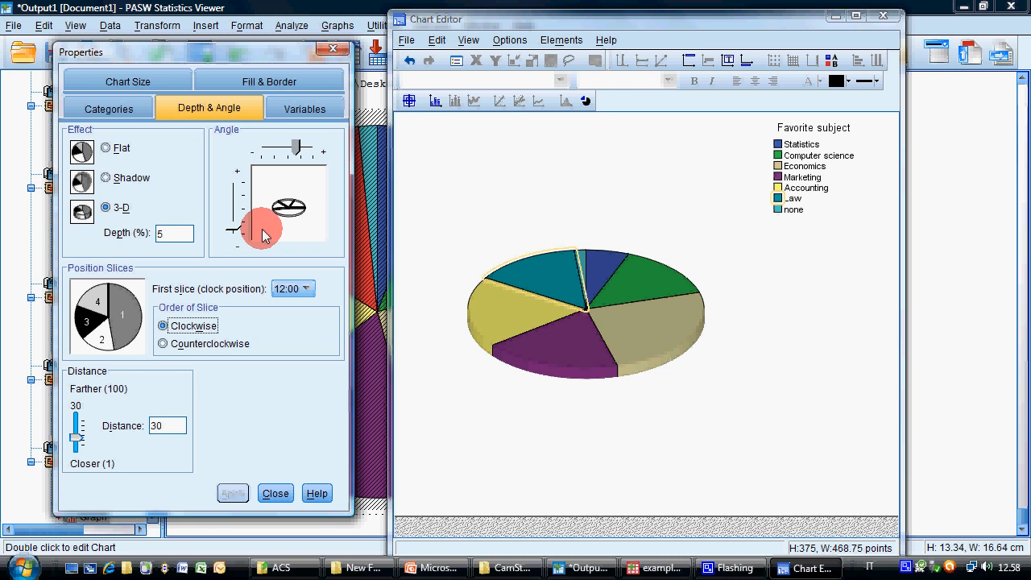
{"action": "left_click", "coordinate": [105, 148]}
{"action": "left_click", "coordinate": [232, 493]}
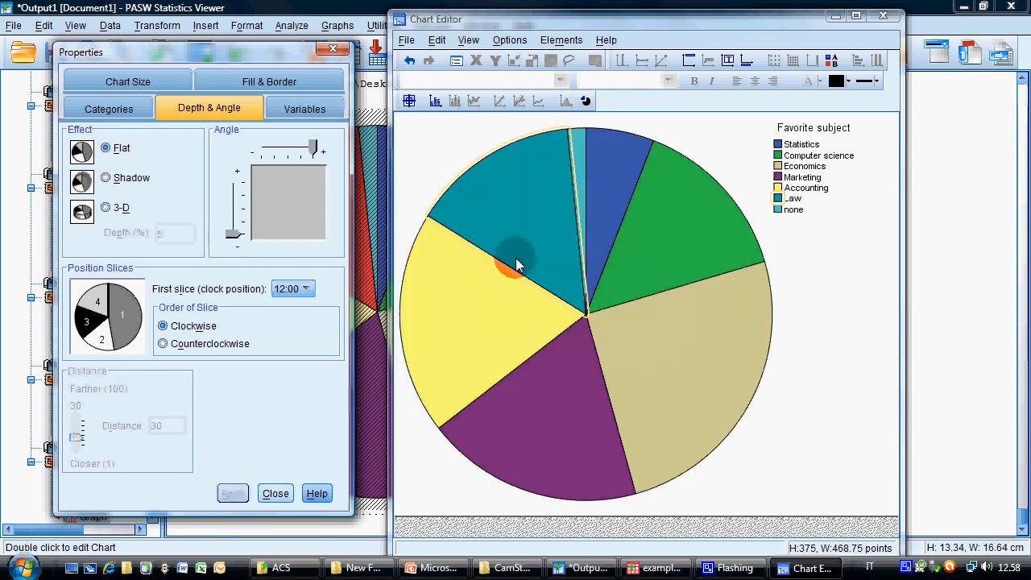
Step: Exclude the category none from the Favorite subject pie chart, apply it, and close the chart editor
{"action": "left_click", "coordinate": [722, 179]}
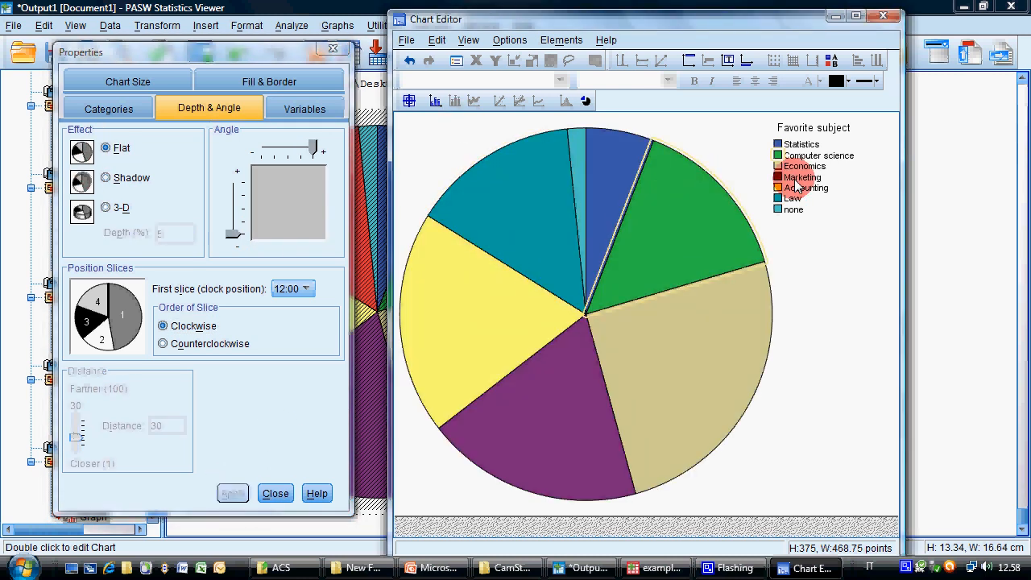
{"action": "left_click", "coordinate": [806, 186]}
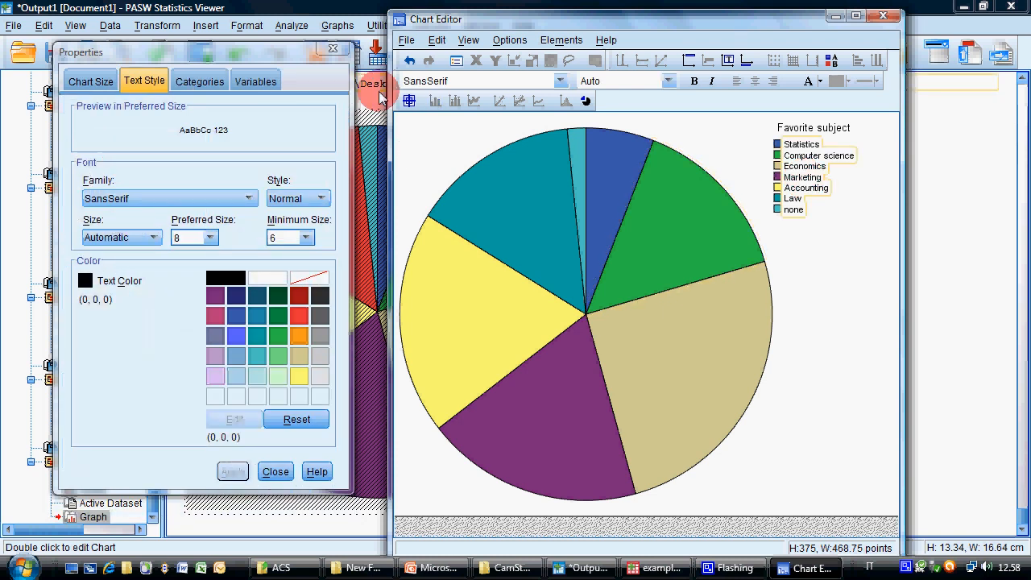
{"action": "left_click", "coordinate": [202, 82]}
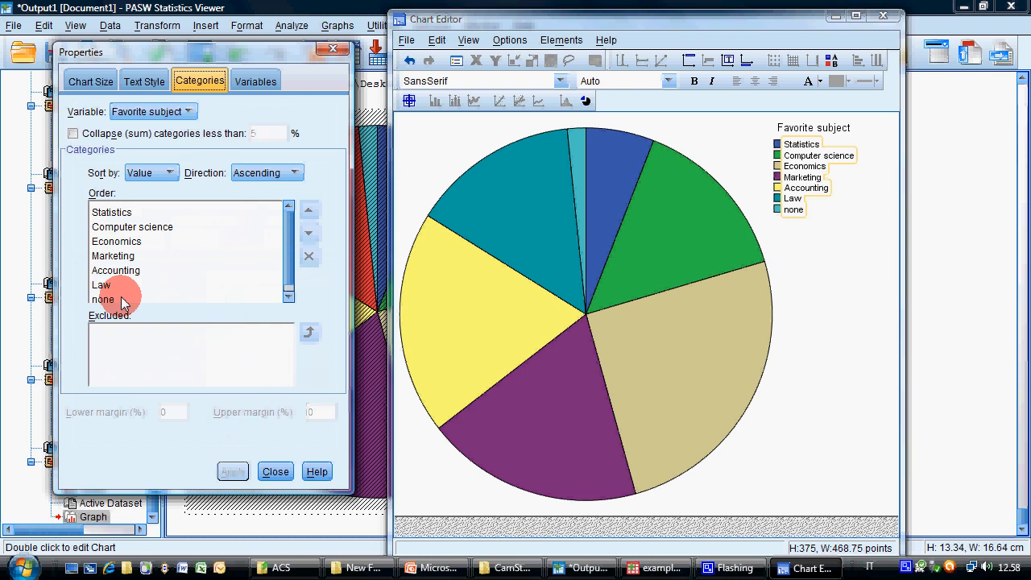
{"action": "left_click", "coordinate": [121, 299]}
{"action": "left_click", "coordinate": [309, 256]}
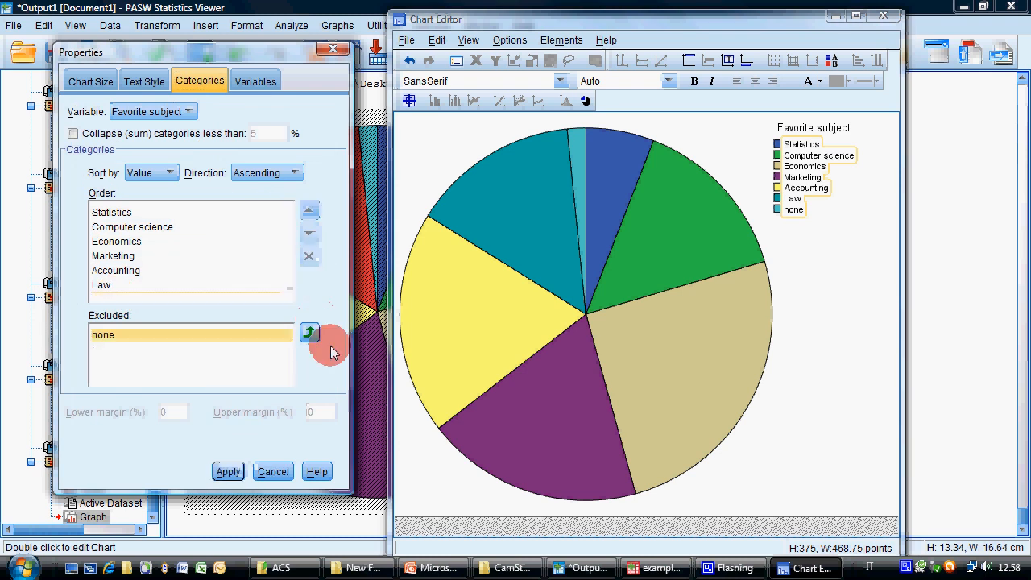
{"action": "left_click", "coordinate": [228, 472]}
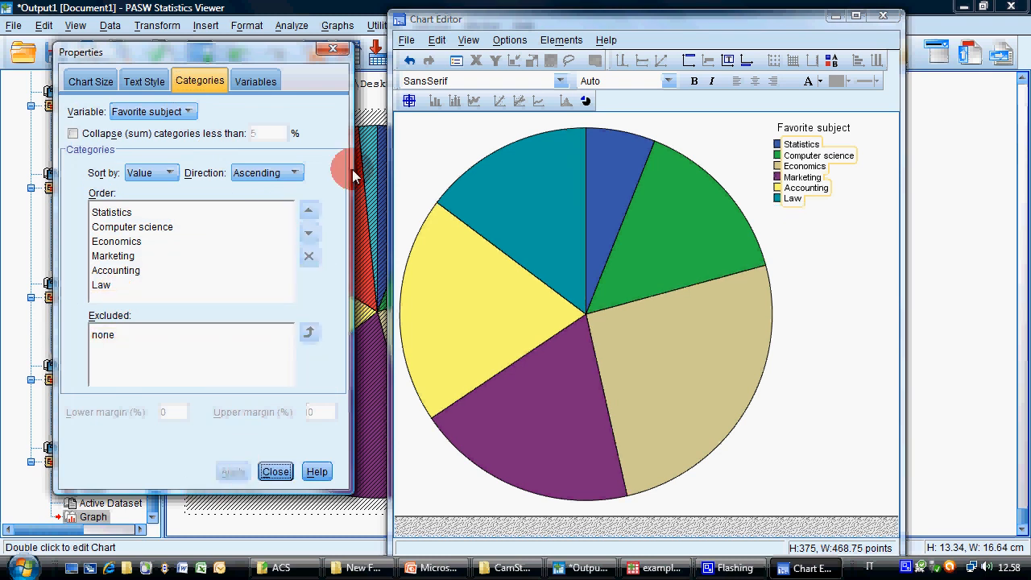
{"action": "left_click", "coordinate": [406, 39]}
{"action": "left_click", "coordinate": [419, 123]}
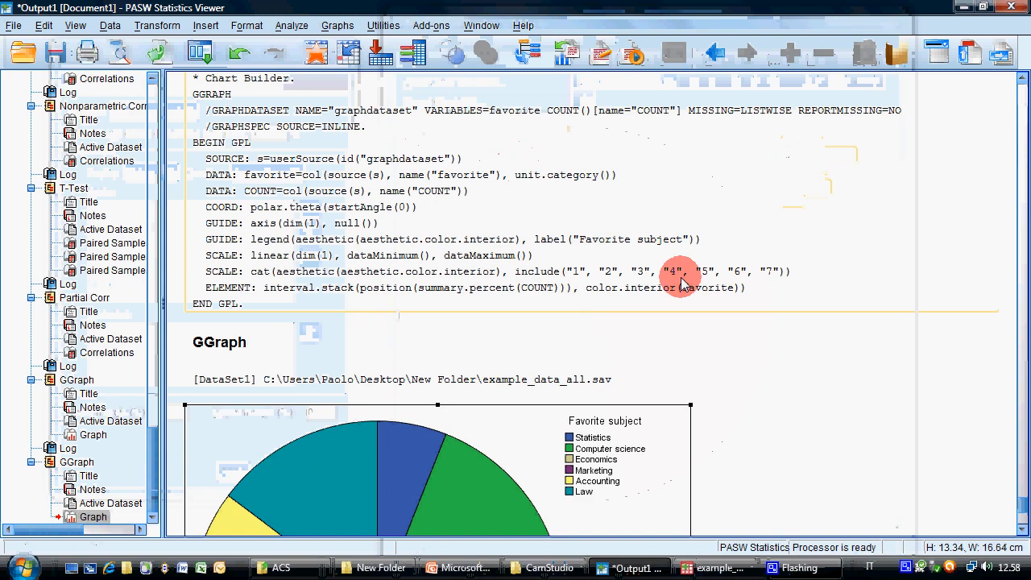
{"action": "mouse_move", "coordinate": [481, 569]}
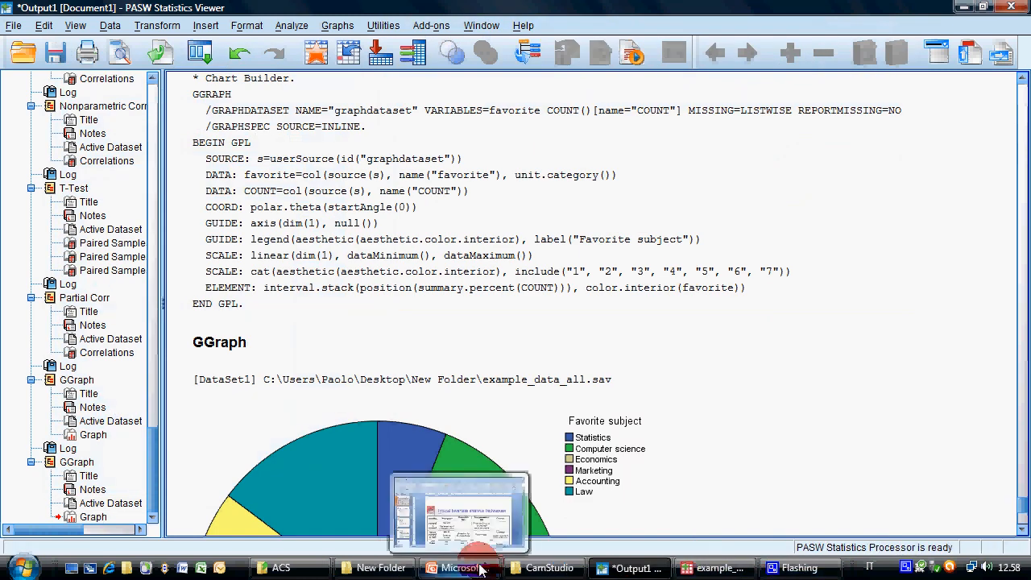
{"action": "scroll", "coordinate": [741, 334], "scroll_direction": "down", "scroll_amount": 3}
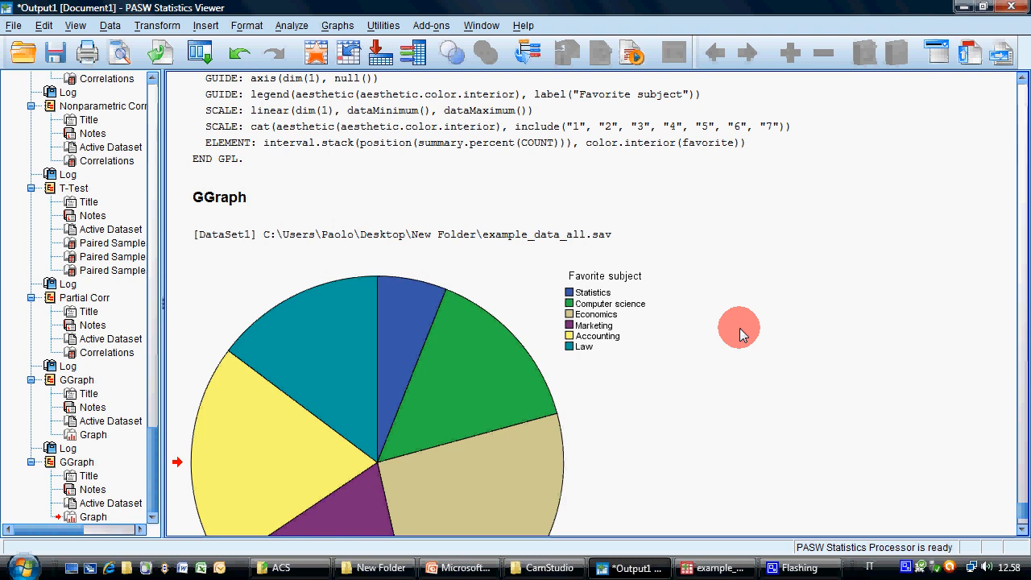
{"action": "left_click", "coordinate": [574, 234]}
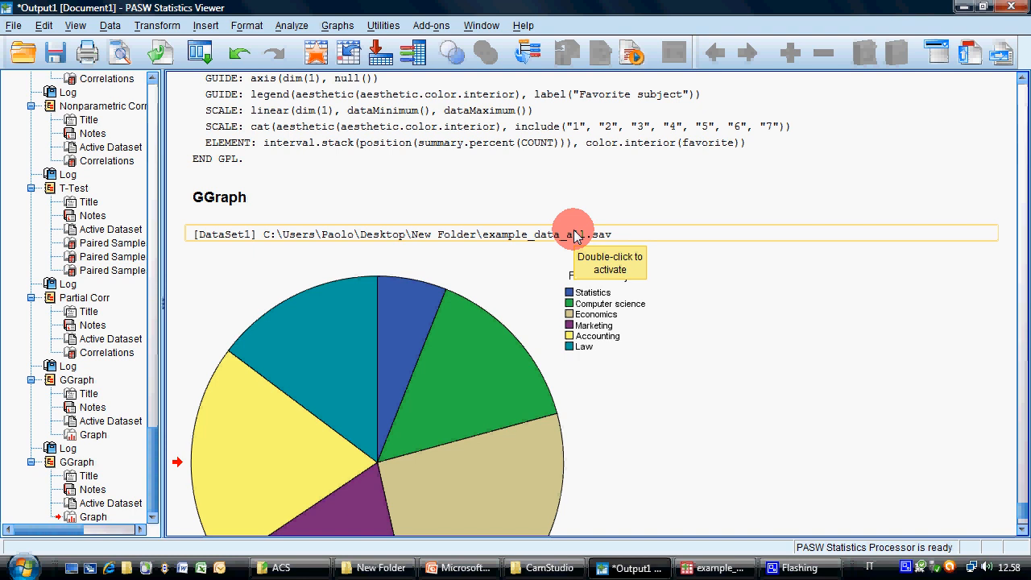
{"action": "scroll", "coordinate": [677, 341], "scroll_direction": "up", "scroll_amount": 3}
{"action": "left_click", "coordinate": [691, 341]}
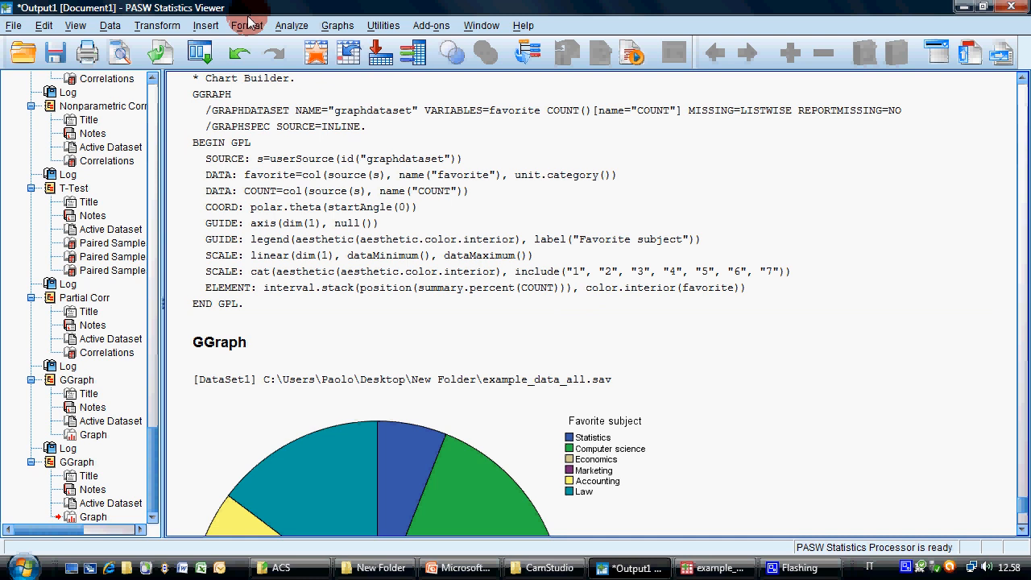
Step: Create a simple histogram of Year of birth with the Chart Builder
{"action": "left_click", "coordinate": [335, 27]}
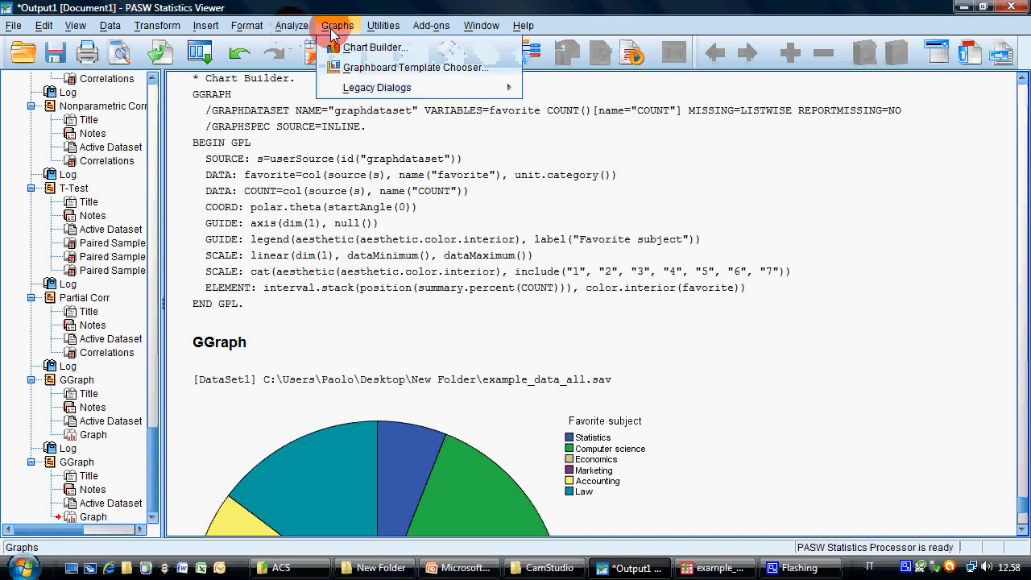
{"action": "left_click", "coordinate": [374, 47]}
{"action": "left_click", "coordinate": [407, 357]}
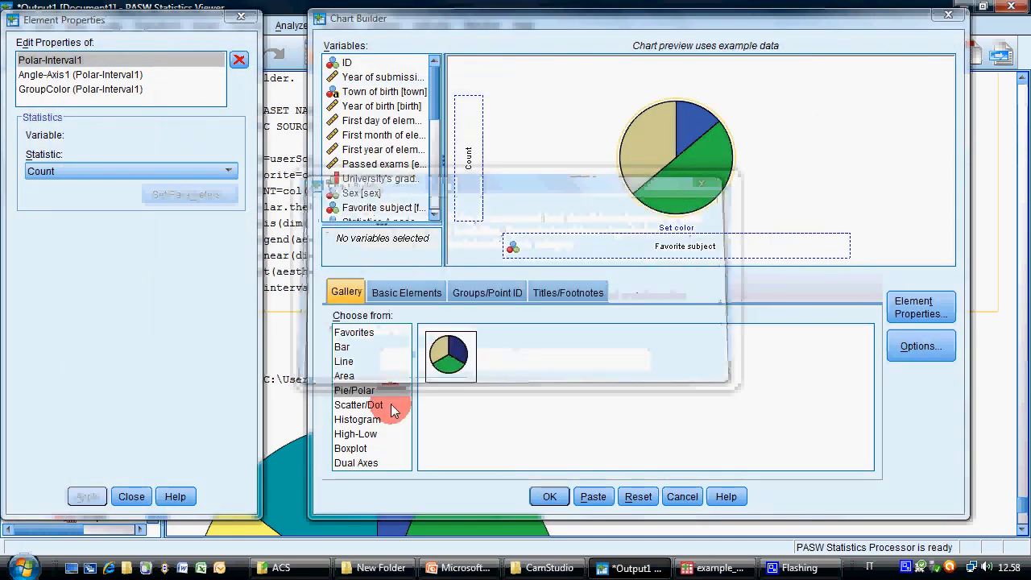
{"action": "left_click", "coordinate": [359, 419]}
{"action": "double_click", "coordinate": [456, 359]}
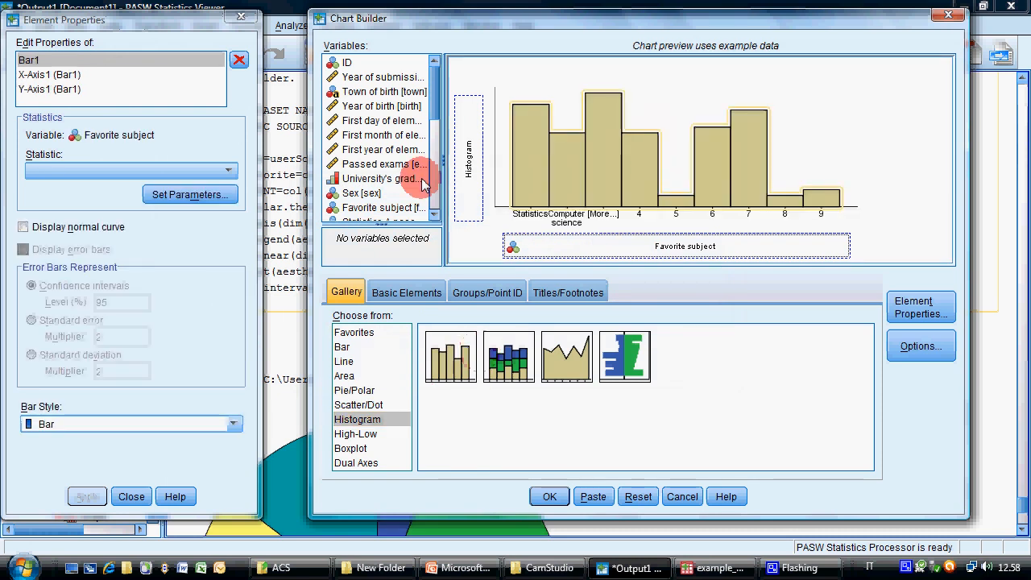
{"action": "left_click_drag", "start_coordinate": [406, 106], "coordinate": [631, 255]}
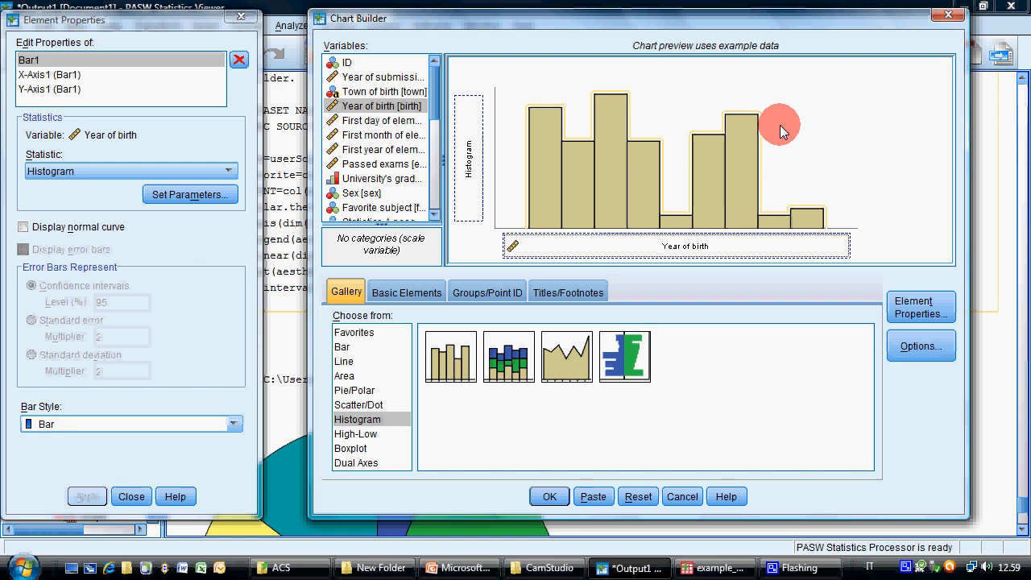
{"action": "left_click", "coordinate": [549, 496]}
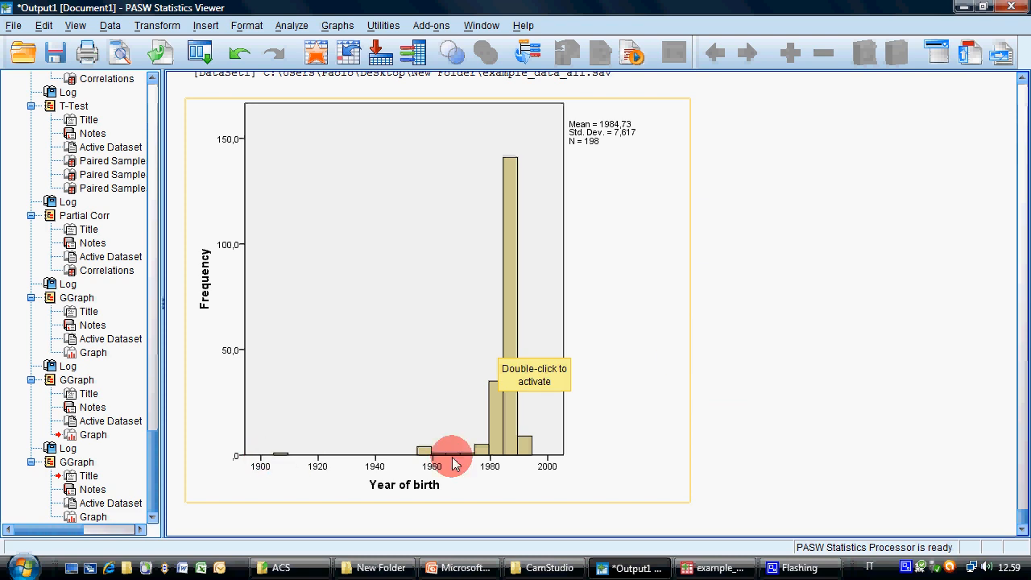
Step: Open the Year of birth histogram for editing and set the X axis minimum to 1955
{"action": "double_click", "coordinate": [425, 463]}
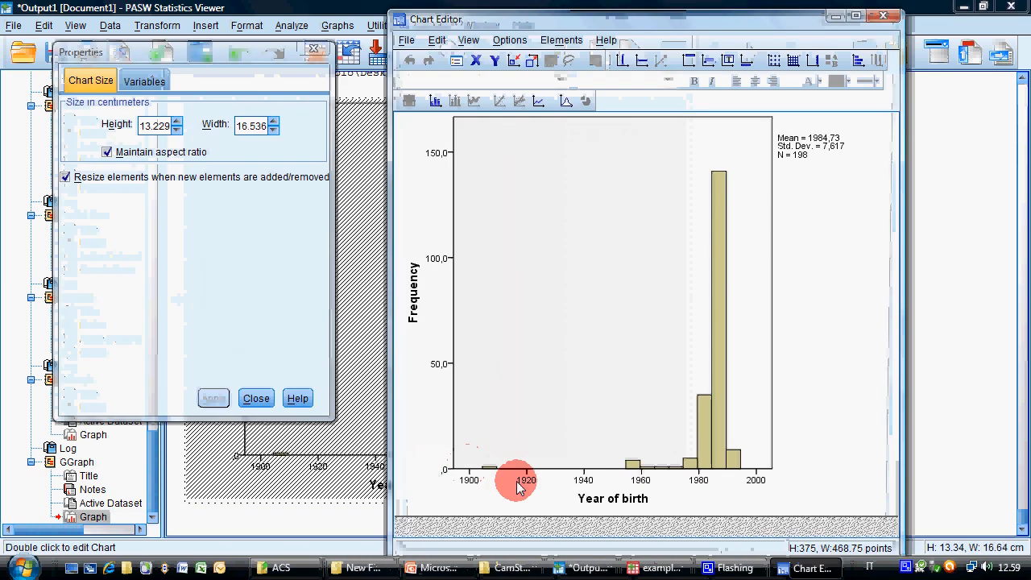
{"action": "left_click", "coordinate": [522, 481]}
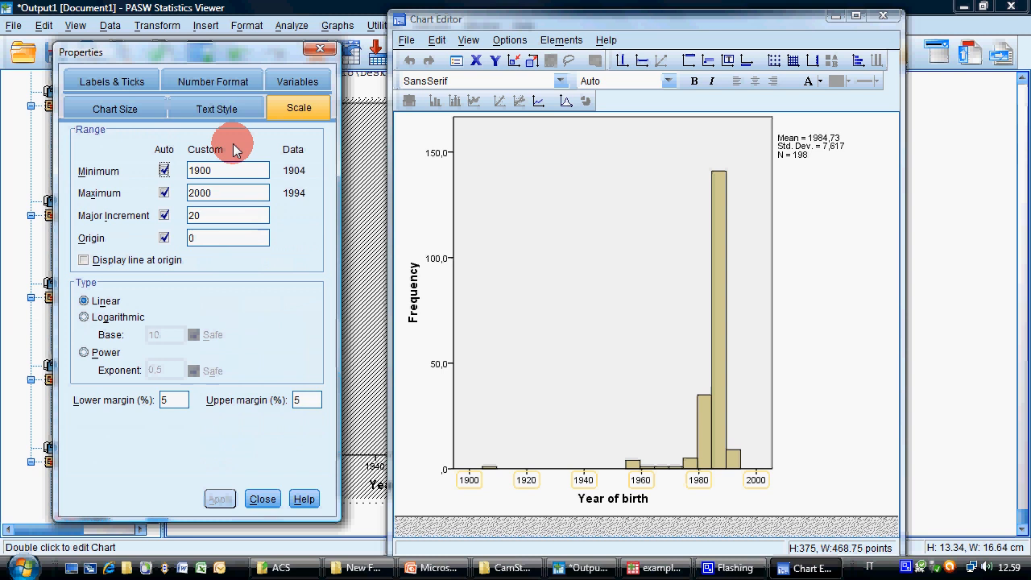
{"action": "left_click_drag", "start_coordinate": [231, 171], "coordinate": [201, 170]}
{"action": "double_click", "coordinate": [200, 170]}
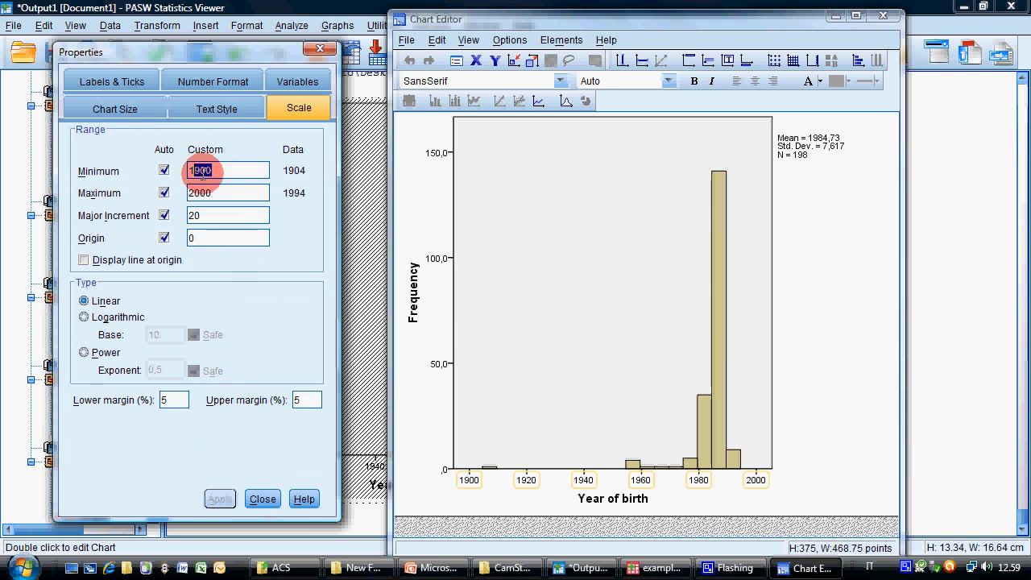
{"action": "type", "text": "155"}
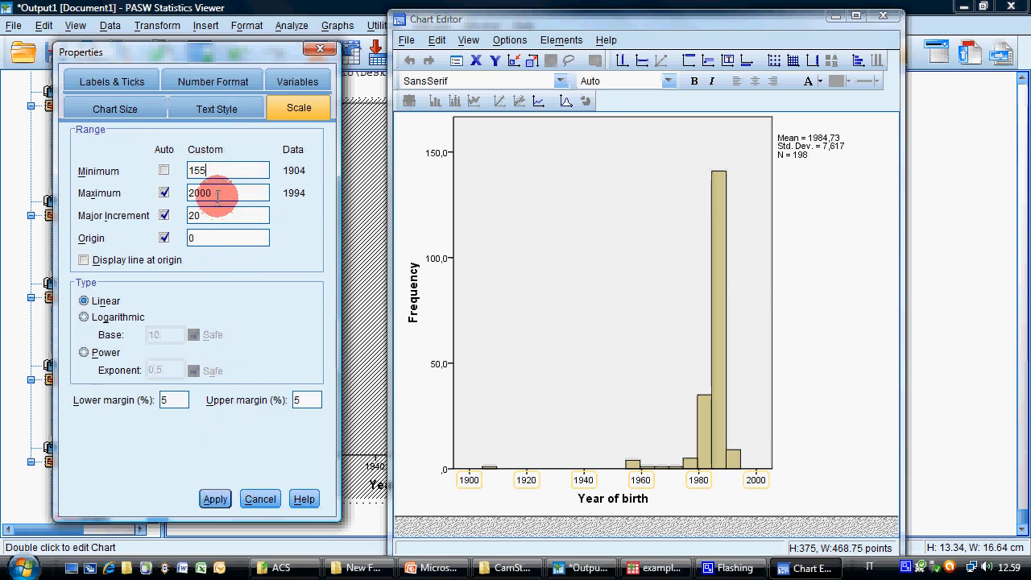
{"action": "left_click", "coordinate": [192, 170]}
{"action": "left_click_drag", "start_coordinate": [195, 173], "coordinate": [198, 173]}
{"action": "left_click", "coordinate": [198, 171]}
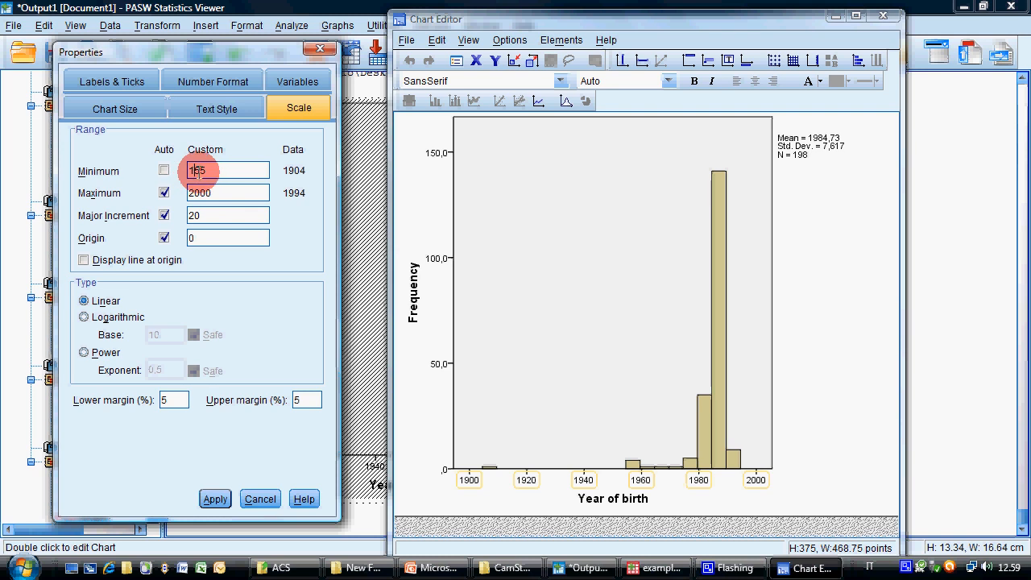
{"action": "type", "text": "0"}
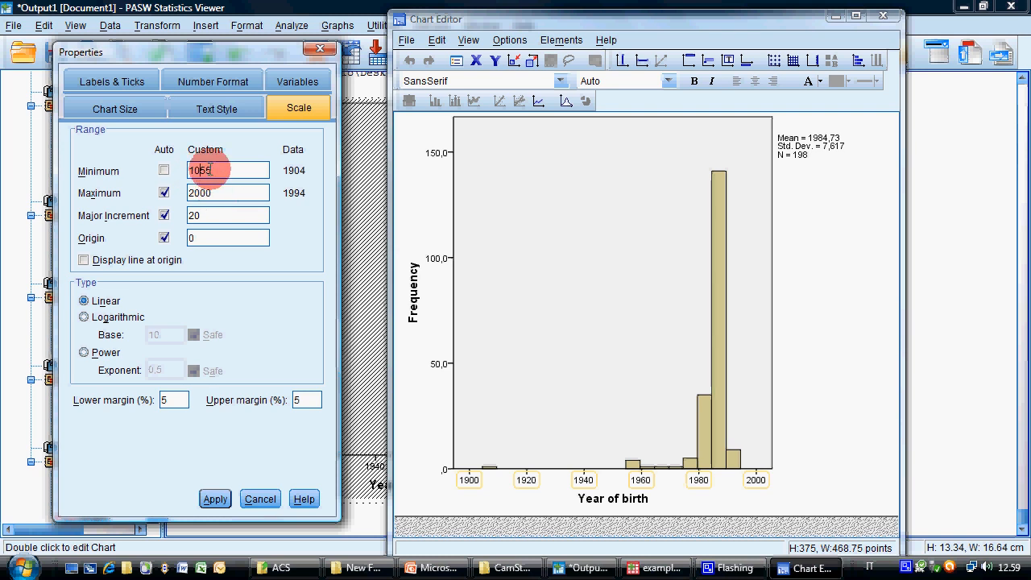
{"action": "key", "text": "BackSpace"}
{"action": "type", "text": "955"}
Step: Set the X axis maximum to 1995 and its major increment to 5, and apply the scale
{"action": "left_click_drag", "start_coordinate": [211, 193], "coordinate": [161, 194]}
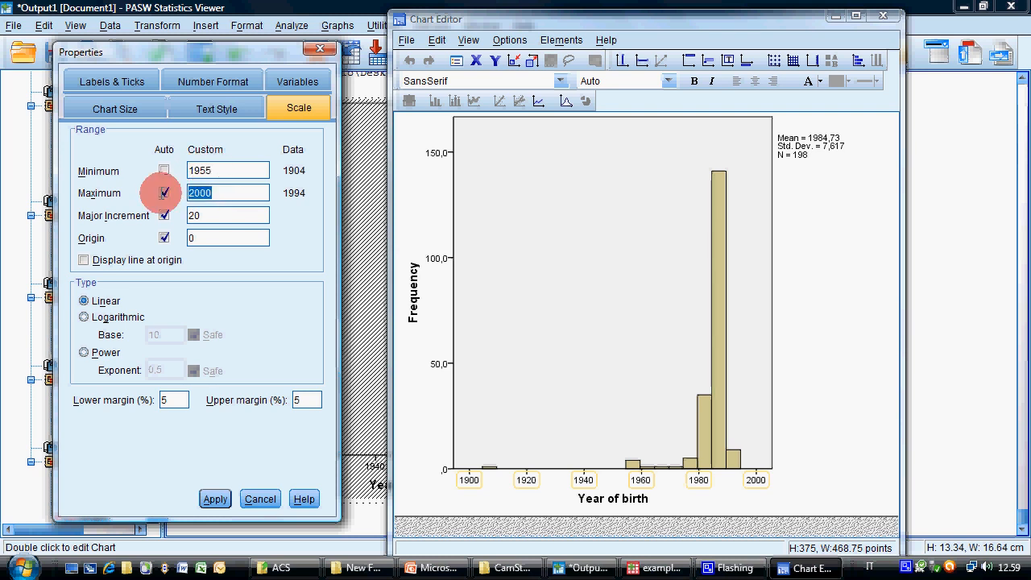
{"action": "type", "text": "1995"}
{"action": "left_click_drag", "start_coordinate": [212, 215], "coordinate": [143, 215]}
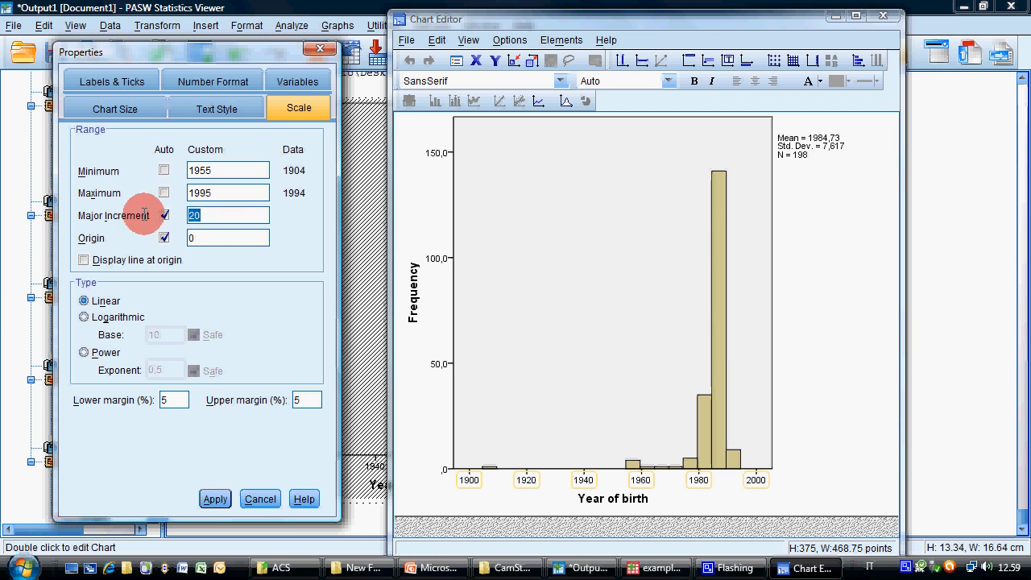
{"action": "type", "text": "5"}
{"action": "left_click", "coordinate": [216, 498]}
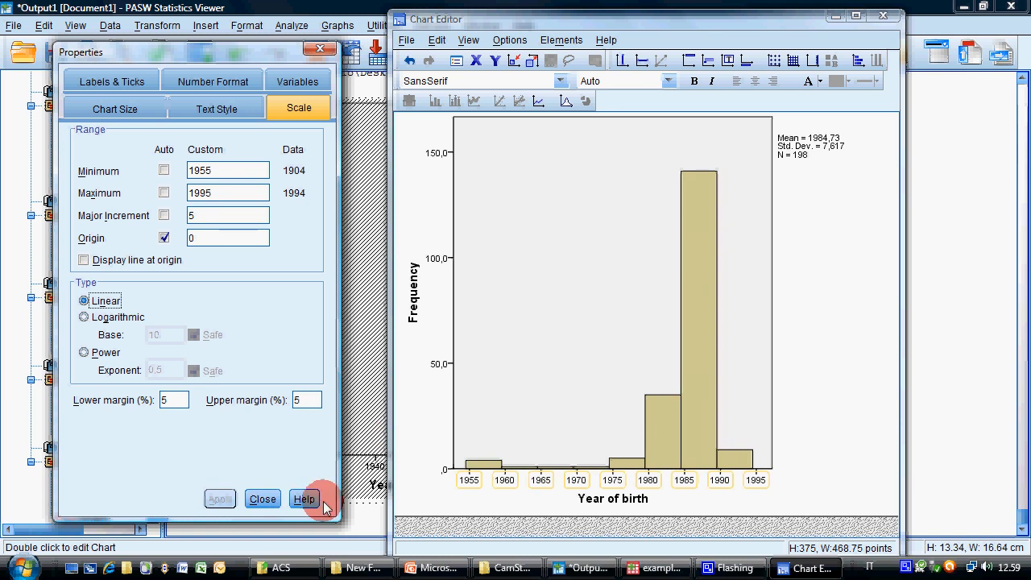
{"action": "left_click", "coordinate": [274, 499]}
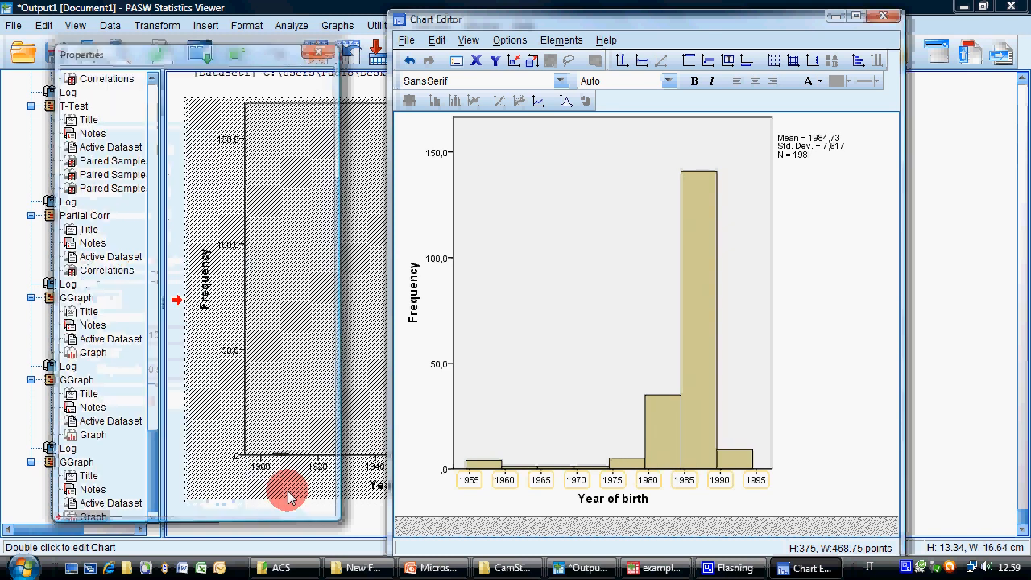
{"action": "left_click", "coordinate": [823, 364]}
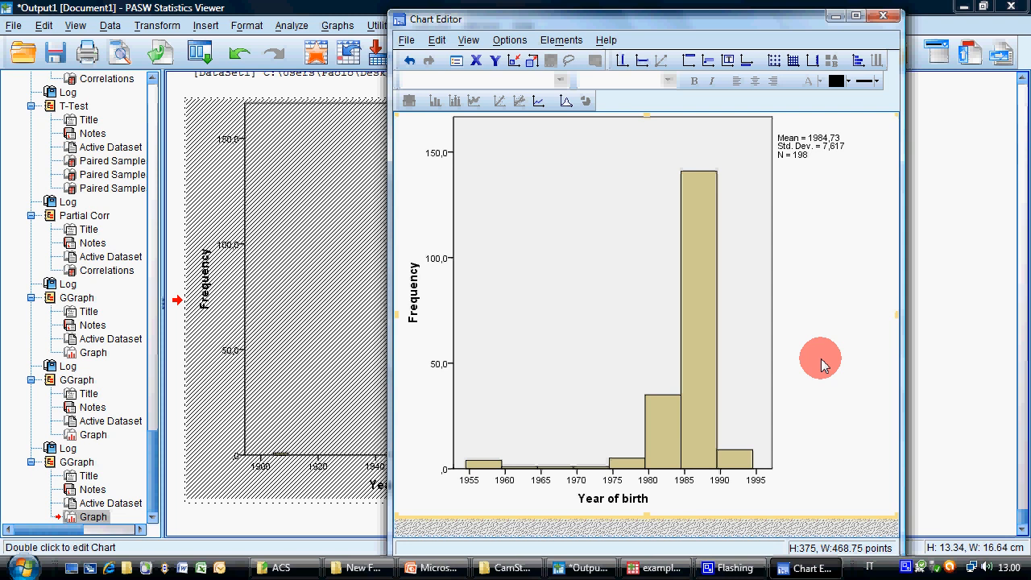
Step: Set custom X axis binning for the histogram bars with an interval width of 3 and apply it
{"action": "left_click", "coordinate": [700, 426]}
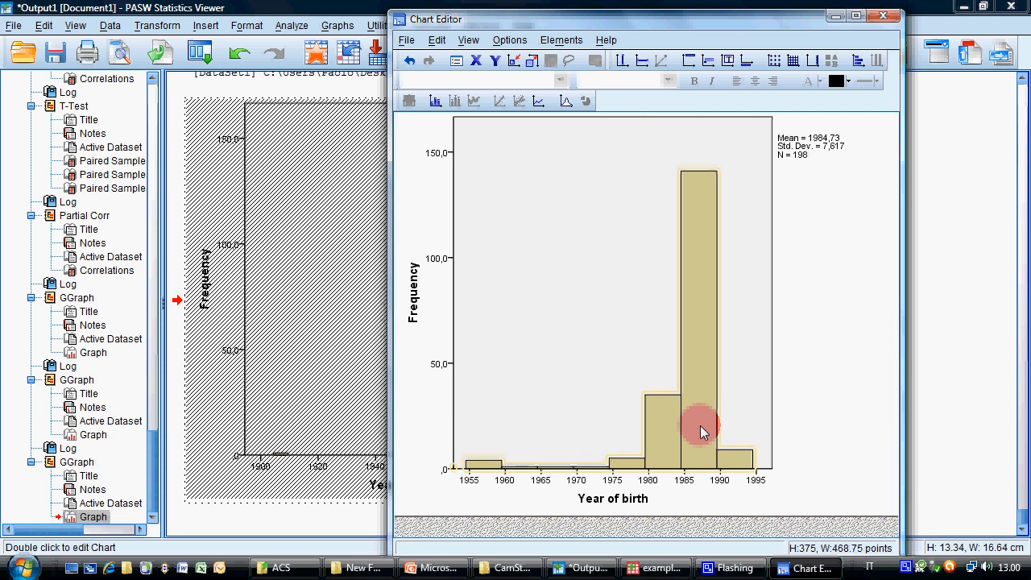
{"action": "double_click", "coordinate": [700, 425]}
{"action": "left_click", "coordinate": [207, 81]}
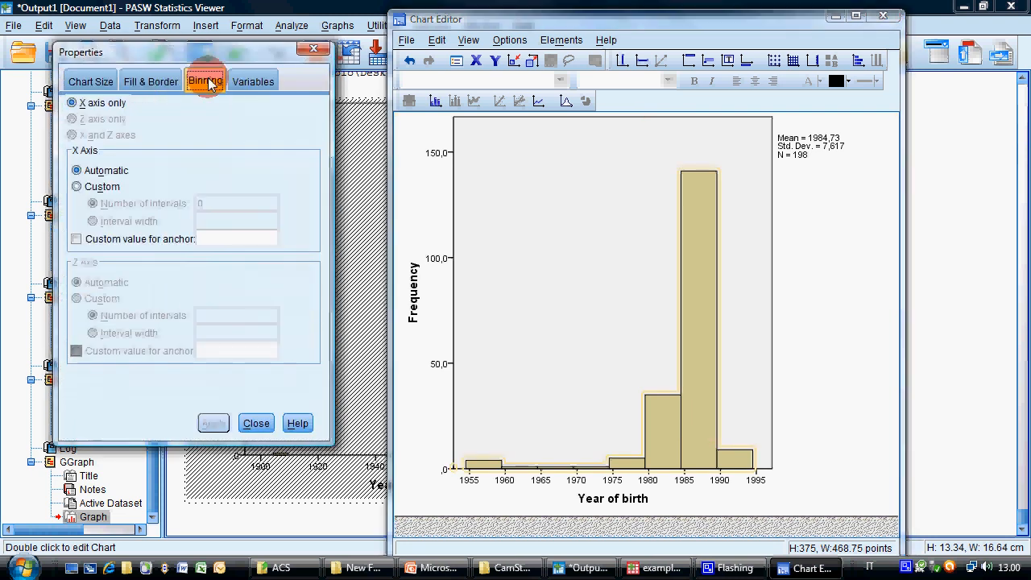
{"action": "left_click_drag", "start_coordinate": [196, 47], "coordinate": [226, 69]}
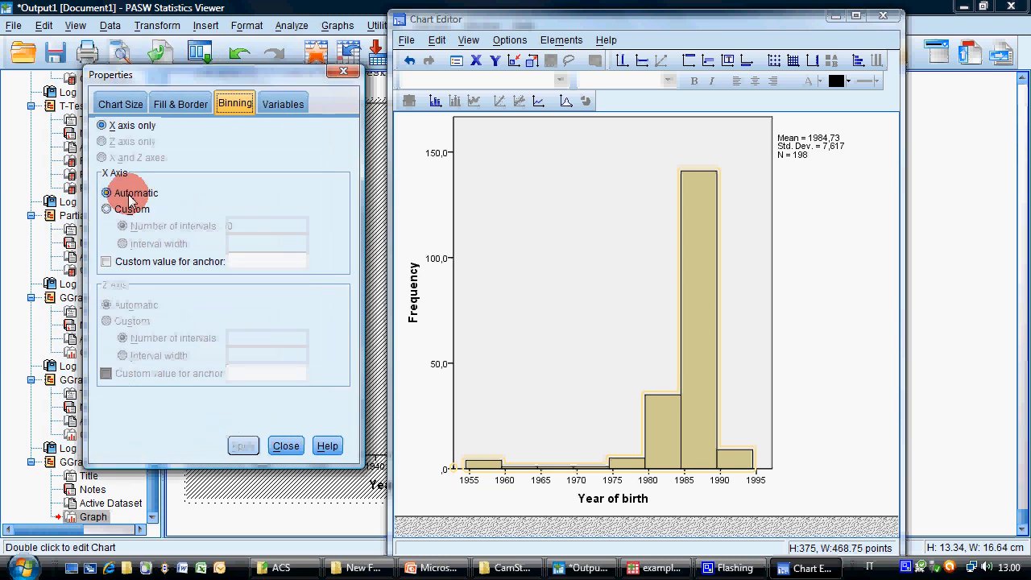
{"action": "left_click", "coordinate": [125, 208]}
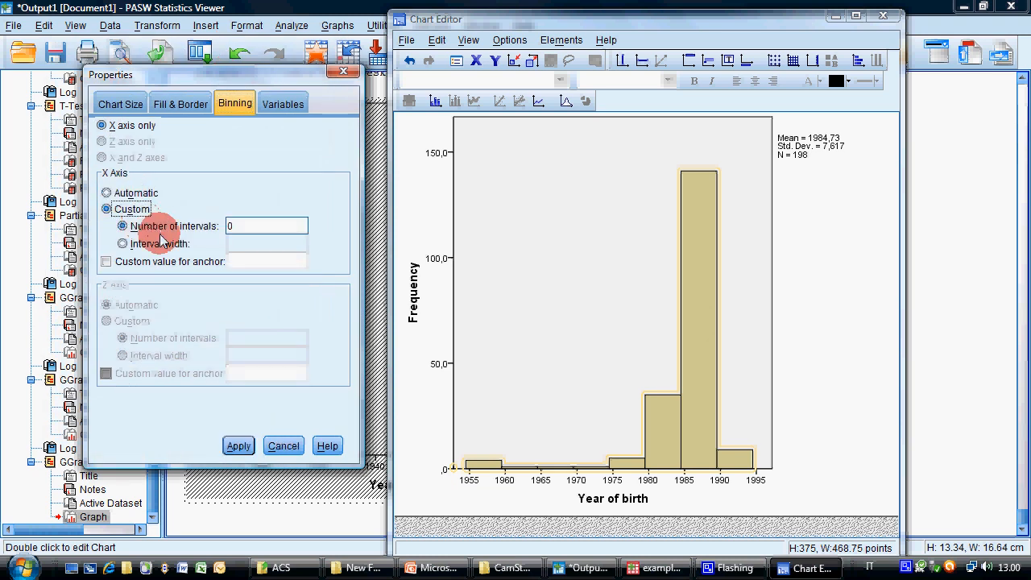
{"action": "left_click", "coordinate": [162, 241]}
{"action": "left_click", "coordinate": [244, 240]}
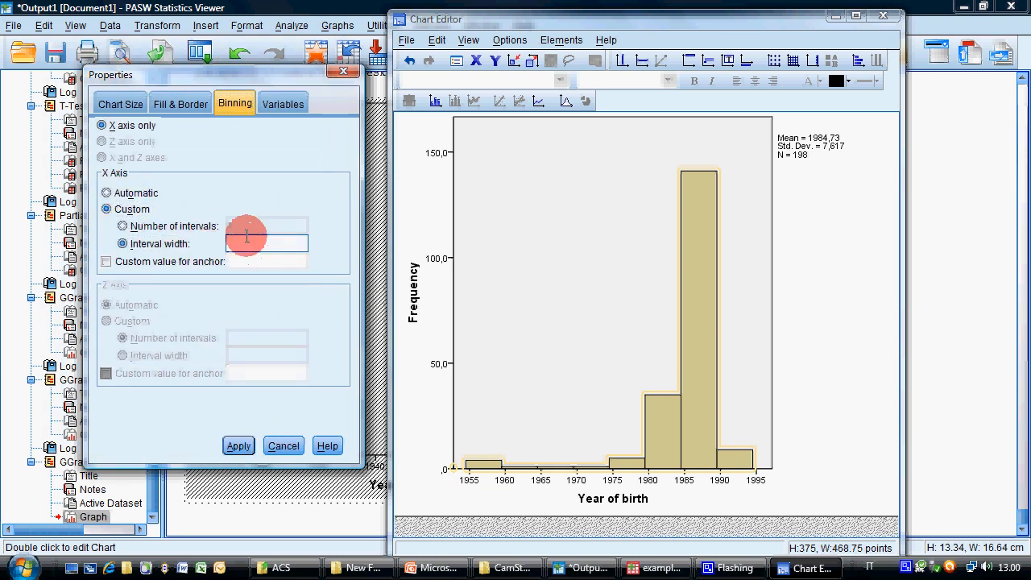
{"action": "type", "text": "3"}
{"action": "left_click", "coordinate": [260, 347]}
{"action": "left_click", "coordinate": [238, 446]}
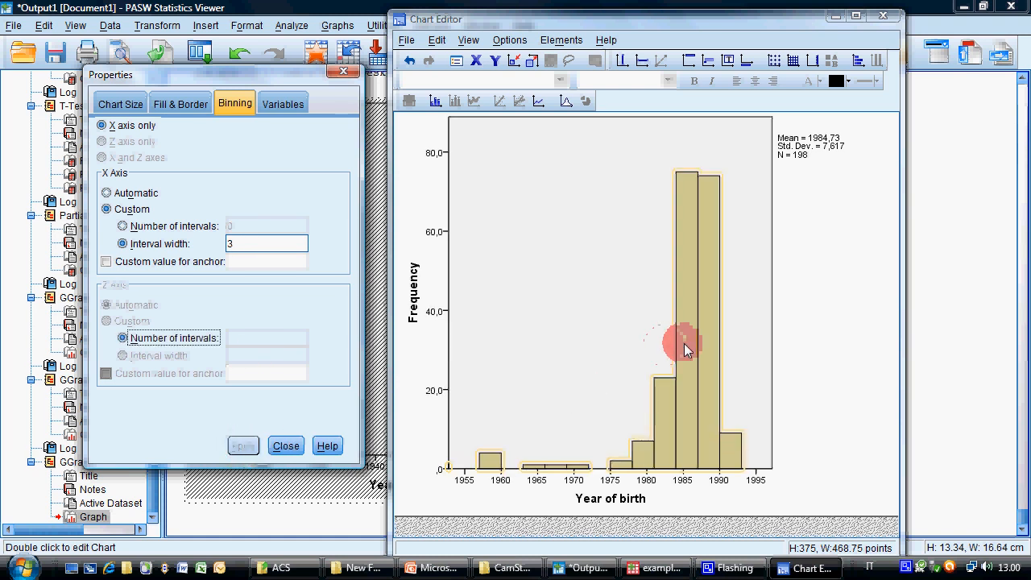
Step: Try interval widths of 2 and 7 for the histogram bins, applying each one
{"action": "left_click_drag", "start_coordinate": [249, 245], "coordinate": [215, 242]}
{"action": "type", "text": "2"}
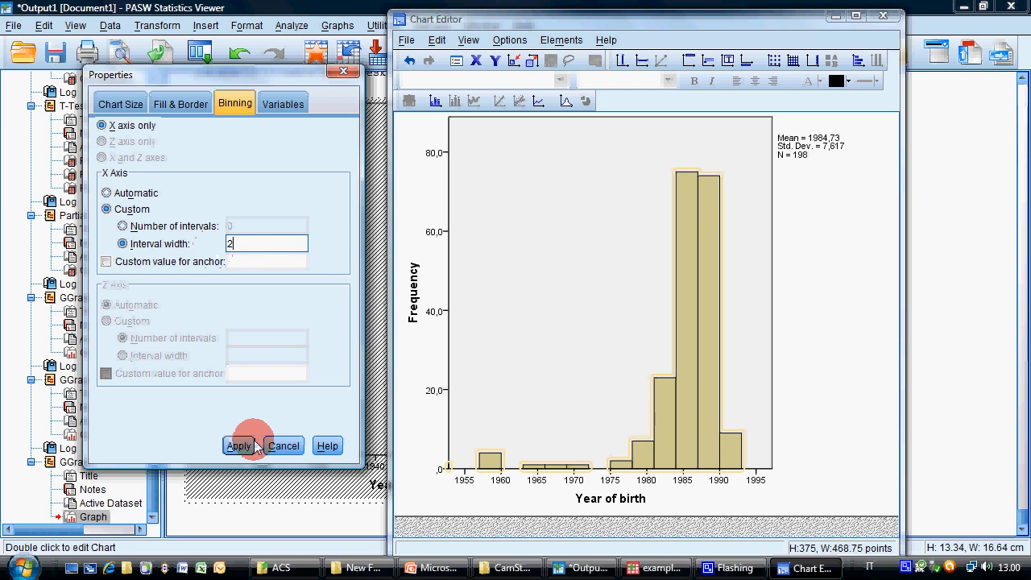
{"action": "left_click", "coordinate": [254, 445]}
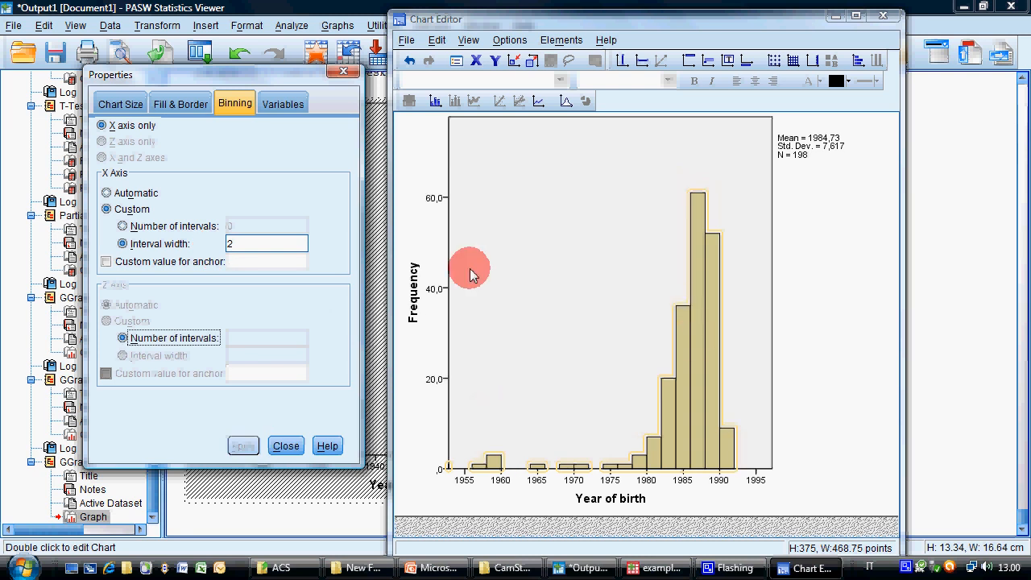
{"action": "left_click_drag", "start_coordinate": [247, 243], "coordinate": [204, 241]}
{"action": "type", "text": "7"}
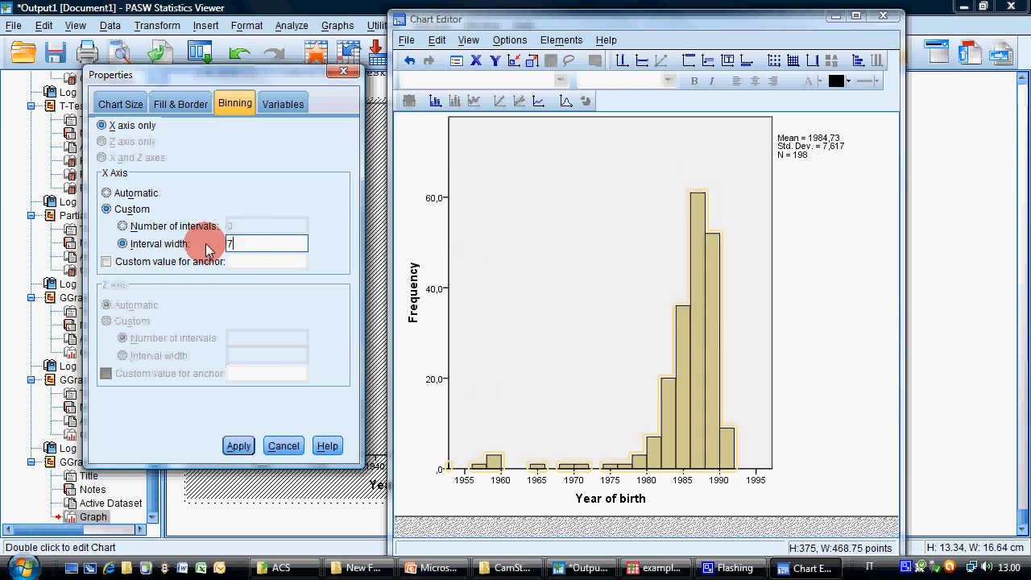
{"action": "left_click", "coordinate": [238, 445]}
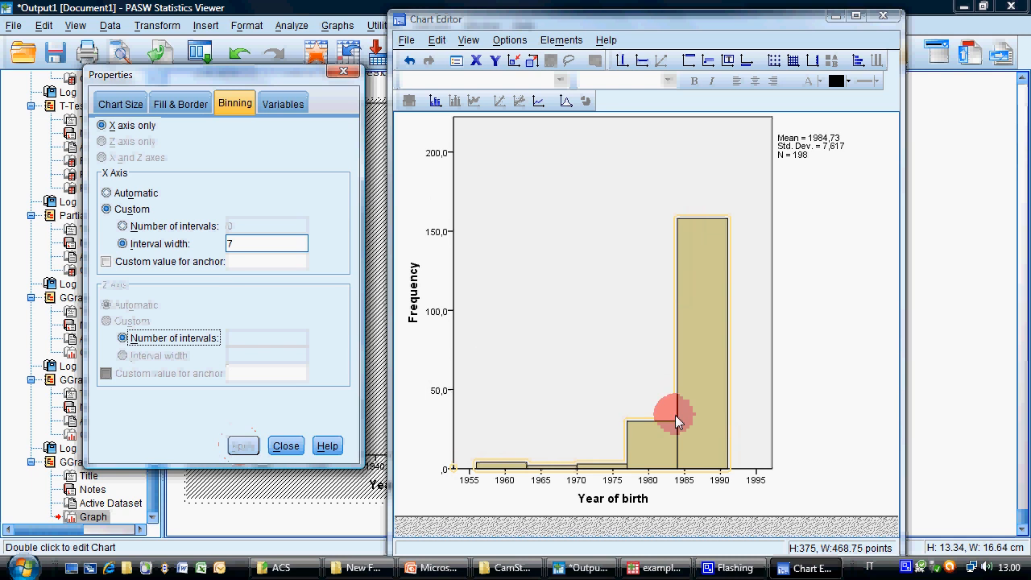
{"action": "left_click", "coordinate": [707, 318]}
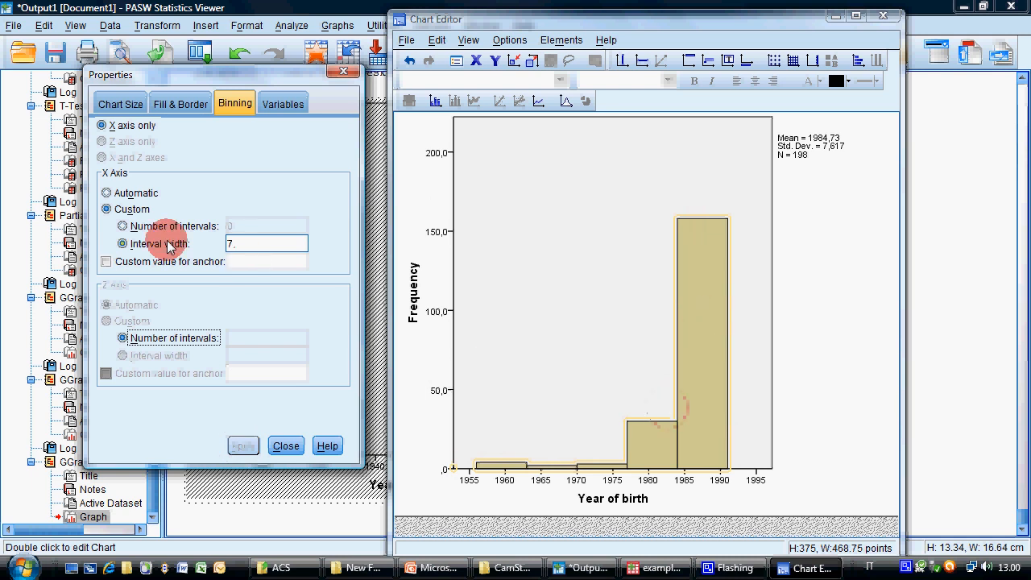
Step: Try binning the X axis by number of intervals, applying 10 and 20
{"action": "left_click", "coordinate": [123, 226]}
{"action": "left_click_drag", "start_coordinate": [254, 226], "coordinate": [220, 228]}
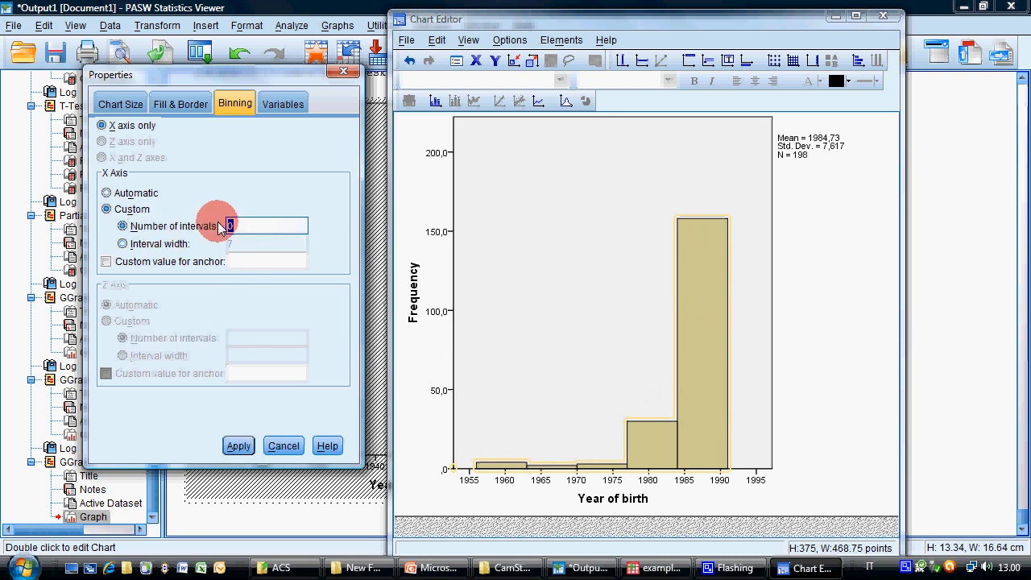
{"action": "type", "text": "10"}
{"action": "left_click", "coordinate": [240, 448]}
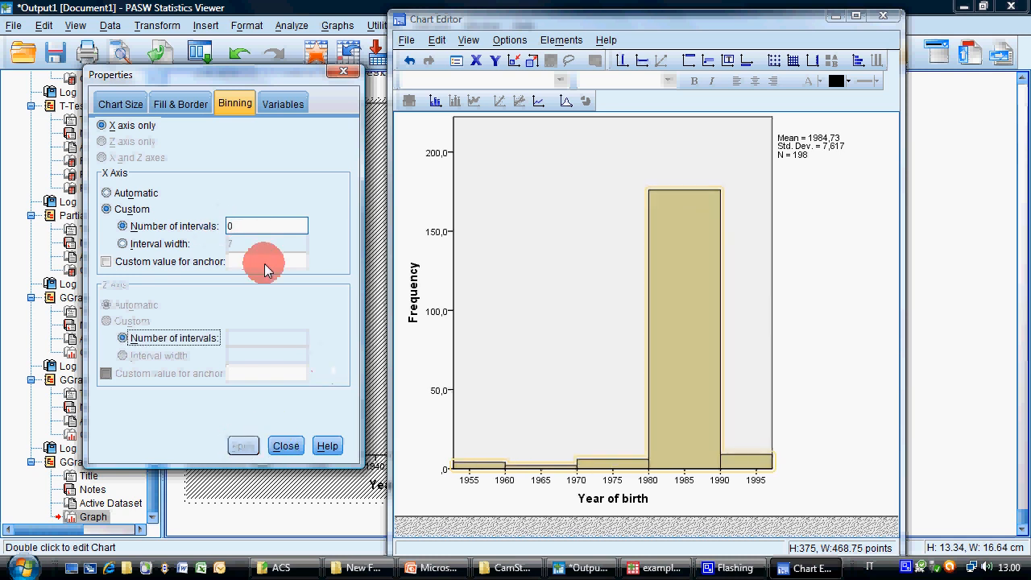
{"action": "double_click", "coordinate": [266, 226]}
{"action": "type", "text": "2"}
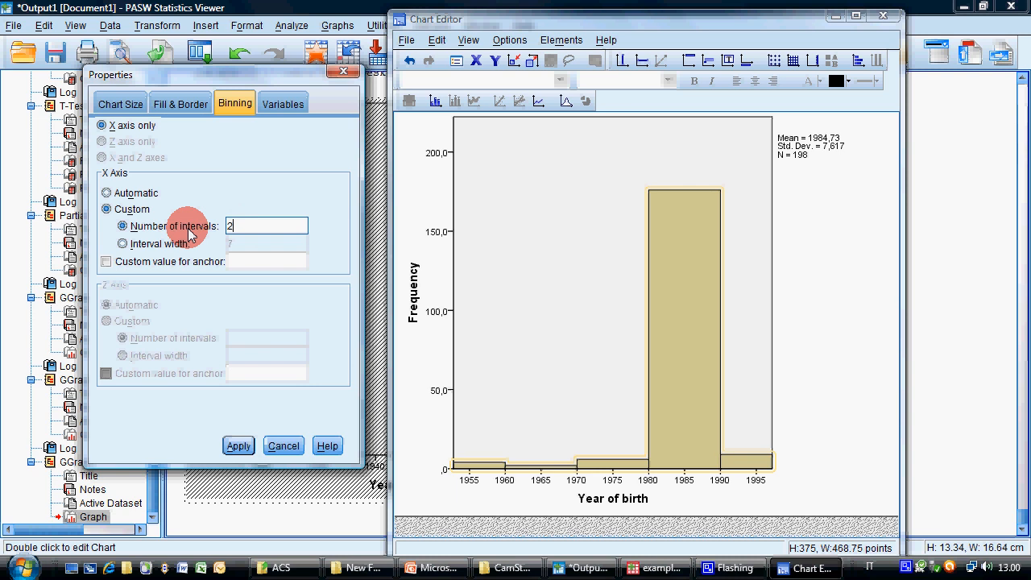
{"action": "type", "text": "0"}
{"action": "left_click", "coordinate": [238, 445]}
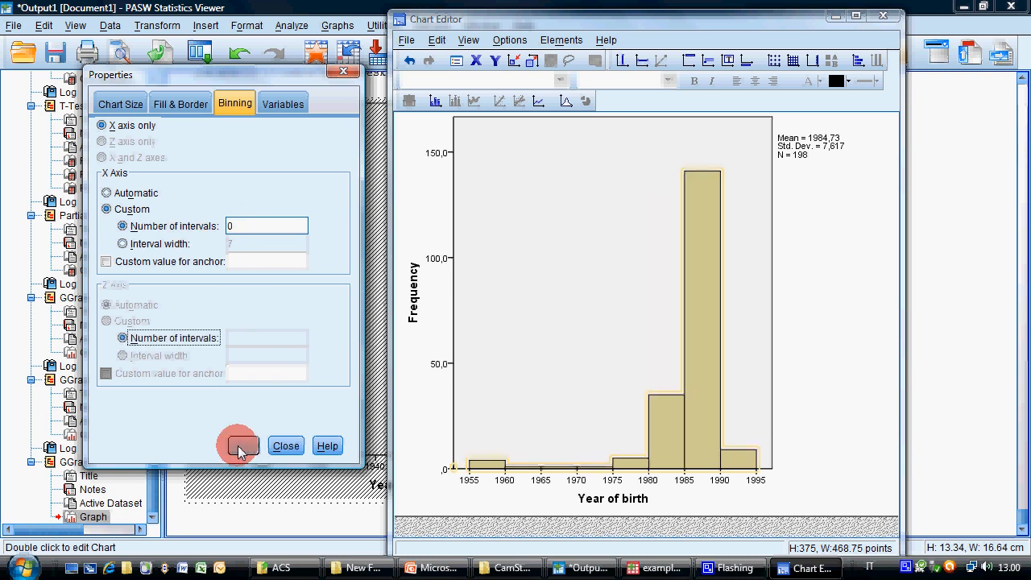
Step: Switch the X axis binning back to interval width, set it to 5, apply it, and close the properties
{"action": "left_click", "coordinate": [257, 226]}
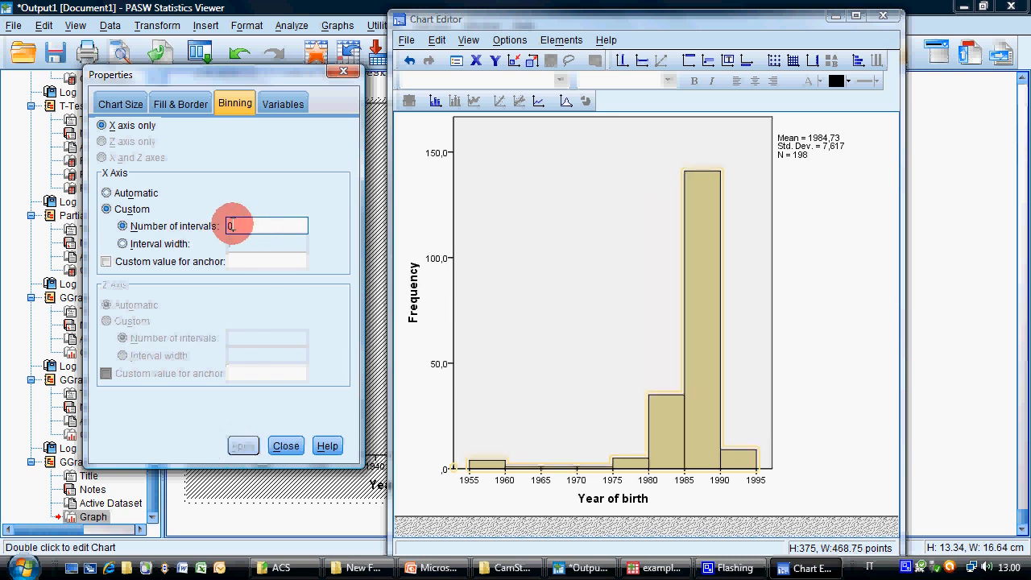
{"action": "double_click", "coordinate": [247, 226]}
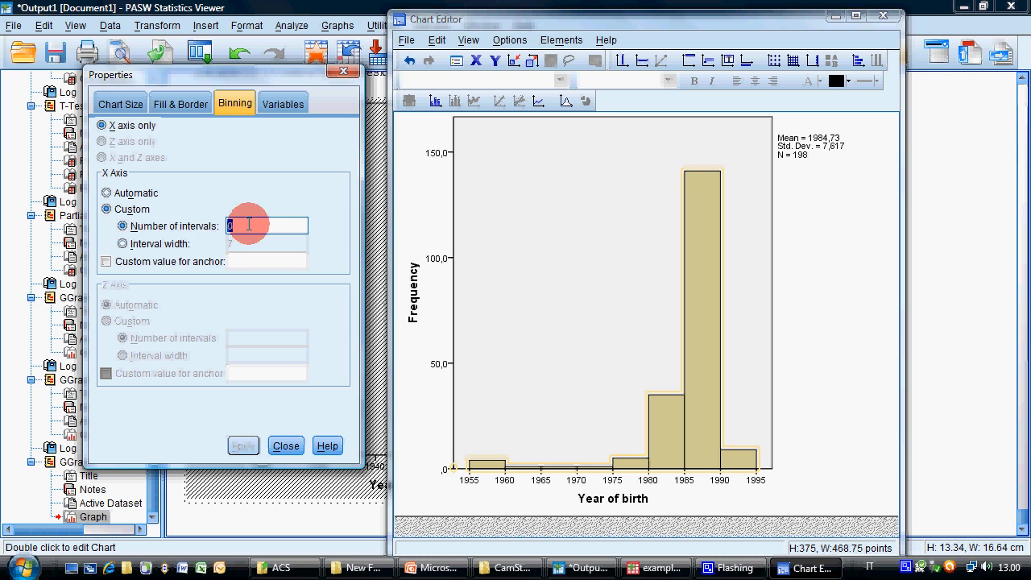
{"action": "left_click", "coordinate": [248, 227]}
{"action": "left_click", "coordinate": [123, 244]}
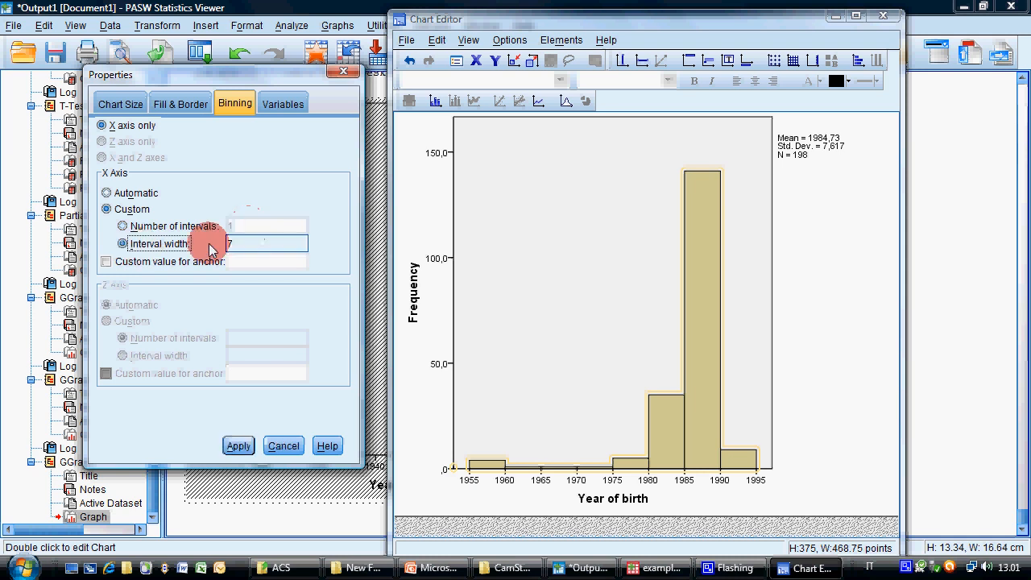
{"action": "left_click", "coordinate": [514, 308]}
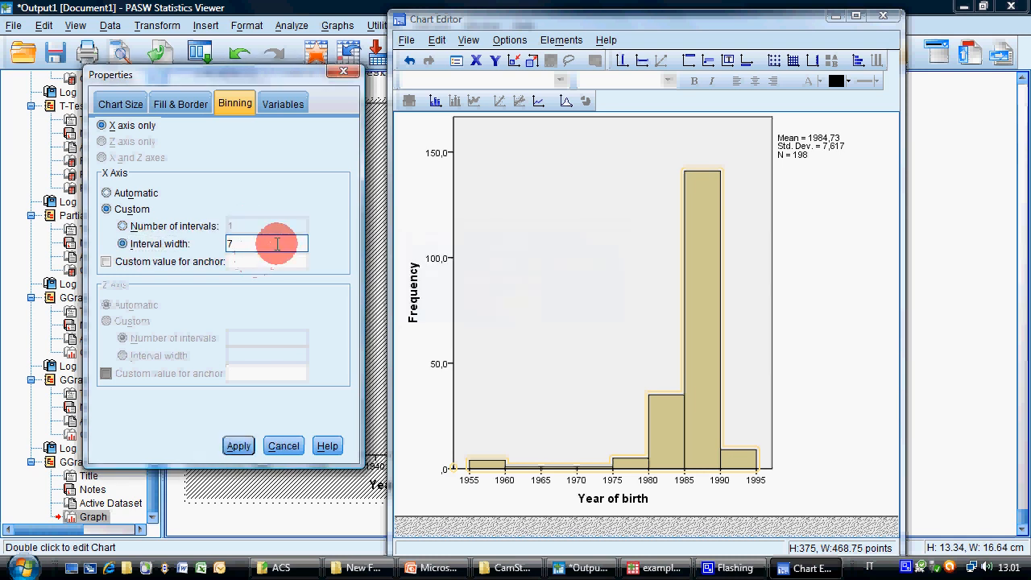
{"action": "left_click_drag", "start_coordinate": [276, 243], "coordinate": [200, 243]}
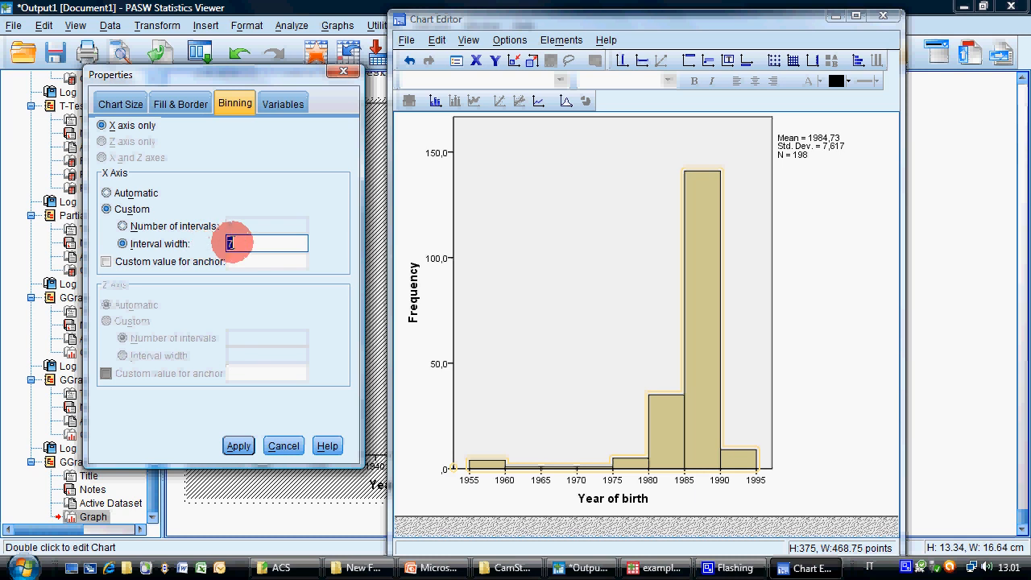
{"action": "type", "text": "5"}
{"action": "left_click", "coordinate": [239, 445]}
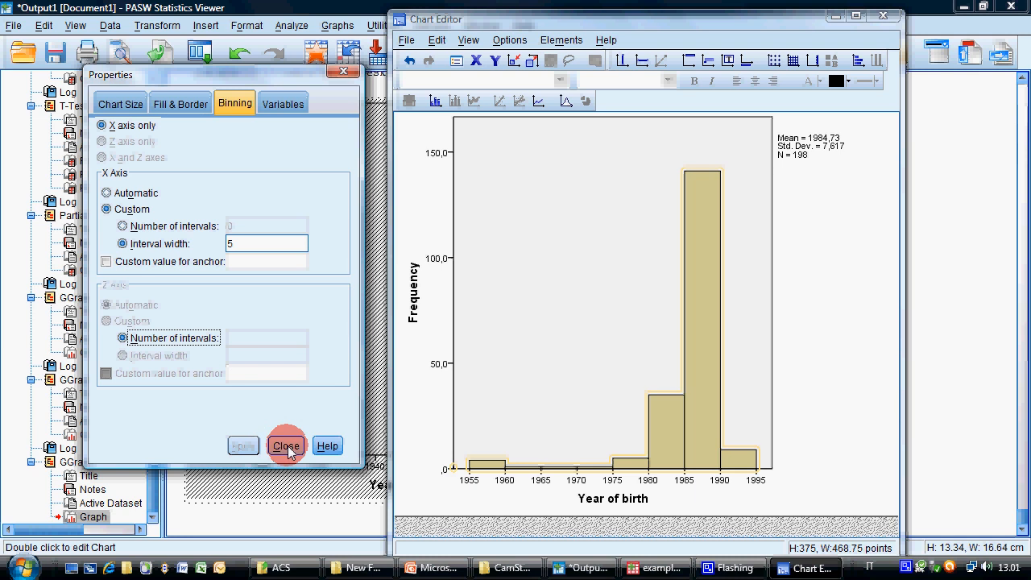
{"action": "left_click", "coordinate": [292, 448]}
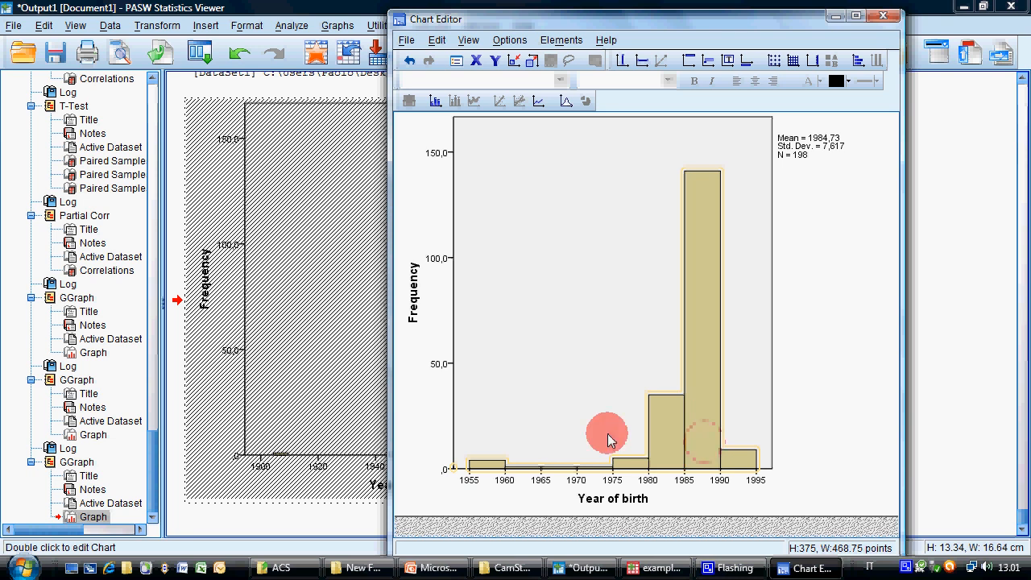
Step: Add a normal distribution curve with automatic parameters to the Year of birth histogram
{"action": "left_click", "coordinate": [564, 107]}
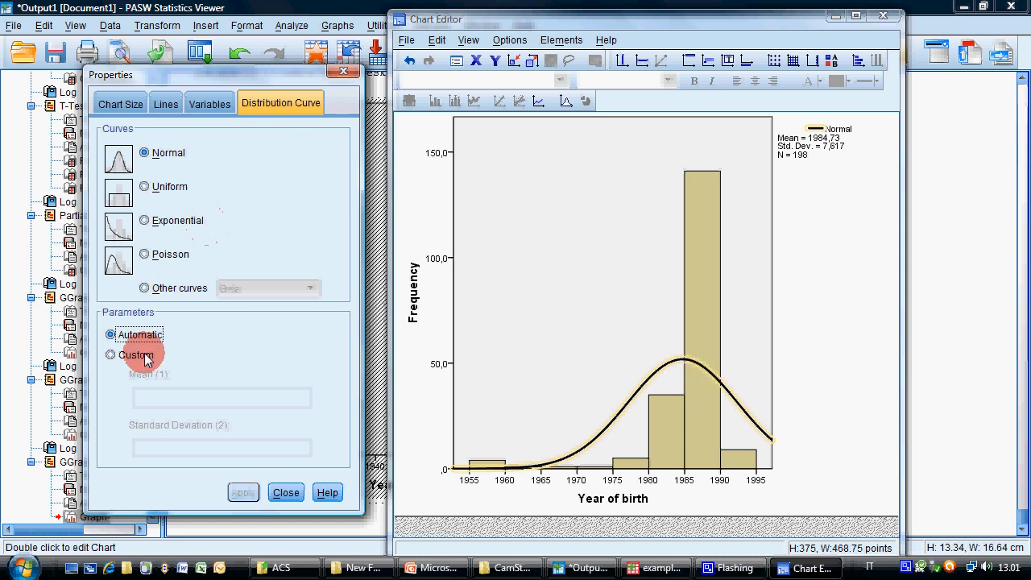
{"action": "left_click", "coordinate": [286, 493]}
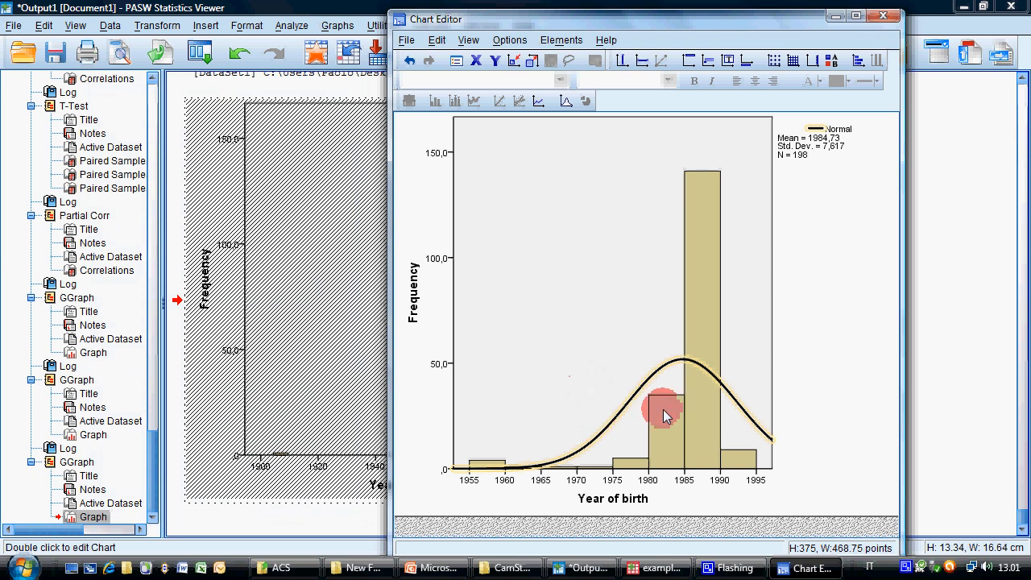
Step: Check the normal curve on the histogram, and close the Chart Editor to update the chart in the output
{"action": "left_click", "coordinate": [617, 411]}
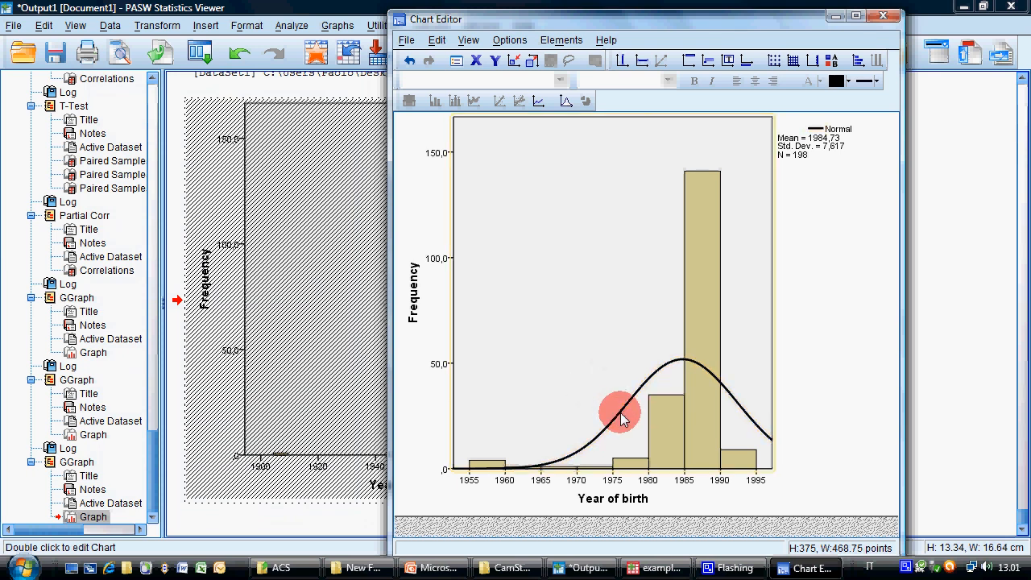
{"action": "left_click", "coordinate": [621, 417]}
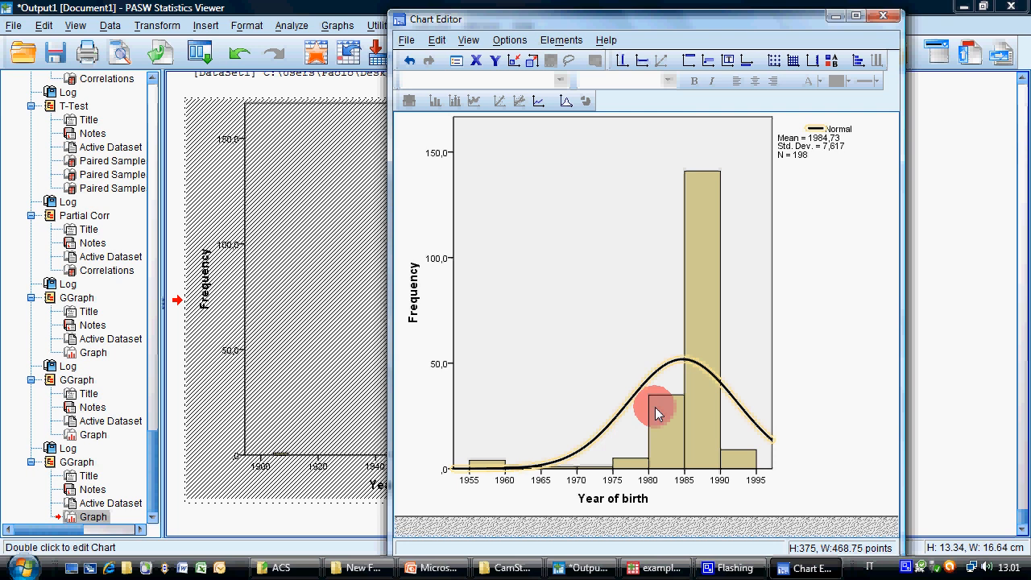
{"action": "right_click", "coordinate": [628, 403]}
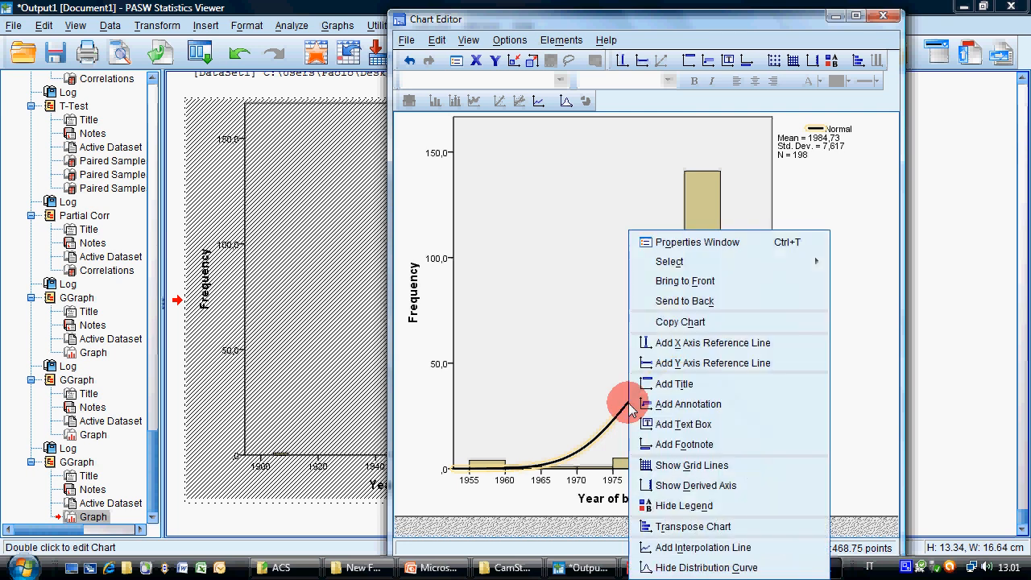
{"action": "left_click", "coordinate": [614, 425]}
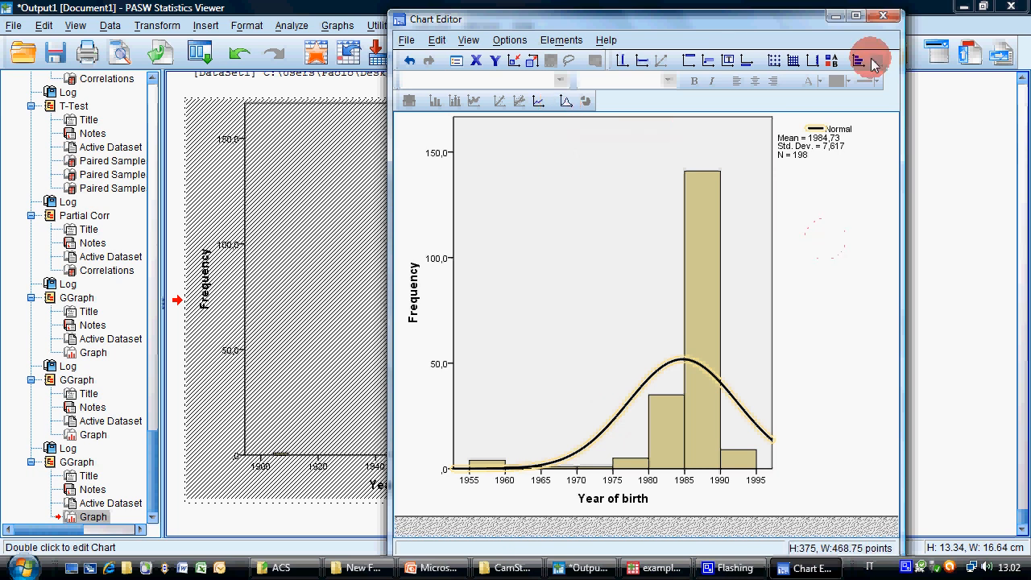
{"action": "left_click", "coordinate": [882, 15]}
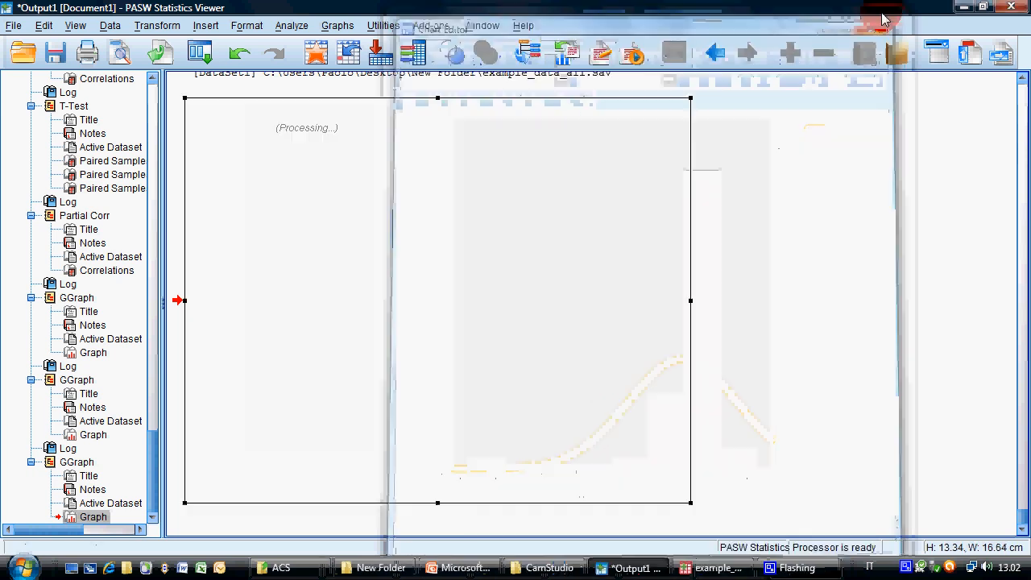
{"action": "left_click", "coordinate": [588, 339]}
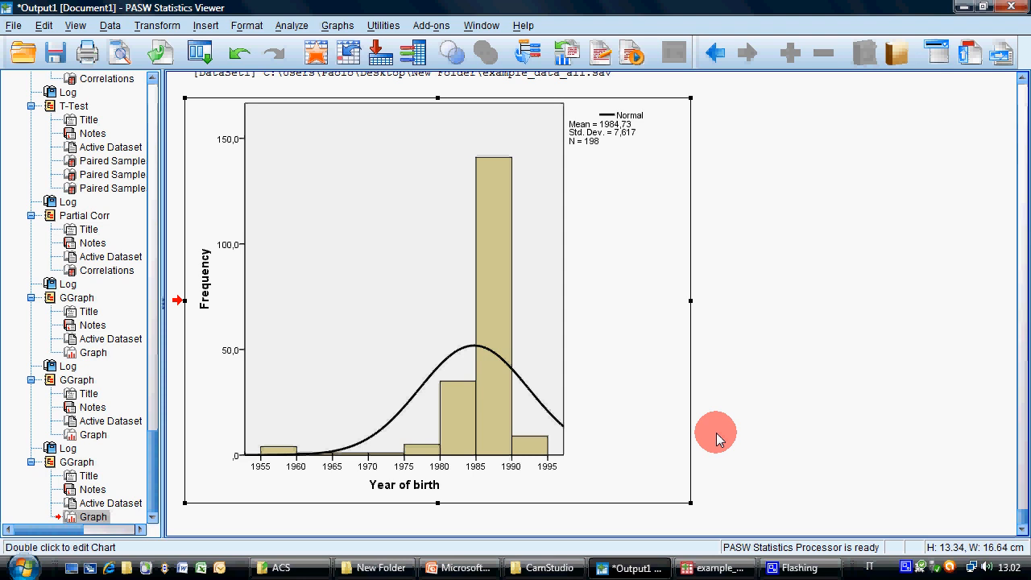
{"action": "left_click", "coordinate": [501, 407]}
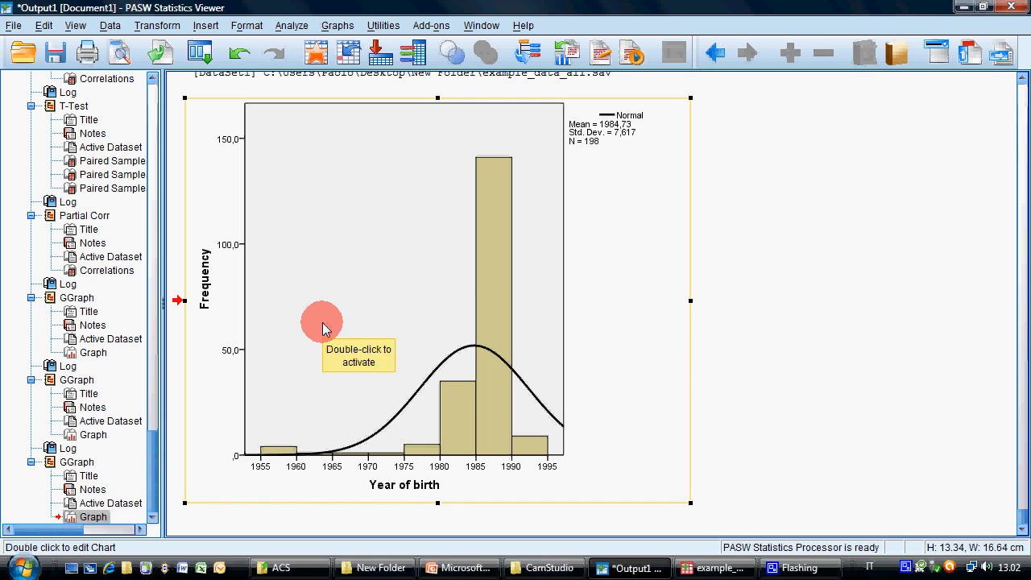
Step: Create a 1-D boxplot of Year of birth with the Chart Builder
{"action": "left_click", "coordinate": [292, 26]}
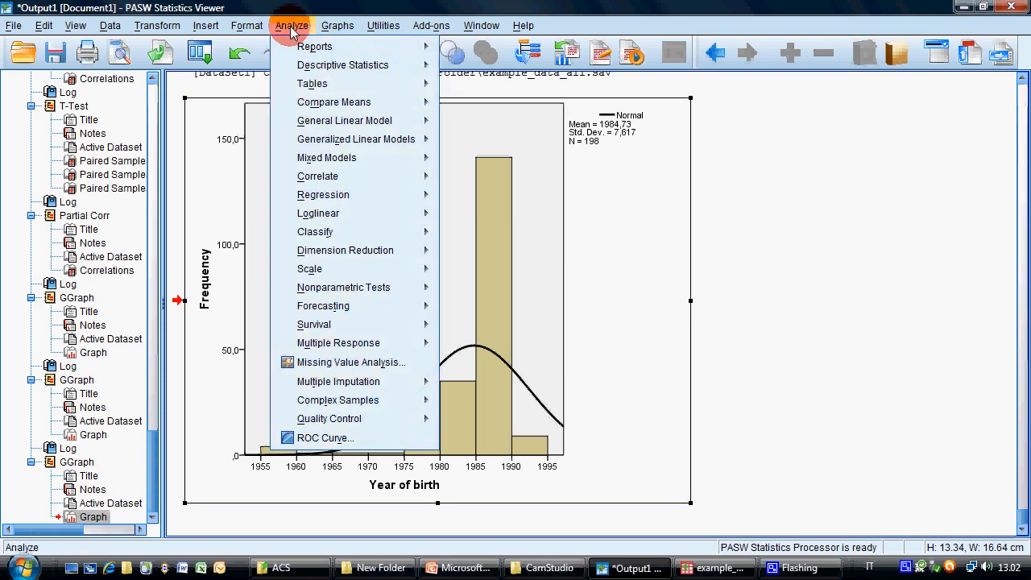
{"action": "left_click", "coordinate": [403, 46]}
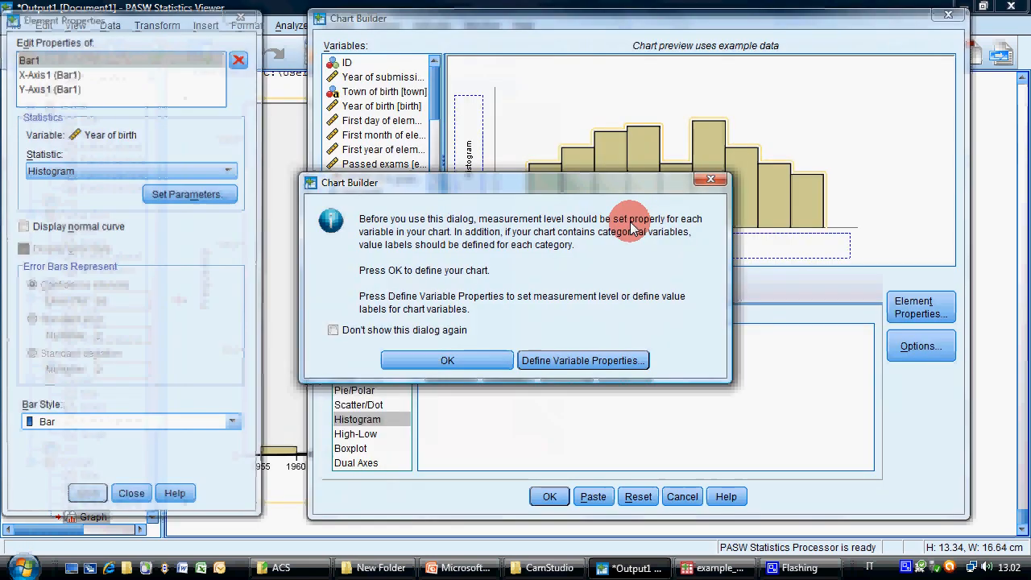
{"action": "left_click", "coordinate": [508, 361]}
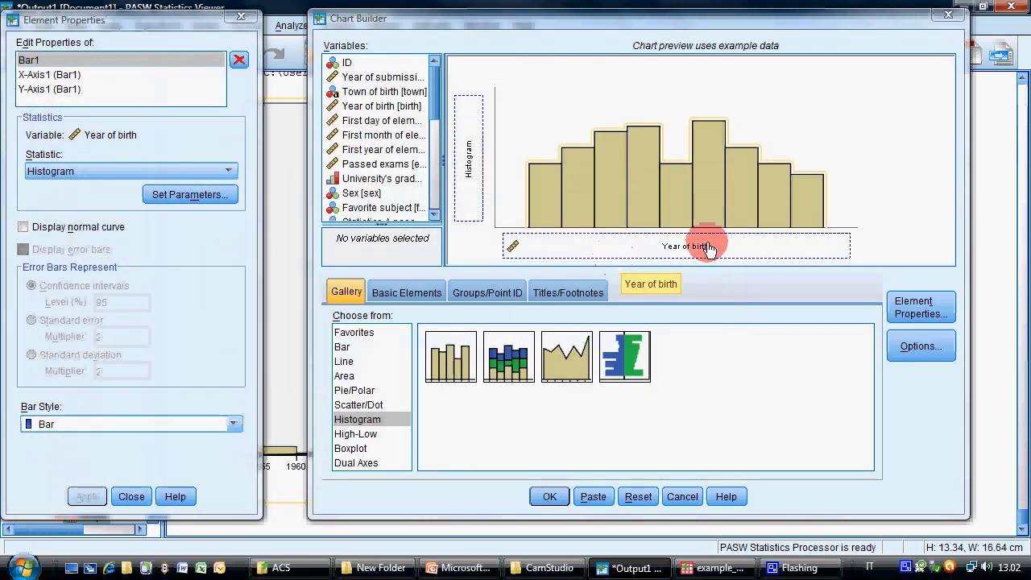
{"action": "left_click", "coordinate": [351, 448]}
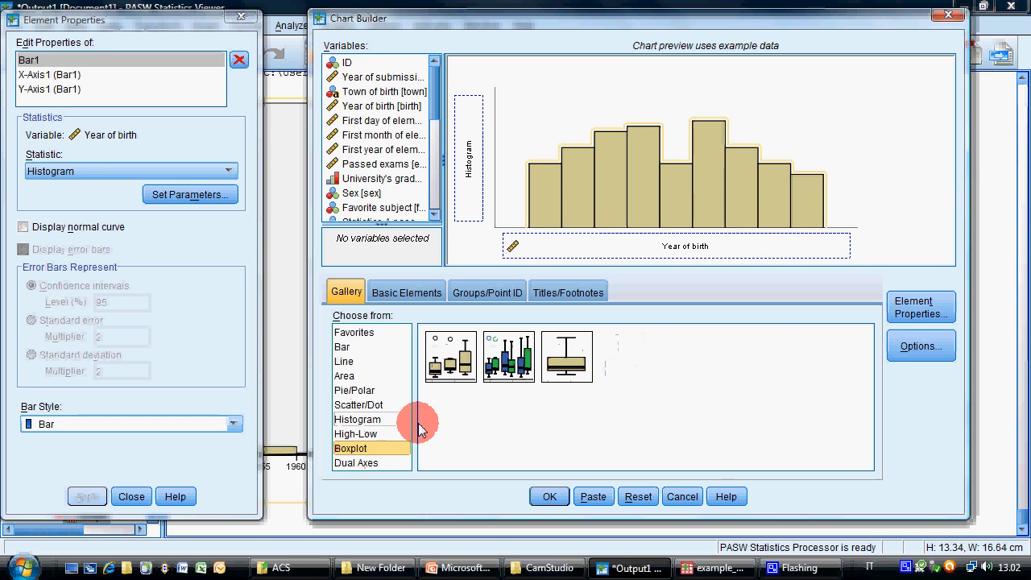
{"action": "left_click", "coordinate": [566, 358]}
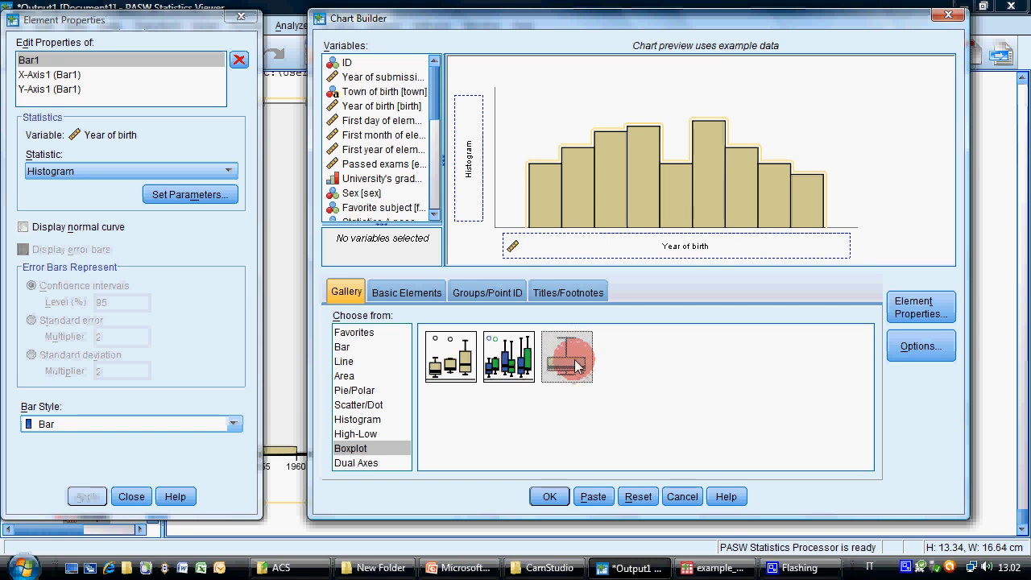
{"action": "double_click", "coordinate": [574, 364]}
{"action": "left_click", "coordinate": [551, 493]}
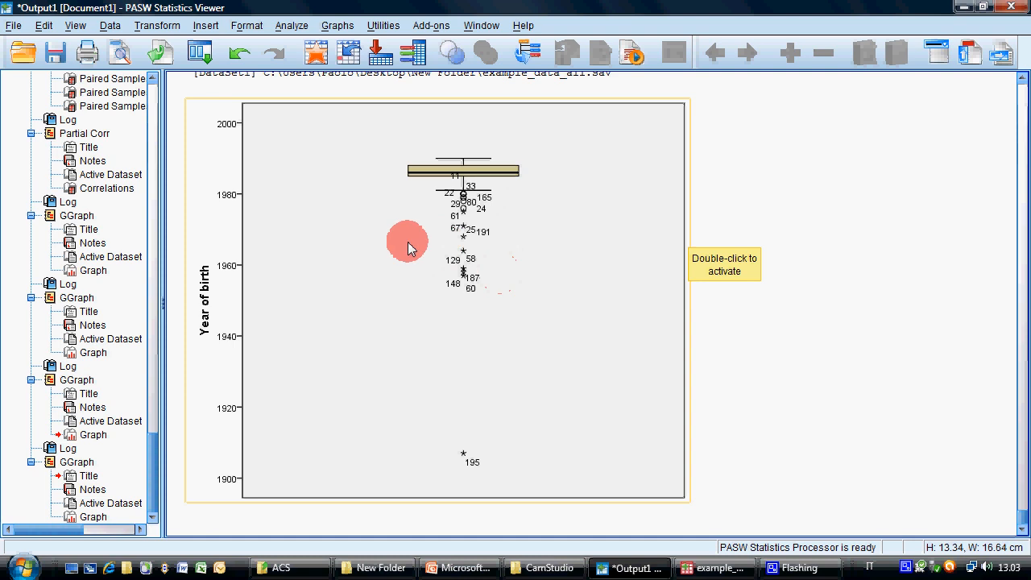
Step: Open the Year of birth boxplot for editing and recolor its median line red (239, 51, 56)
{"action": "left_click", "coordinate": [473, 464]}
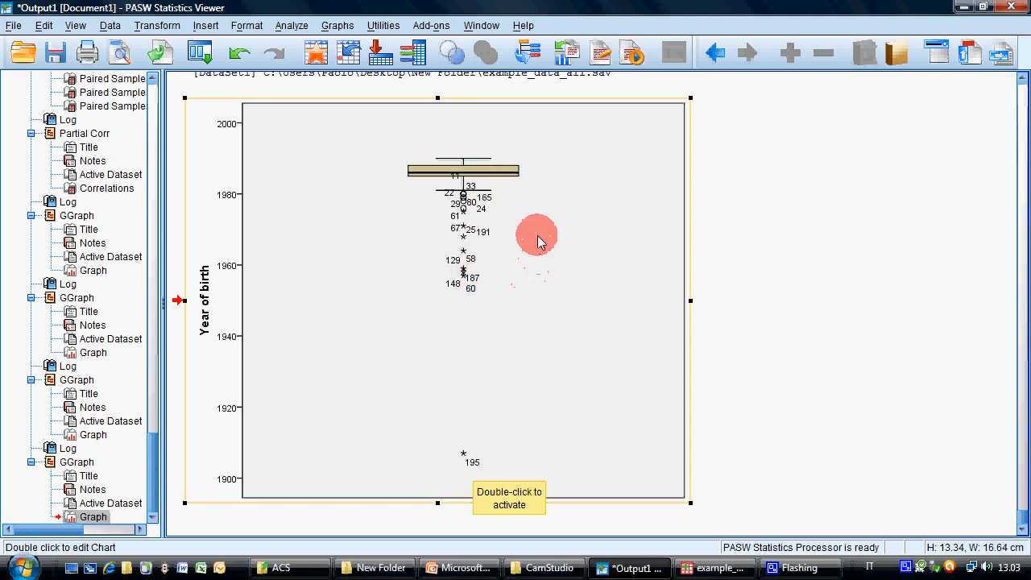
{"action": "double_click", "coordinate": [471, 179]}
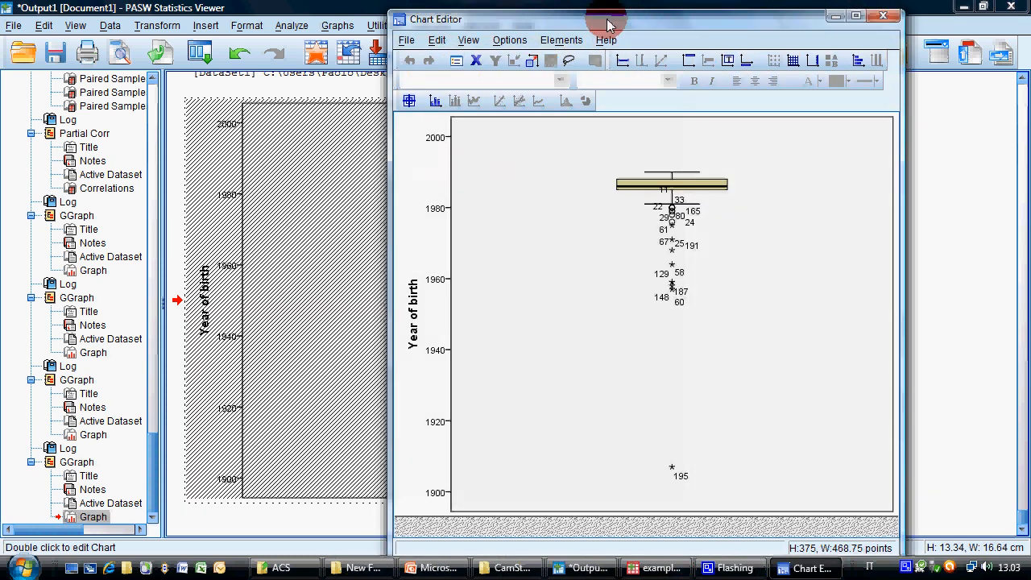
{"action": "double_click", "coordinate": [585, 192]}
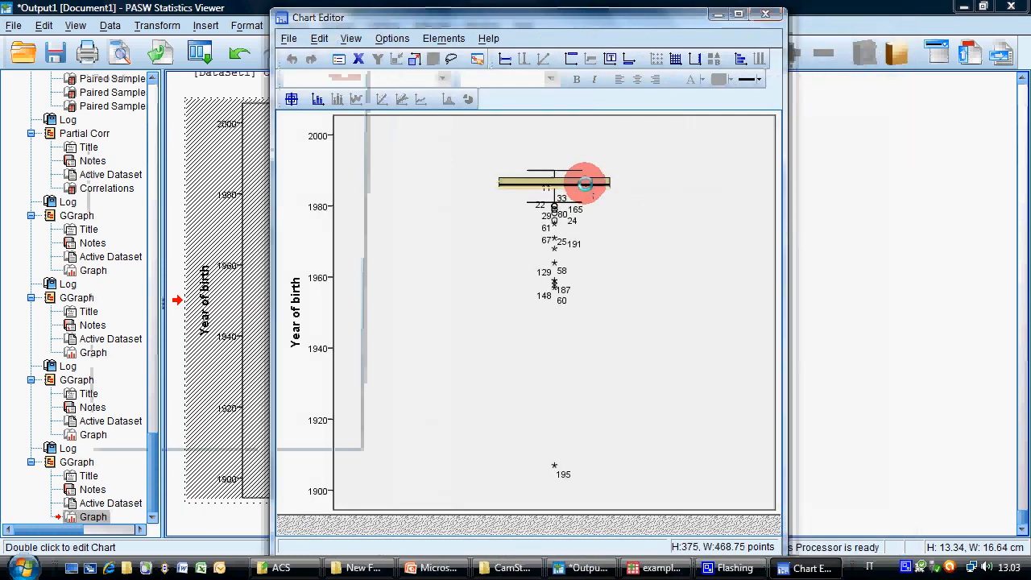
{"action": "left_click_drag", "start_coordinate": [443, 20], "coordinate": [597, 18]}
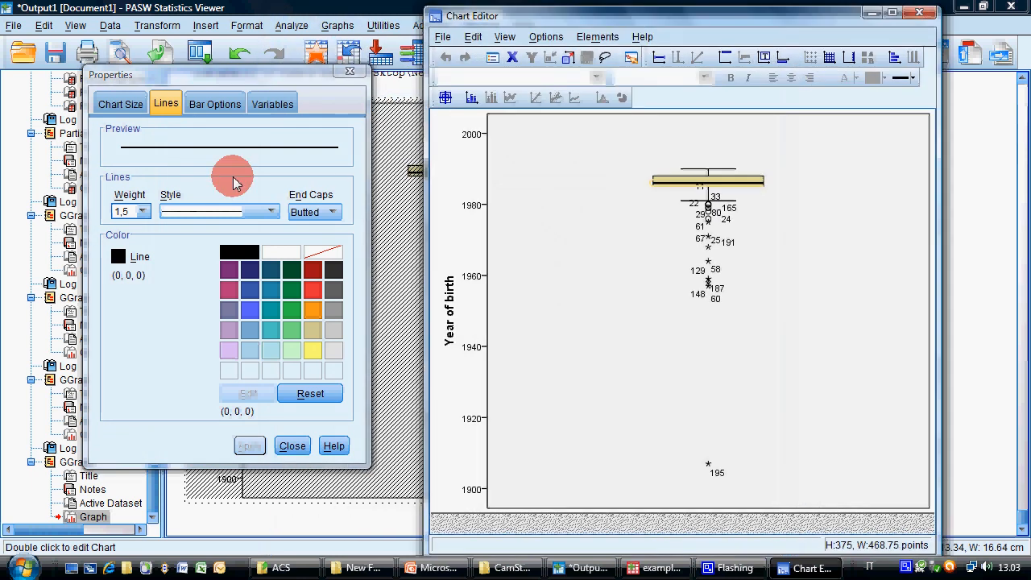
{"action": "left_click", "coordinate": [311, 270]}
{"action": "left_click", "coordinate": [313, 289]}
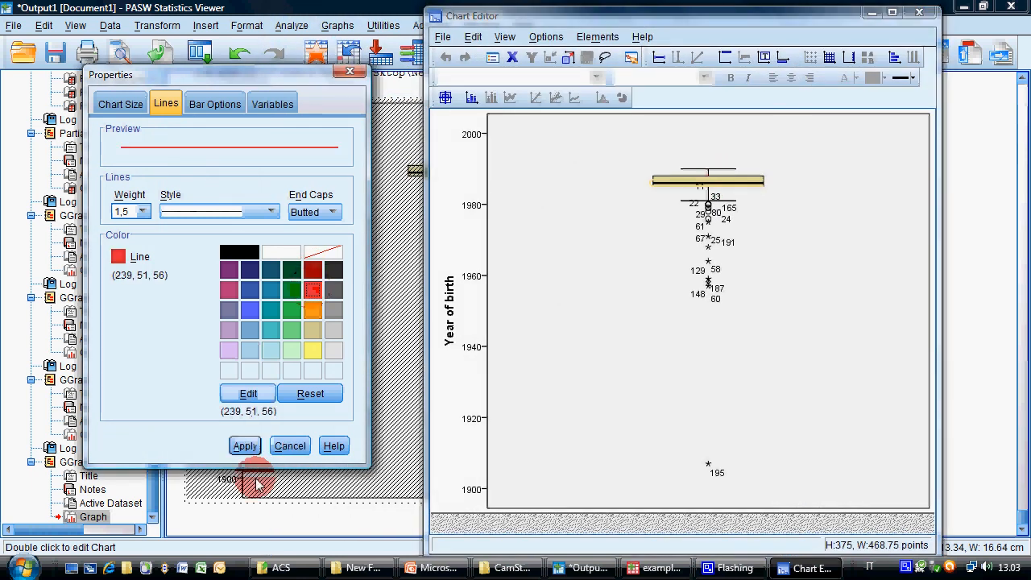
{"action": "left_click", "coordinate": [250, 445]}
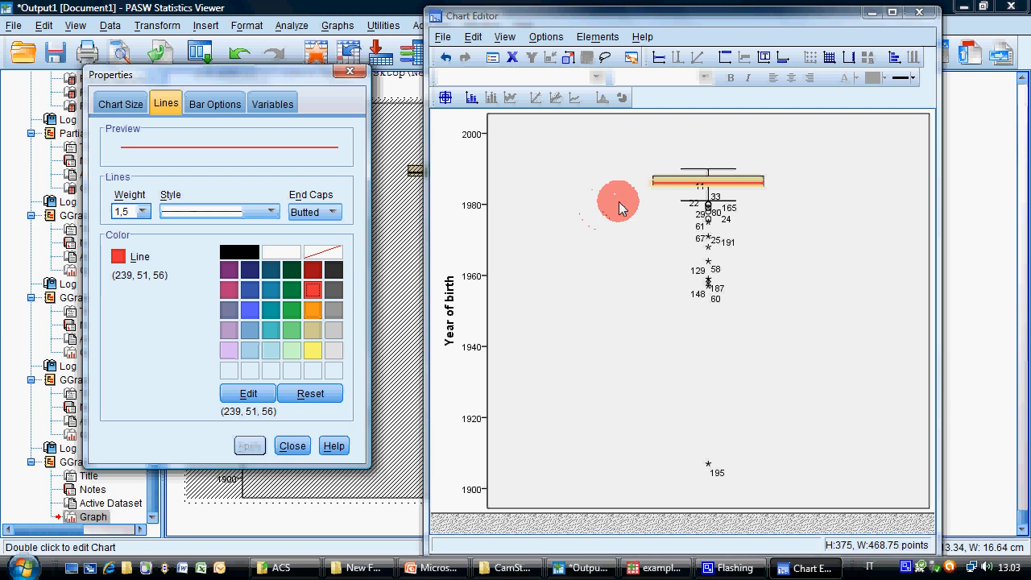
Step: Widen the boxplot's box to 74% and apply the change
{"action": "left_click", "coordinate": [685, 181]}
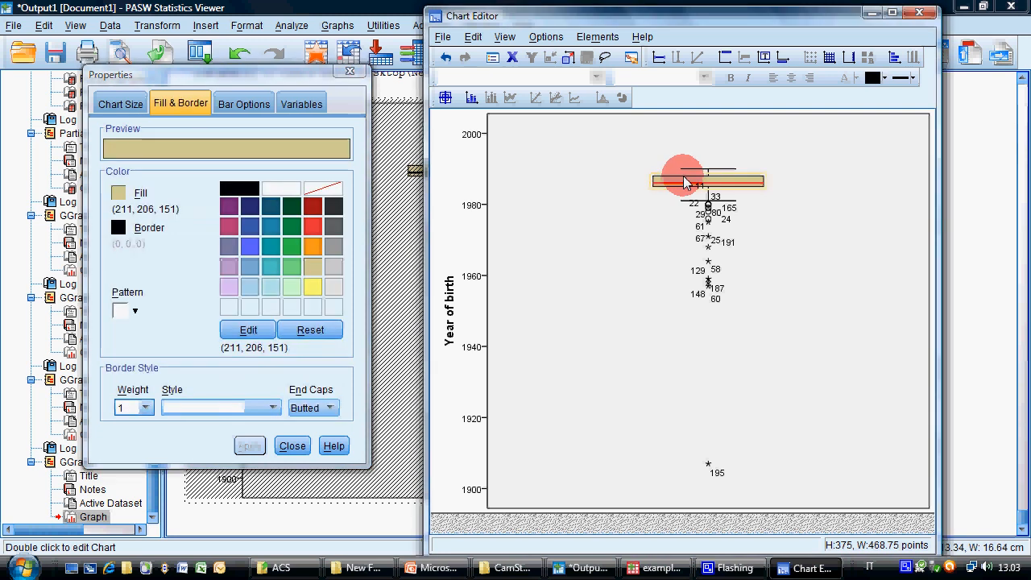
{"action": "left_click", "coordinate": [244, 104]}
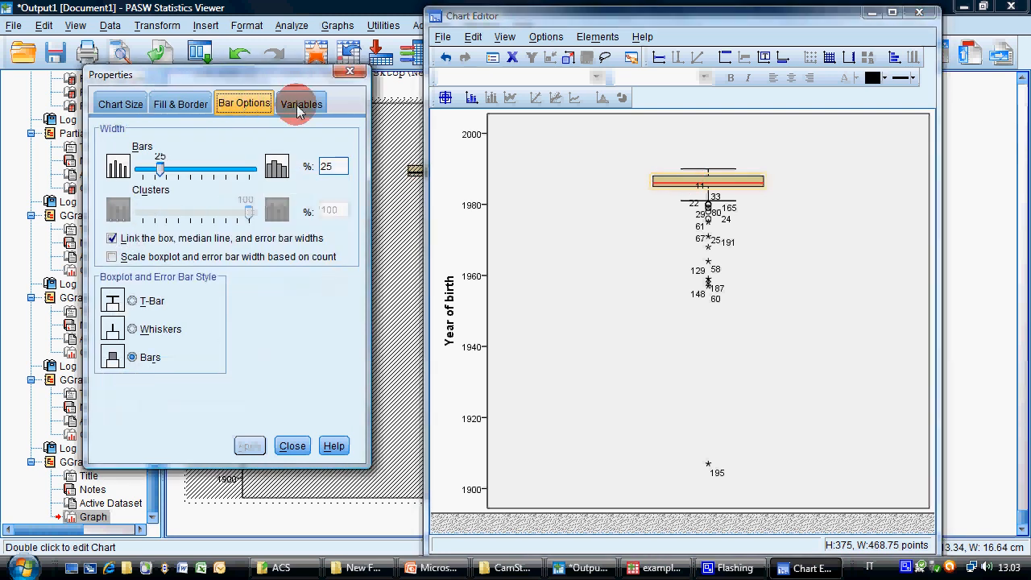
{"action": "left_click_drag", "start_coordinate": [160, 169], "coordinate": [218, 168]}
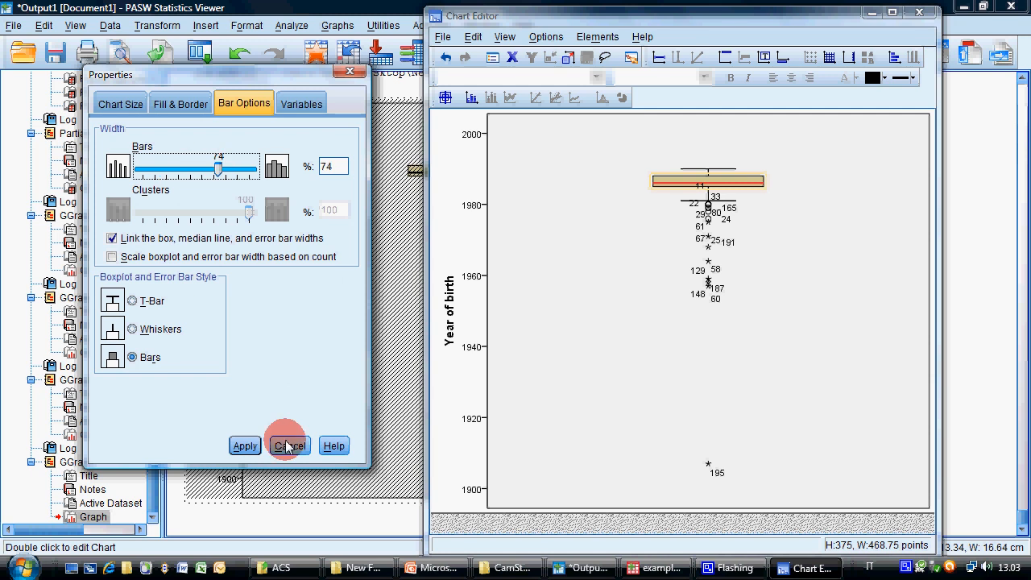
{"action": "left_click", "coordinate": [249, 447]}
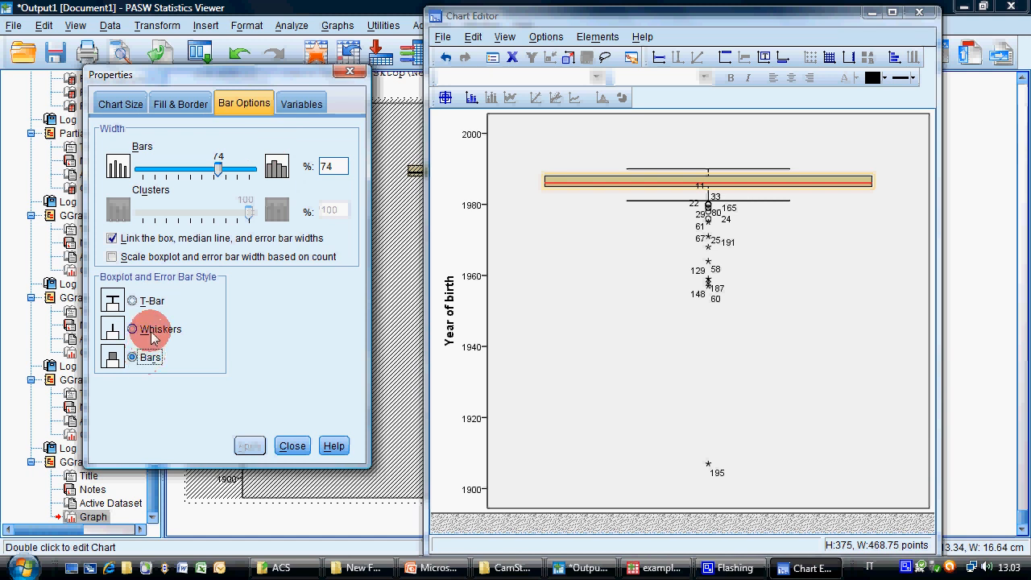
Step: Delete the case number labels from the boxplot's outliers
{"action": "left_click", "coordinate": [699, 278]}
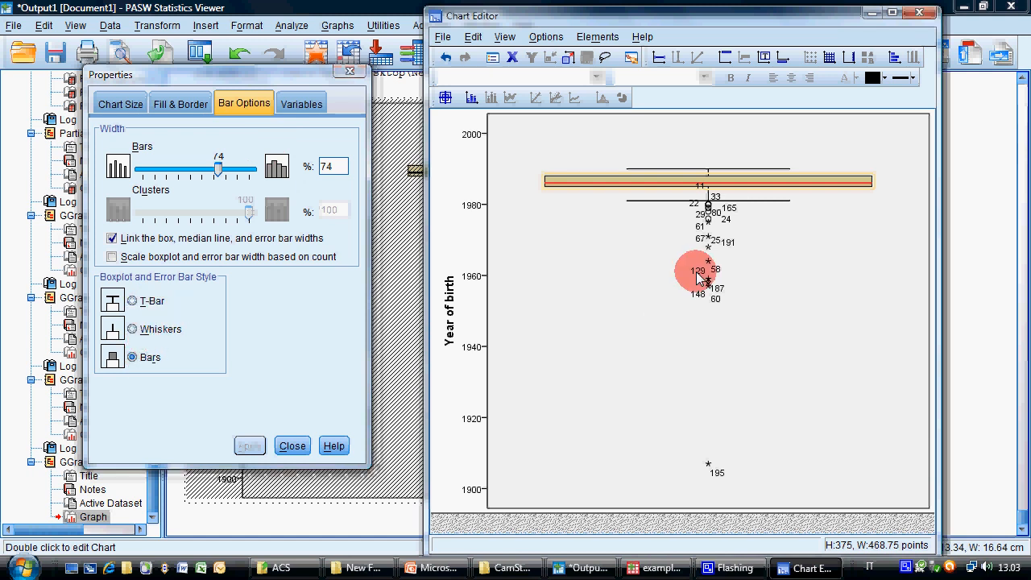
{"action": "left_click", "coordinate": [698, 278]}
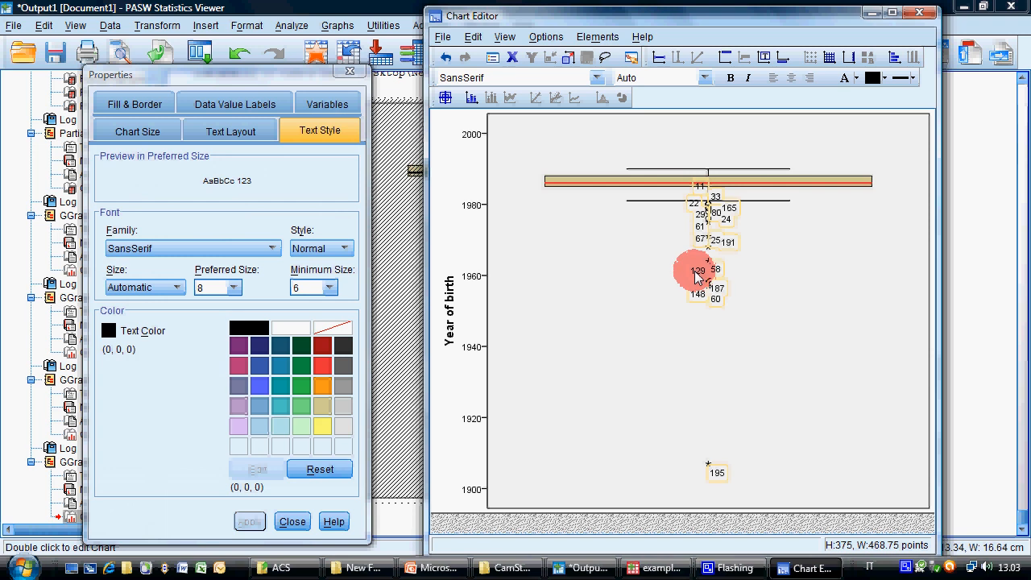
{"action": "key", "text": "Delete"}
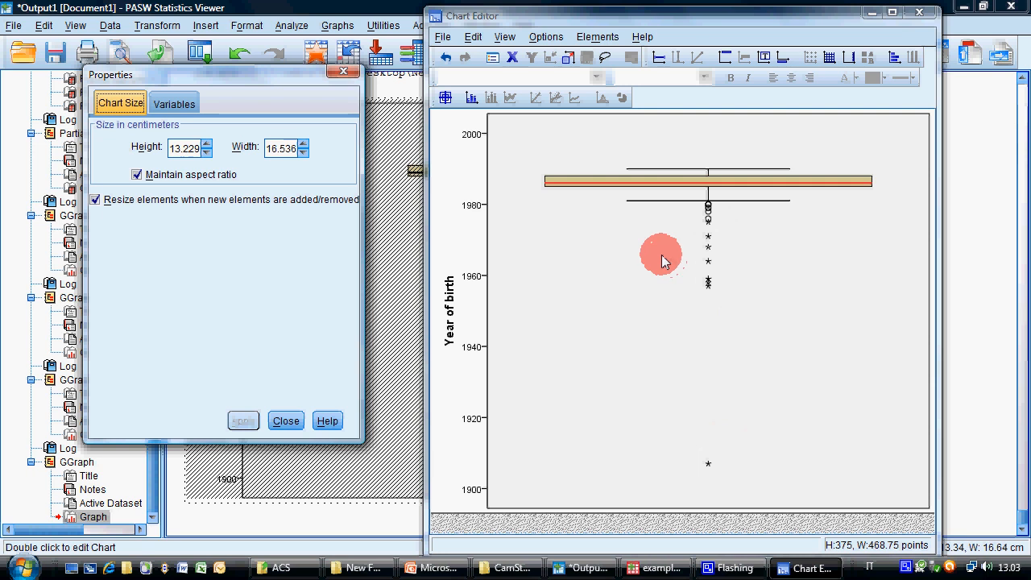
Step: Set the minimum of the Year of birth axis scale to 1955 and apply it
{"action": "left_click", "coordinate": [463, 351]}
{"action": "left_click", "coordinate": [463, 354]}
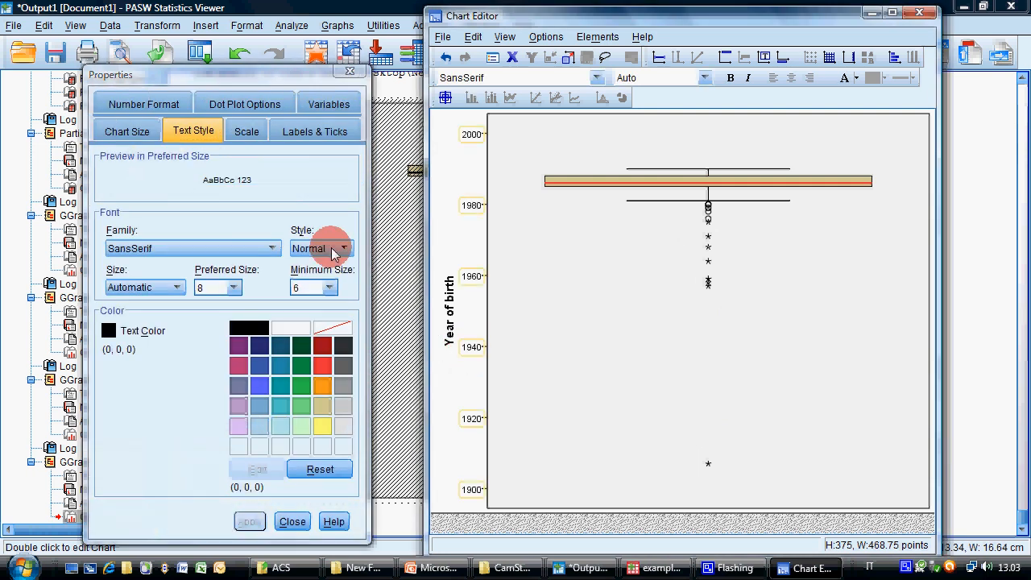
{"action": "left_click", "coordinate": [256, 135]}
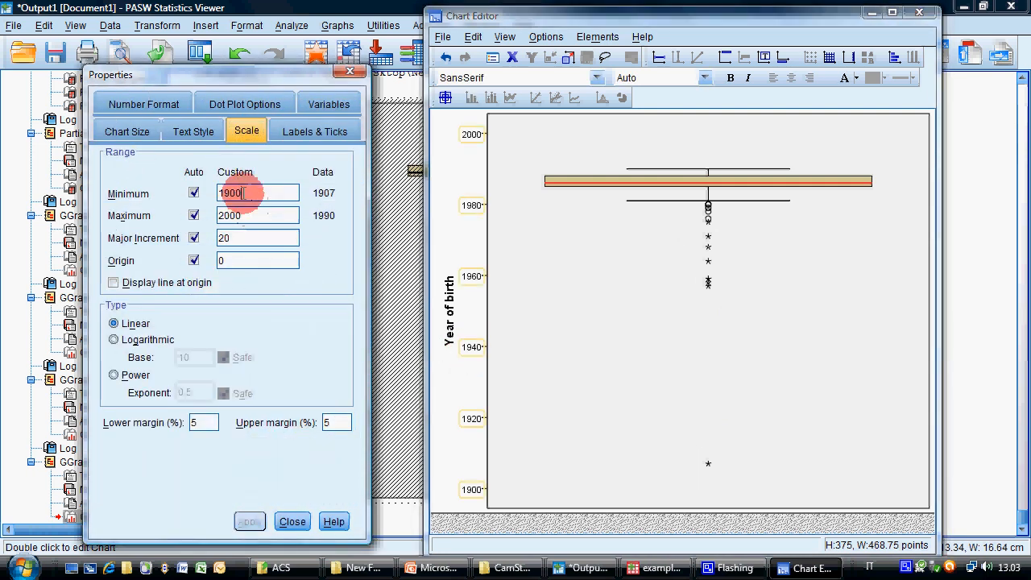
{"action": "left_click_drag", "start_coordinate": [243, 193], "coordinate": [231, 192]}
{"action": "type", "text": "55"}
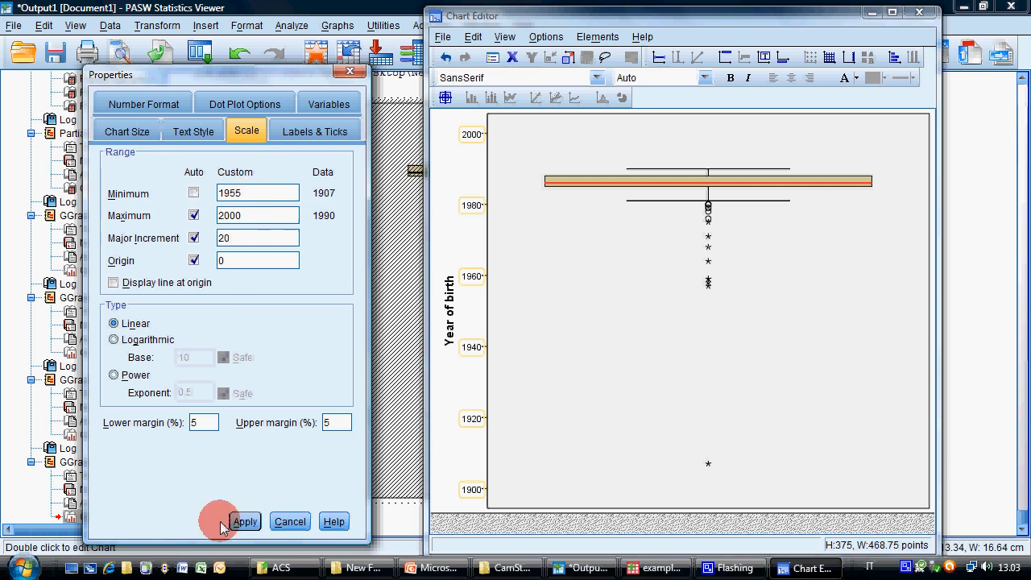
{"action": "left_click", "coordinate": [248, 521]}
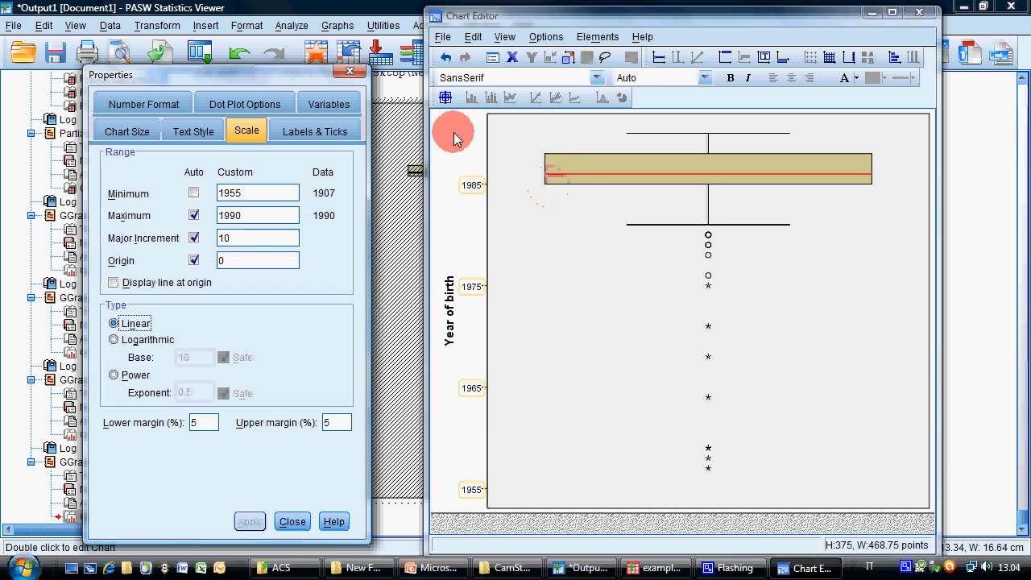
Step: Close the Chart Editor and review the edited boxplot alongside the histogram in the output
{"action": "left_click", "coordinate": [442, 36]}
{"action": "left_click", "coordinate": [451, 120]}
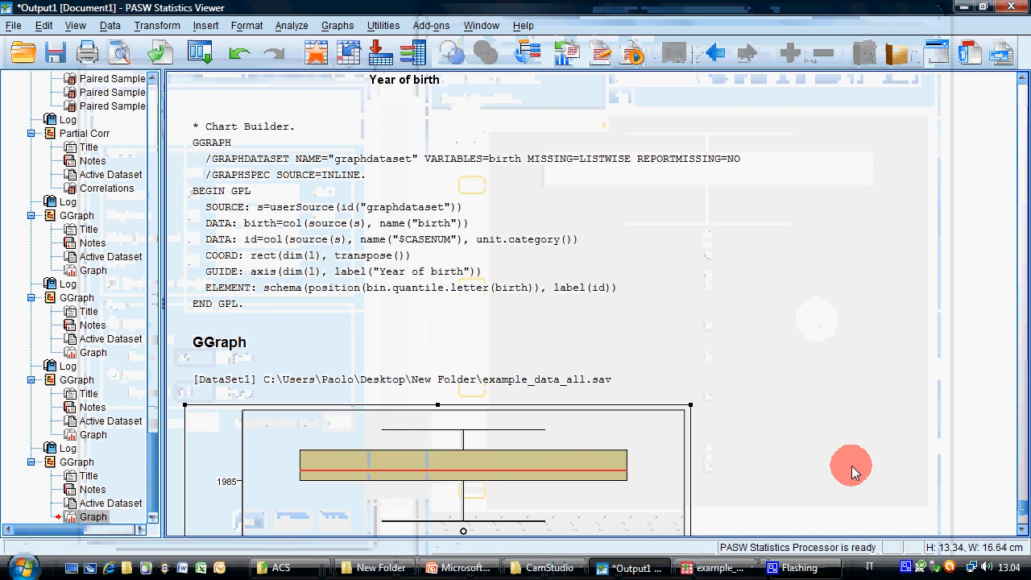
{"action": "scroll", "coordinate": [814, 463], "scroll_direction": "down", "scroll_amount": 5}
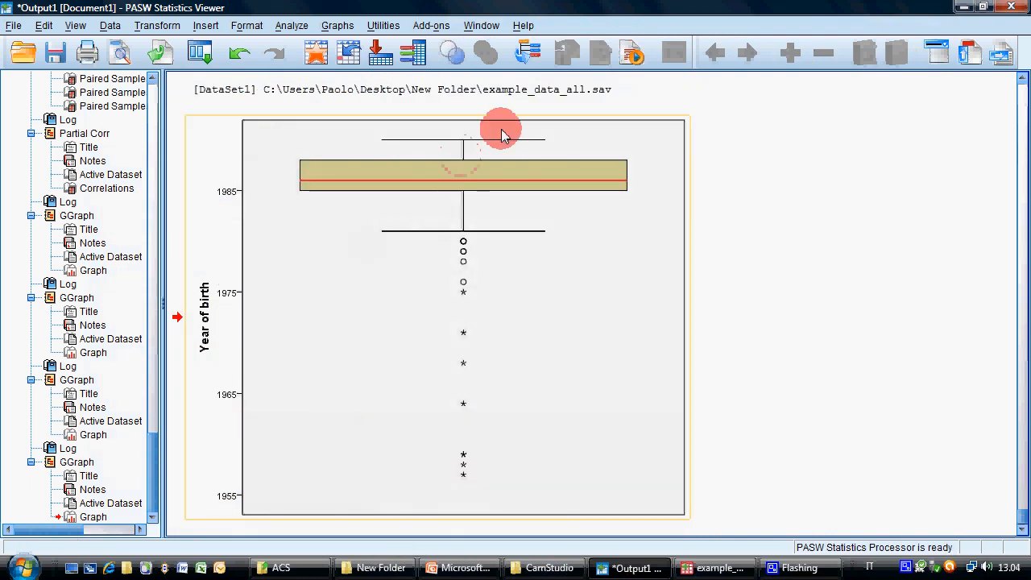
{"action": "scroll", "coordinate": [795, 274], "scroll_direction": "up", "scroll_amount": 10}
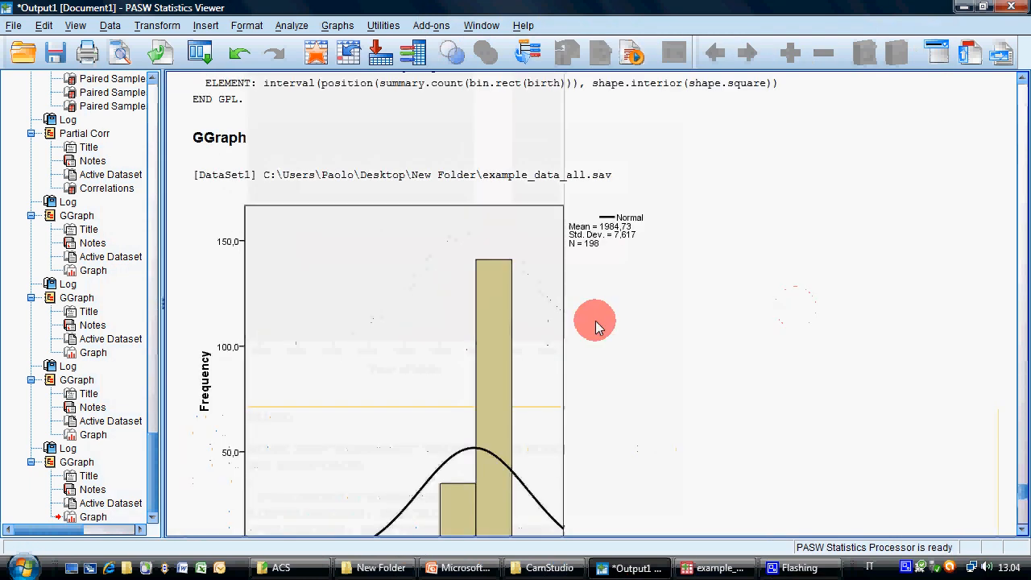
{"action": "scroll", "coordinate": [396, 327], "scroll_direction": "down", "scroll_amount": 10}
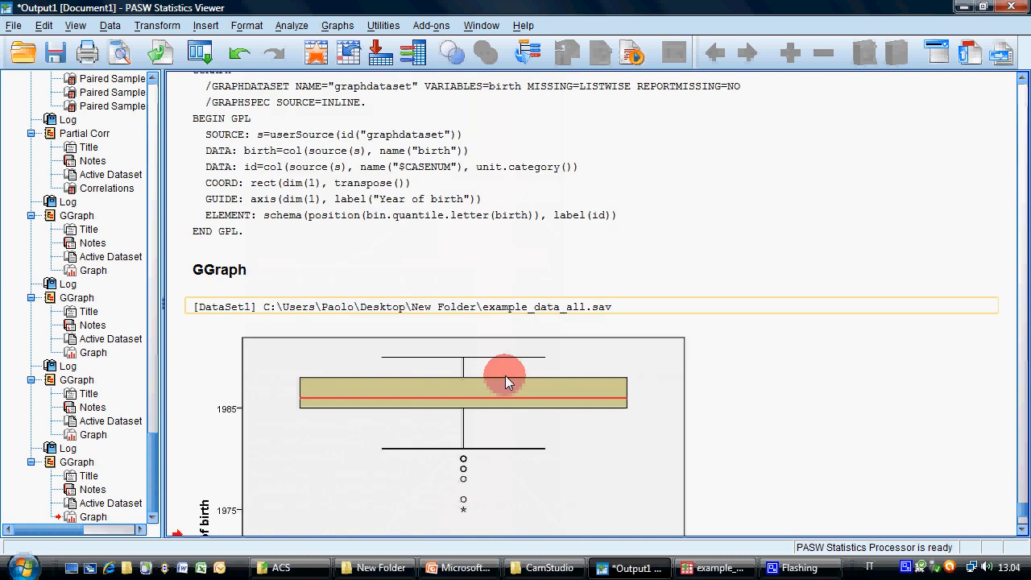
{"action": "scroll", "coordinate": [505, 375], "scroll_direction": "down", "scroll_amount": 3}
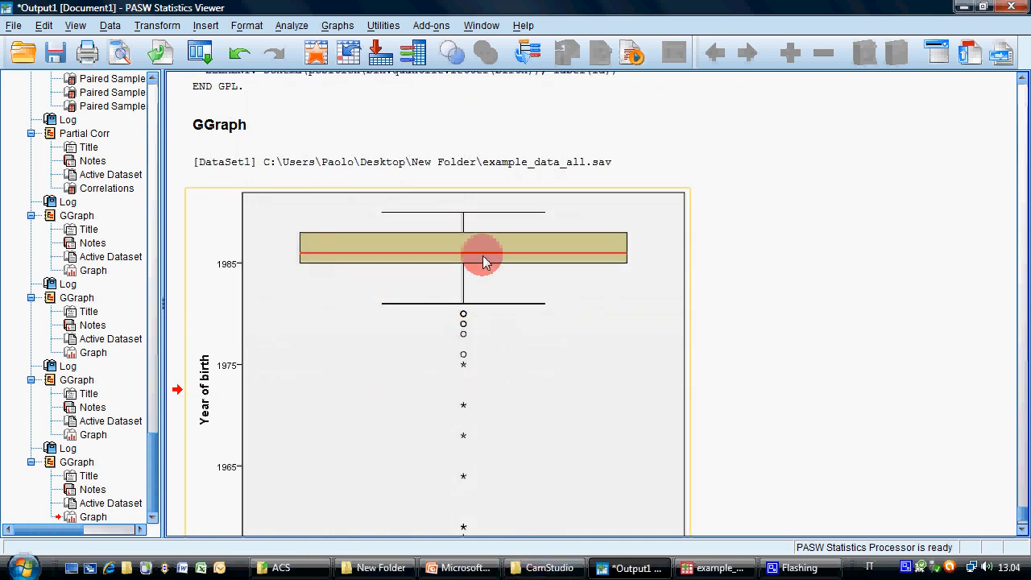
Step: Copy the finished Year of birth boxplot from the output and paste it into a blank Microsoft Word document
{"action": "left_click", "coordinate": [720, 433]}
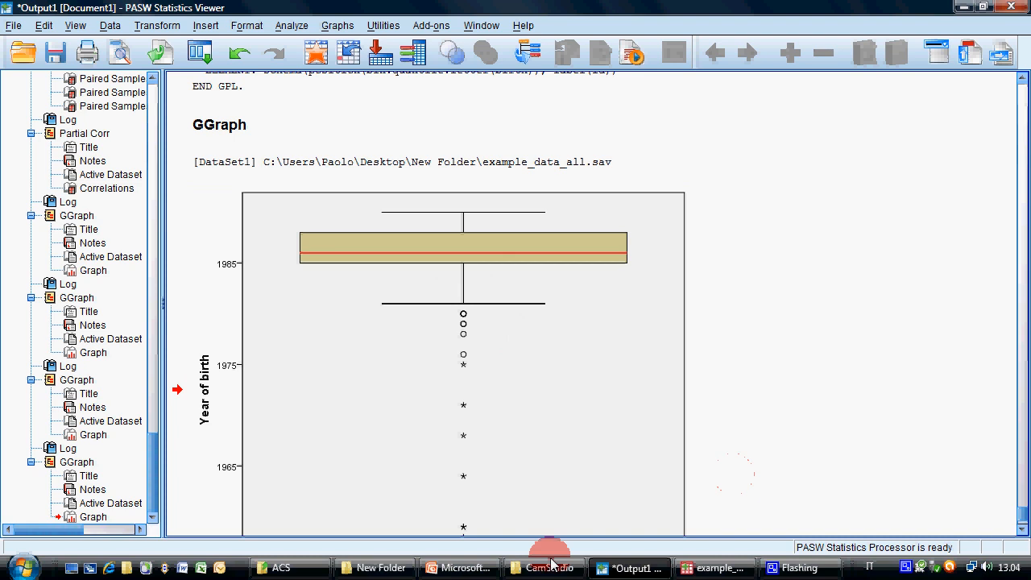
{"action": "left_click", "coordinate": [492, 532]}
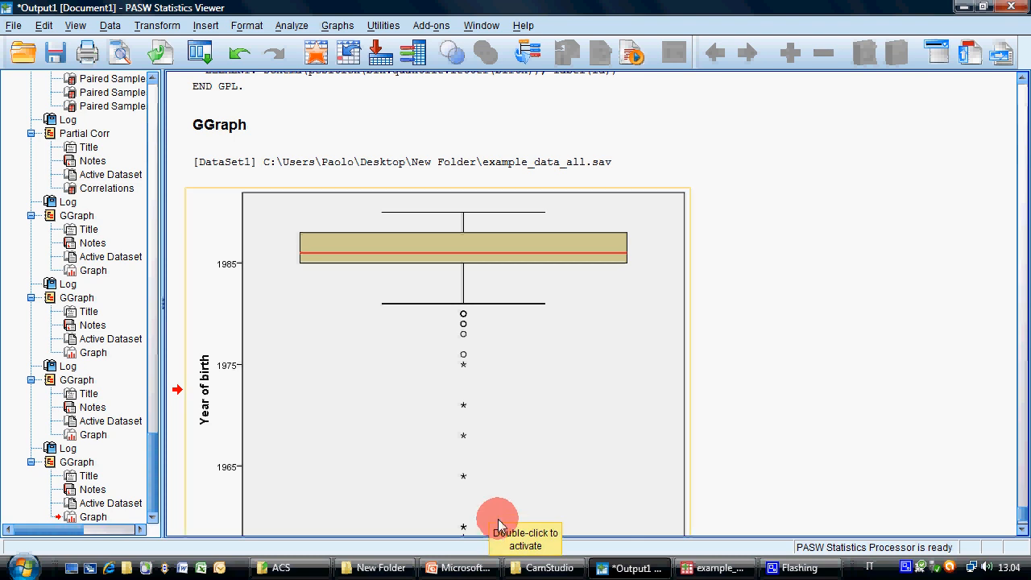
{"action": "left_click", "coordinate": [664, 336]}
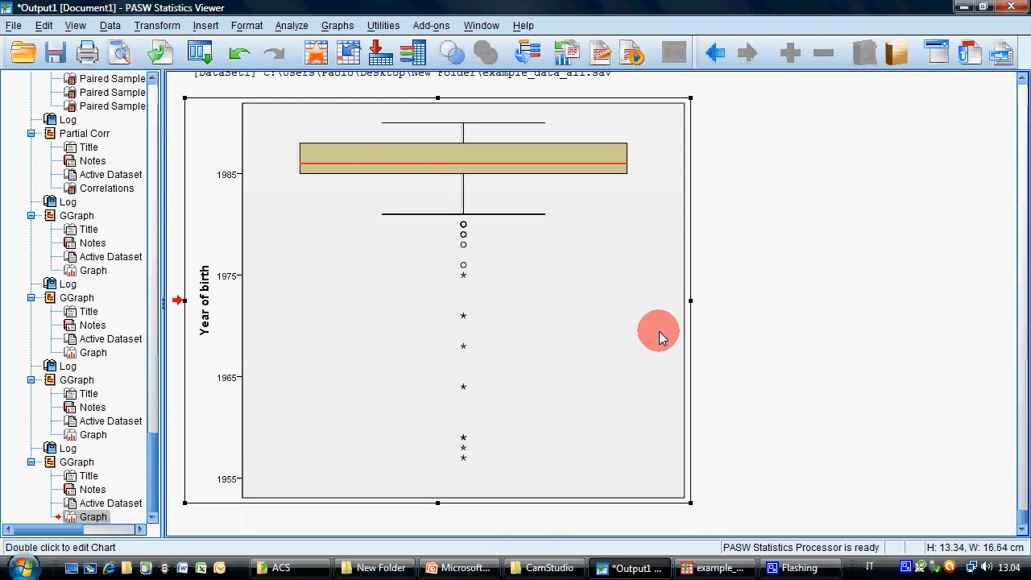
{"action": "right_click", "coordinate": [617, 324]}
{"action": "left_click", "coordinate": [647, 351]}
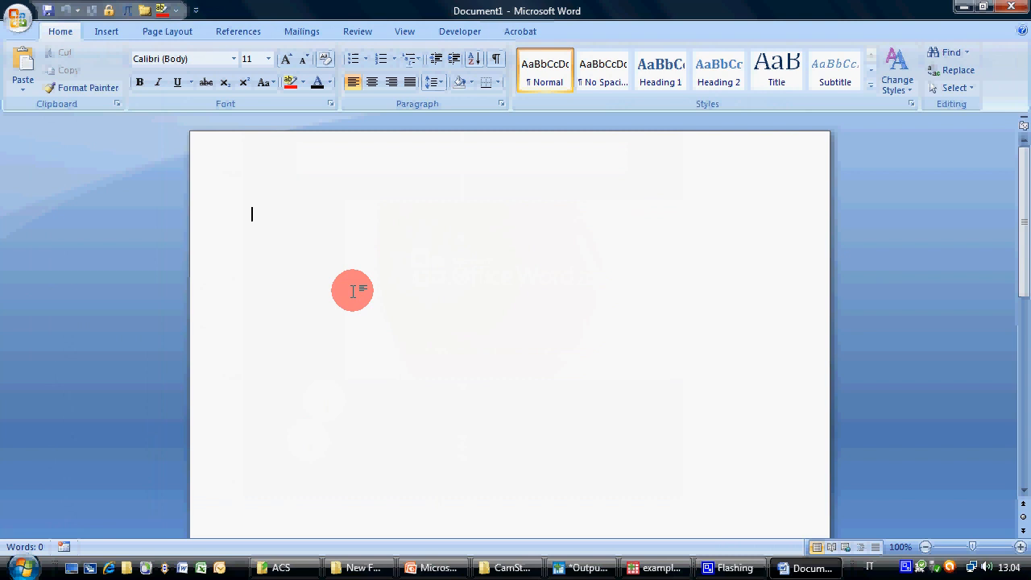
{"action": "right_click", "coordinate": [352, 291]}
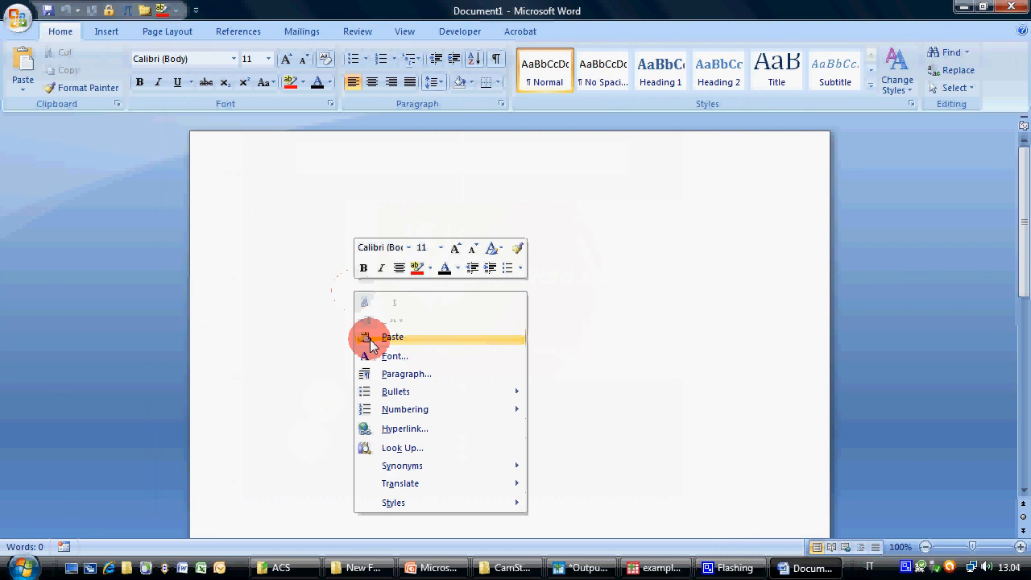
{"action": "left_click", "coordinate": [368, 336]}
{"action": "left_click", "coordinate": [510, 345]}
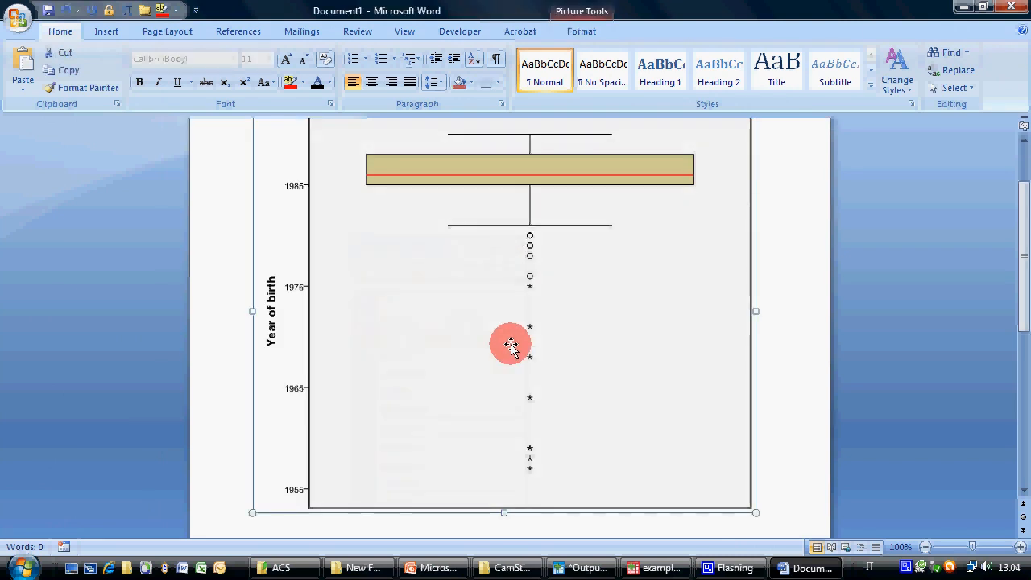
Step: Shrink the pasted boxplot in proportion to about 13 cm wide and 10.4 cm high
{"action": "scroll", "coordinate": [510, 345], "scroll_direction": "up", "scroll_amount": 3}
{"action": "left_click_drag", "start_coordinate": [250, 207], "coordinate": [422, 293]}
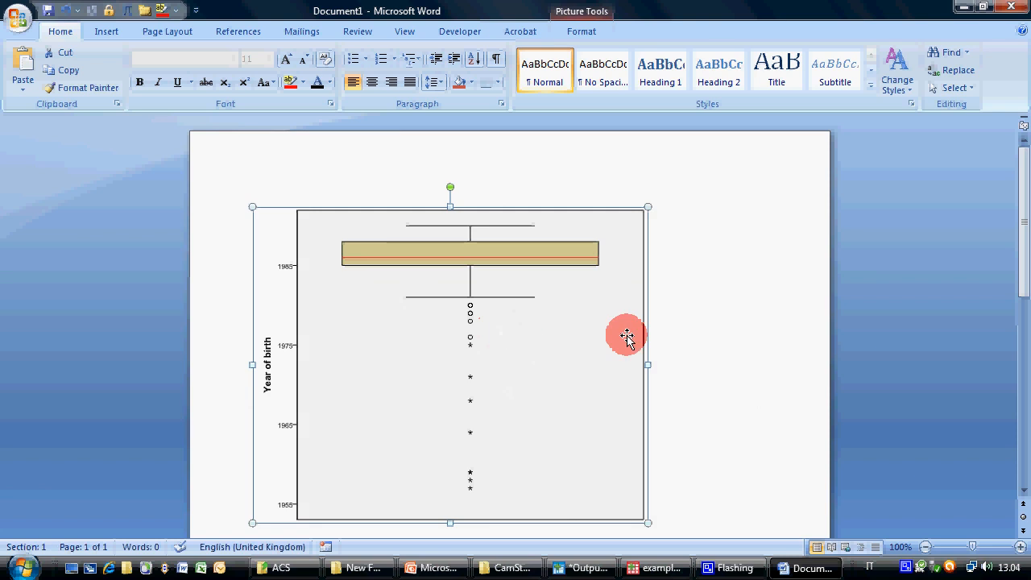
{"action": "double_click", "coordinate": [287, 349]}
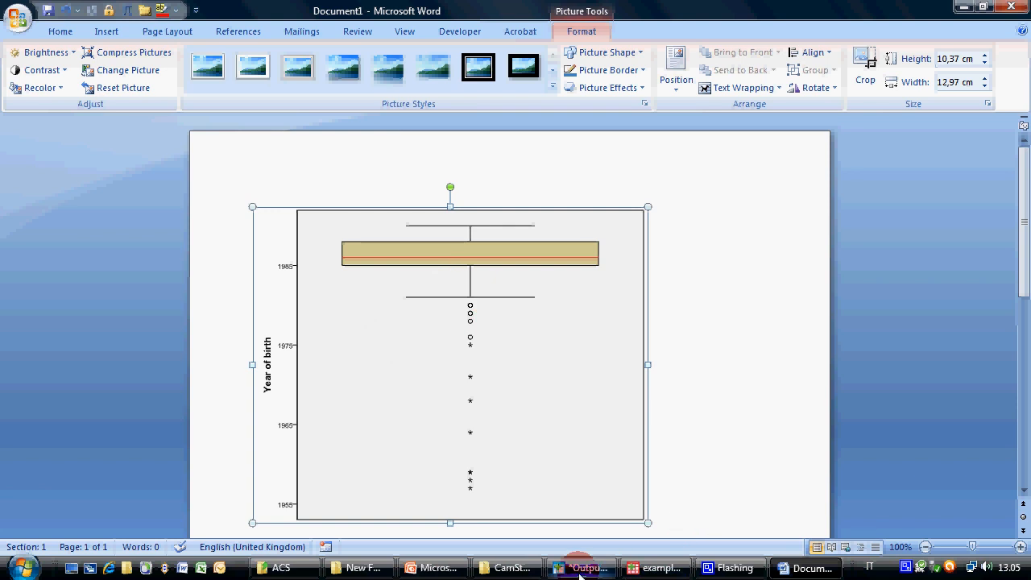
Step: Switch back to the PASW Statistics output and open the Year of birth boxplot in the Chart Editor
{"action": "mouse_move", "coordinate": [600, 574]}
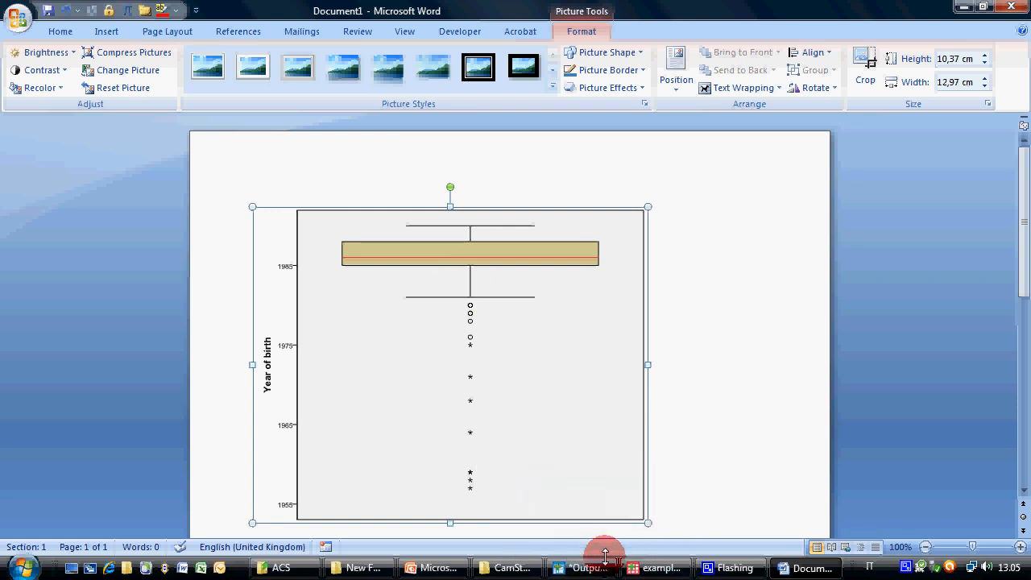
{"action": "left_click", "coordinate": [600, 567]}
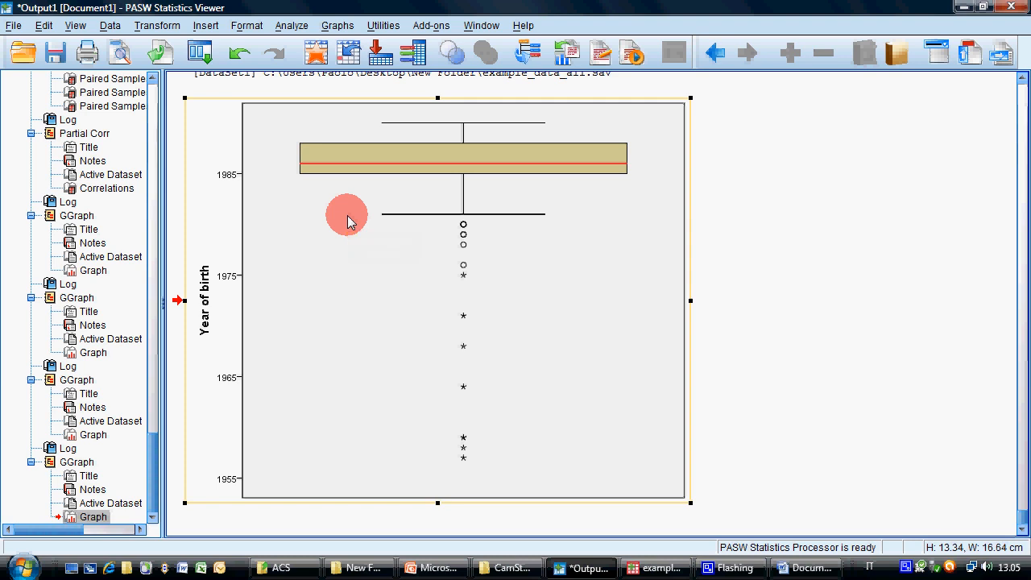
{"action": "left_click", "coordinate": [216, 288]}
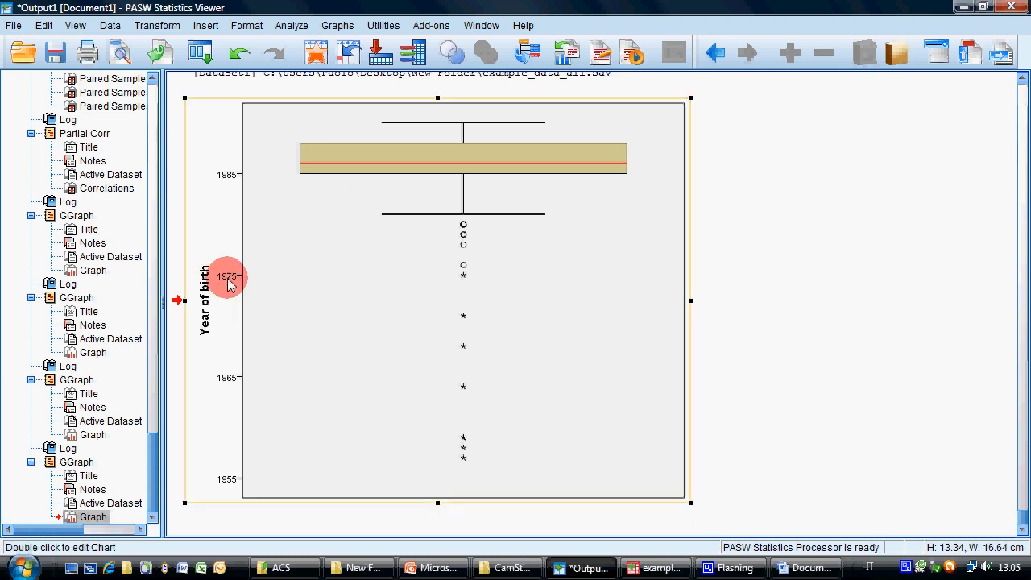
{"action": "double_click", "coordinate": [226, 281]}
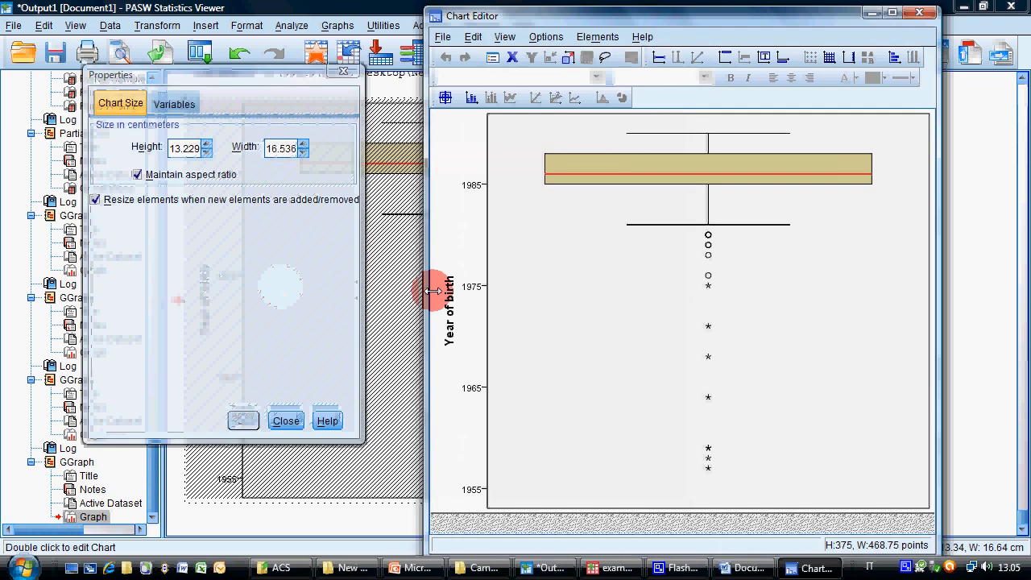
Step: Set the Year of birth axis numbers to preferred size 16 and minimum size 12, apply it and close the Chart Editor
{"action": "left_click", "coordinate": [475, 286]}
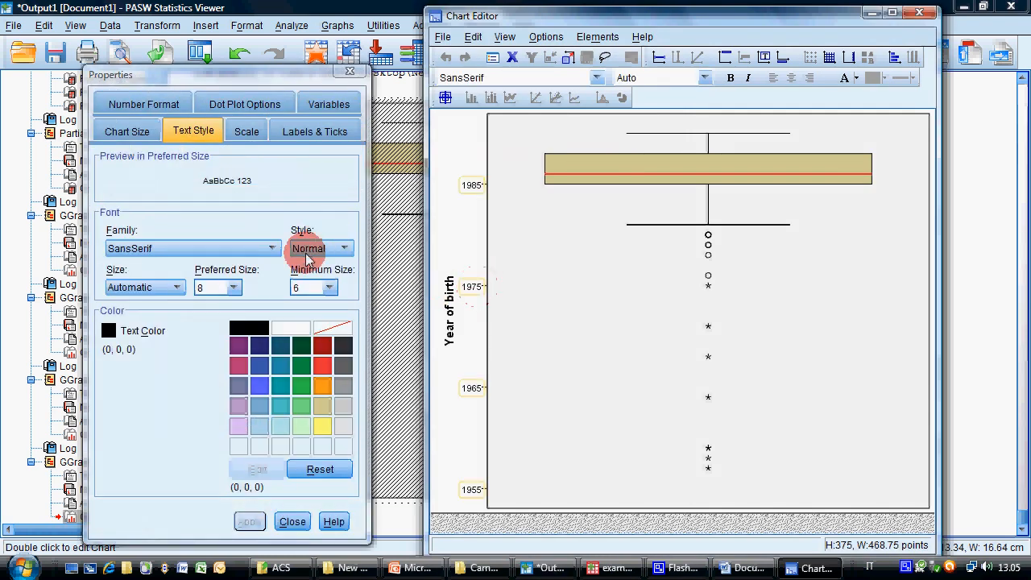
{"action": "left_click", "coordinate": [233, 287]}
{"action": "left_click", "coordinate": [214, 390]}
{"action": "left_click", "coordinate": [329, 287]}
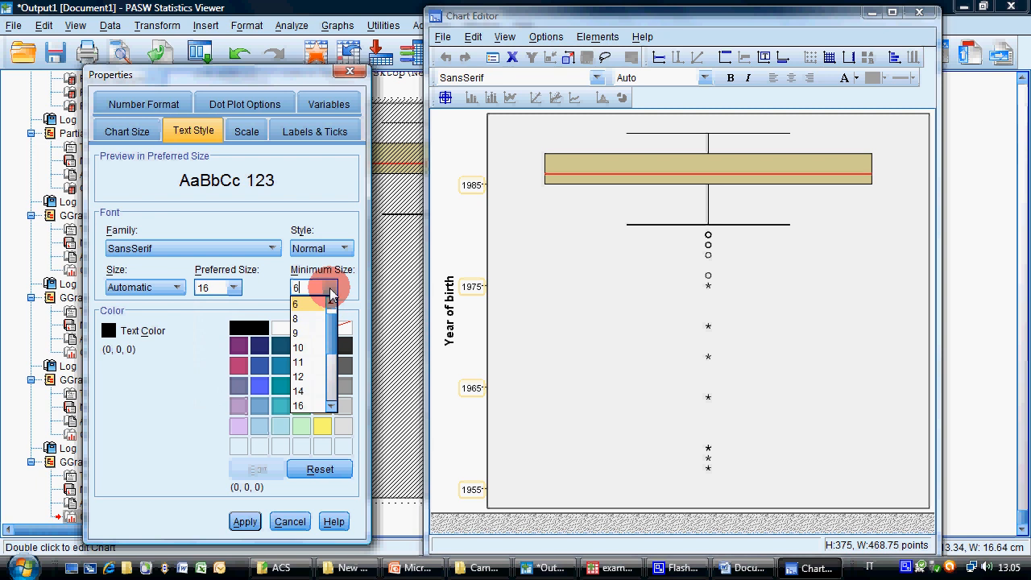
{"action": "left_click", "coordinate": [308, 390]}
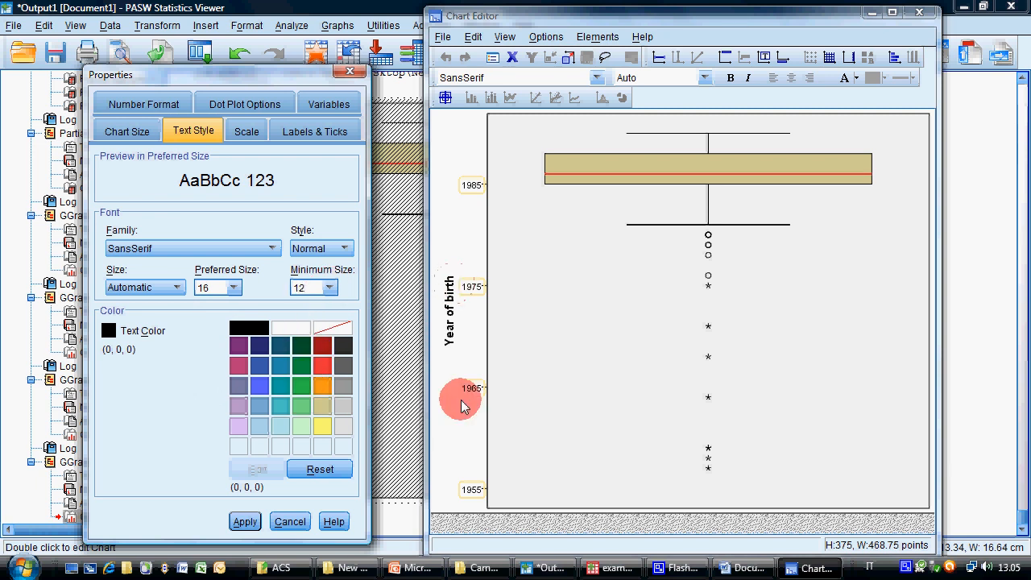
{"action": "left_click", "coordinate": [244, 521]}
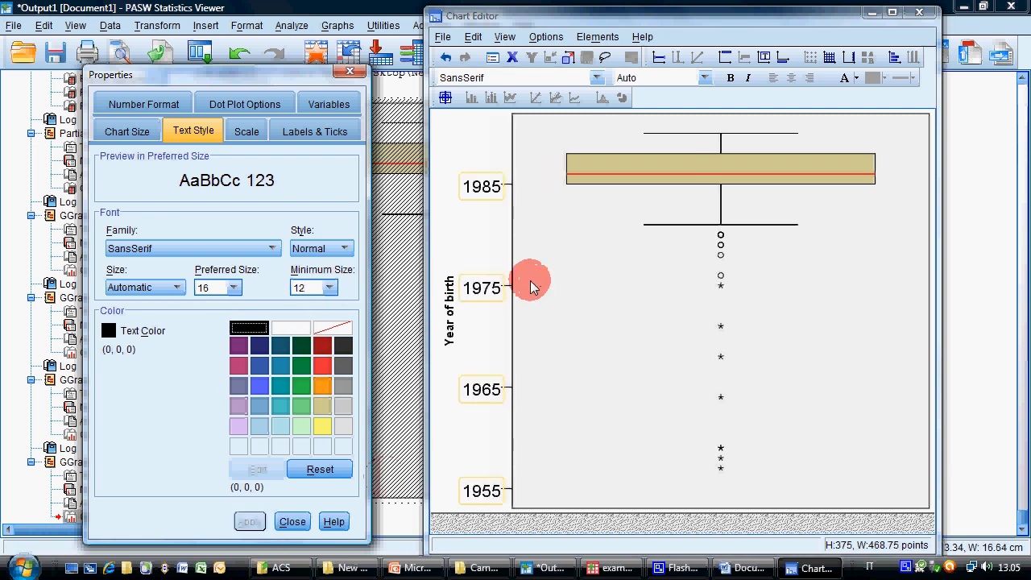
{"action": "left_click", "coordinate": [292, 521]}
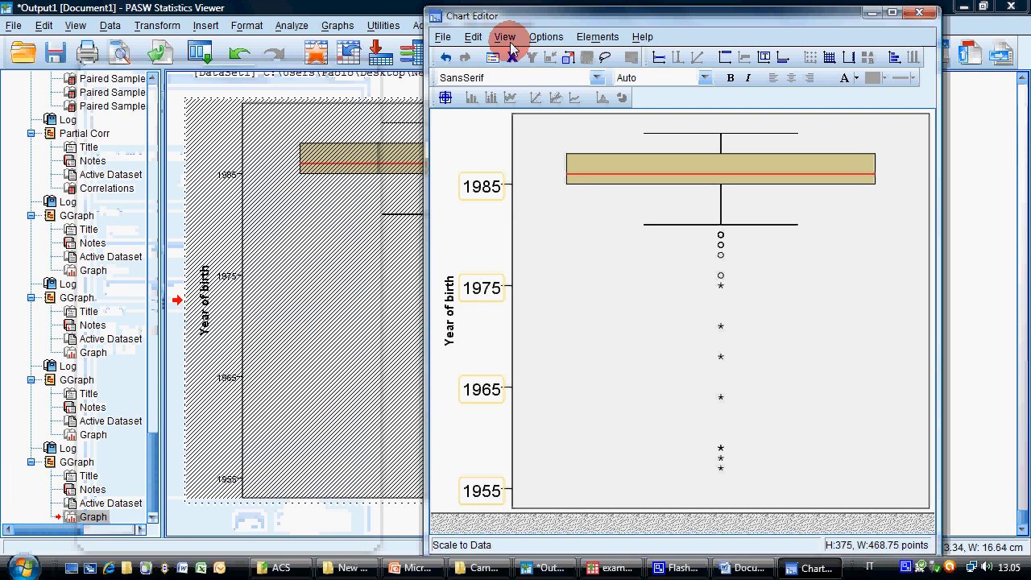
{"action": "left_click", "coordinate": [442, 36]}
{"action": "left_click", "coordinate": [454, 121]}
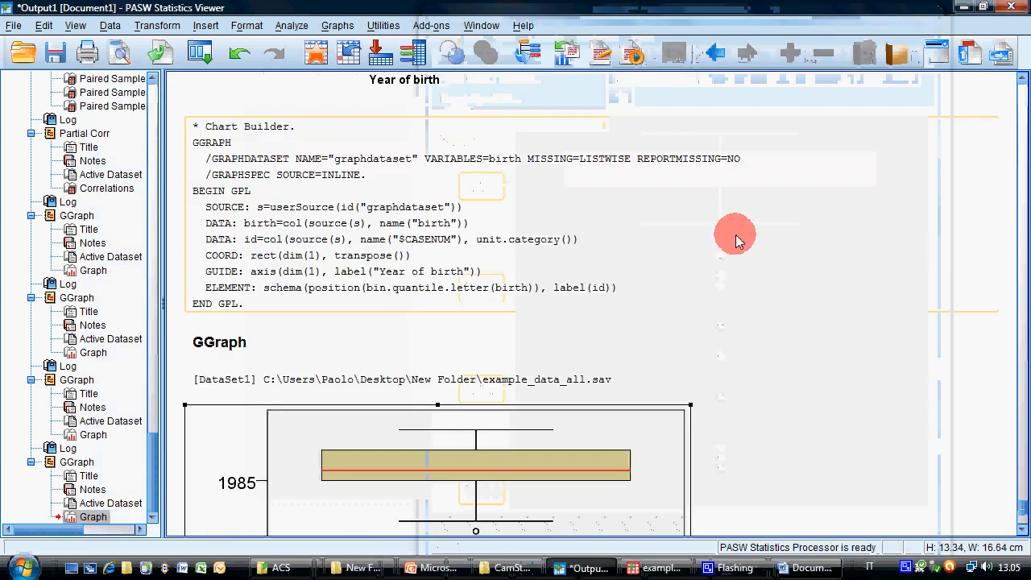
Step: Copy the re-edited boxplot, use it to replace the old picture in the Word document, and shrink it in proportion
{"action": "right_click", "coordinate": [558, 459]}
{"action": "left_click", "coordinate": [613, 422]}
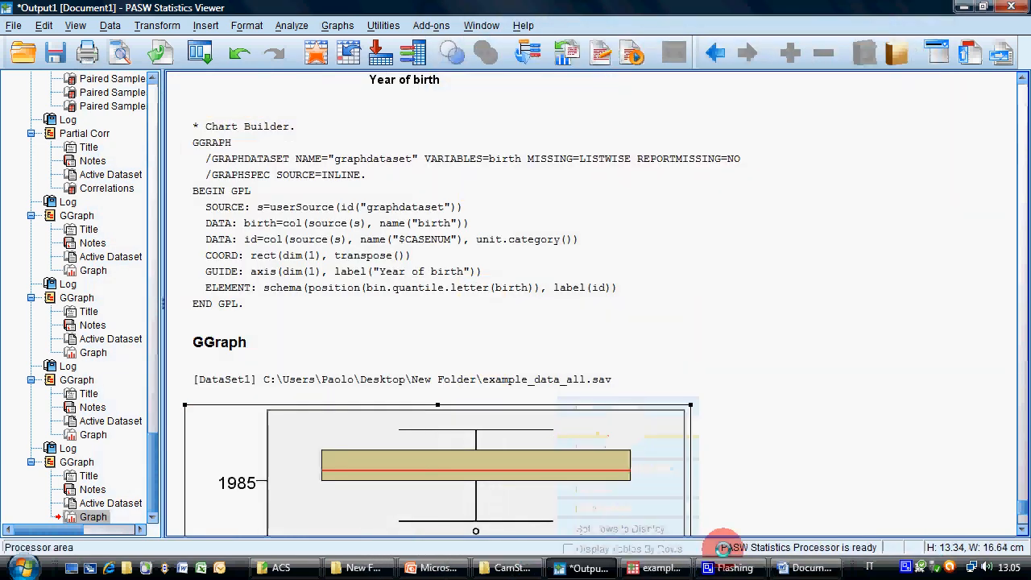
{"action": "left_click", "coordinate": [808, 568]}
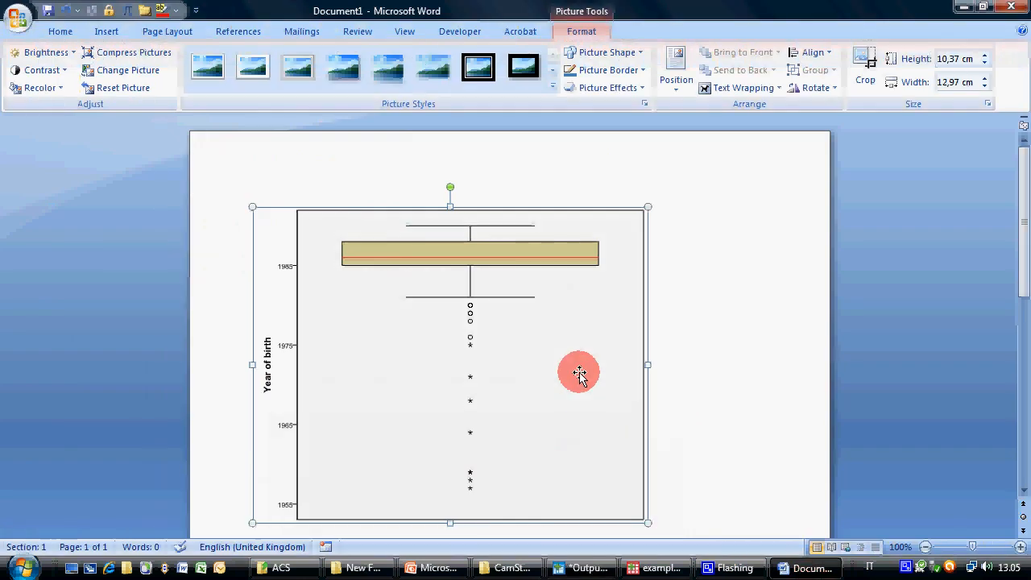
{"action": "key", "text": "Delete"}
{"action": "right_click", "coordinate": [579, 373]}
{"action": "left_click", "coordinate": [623, 200]}
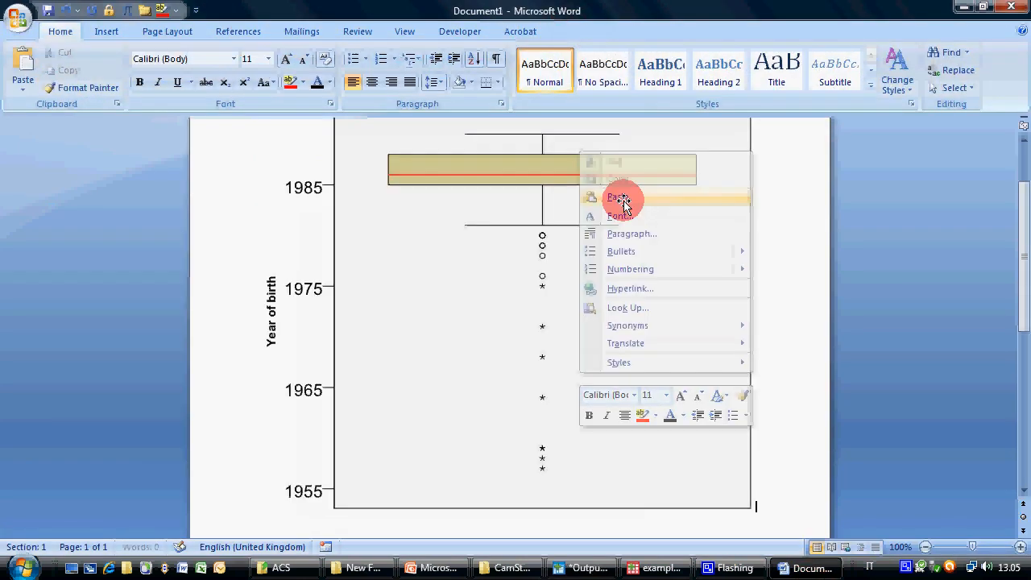
{"action": "left_click_drag", "start_coordinate": [748, 511], "coordinate": [576, 300]}
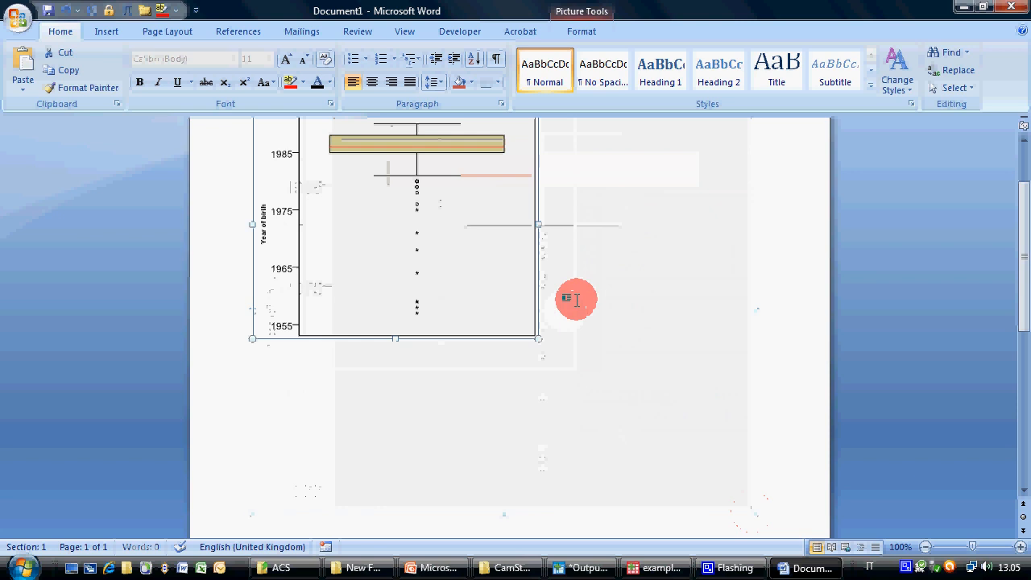
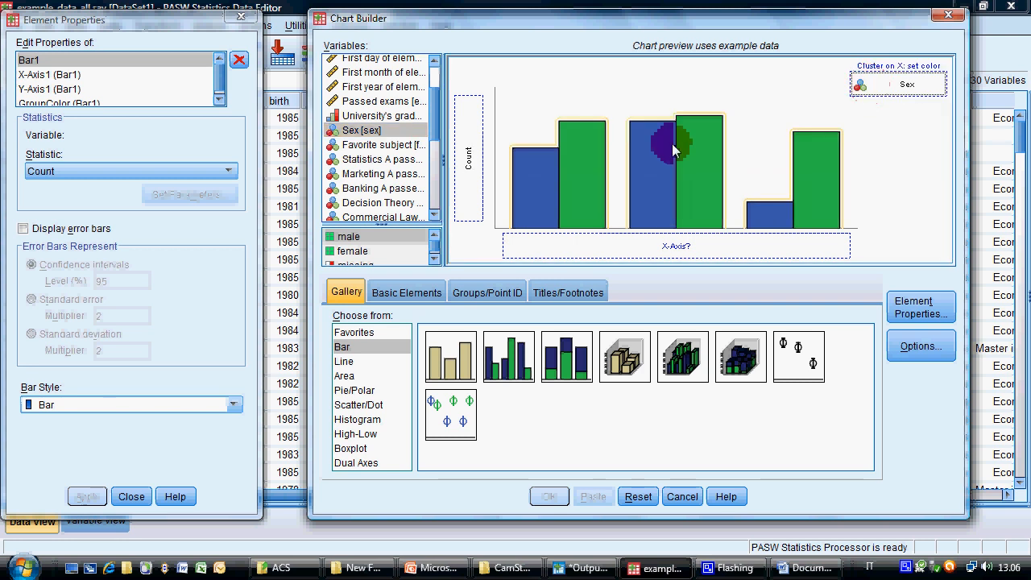
Step: Assign Favorite subject to the X axis of the bar chart clustered by Sex and generate the chart
{"action": "left_click_drag", "start_coordinate": [415, 145], "coordinate": [625, 250]}
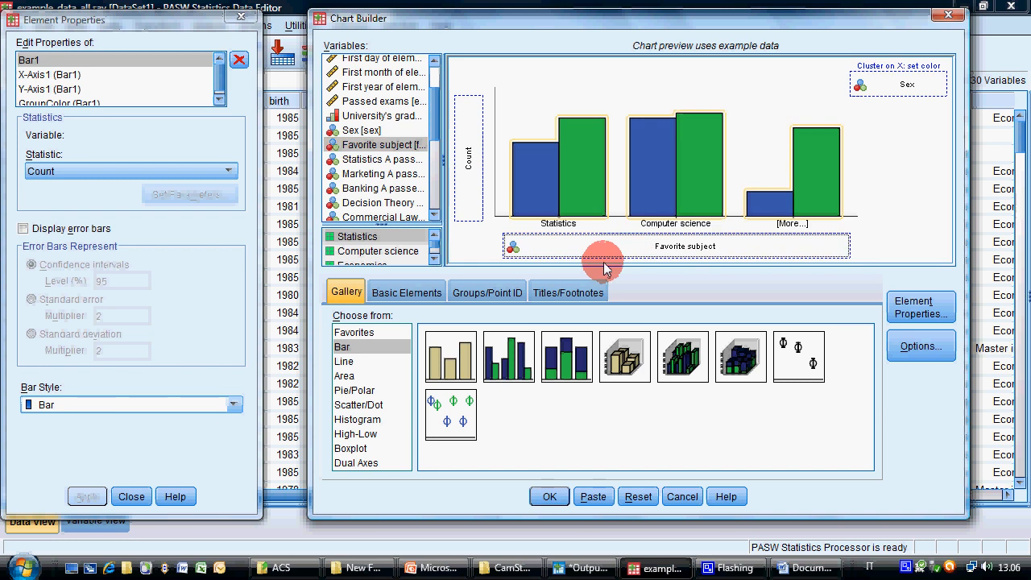
{"action": "left_click", "coordinate": [549, 494]}
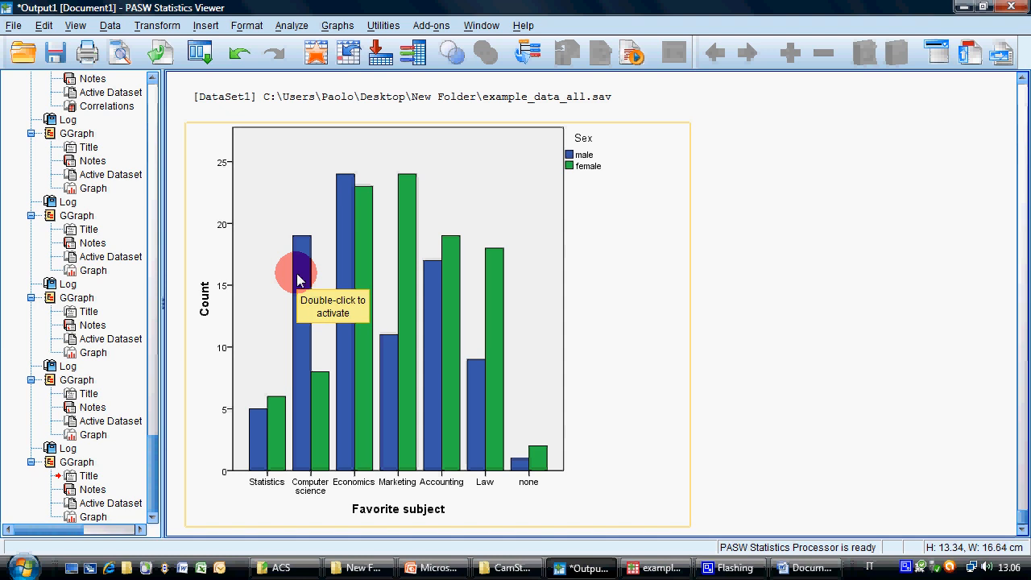
Step: Open the clustered bar chart for editing and fill only the female bars with pink (187, 63, 127)
{"action": "left_click", "coordinate": [435, 267]}
{"action": "double_click", "coordinate": [439, 268]}
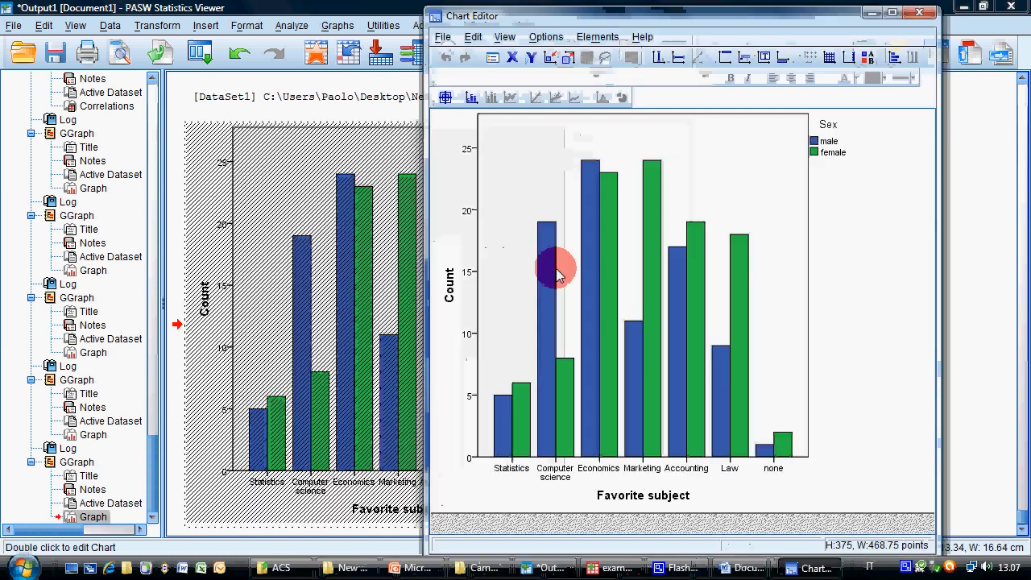
{"action": "left_click", "coordinate": [610, 284]}
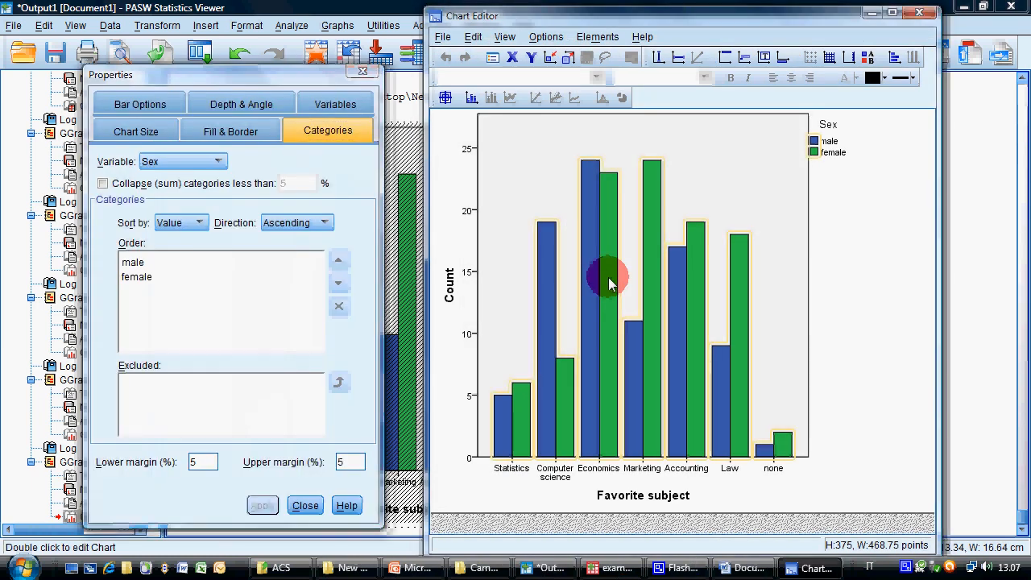
{"action": "left_click", "coordinate": [749, 330]}
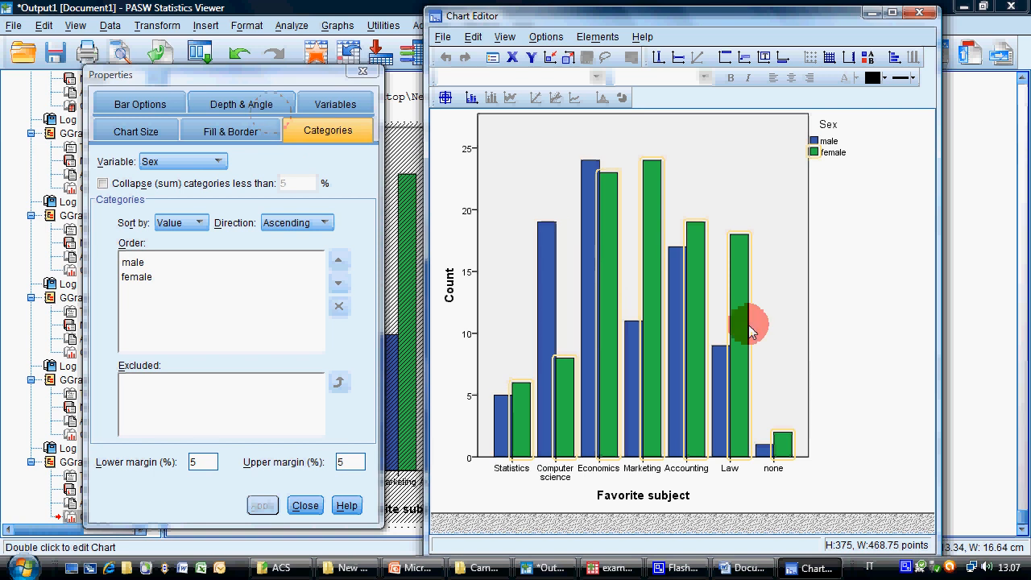
{"action": "left_click", "coordinate": [234, 131]}
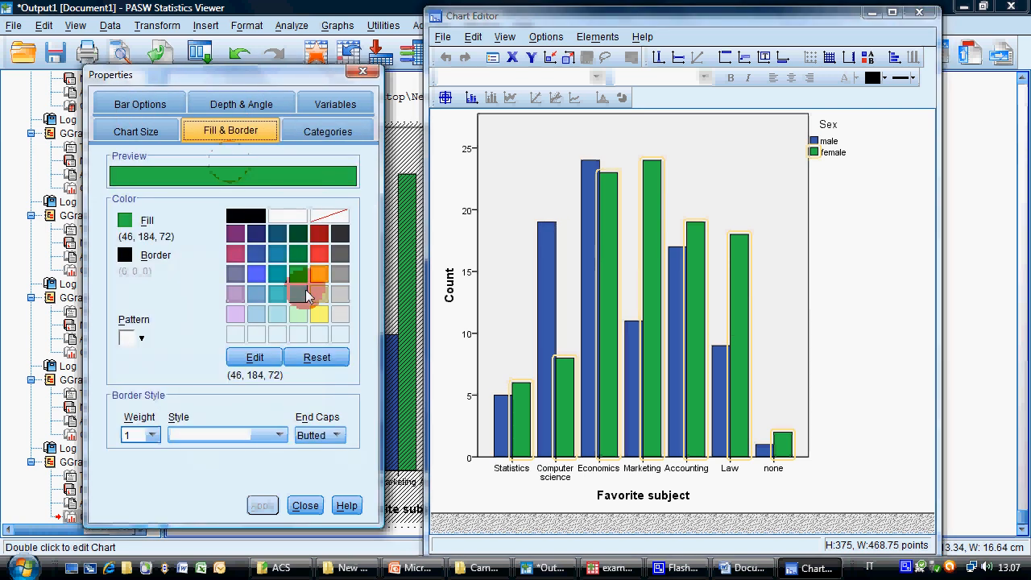
{"action": "left_click", "coordinate": [236, 254]}
{"action": "left_click", "coordinate": [268, 505]}
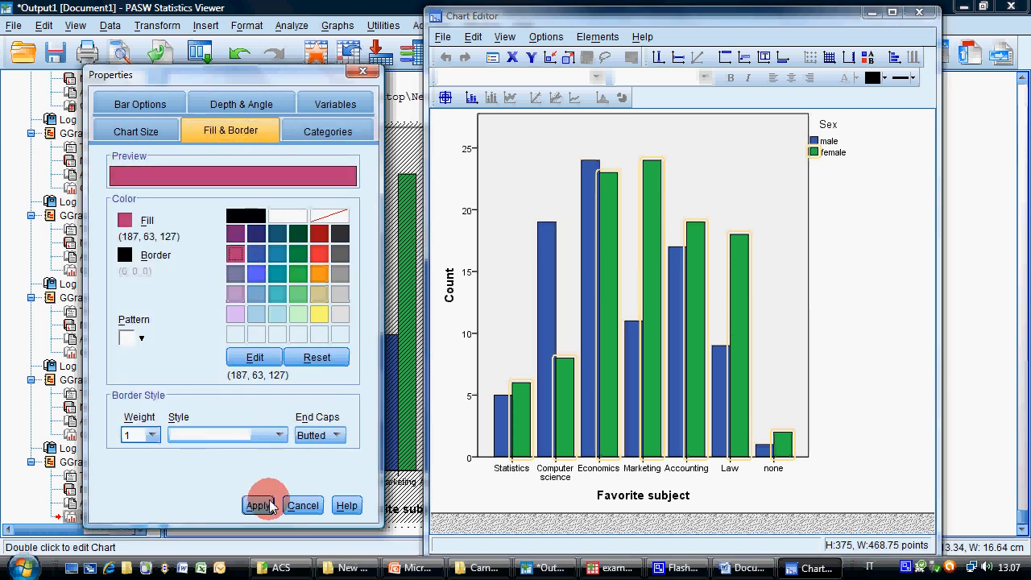
{"action": "left_click", "coordinate": [342, 505]}
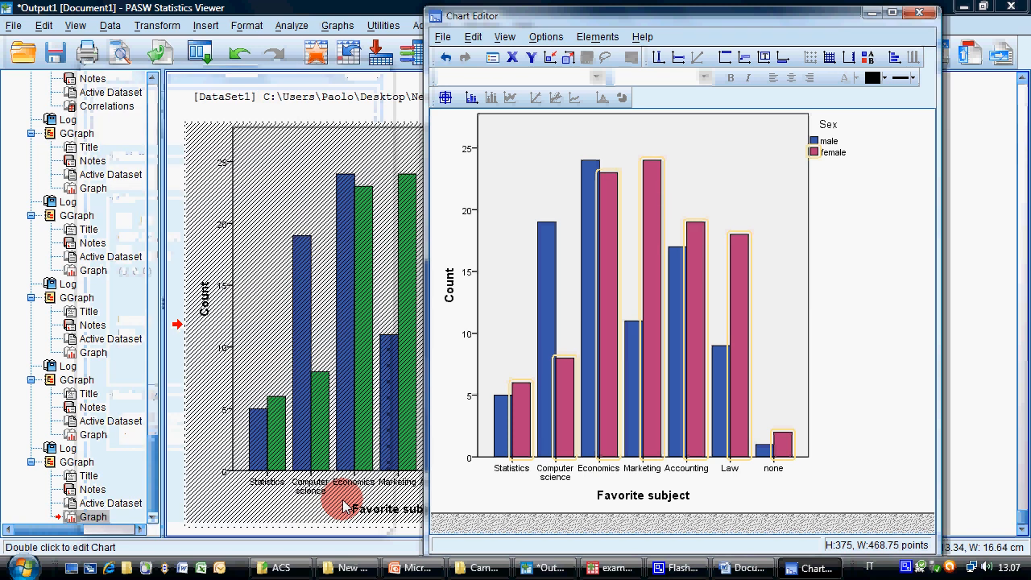
Step: Close the Chart Editor and view the recolored clustered bar chart in the output
{"action": "left_click", "coordinate": [451, 41]}
{"action": "left_click", "coordinate": [453, 43]}
{"action": "left_click", "coordinate": [464, 120]}
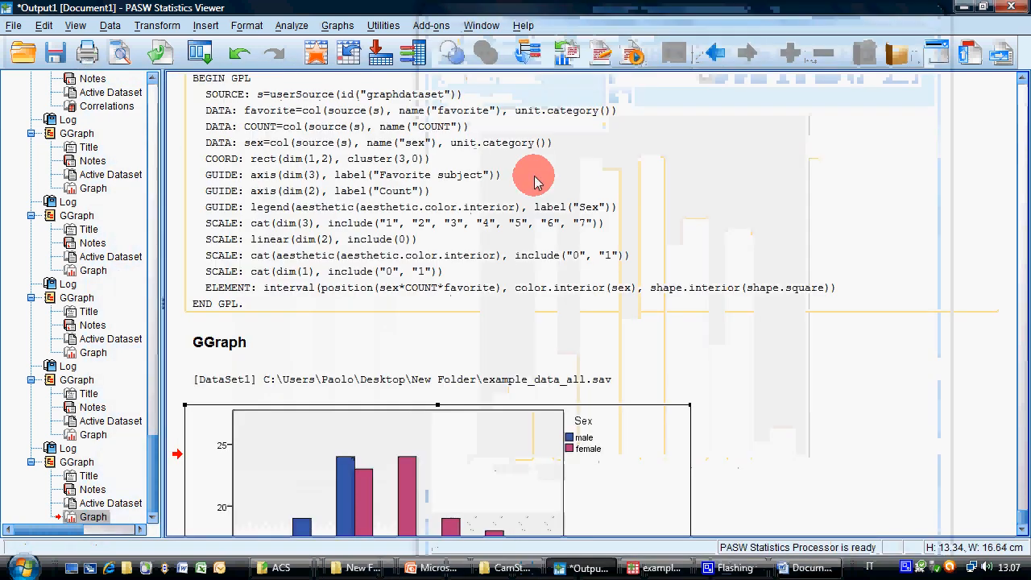
{"action": "scroll", "coordinate": [757, 402], "scroll_direction": "down", "scroll_amount": 2}
{"action": "scroll", "coordinate": [769, 386], "scroll_direction": "down", "scroll_amount": 3}
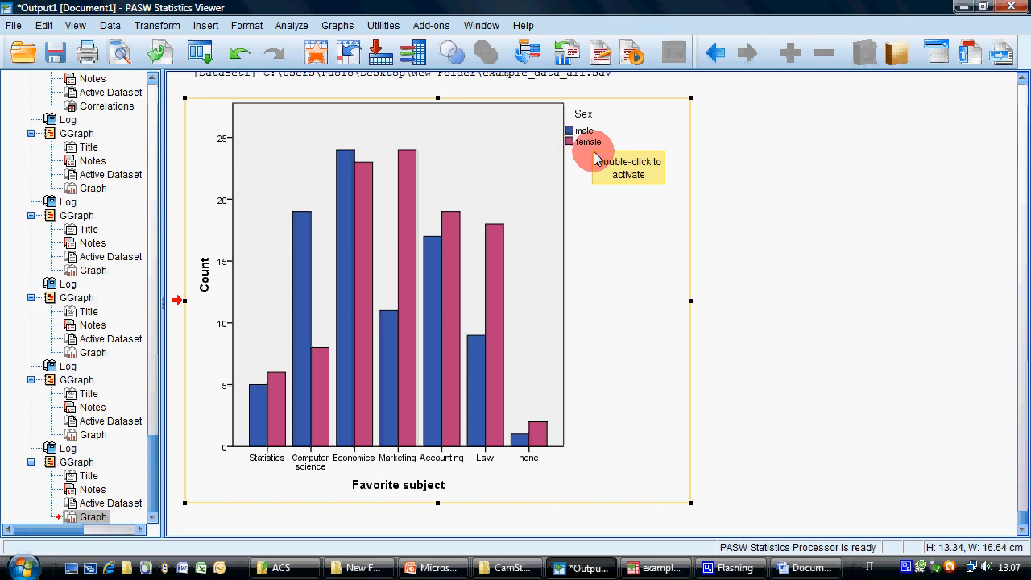
Step: Rebuild the clustered bar chart with Sex on the X axis and Favorite subject as the cluster color, and generate it
{"action": "left_click", "coordinate": [338, 25]}
{"action": "left_click", "coordinate": [351, 43]}
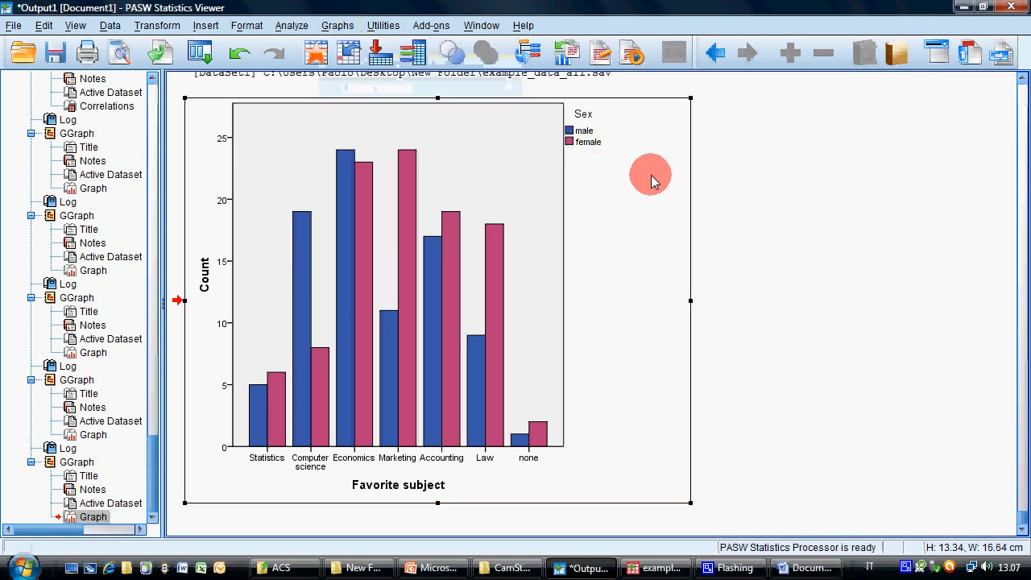
{"action": "left_click", "coordinate": [447, 488]}
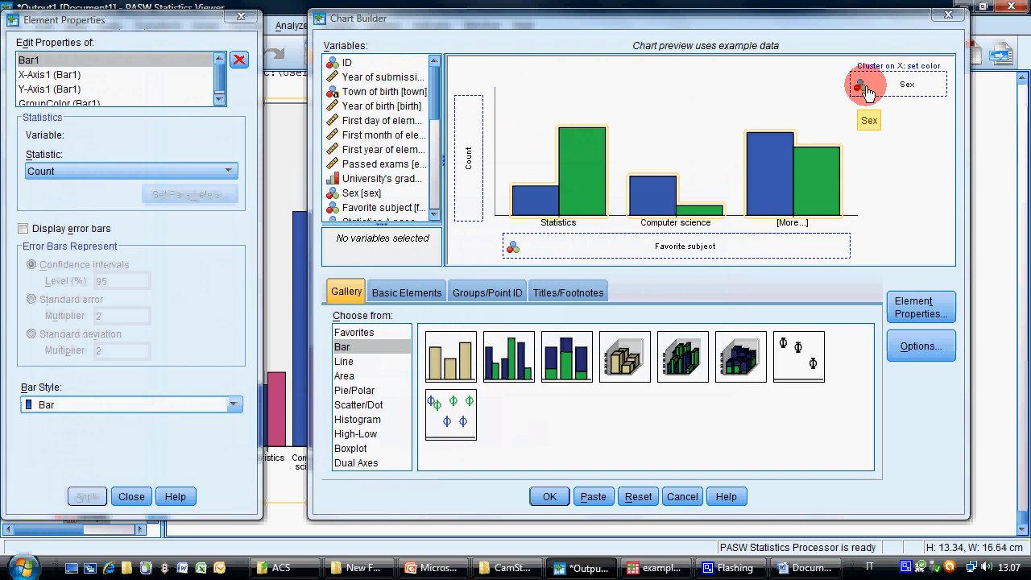
{"action": "left_click_drag", "start_coordinate": [866, 91], "coordinate": [687, 251]}
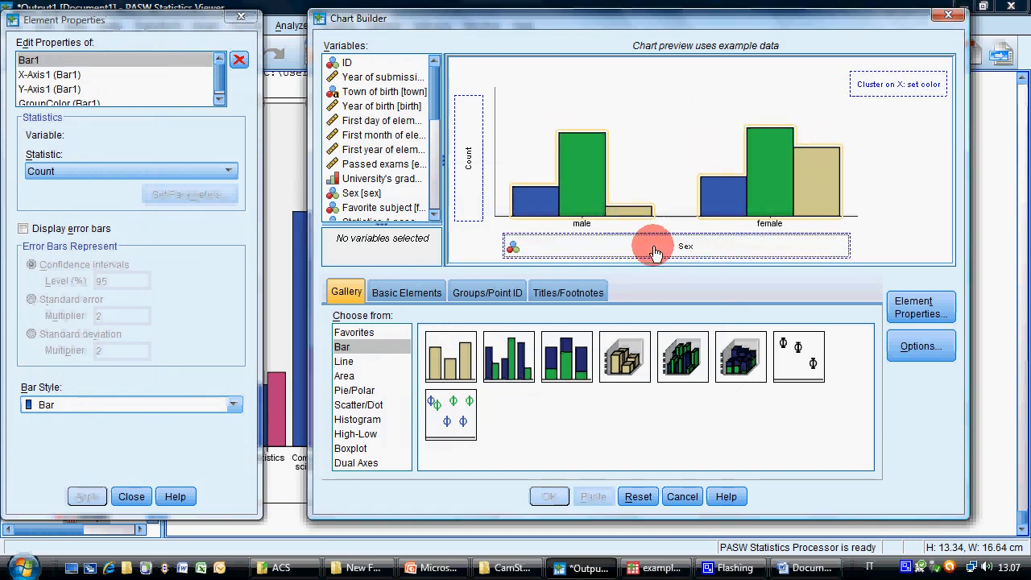
{"action": "left_click_drag", "start_coordinate": [380, 207], "coordinate": [886, 86]}
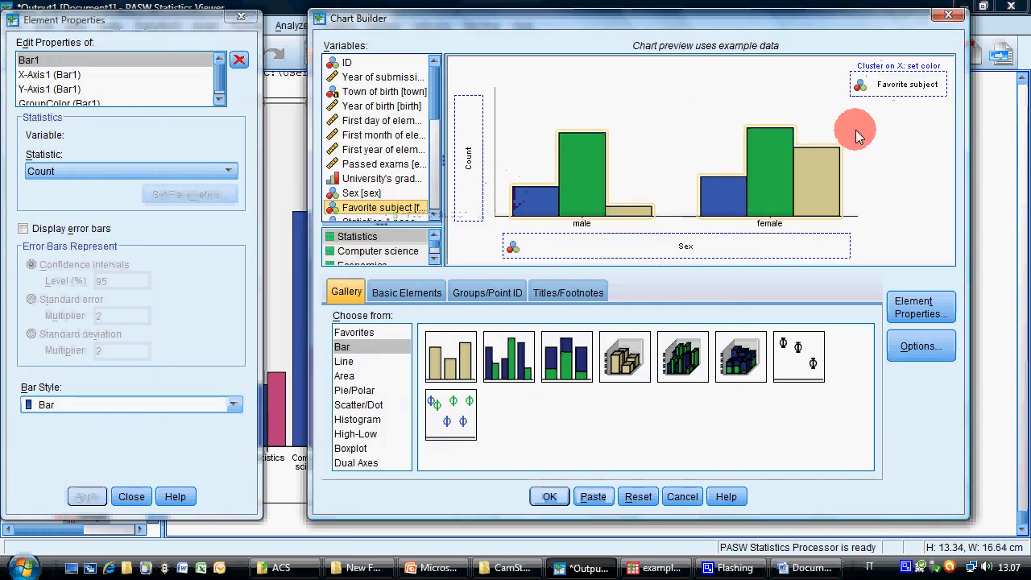
{"action": "left_click", "coordinate": [549, 495]}
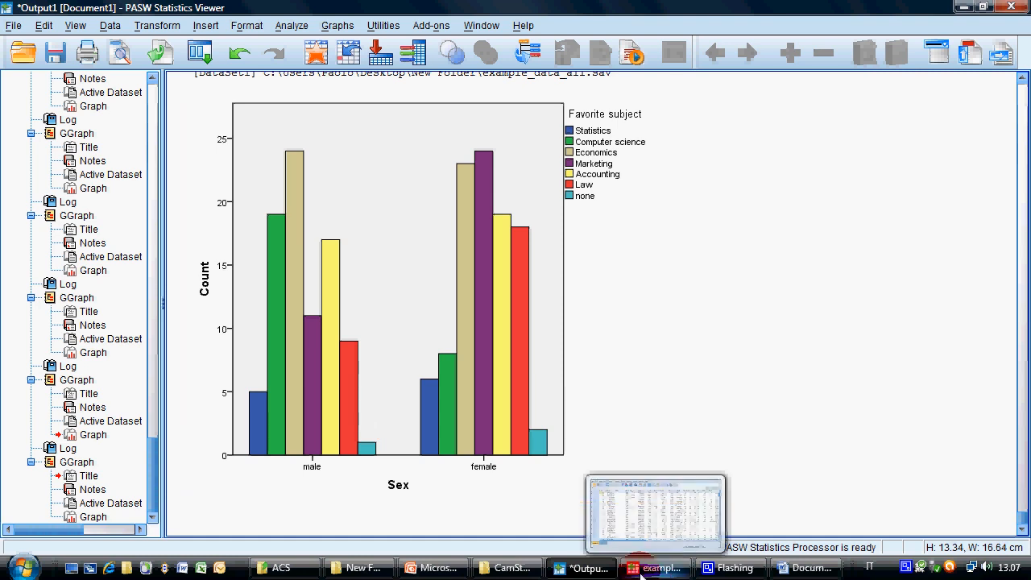
Step: Switch to PowerPoint to check the Typical bivariate analysis techniques table, and return to the PASW Data Editor
{"action": "left_click", "coordinate": [460, 552]}
{"action": "scroll", "coordinate": [516, 418], "scroll_direction": "down", "scroll_amount": 1}
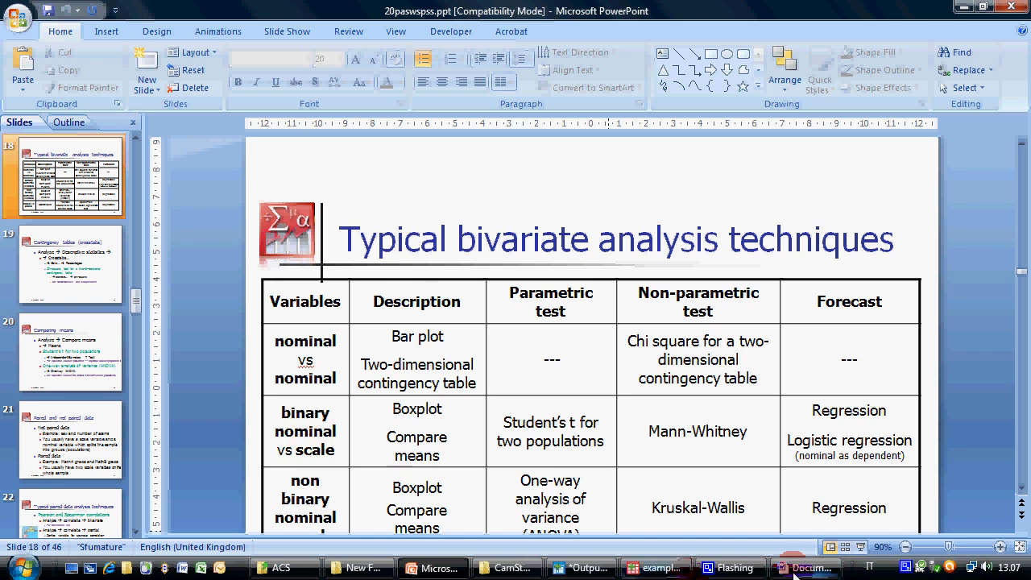
{"action": "left_click", "coordinate": [657, 568]}
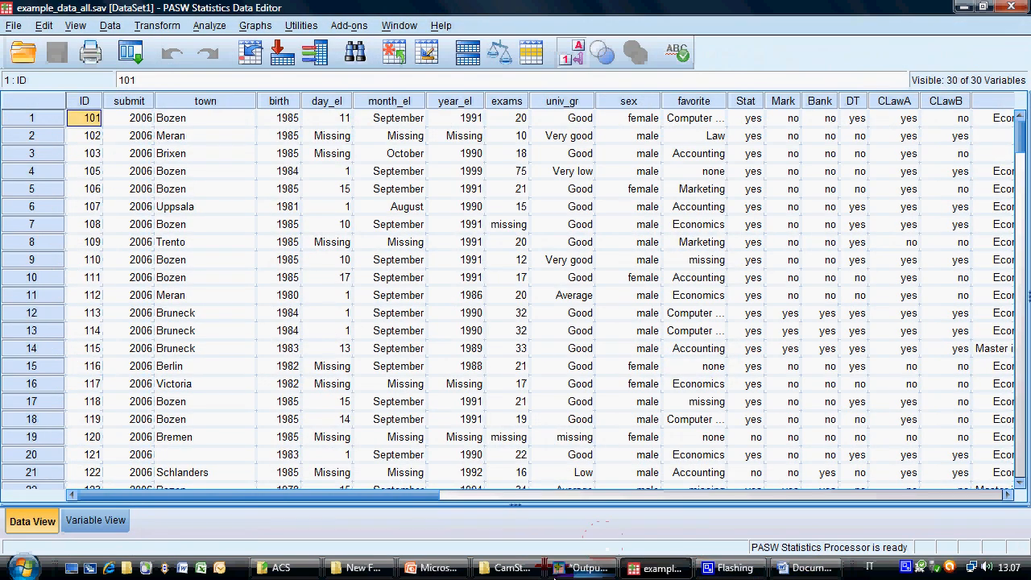
{"action": "mouse_move", "coordinate": [520, 570]}
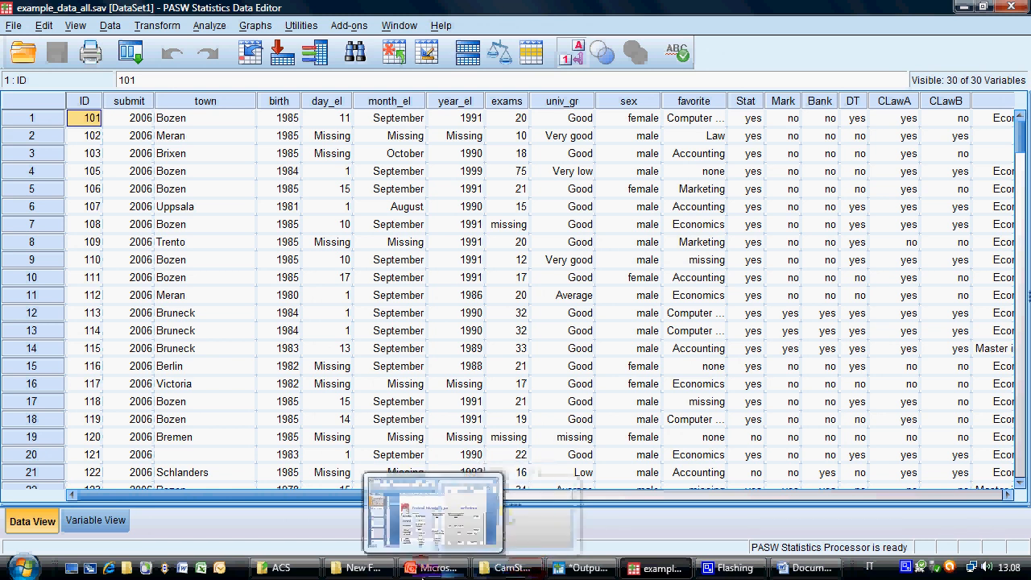
{"action": "left_click", "coordinate": [435, 568]}
{"action": "left_click", "coordinate": [654, 575]}
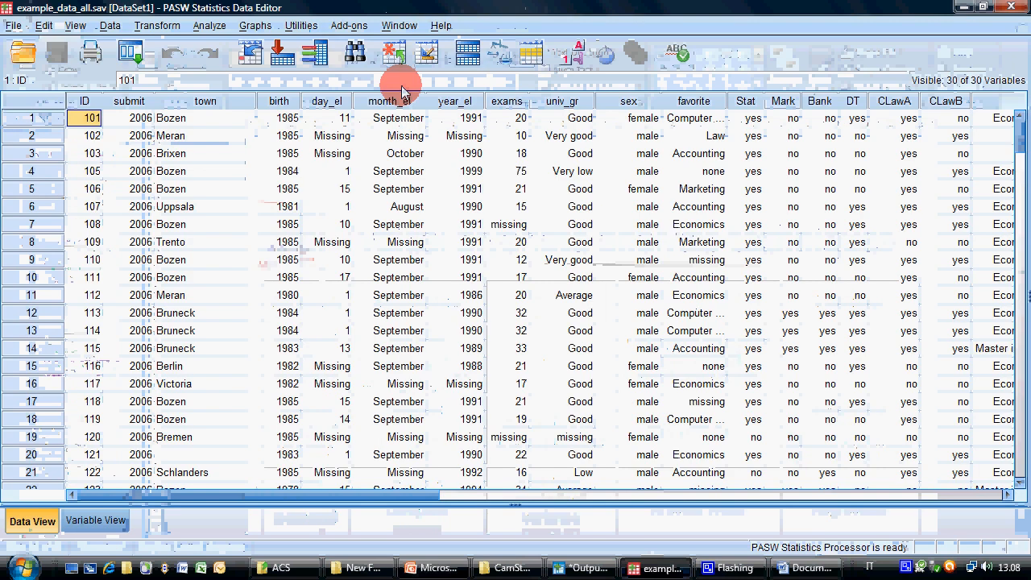
Step: Reopen the Chart Builder from the Data Editor and change the chart type to a simple boxplot
{"action": "left_click", "coordinate": [256, 25]}
{"action": "left_click", "coordinate": [413, 90]}
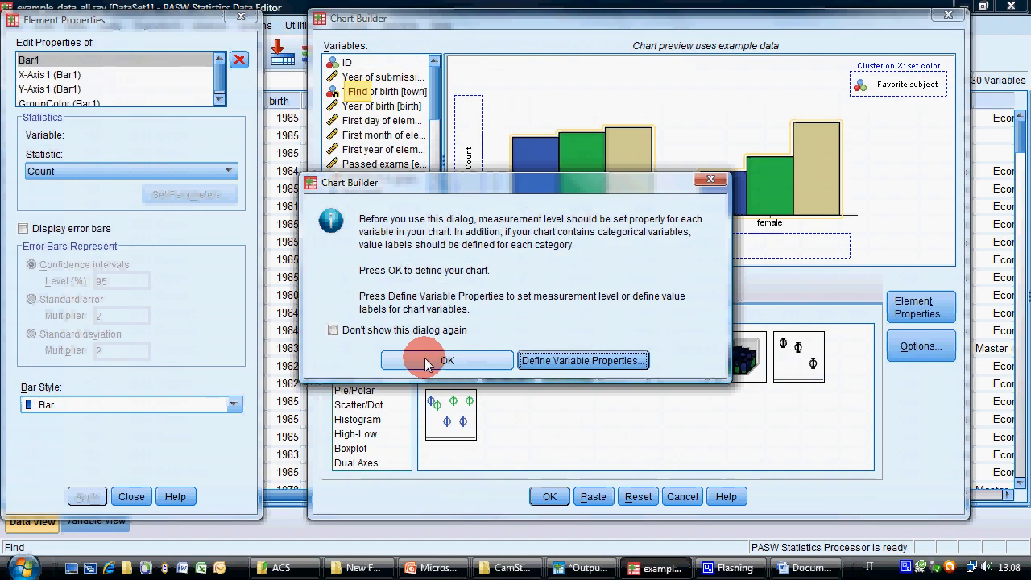
{"action": "left_click", "coordinate": [424, 358]}
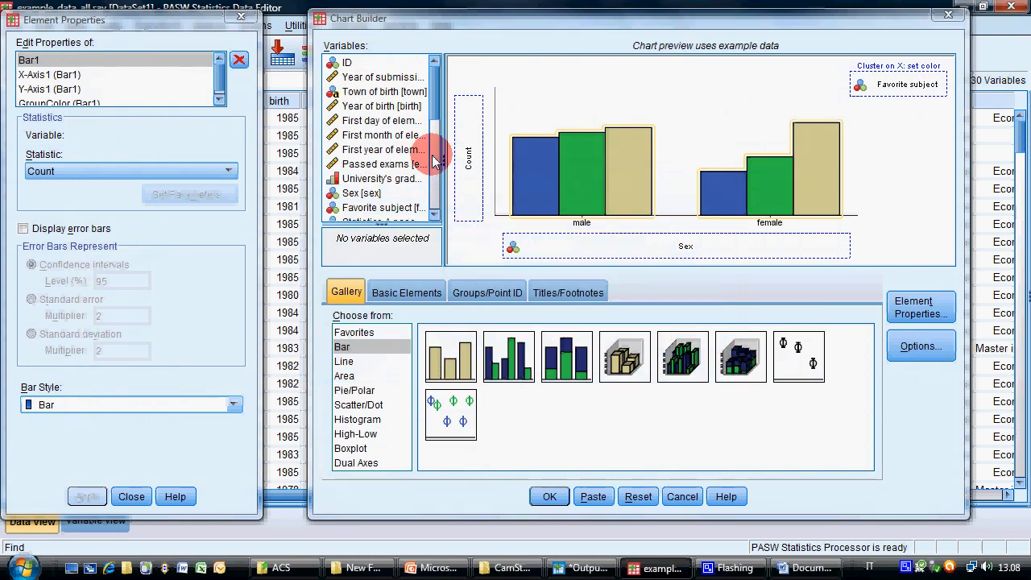
{"action": "scroll", "coordinate": [433, 161], "scroll_direction": "down", "scroll_amount": 5}
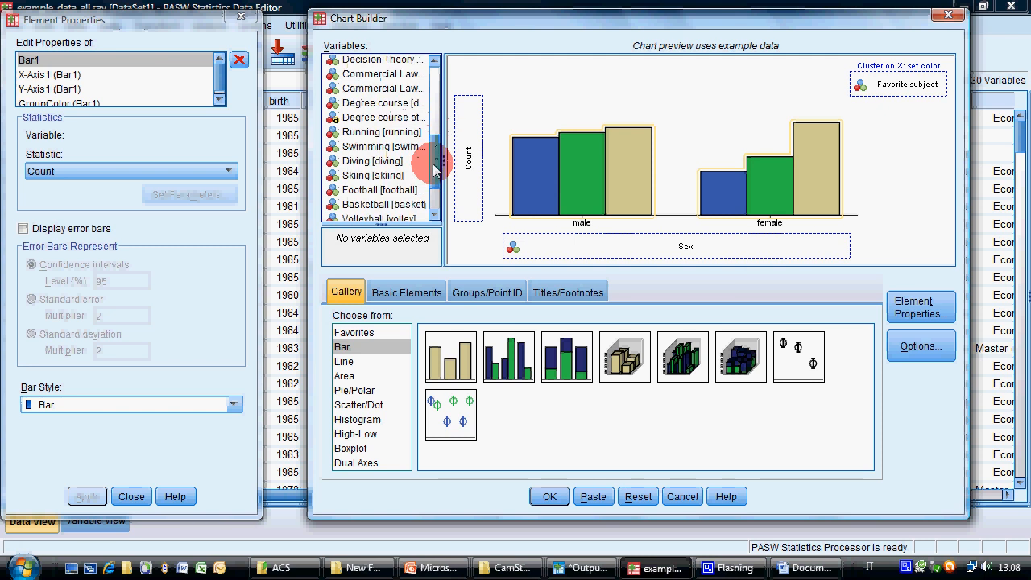
{"action": "left_click_drag", "start_coordinate": [433, 167], "coordinate": [433, 117]}
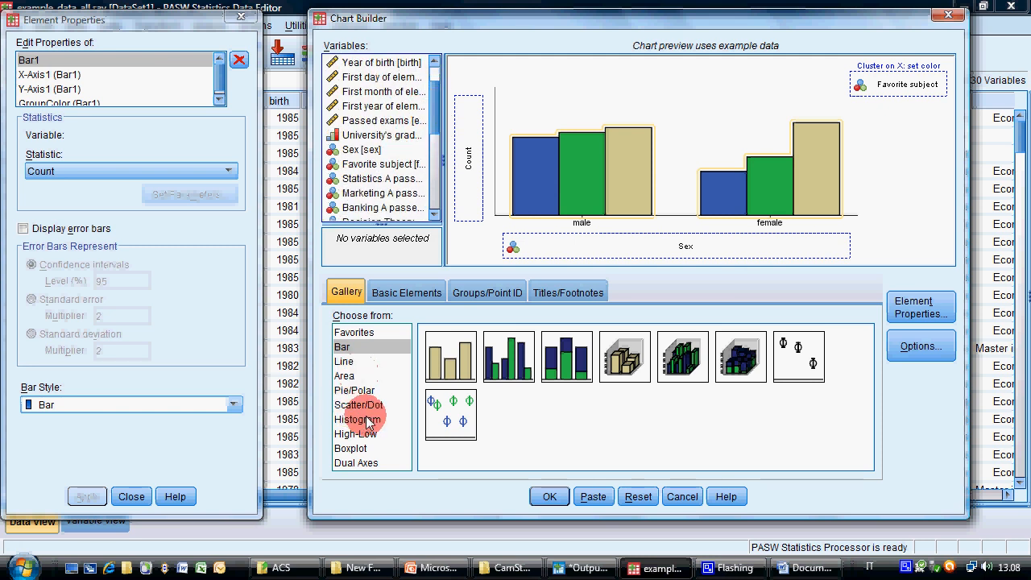
{"action": "left_click", "coordinate": [350, 448]}
{"action": "left_click", "coordinate": [496, 368]}
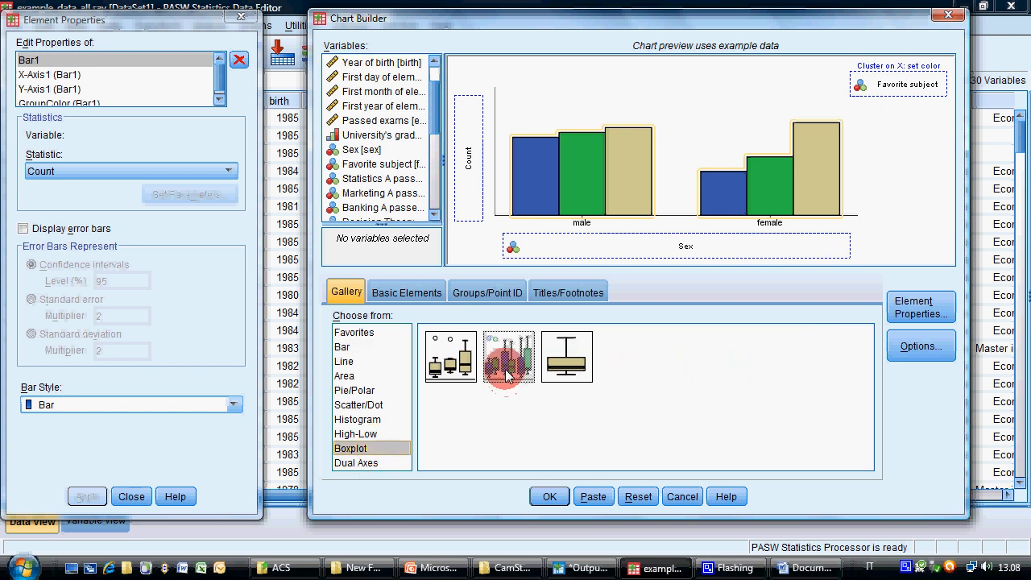
{"action": "double_click", "coordinate": [463, 372]}
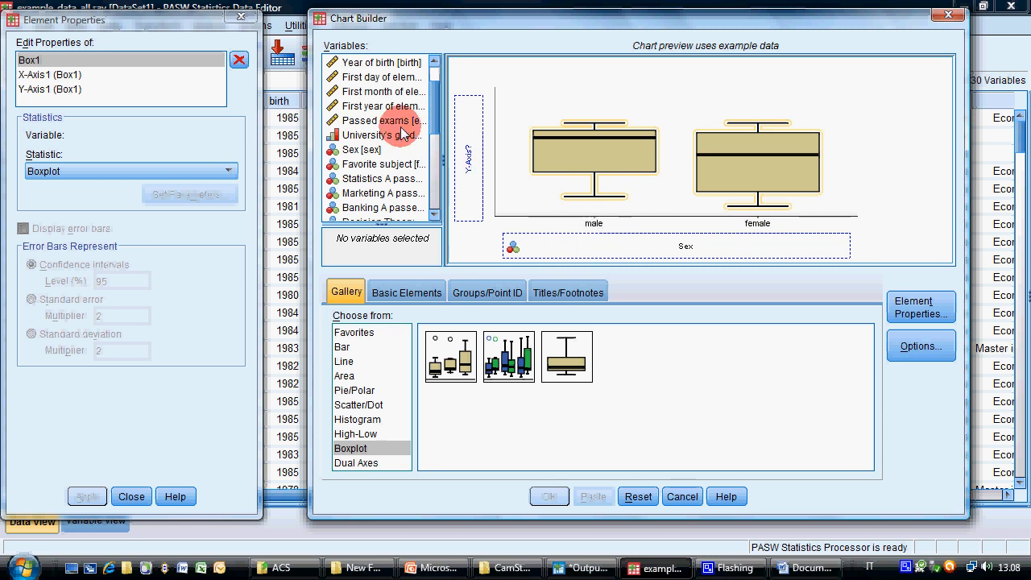
Step: Assign Passed exams to the boxplot's Y axis and Sex to its X axis, and generate the chart
{"action": "left_click_drag", "start_coordinate": [400, 126], "coordinate": [469, 145]}
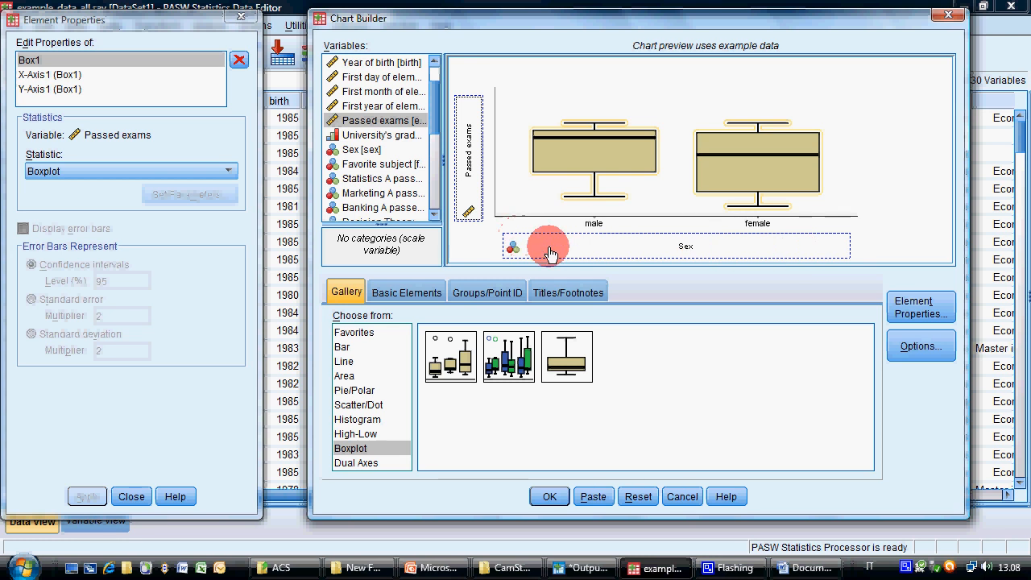
{"action": "left_click_drag", "start_coordinate": [549, 252], "coordinate": [468, 159]}
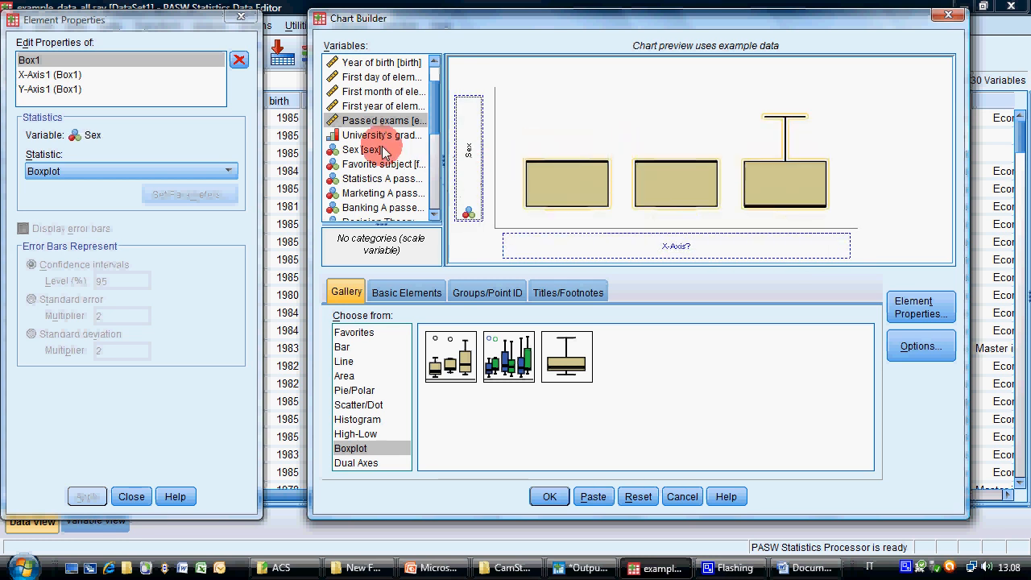
{"action": "left_click_drag", "start_coordinate": [378, 120], "coordinate": [469, 153]}
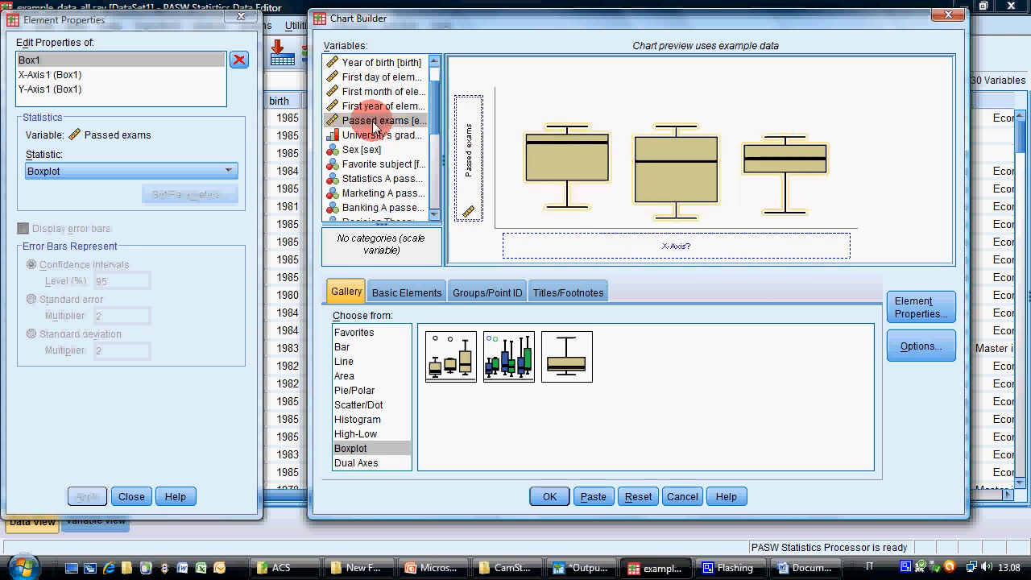
{"action": "left_click_drag", "start_coordinate": [361, 149], "coordinate": [604, 246]}
{"action": "left_click", "coordinate": [527, 491]}
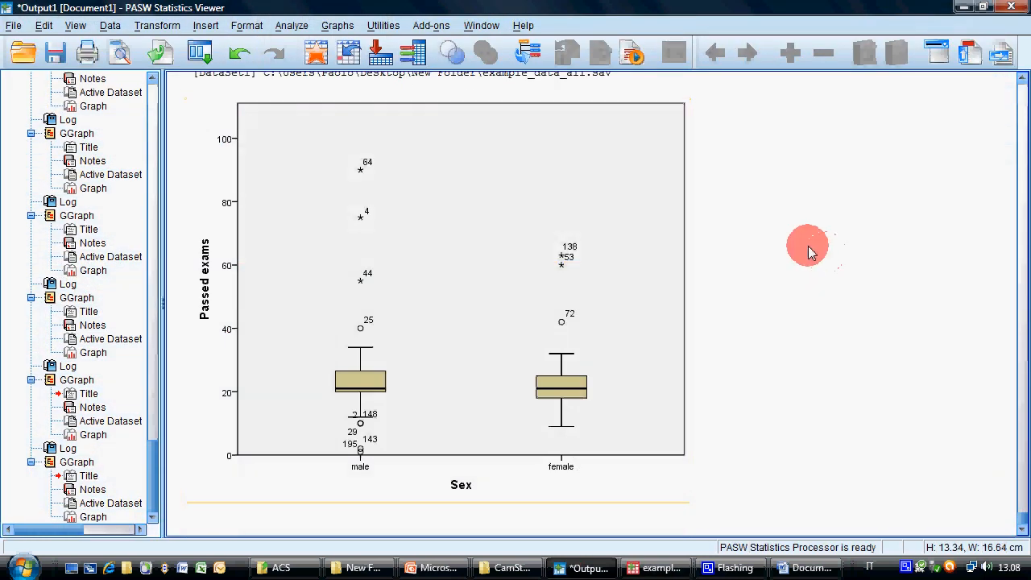
Step: Open the Passed exams boxplot for editing, transpose its coordinate system, and close the editor to view it in the output
{"action": "left_click", "coordinate": [462, 424]}
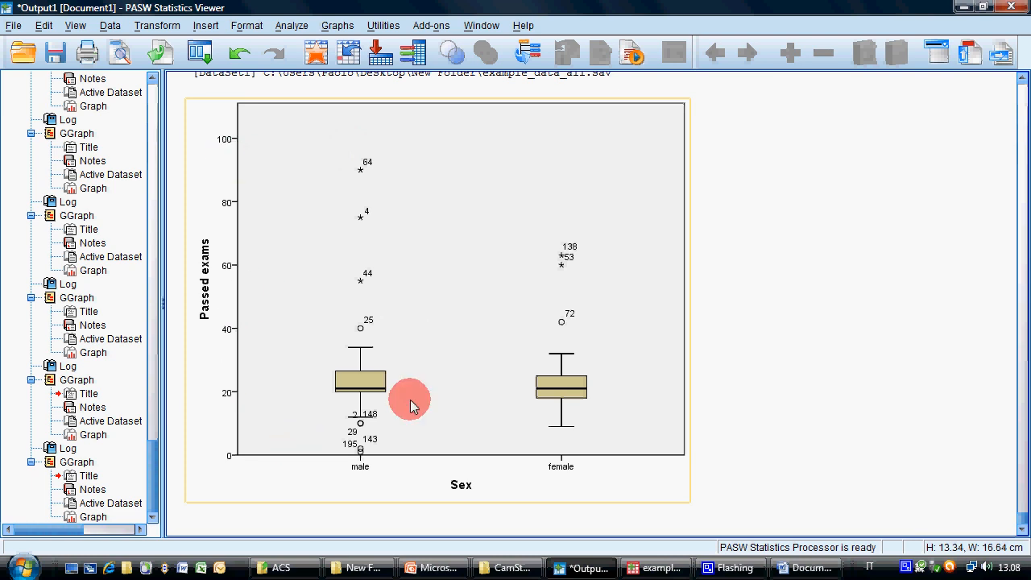
{"action": "double_click", "coordinate": [459, 372]}
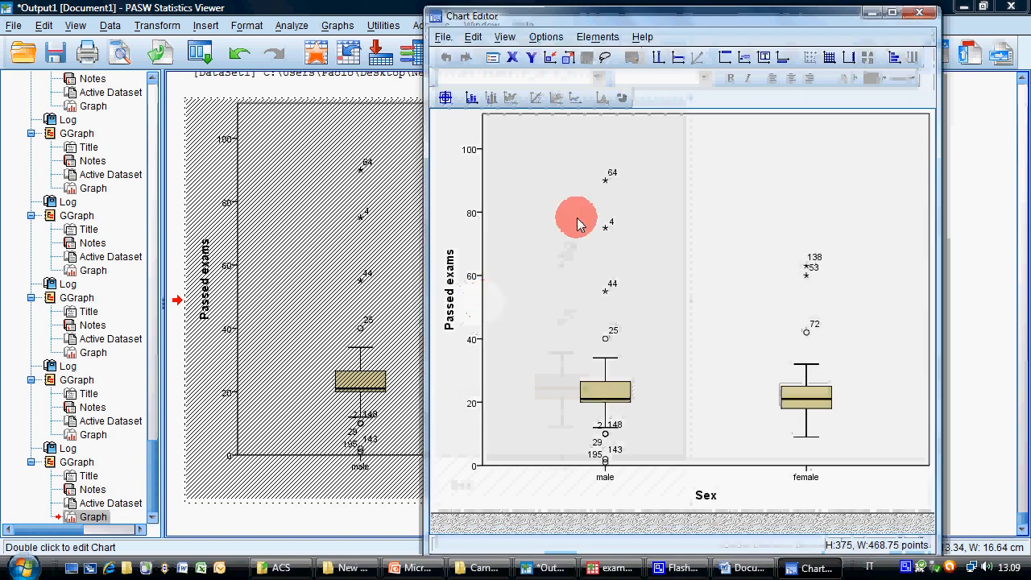
{"action": "left_click", "coordinate": [577, 223]}
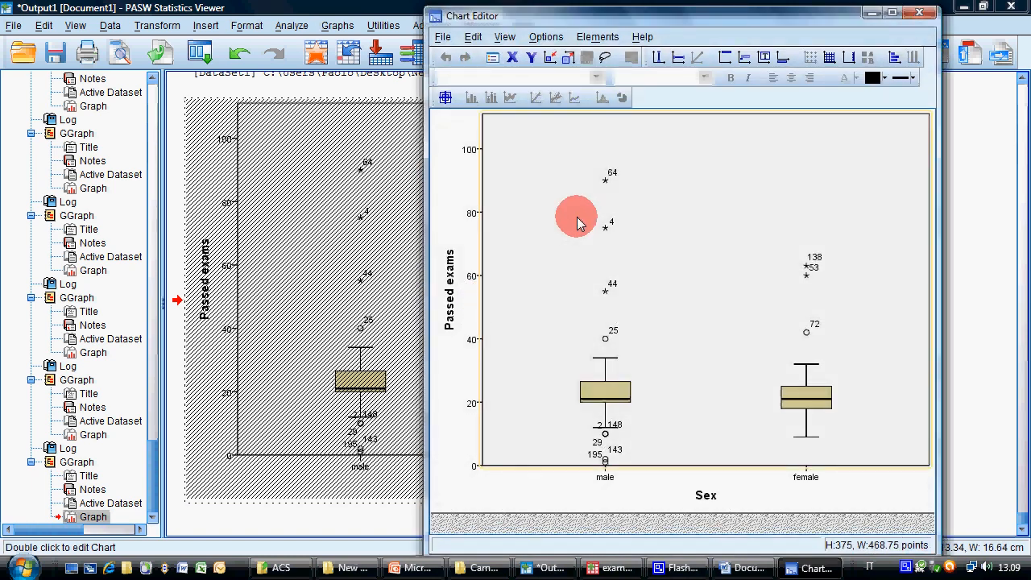
{"action": "double_click", "coordinate": [702, 152]}
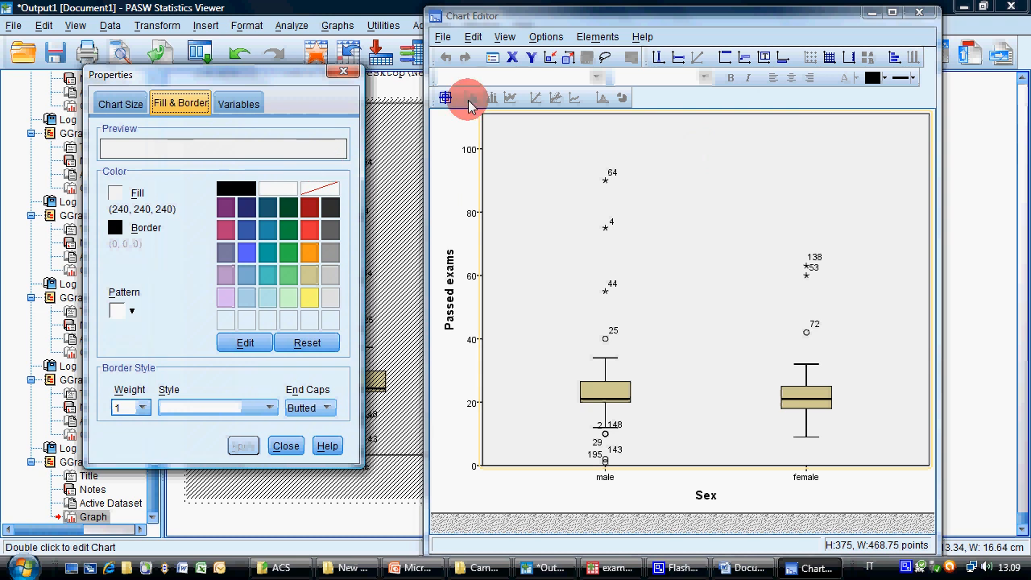
{"action": "left_click", "coordinate": [445, 98]}
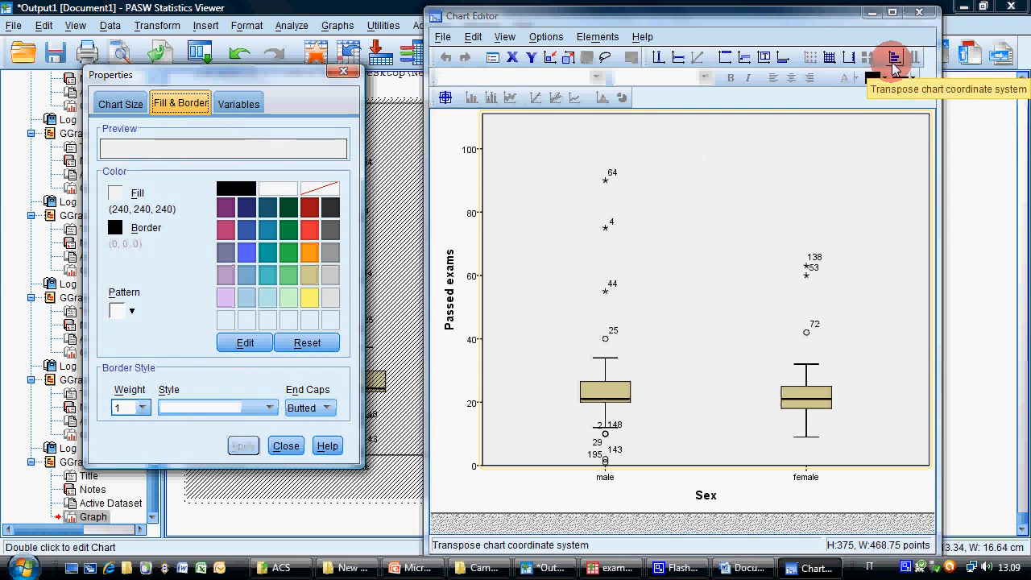
{"action": "left_click", "coordinate": [894, 59]}
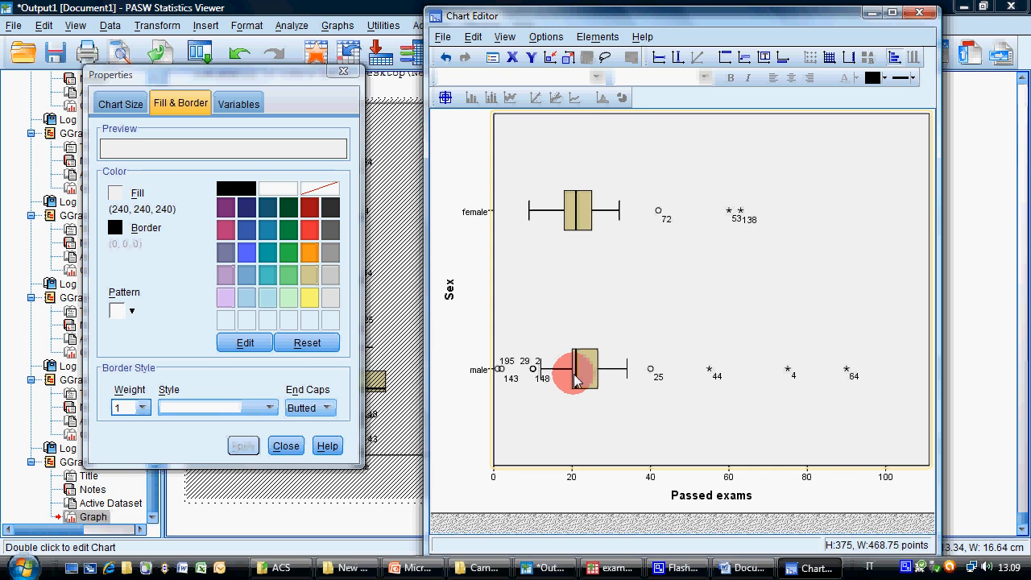
{"action": "left_click", "coordinate": [443, 37]}
{"action": "left_click", "coordinate": [453, 119]}
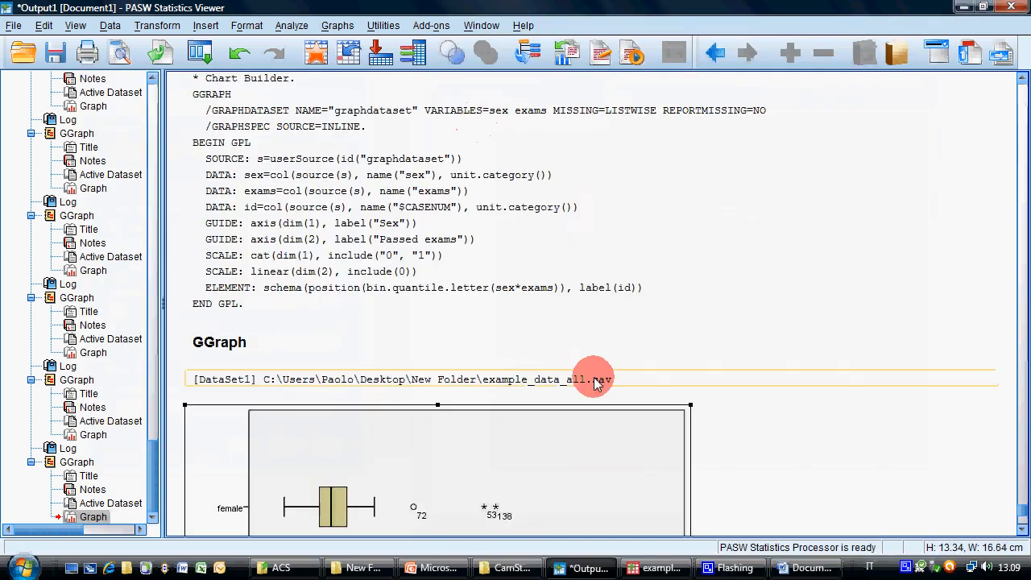
{"action": "scroll", "coordinate": [600, 370], "scroll_direction": "down", "scroll_amount": 5}
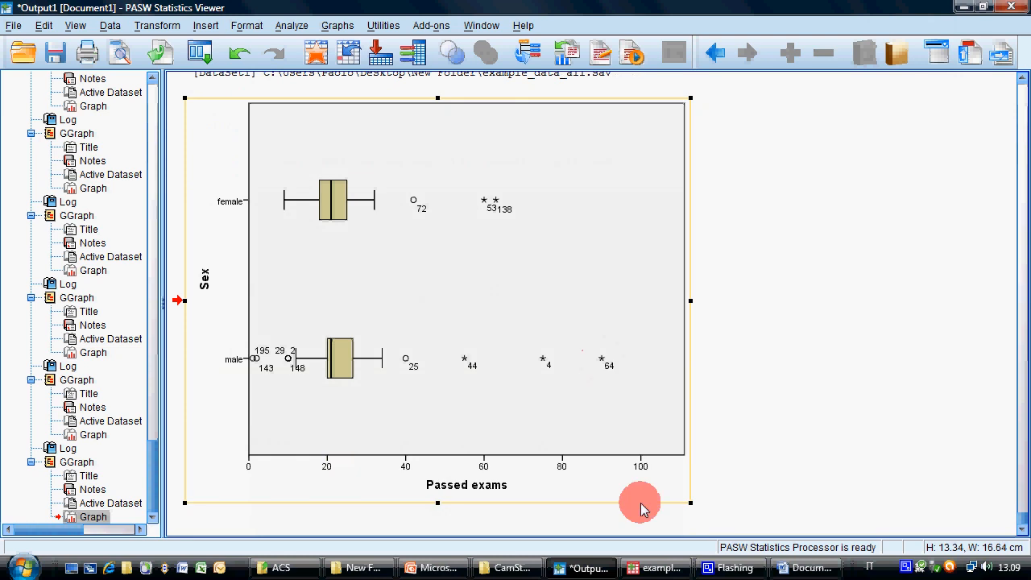
Step: Switch to PowerPoint and examine the scale vs scale row of the bivariate techniques table, including its Scatterplot entry
{"action": "left_click", "coordinate": [439, 568]}
{"action": "scroll", "coordinate": [463, 407], "scroll_direction": "down", "scroll_amount": 3}
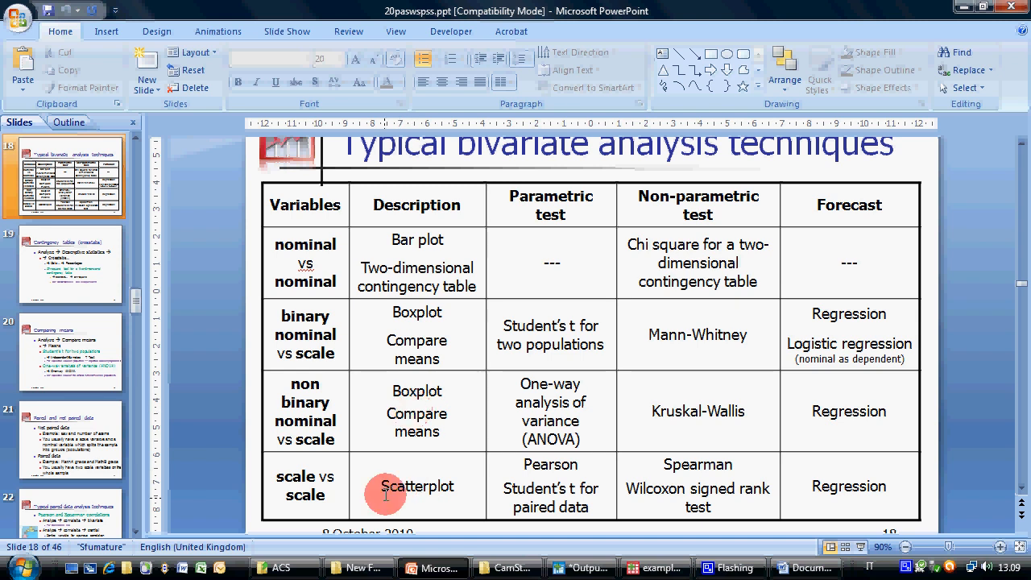
{"action": "left_click_drag", "start_coordinate": [382, 488], "coordinate": [458, 494]}
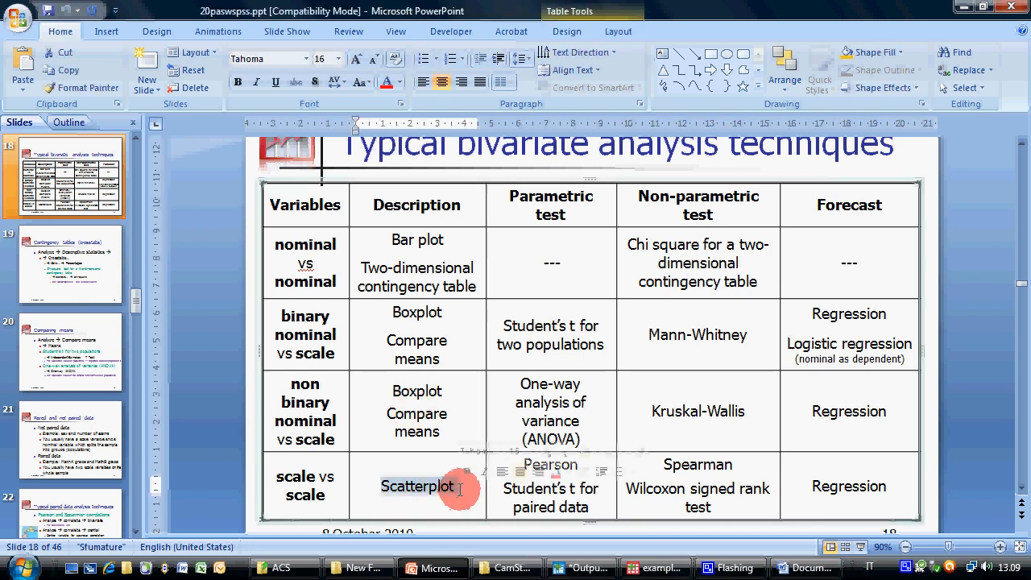
{"action": "left_click", "coordinate": [441, 486]}
{"action": "left_click", "coordinate": [302, 478]}
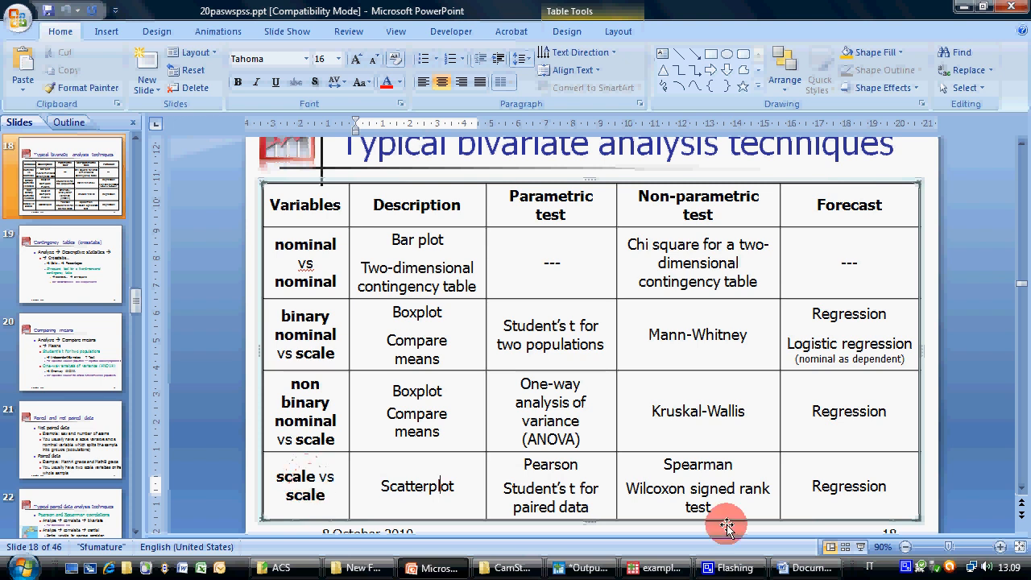
{"action": "mouse_move", "coordinate": [753, 576]}
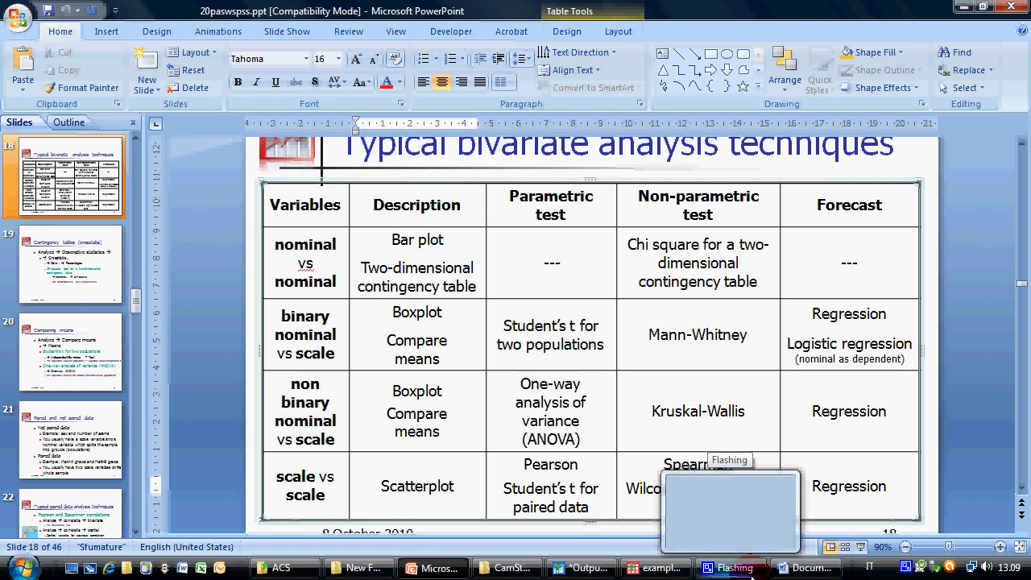
Step: Switch to the PASW Data Editor, reopen the Chart Builder and list the Scatter/Dot chart types
{"action": "left_click", "coordinate": [657, 568]}
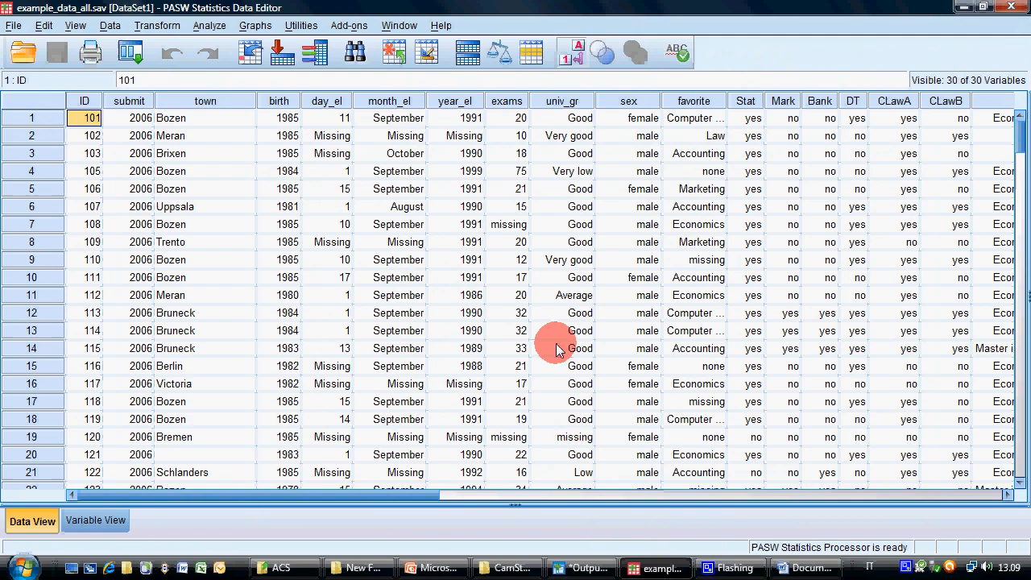
{"action": "left_click", "coordinate": [209, 25]}
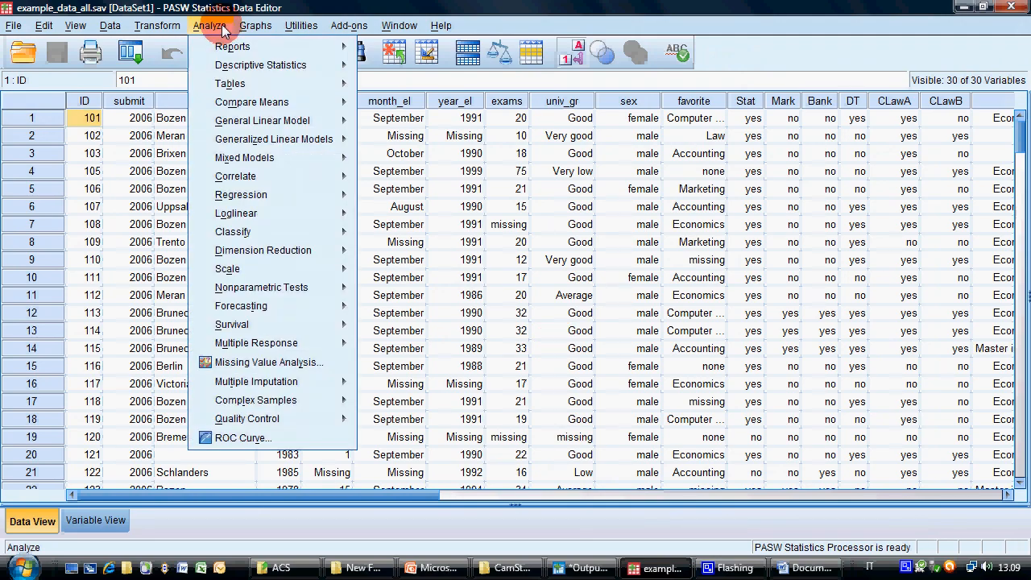
{"action": "mouse_move", "coordinate": [254, 25]}
{"action": "left_click", "coordinate": [266, 46]}
{"action": "left_click", "coordinate": [419, 360]}
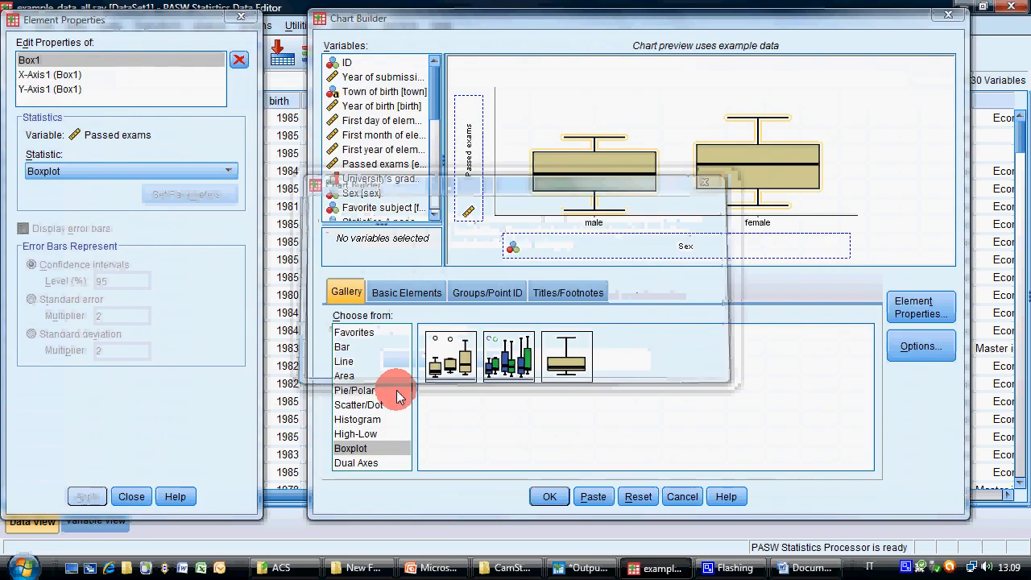
{"action": "left_click", "coordinate": [358, 404]}
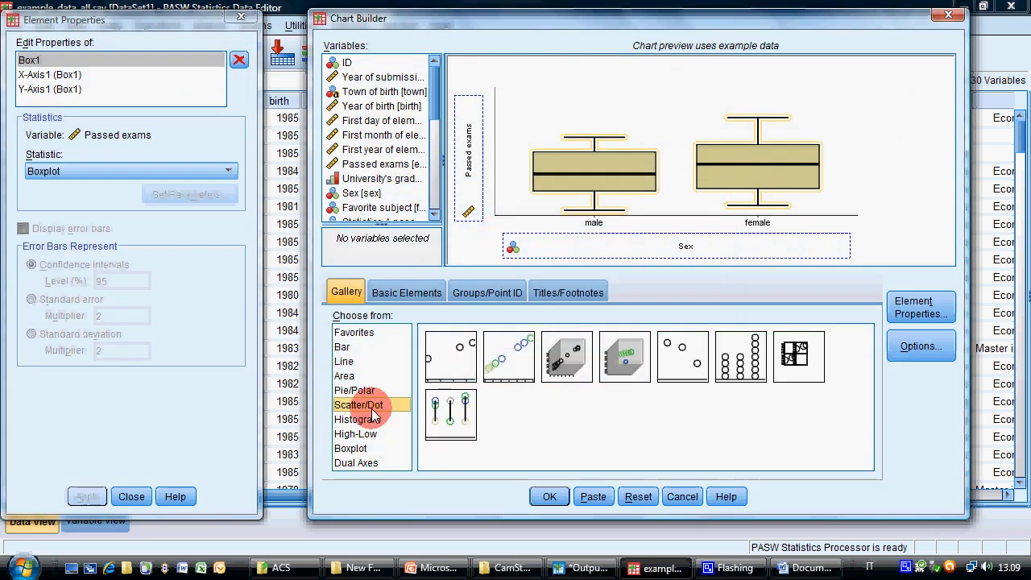
{"action": "double_click", "coordinate": [455, 355]}
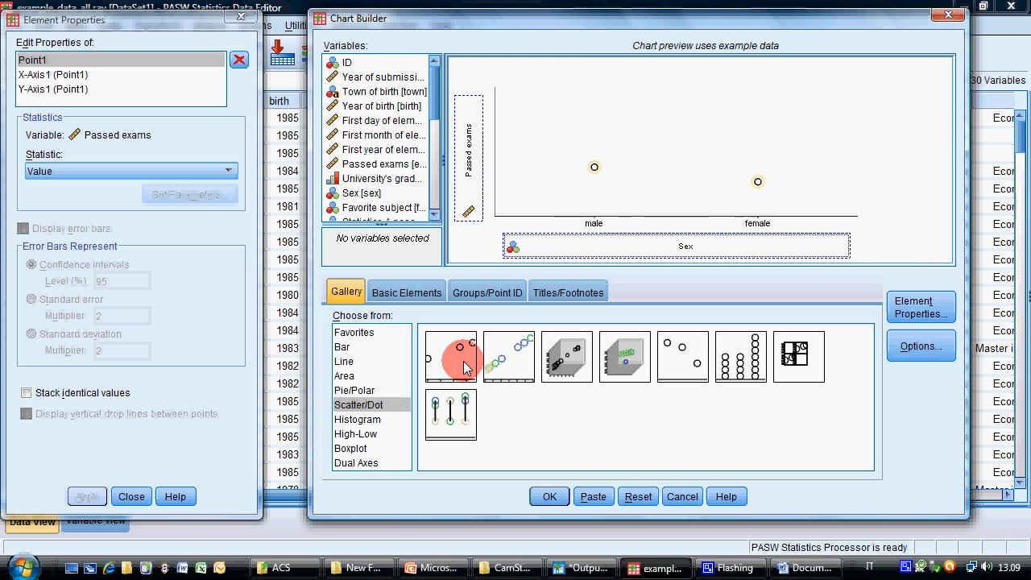
{"action": "left_click_drag", "start_coordinate": [436, 109], "coordinate": [436, 114]}
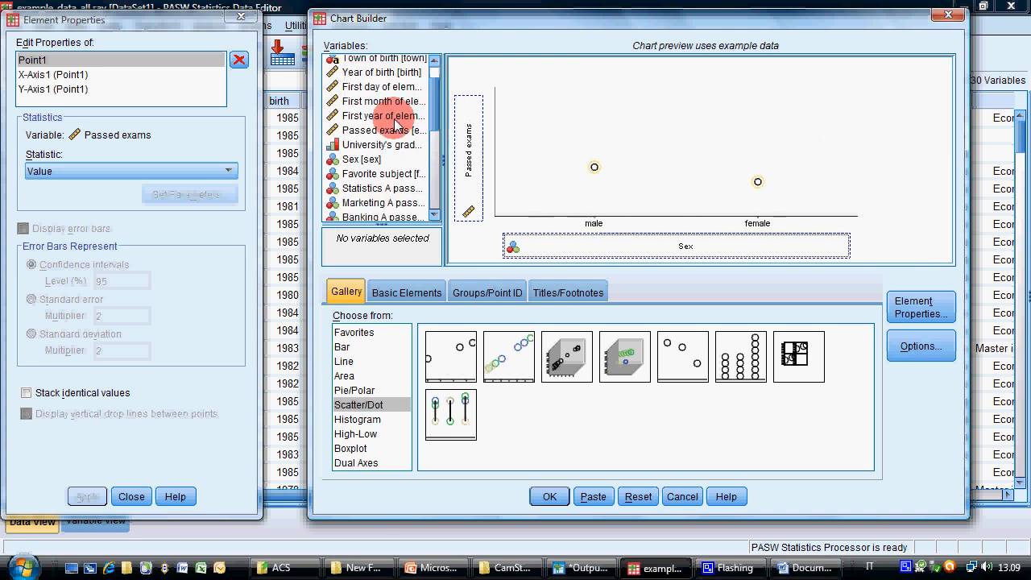
{"action": "left_click_drag", "start_coordinate": [377, 78], "coordinate": [564, 237]}
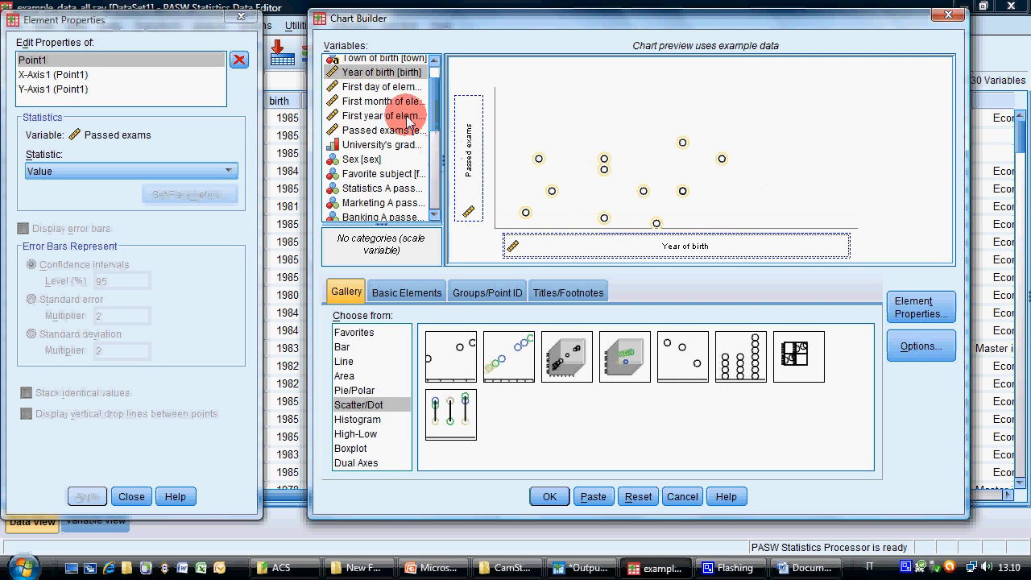
{"action": "left_click_drag", "start_coordinate": [381, 115], "coordinate": [465, 145]}
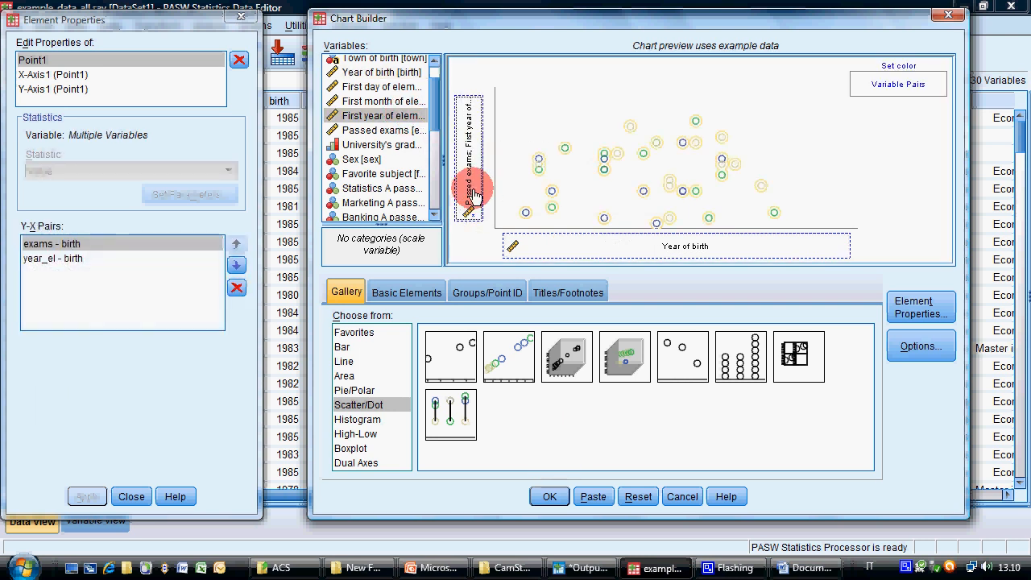
Step: Reset the chart setup and generate a simple scatterplot with Year of birth on the X axis and First year of elementary school on the Y axis
{"action": "left_click", "coordinate": [638, 496]}
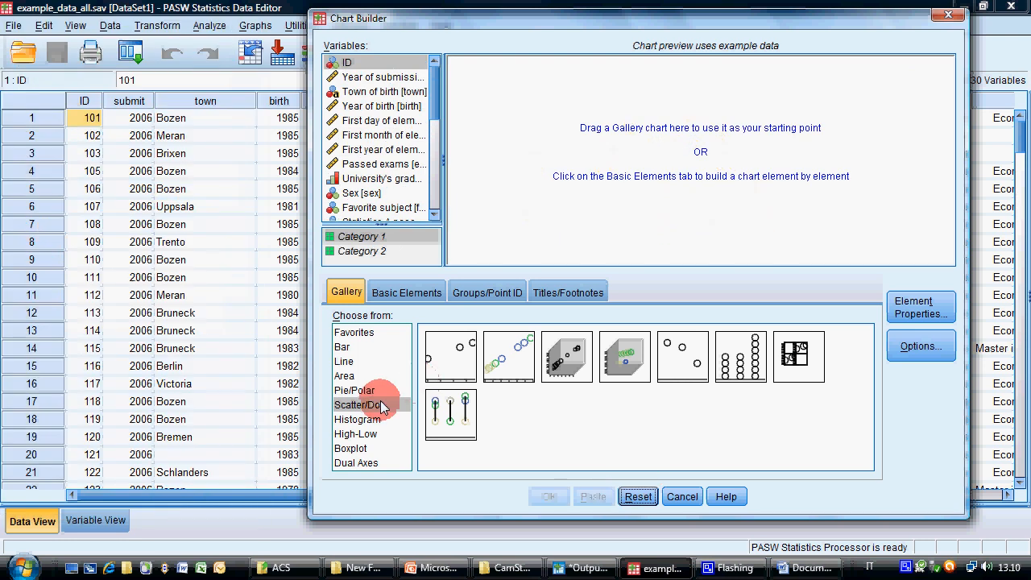
{"action": "double_click", "coordinate": [450, 352]}
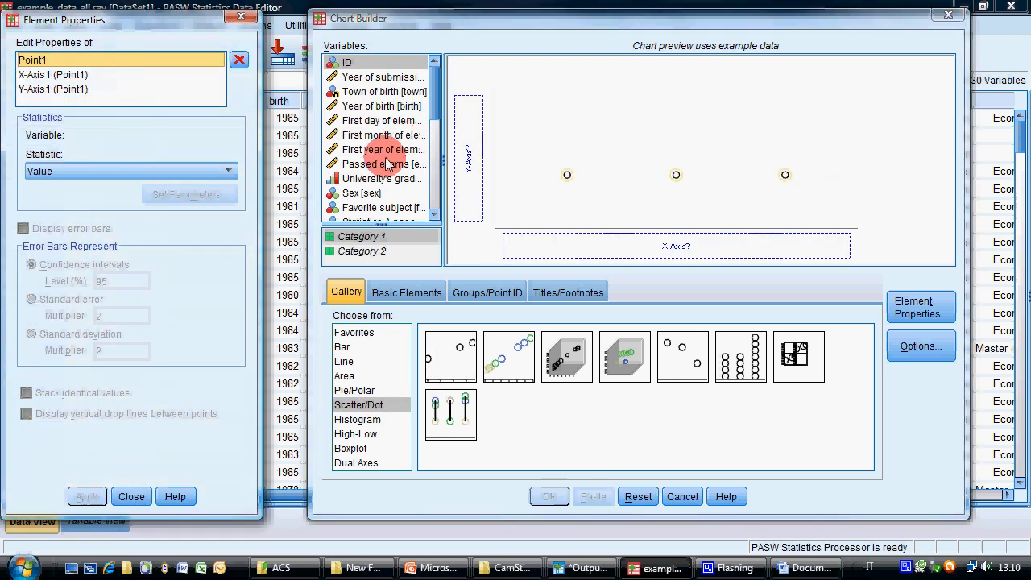
{"action": "left_click_drag", "start_coordinate": [377, 105], "coordinate": [560, 245]}
{"action": "left_click_drag", "start_coordinate": [392, 156], "coordinate": [472, 158]}
{"action": "left_click", "coordinate": [550, 496]}
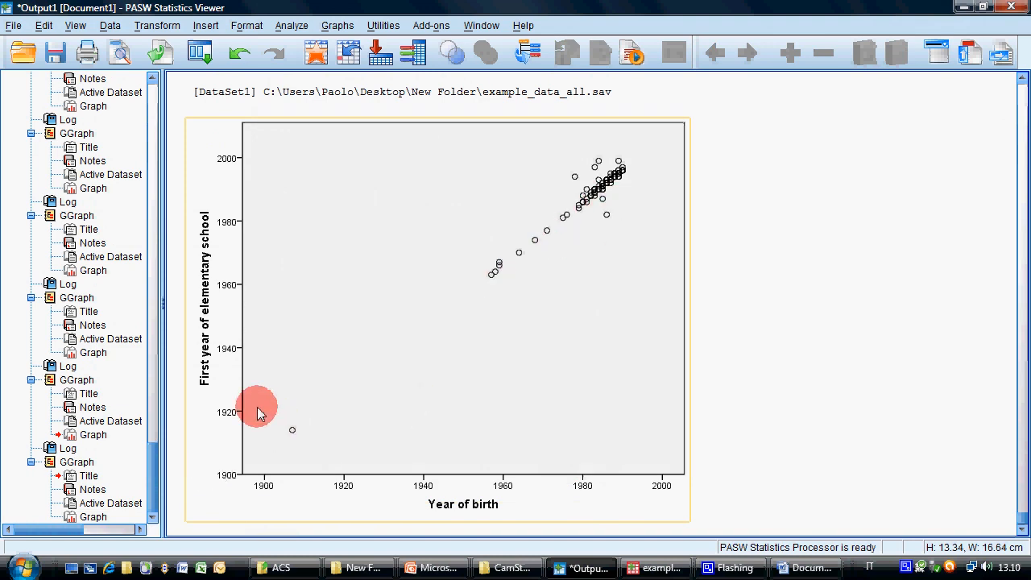
Step: Open the scatterplot for editing and set the Year of birth axis range to minimum 1955 and maximum 1995
{"action": "left_click", "coordinate": [255, 489]}
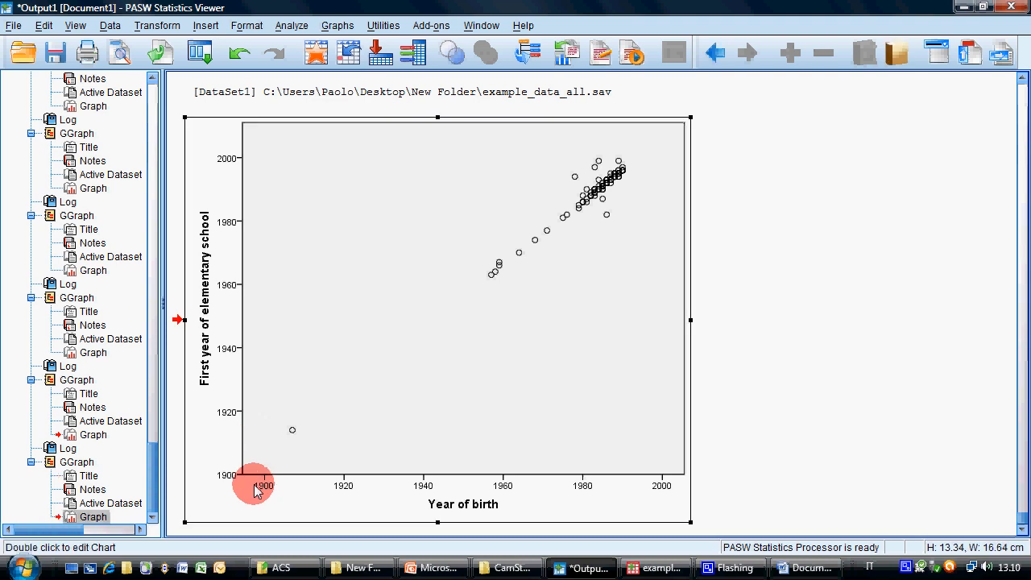
{"action": "double_click", "coordinate": [255, 489]}
{"action": "left_click", "coordinate": [515, 479]}
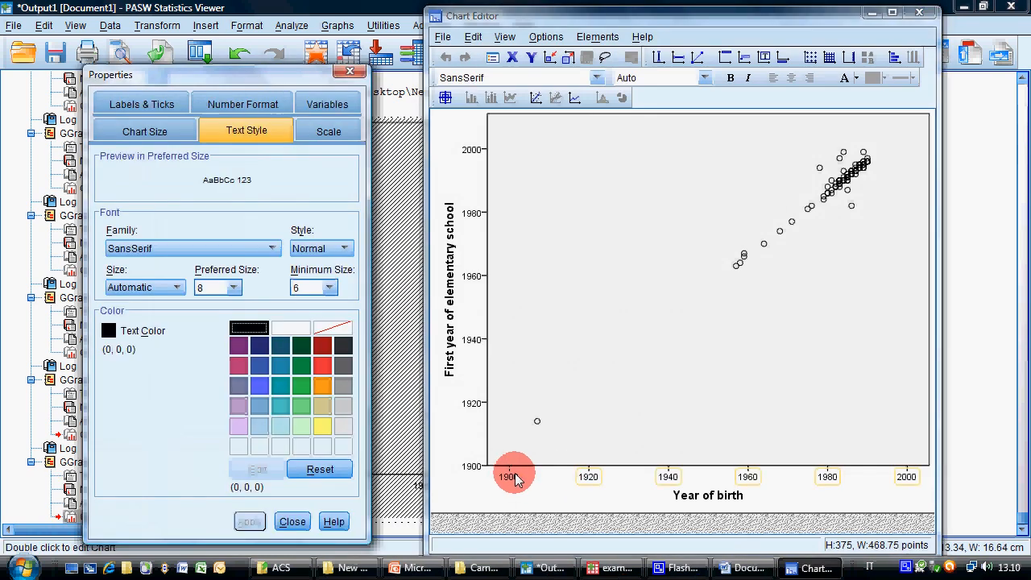
{"action": "left_click", "coordinate": [327, 130]}
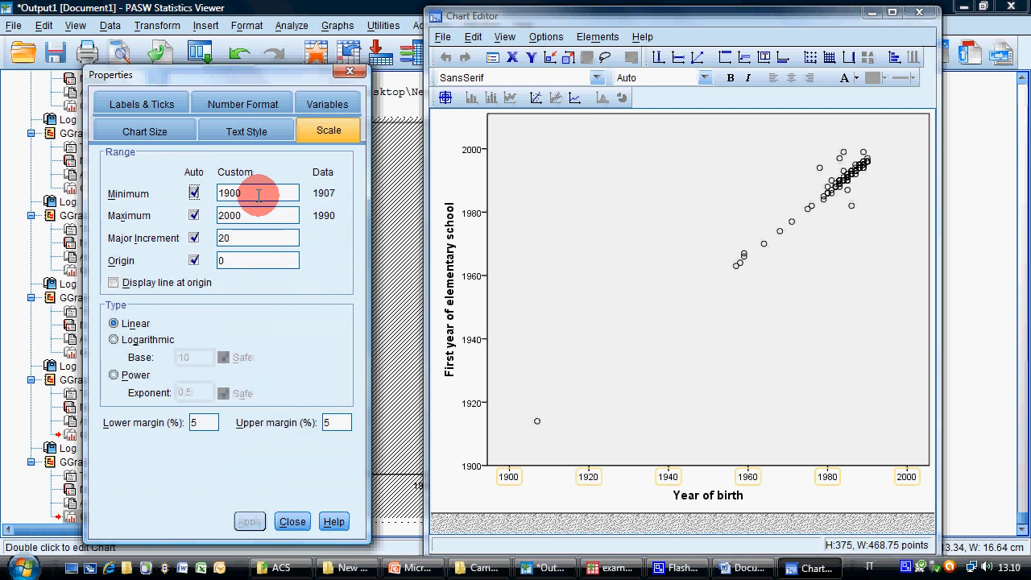
{"action": "left_click_drag", "start_coordinate": [258, 193], "coordinate": [173, 221]}
{"action": "type", "text": "55"}
{"action": "key", "text": "Right"}
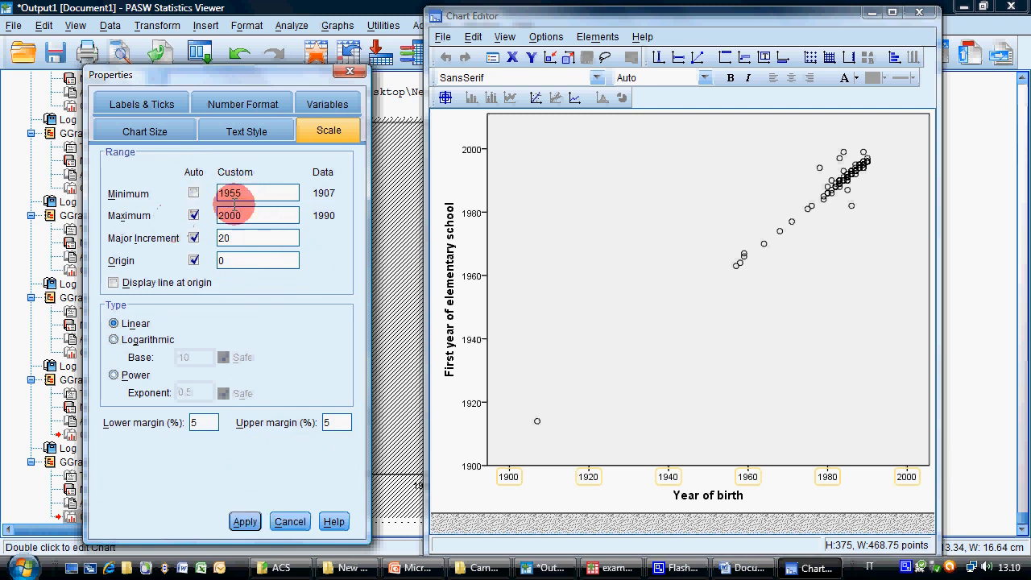
{"action": "left_click_drag", "start_coordinate": [249, 217], "coordinate": [199, 216]}
{"action": "type", "text": "1995"}
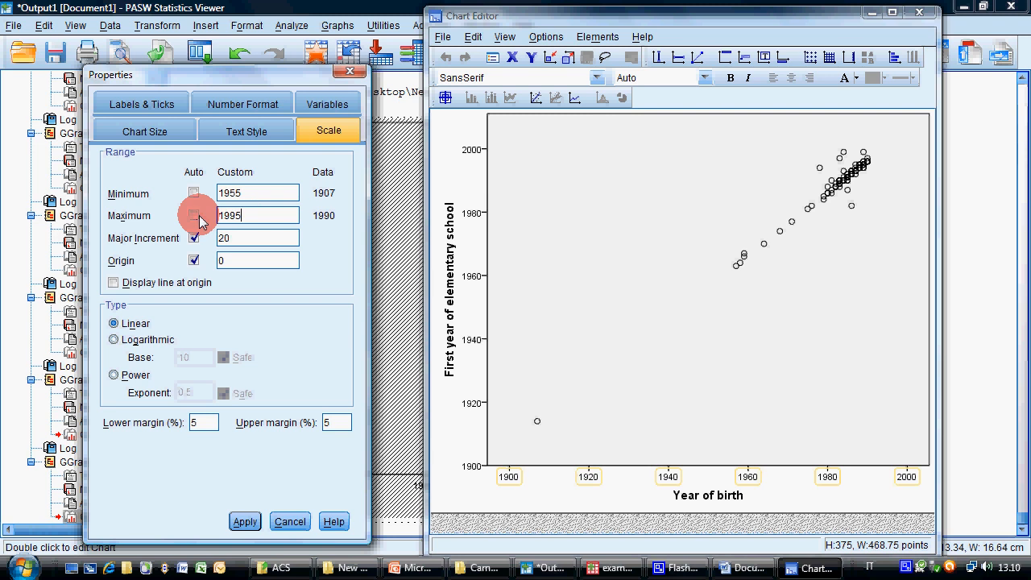
{"action": "left_click", "coordinate": [245, 521]}
Step: Set the minimum of the First year of elementary school axis to 1955, leaving the other range values automatic
{"action": "left_click", "coordinate": [456, 420]}
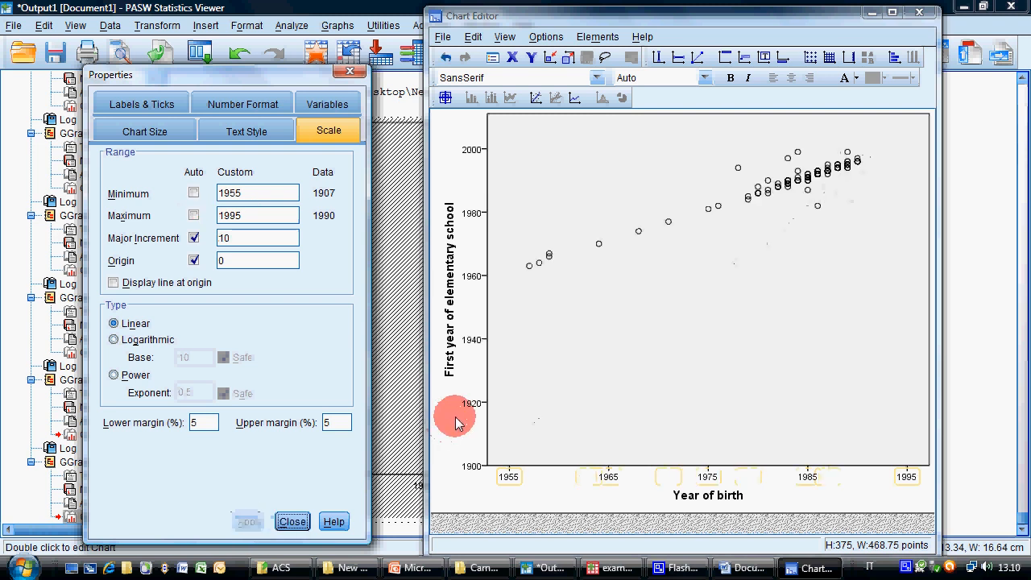
{"action": "left_click", "coordinate": [473, 406]}
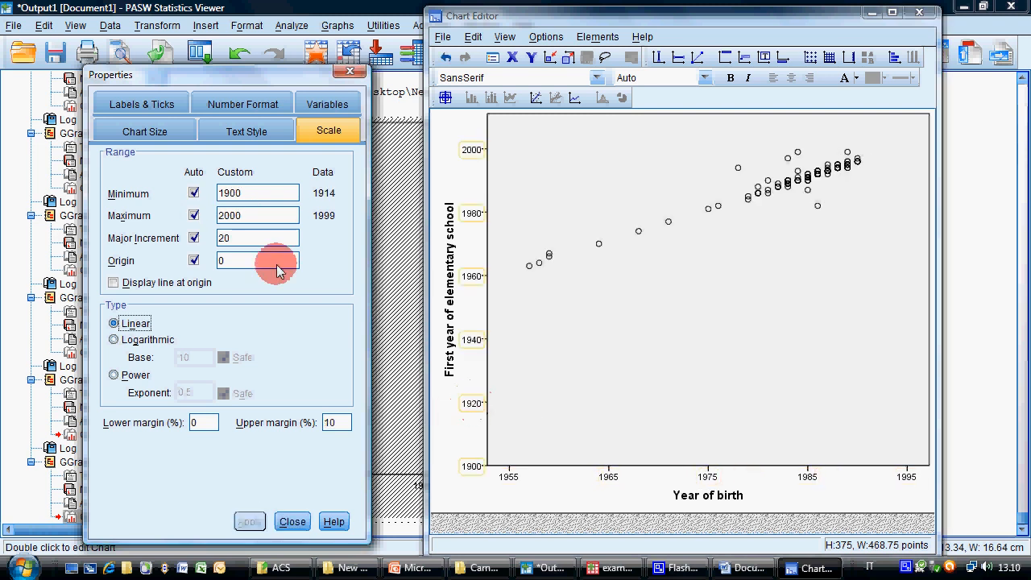
{"action": "left_click_drag", "start_coordinate": [242, 194], "coordinate": [229, 193]}
{"action": "type", "text": "55"}
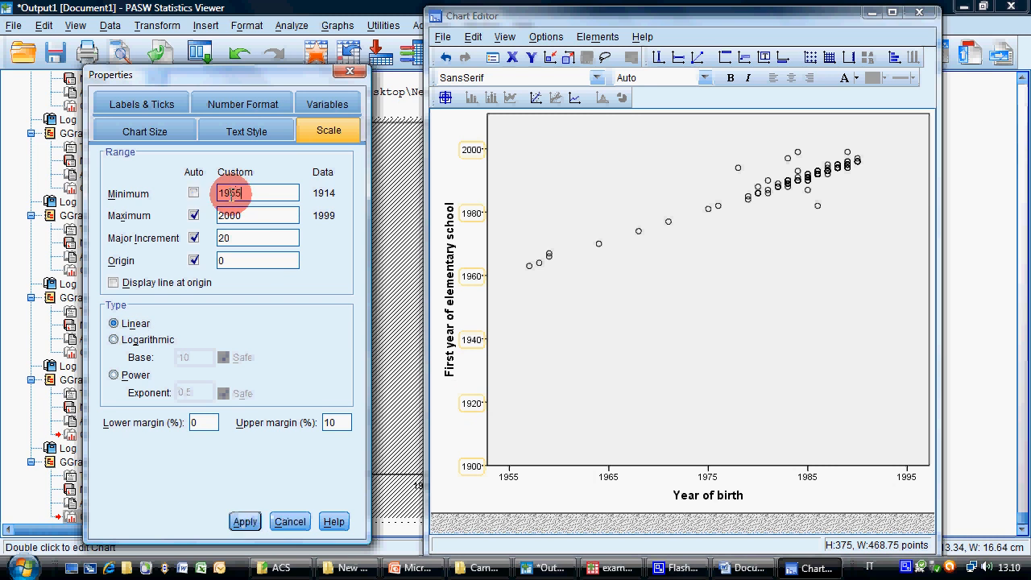
{"action": "left_click", "coordinate": [246, 522]}
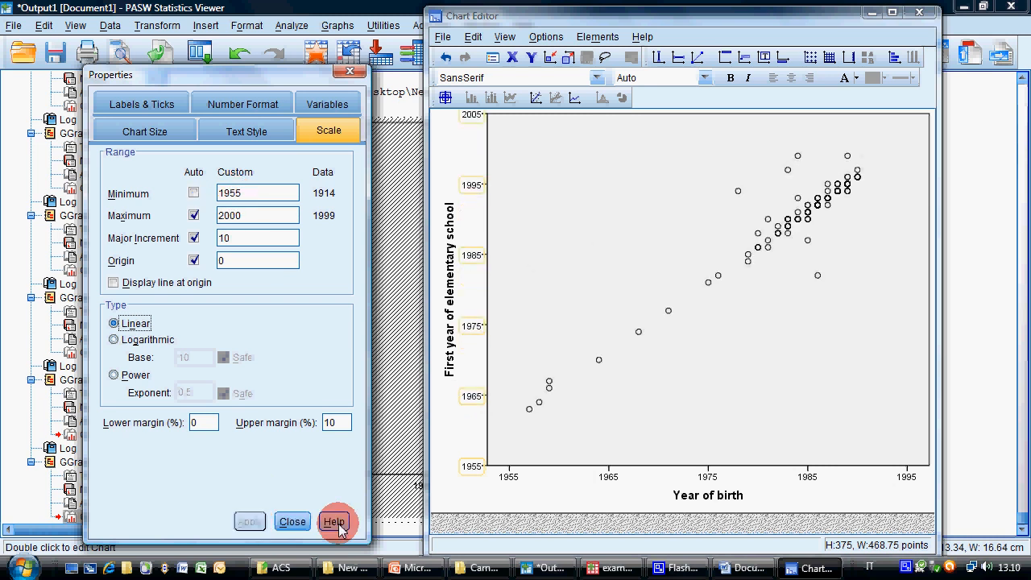
{"action": "left_click", "coordinate": [290, 522]}
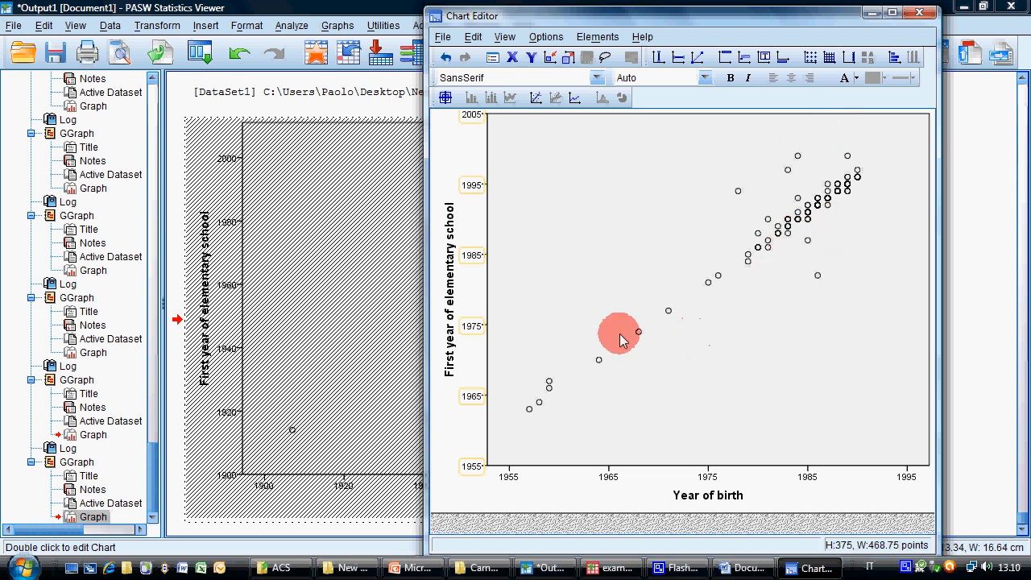
Step: Format the scatterplot markers as upward triangles with a blue border (93, 97, 255) and a red fill (239, 51, 56)
{"action": "double_click", "coordinate": [770, 255]}
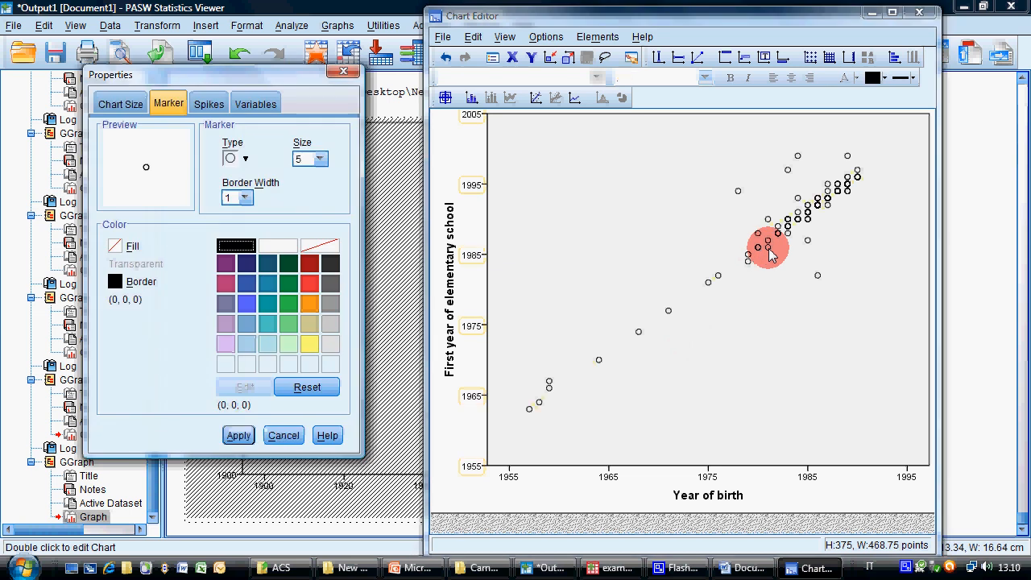
{"action": "left_click", "coordinate": [244, 160]}
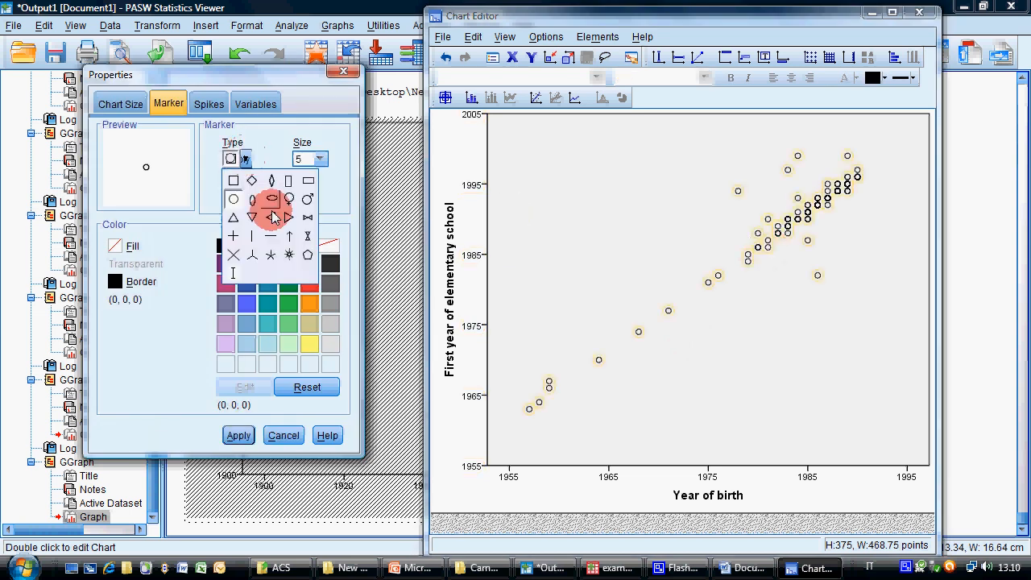
{"action": "left_click", "coordinate": [234, 219]}
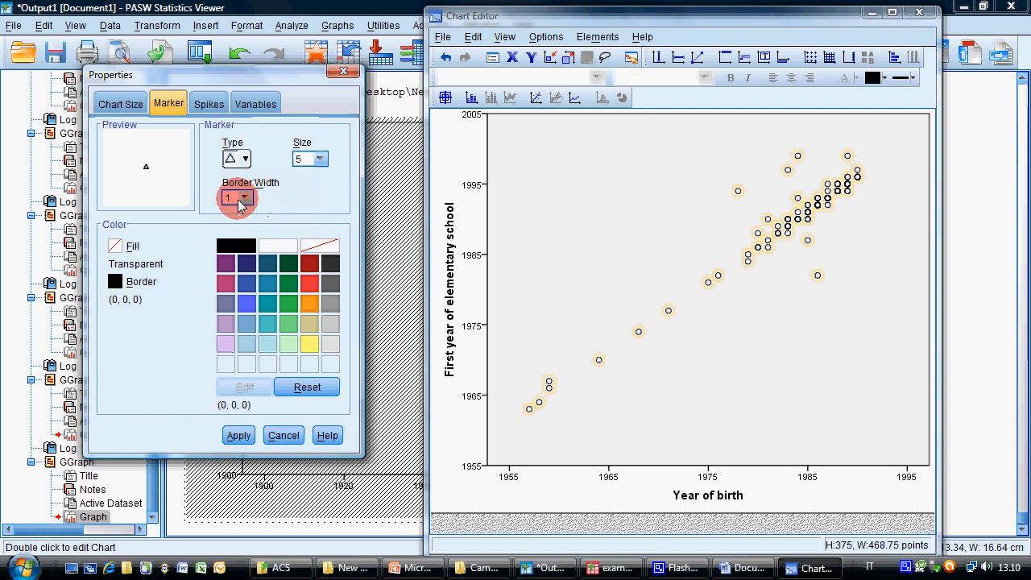
{"action": "left_click", "coordinate": [246, 302]}
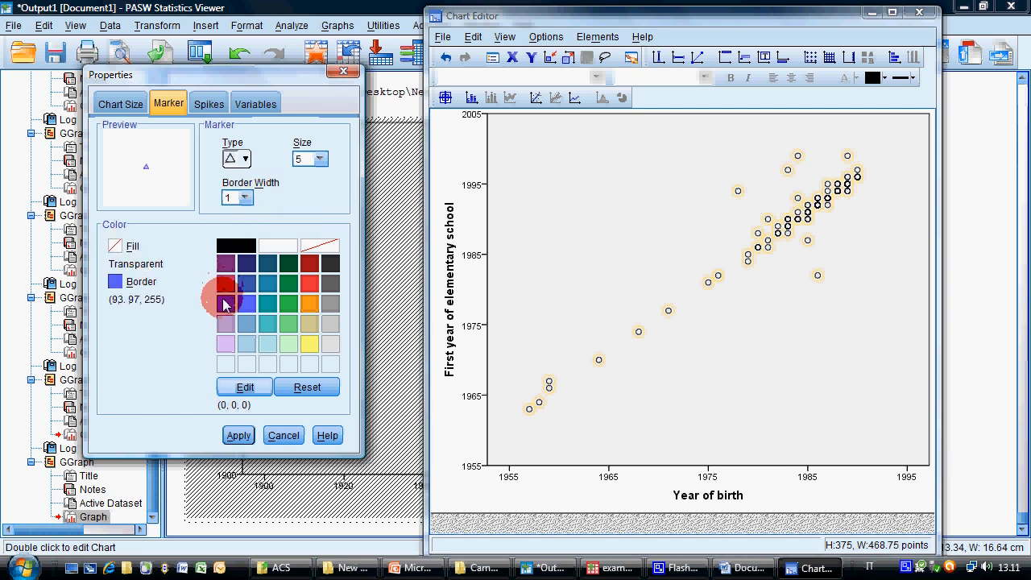
{"action": "left_click", "coordinate": [117, 251]}
{"action": "left_click", "coordinate": [309, 283]}
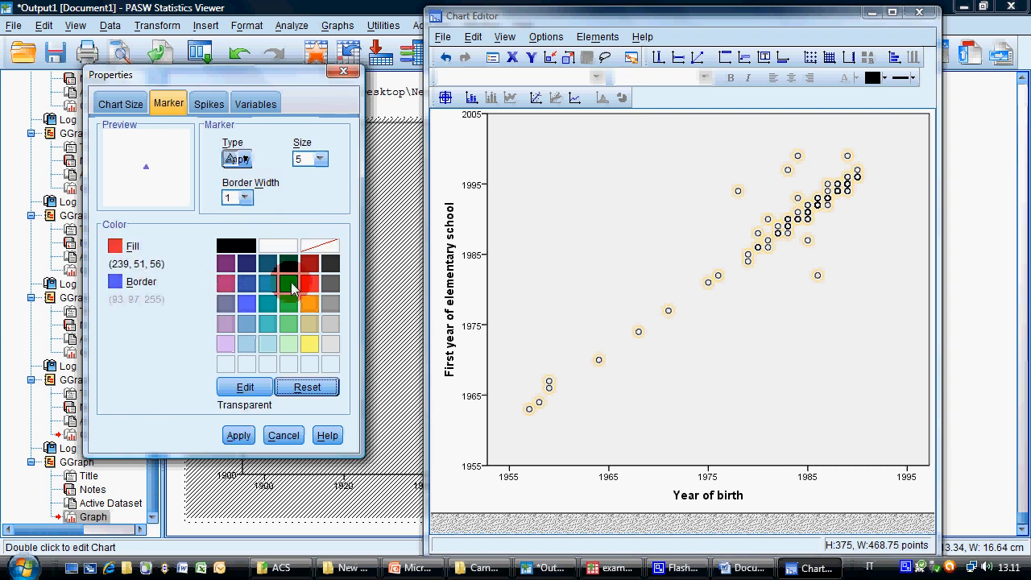
{"action": "left_click", "coordinate": [239, 435]}
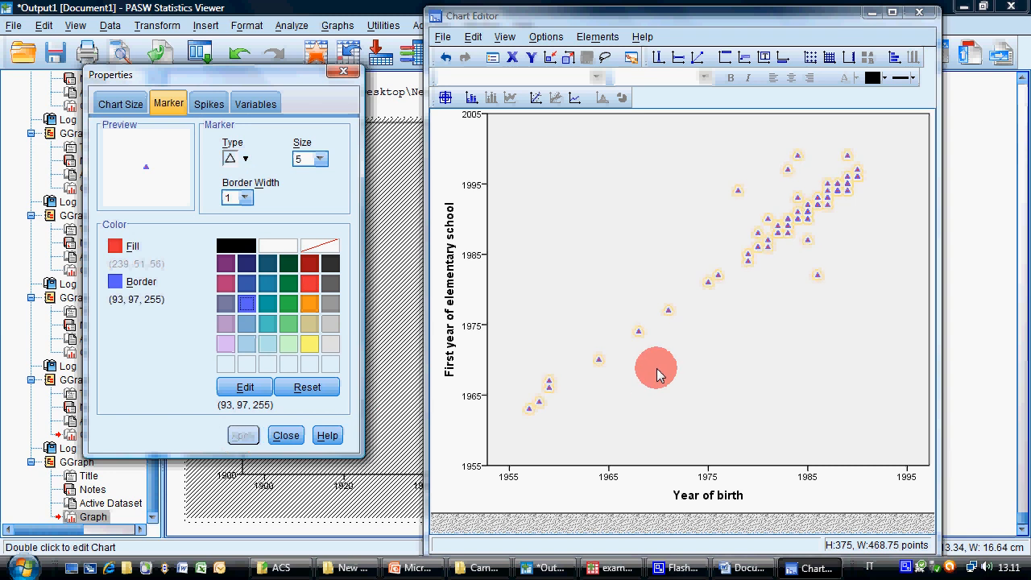
Step: Set the size of the scatterplot's triangle markers to 12
{"action": "left_click", "coordinate": [136, 288]}
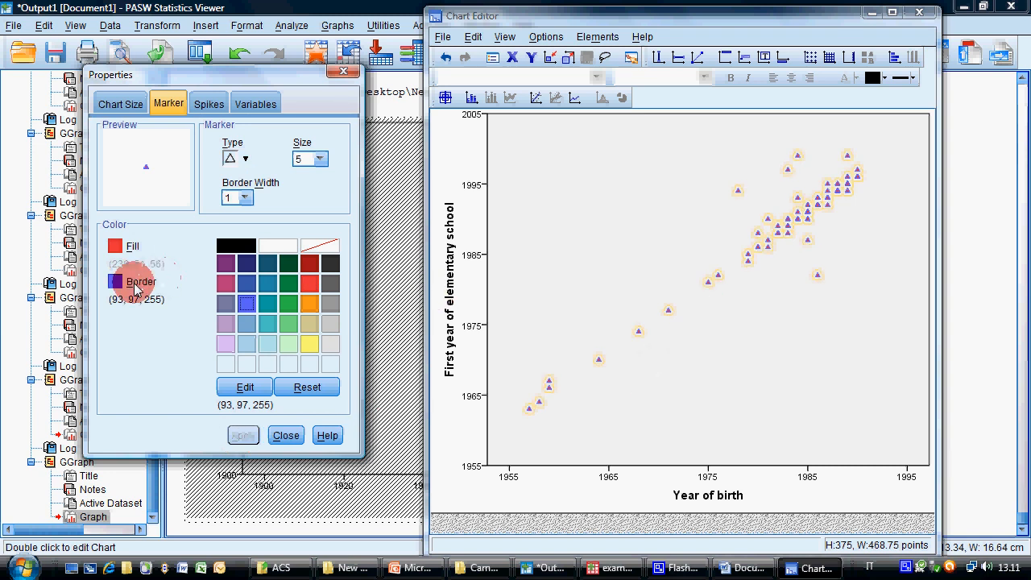
{"action": "left_click", "coordinate": [320, 159]}
{"action": "left_click", "coordinate": [301, 240]}
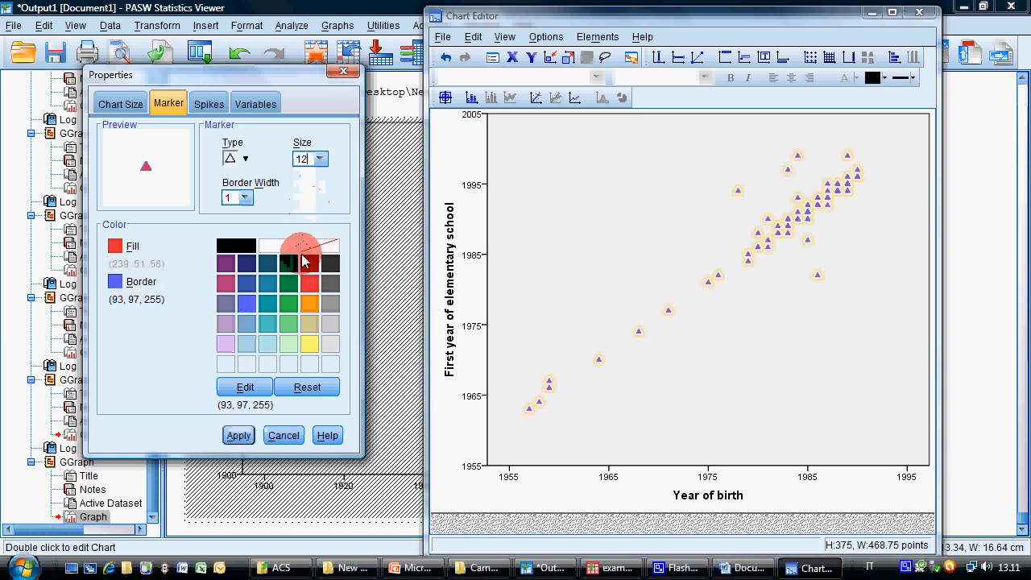
{"action": "left_click", "coordinate": [250, 435]}
{"action": "left_click", "coordinate": [794, 350]}
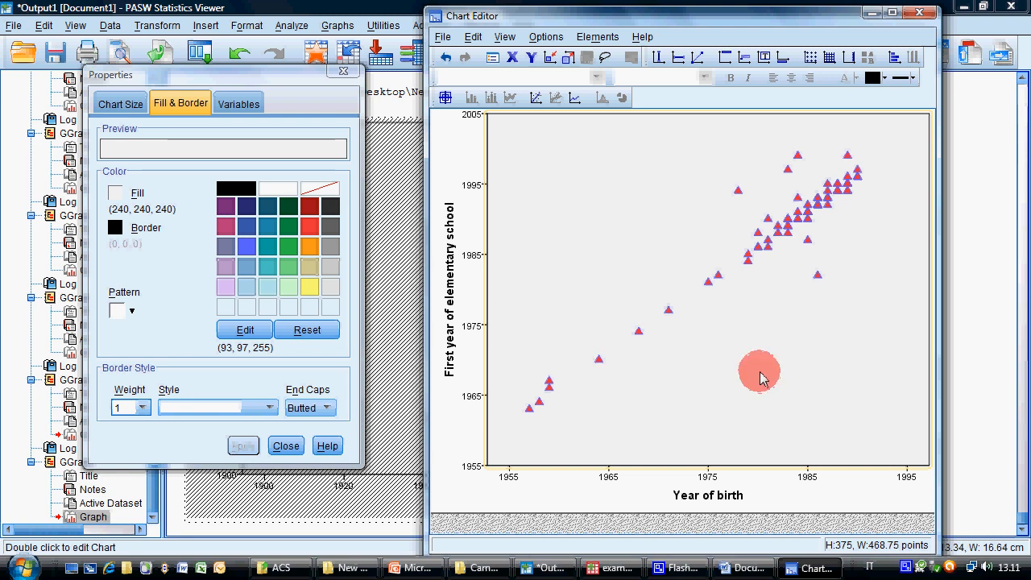
Step: Add a linear fit line at total to the scatterplot and close the editor to view the chart in the output
{"action": "left_click", "coordinate": [535, 101]}
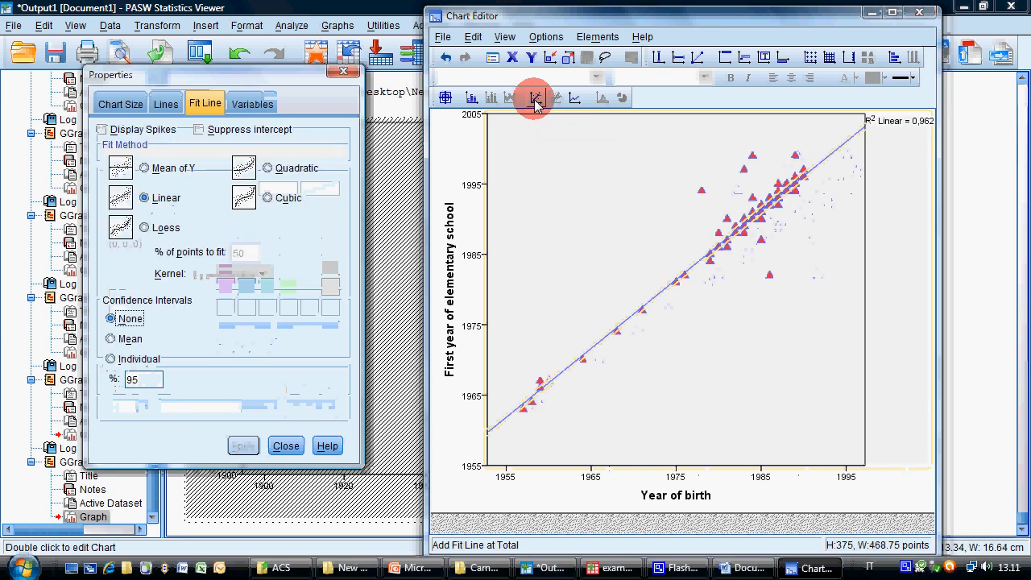
{"action": "left_click", "coordinate": [927, 261]}
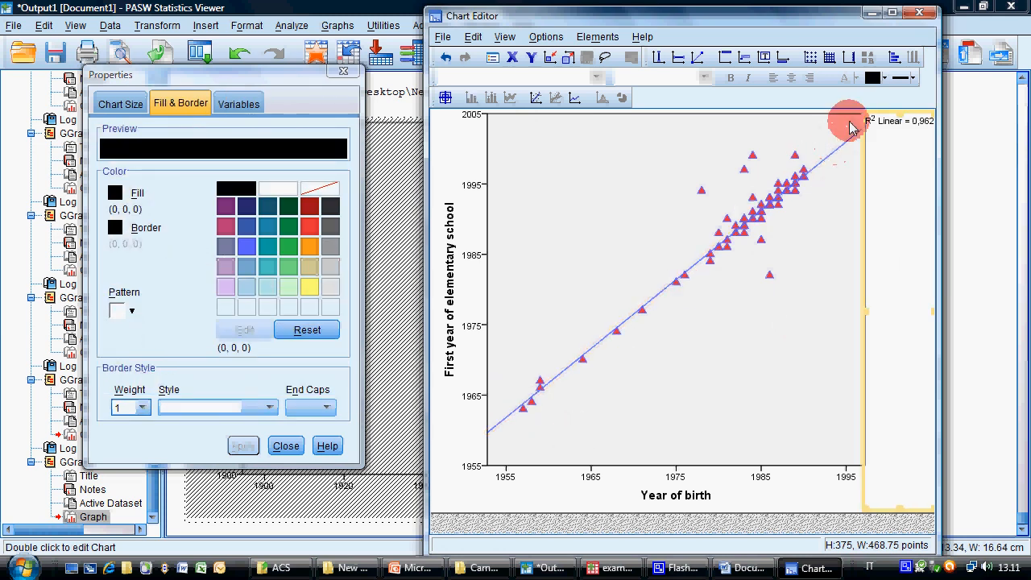
{"action": "left_click", "coordinate": [850, 147]}
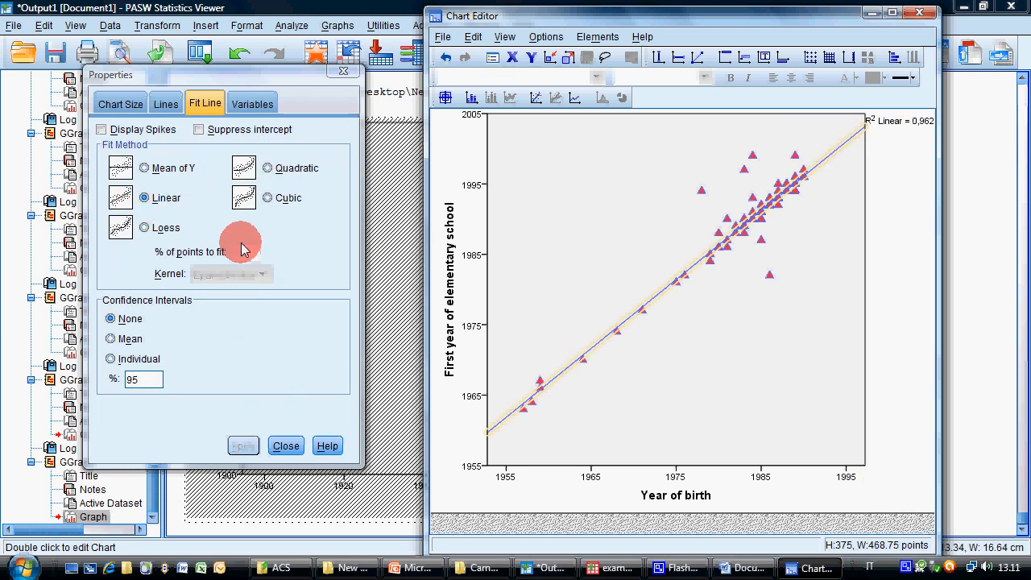
{"action": "left_click", "coordinate": [853, 291]}
{"action": "left_click", "coordinate": [442, 37]}
{"action": "left_click", "coordinate": [460, 118]}
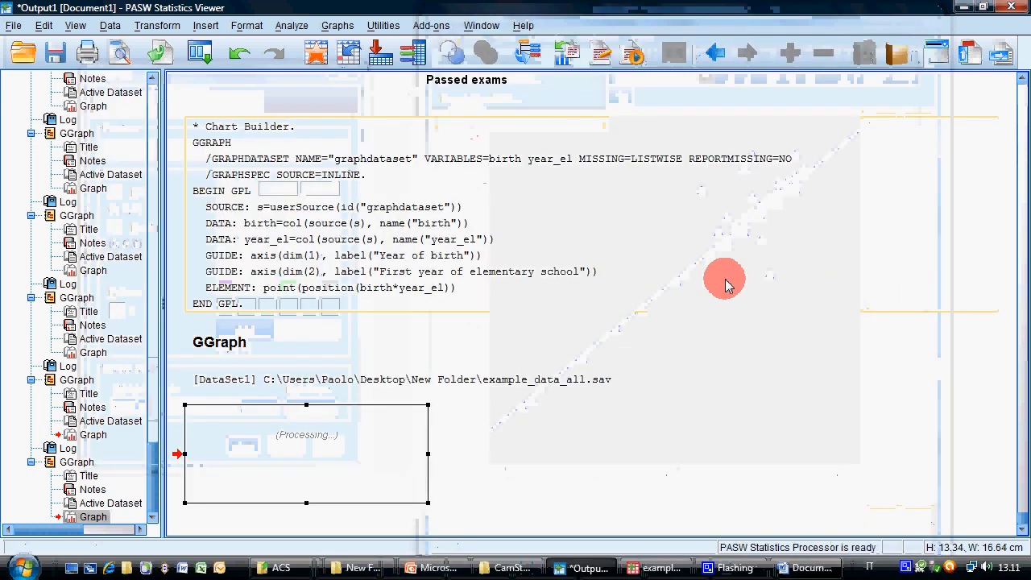
{"action": "scroll", "coordinate": [737, 394], "scroll_direction": "down", "scroll_amount": 8}
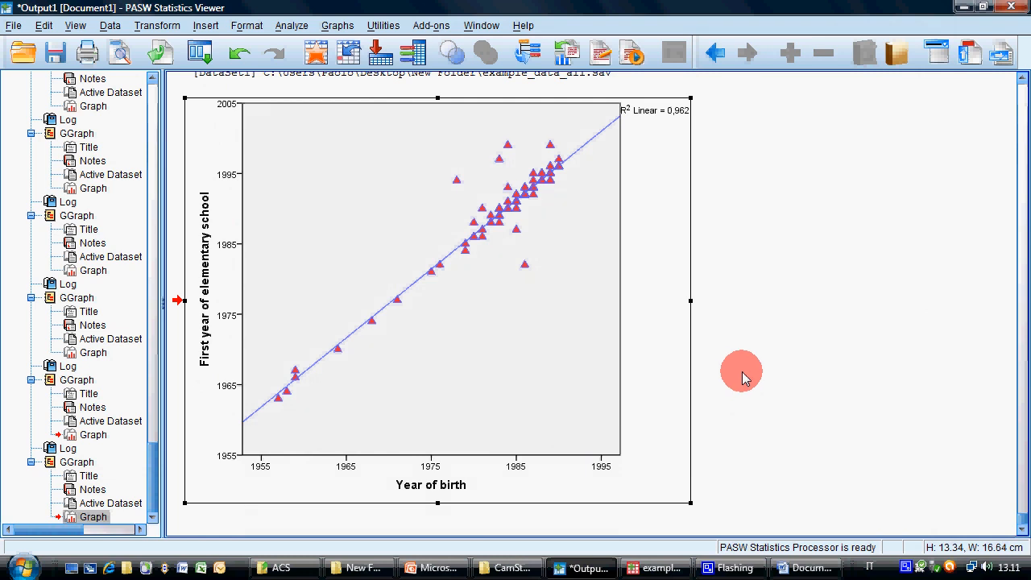
Step: Create a scatterplot with Passed exams on the vertical axis and Year of birth on the horizontal axis
{"action": "left_click", "coordinate": [335, 25]}
{"action": "left_click", "coordinate": [350, 47]}
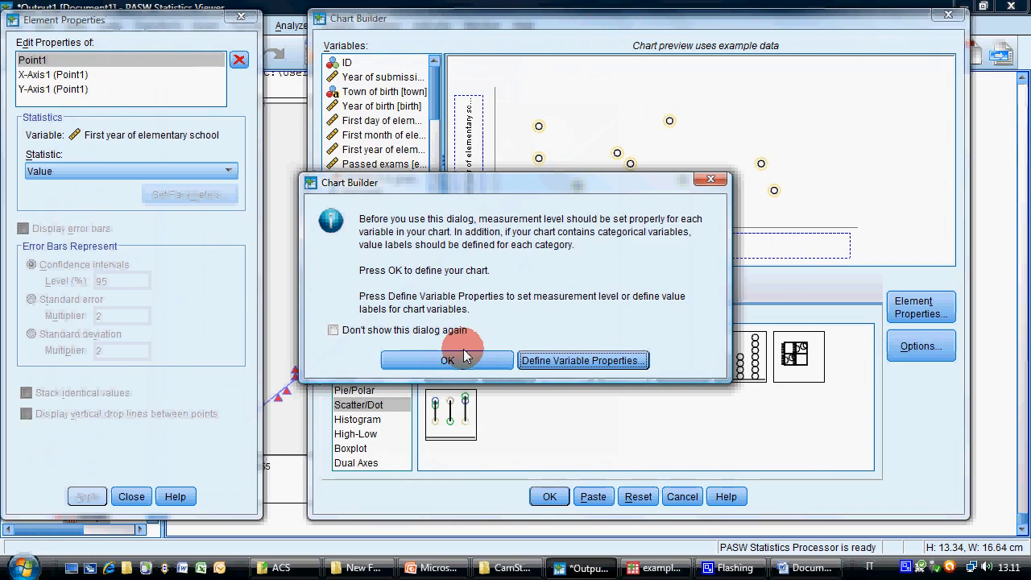
{"action": "left_click", "coordinate": [473, 421]}
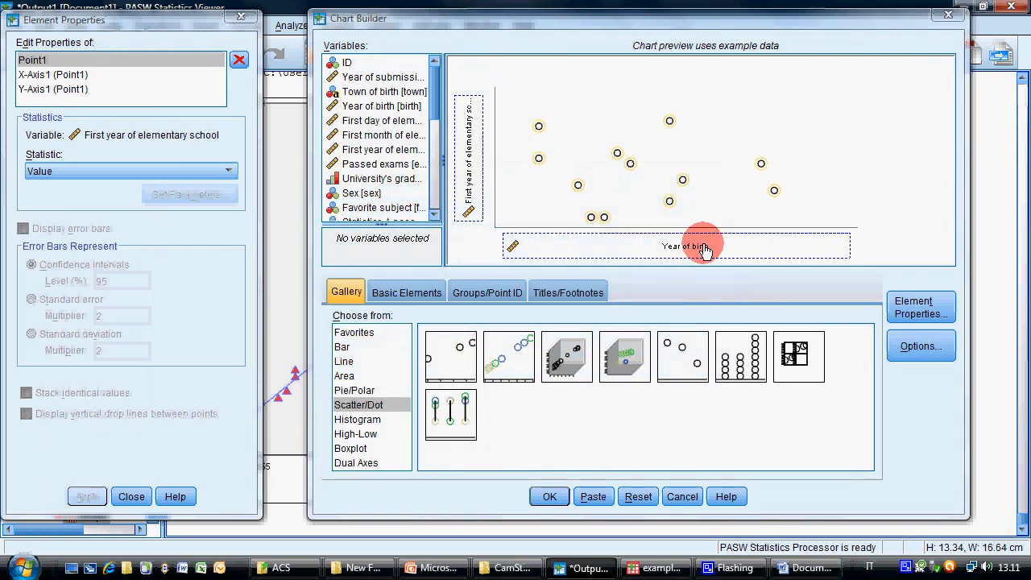
{"action": "left_click_drag", "start_coordinate": [368, 164], "coordinate": [467, 189]}
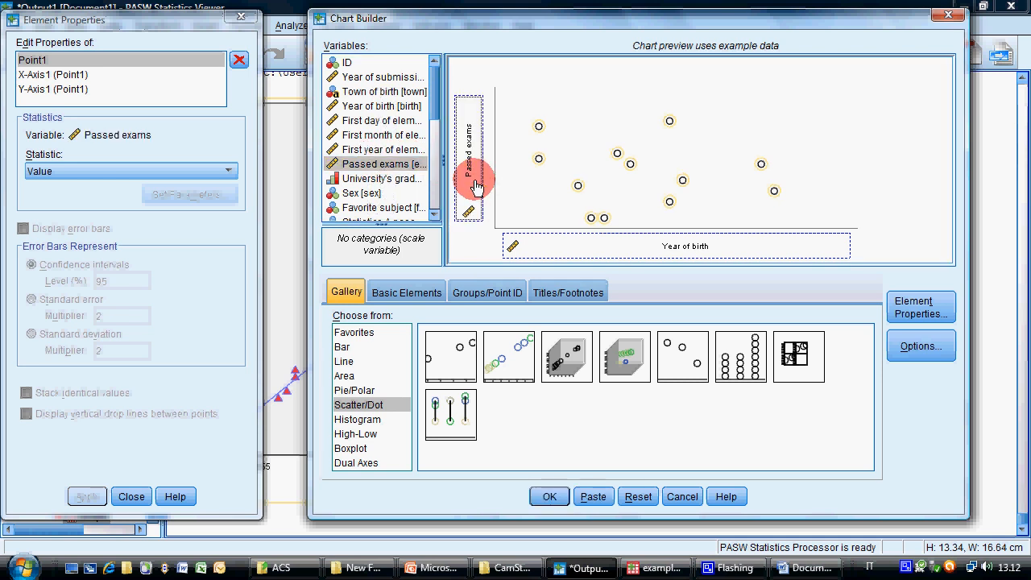
{"action": "left_click", "coordinate": [548, 495]}
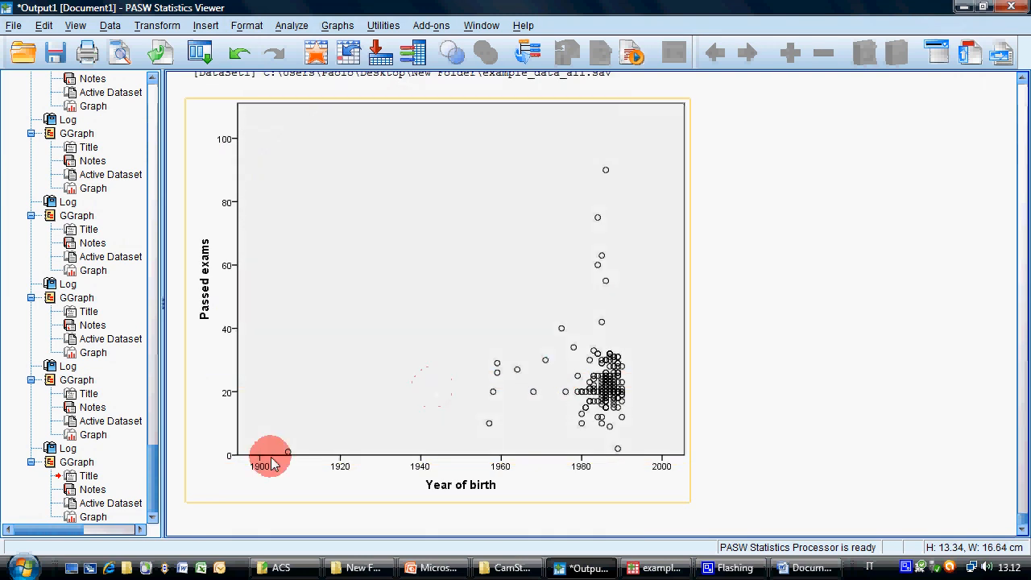
Step: Set the minimum of the Year of birth axis to 1955 in the new Passed exams scatterplot
{"action": "double_click", "coordinate": [262, 470]}
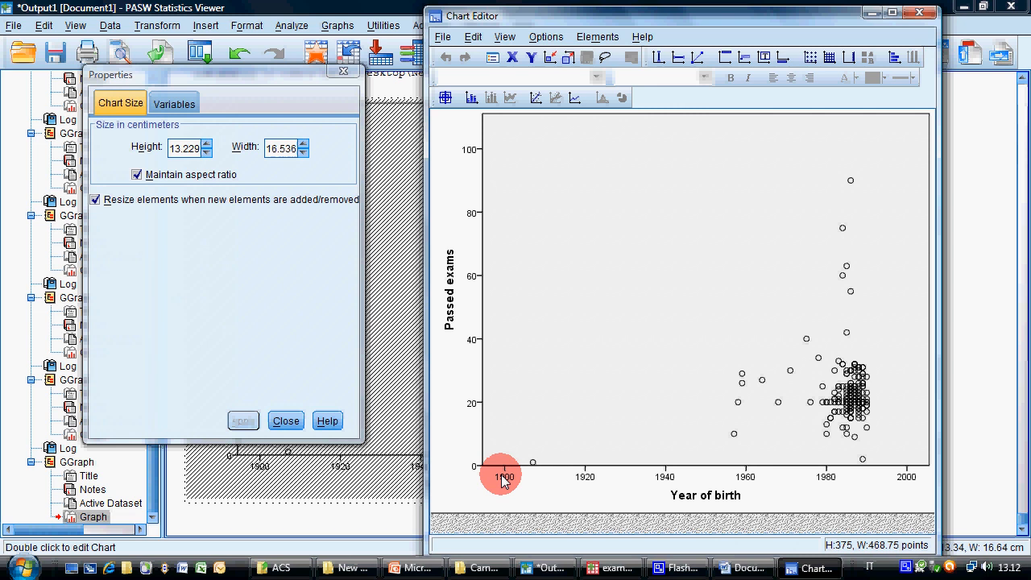
{"action": "left_click", "coordinate": [502, 476]}
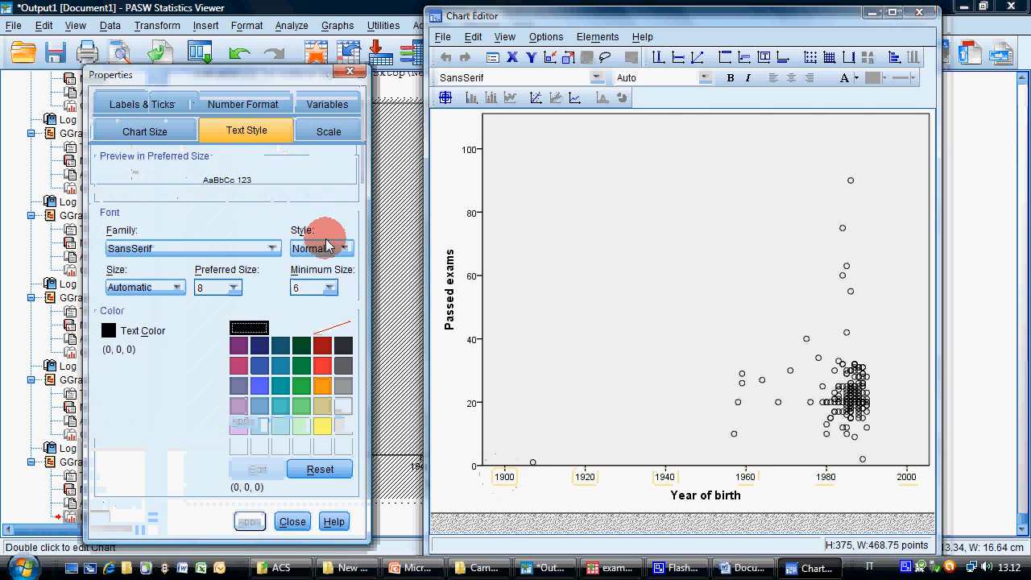
{"action": "left_click", "coordinate": [329, 133]}
{"action": "left_click_drag", "start_coordinate": [241, 193], "coordinate": [230, 194]}
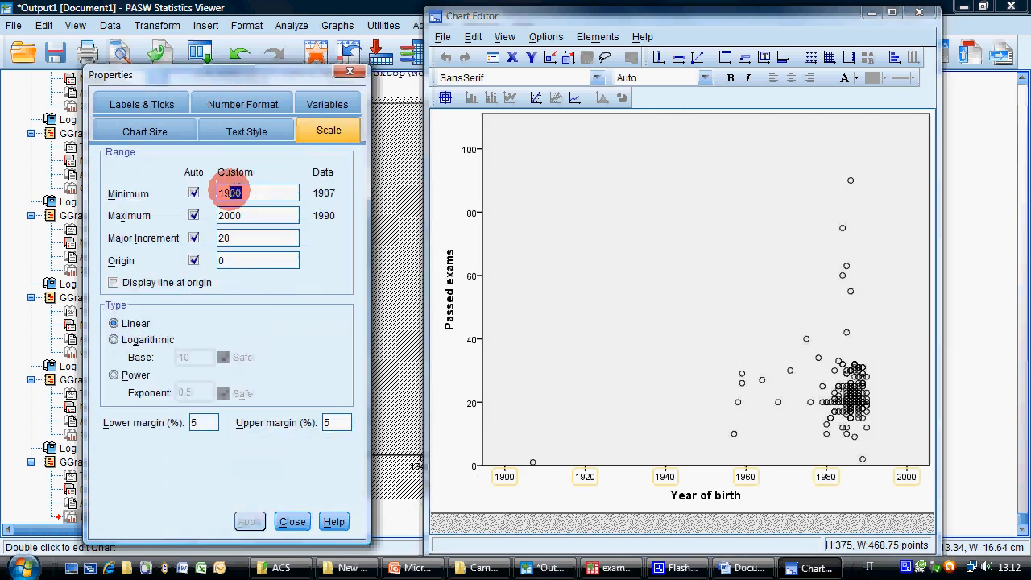
{"action": "type", "text": "55"}
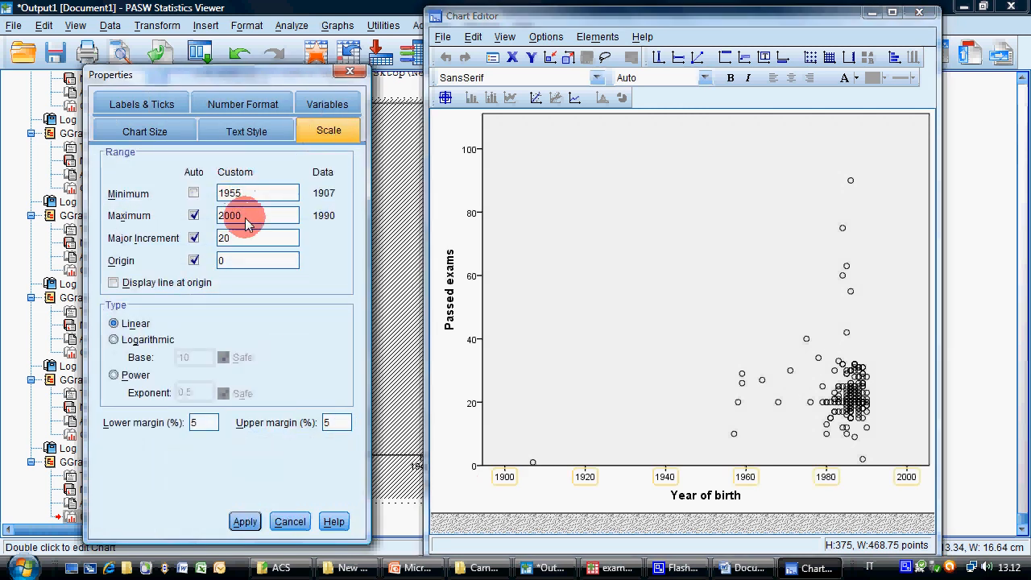
{"action": "left_click", "coordinate": [244, 522]}
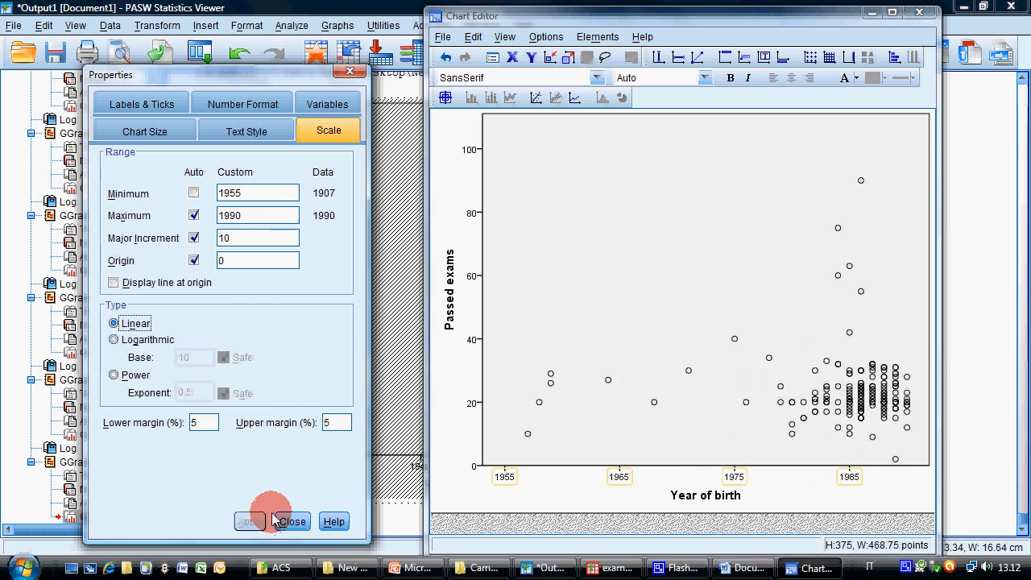
{"action": "left_click", "coordinate": [296, 522]}
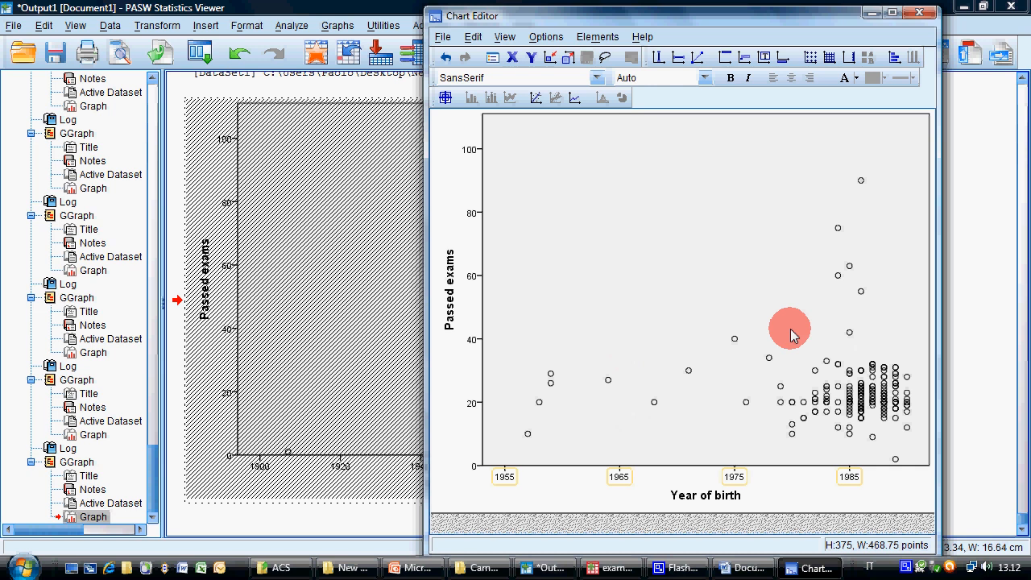
Step: Add a linear fit line at total to the Passed exams scatterplot and close the chart editor
{"action": "left_click", "coordinate": [536, 98]}
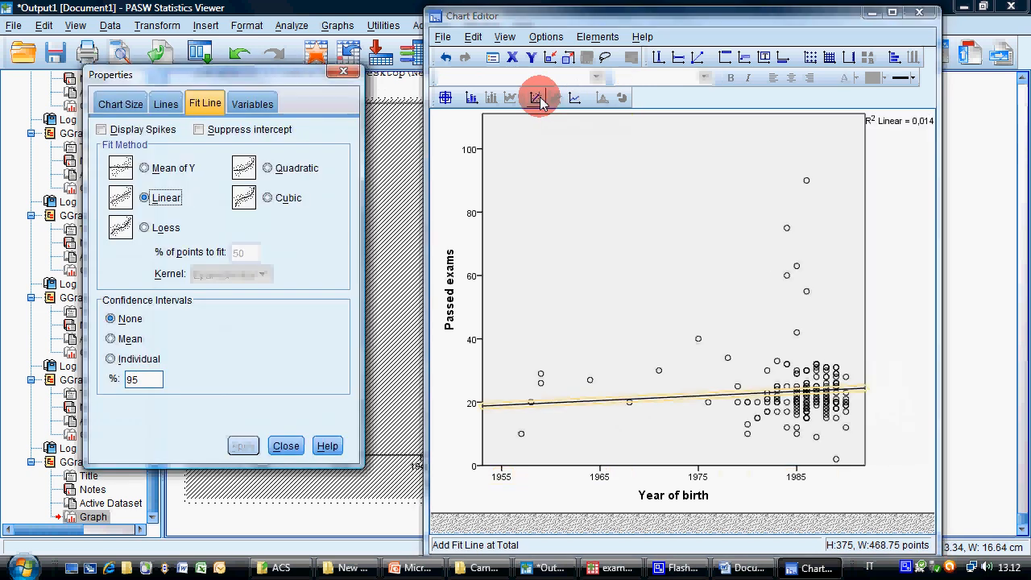
{"action": "left_click", "coordinate": [903, 360]}
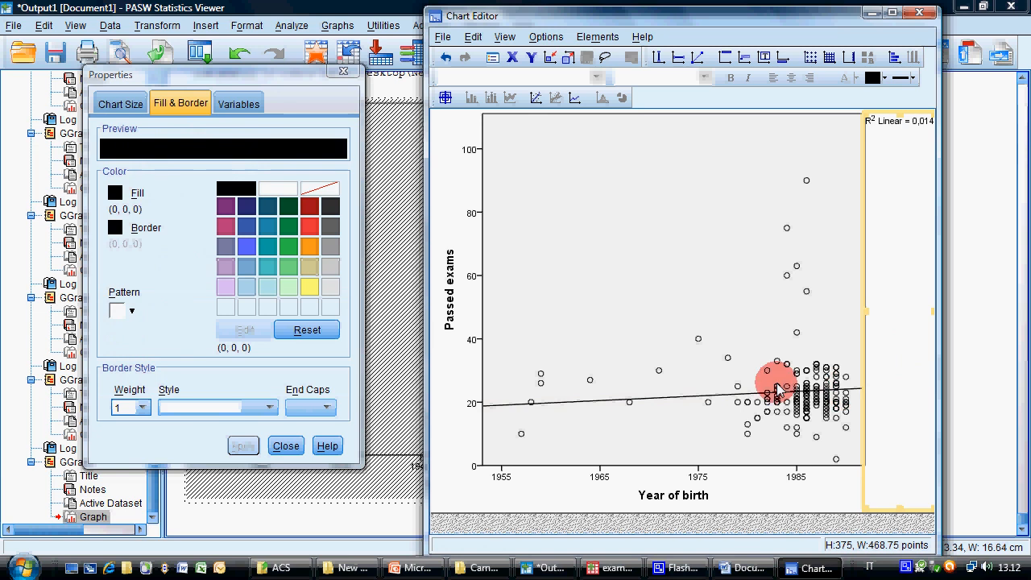
{"action": "left_click", "coordinate": [626, 466]}
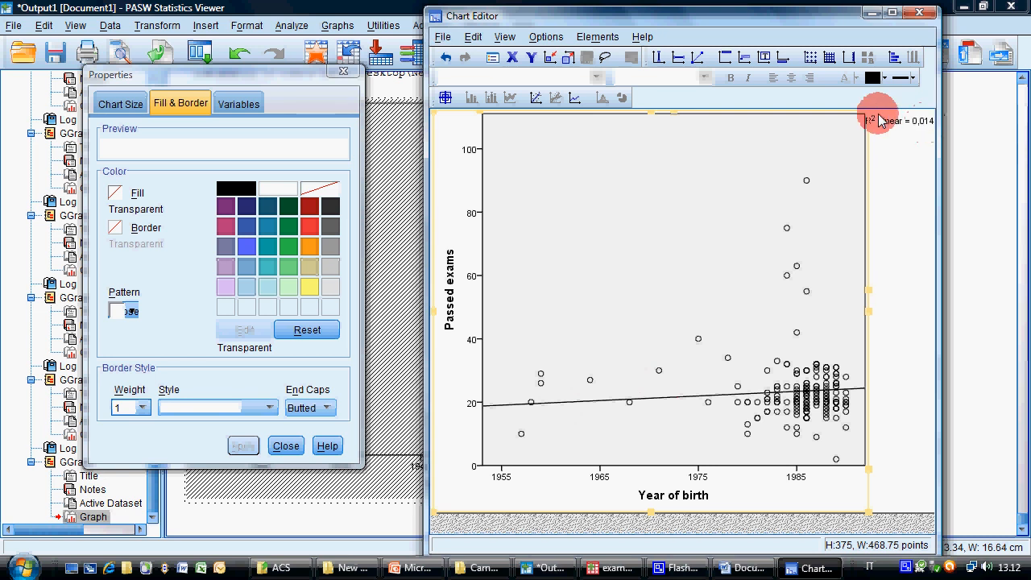
{"action": "left_click", "coordinate": [442, 37]}
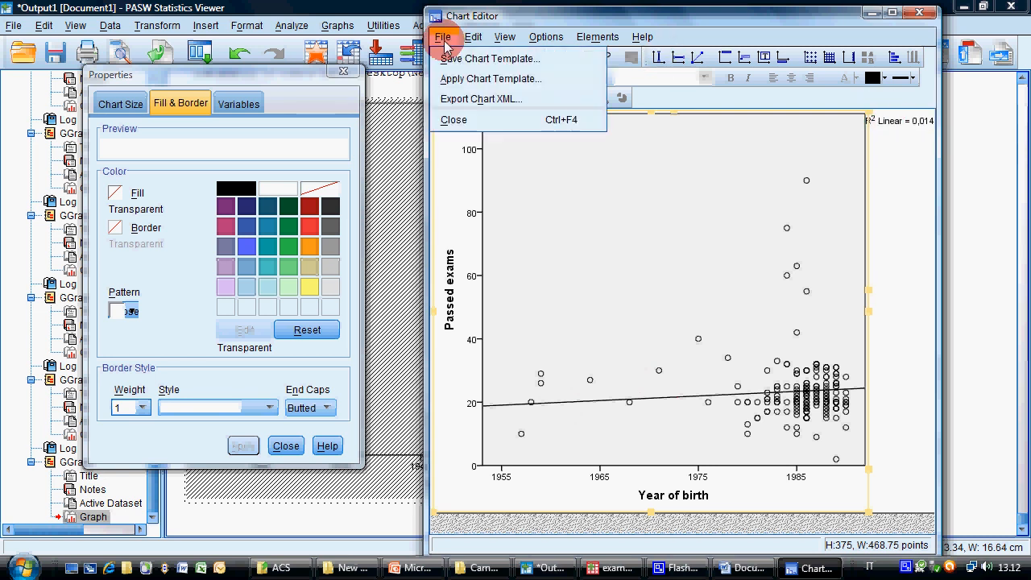
{"action": "left_click", "coordinate": [454, 120]}
{"action": "scroll", "coordinate": [822, 387], "scroll_direction": "down", "scroll_amount": 5}
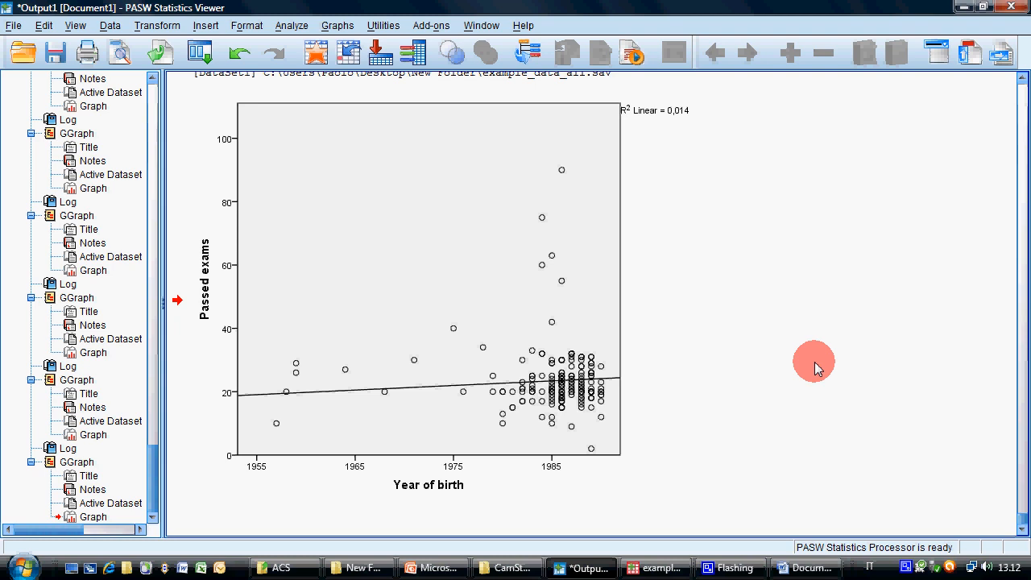
Step: Create a scatterplot of Passed exams with University's grade replacing Year of birth on the horizontal axis
{"action": "left_click", "coordinate": [292, 25]}
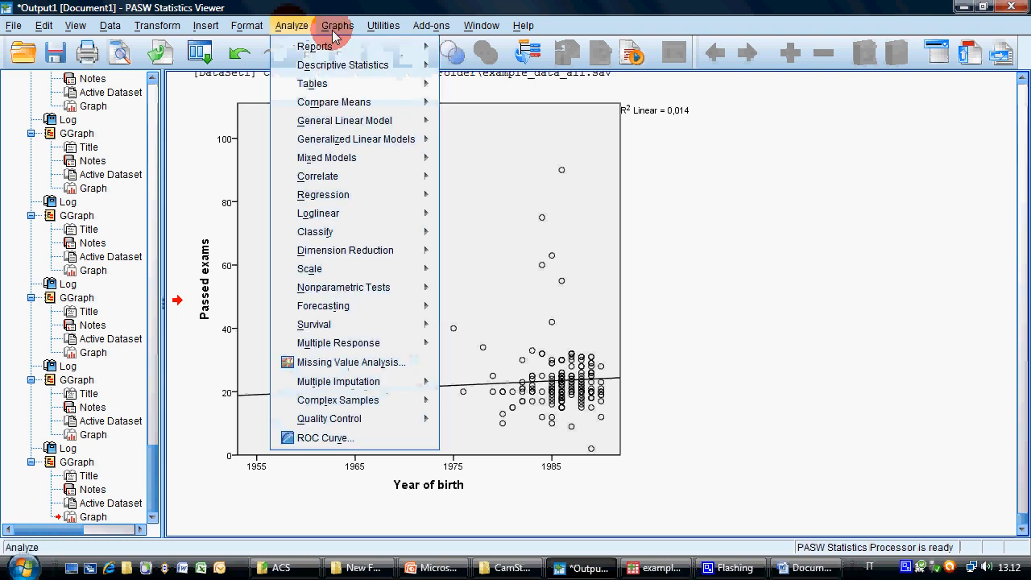
{"action": "left_click", "coordinate": [633, 214]}
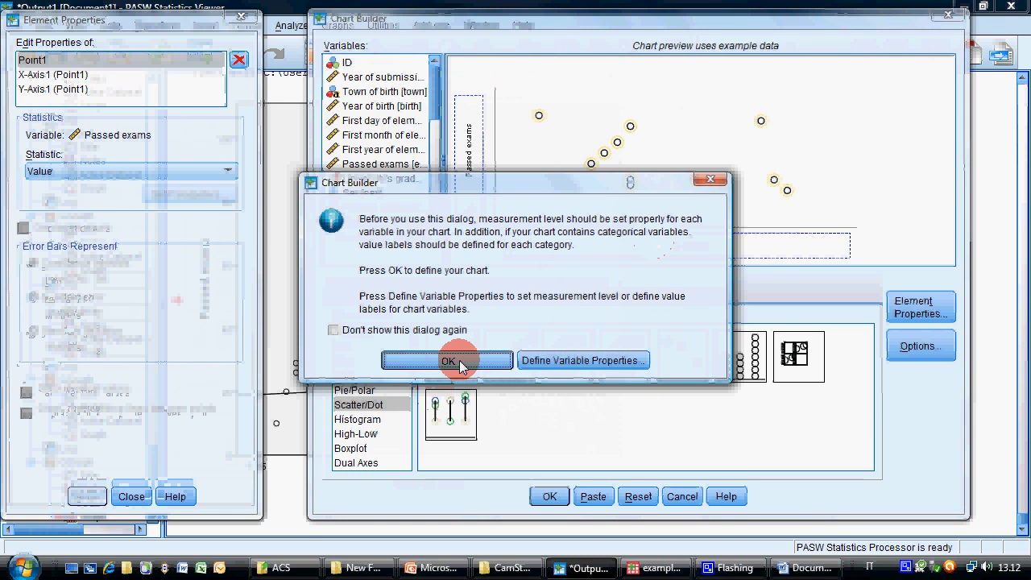
{"action": "left_click", "coordinate": [449, 361]}
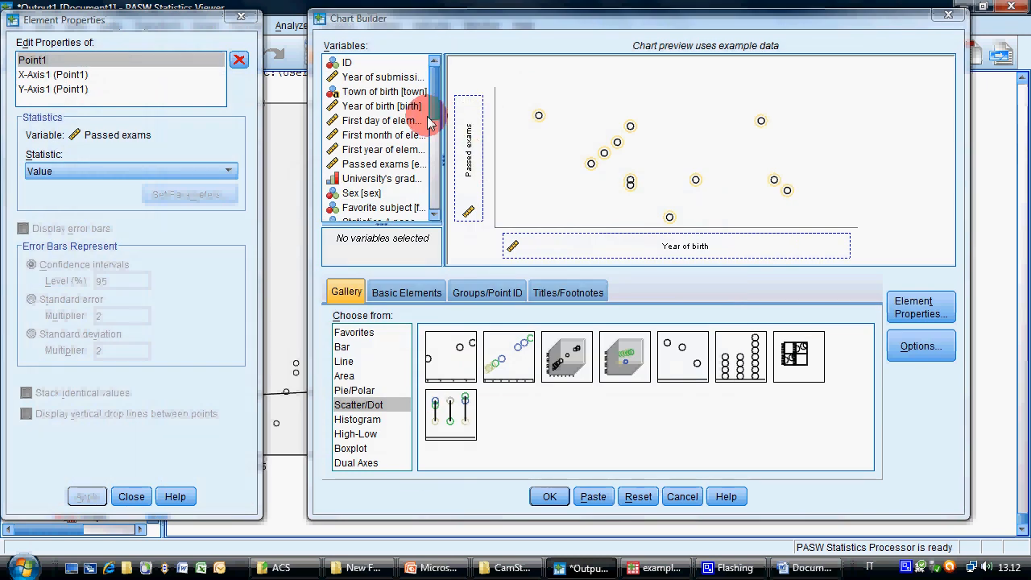
{"action": "left_click_drag", "start_coordinate": [379, 179], "coordinate": [594, 244]}
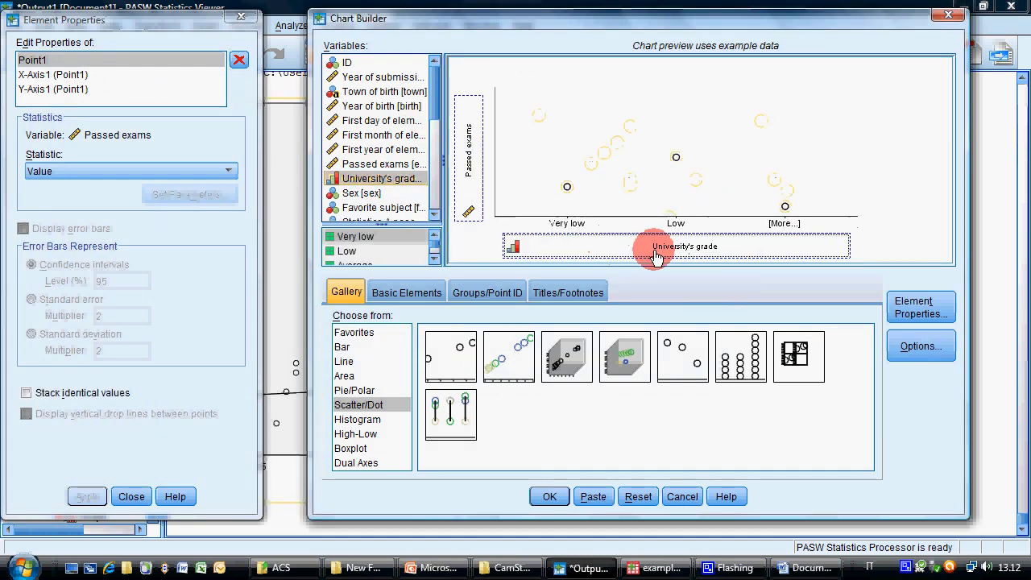
{"action": "left_click", "coordinate": [549, 496]}
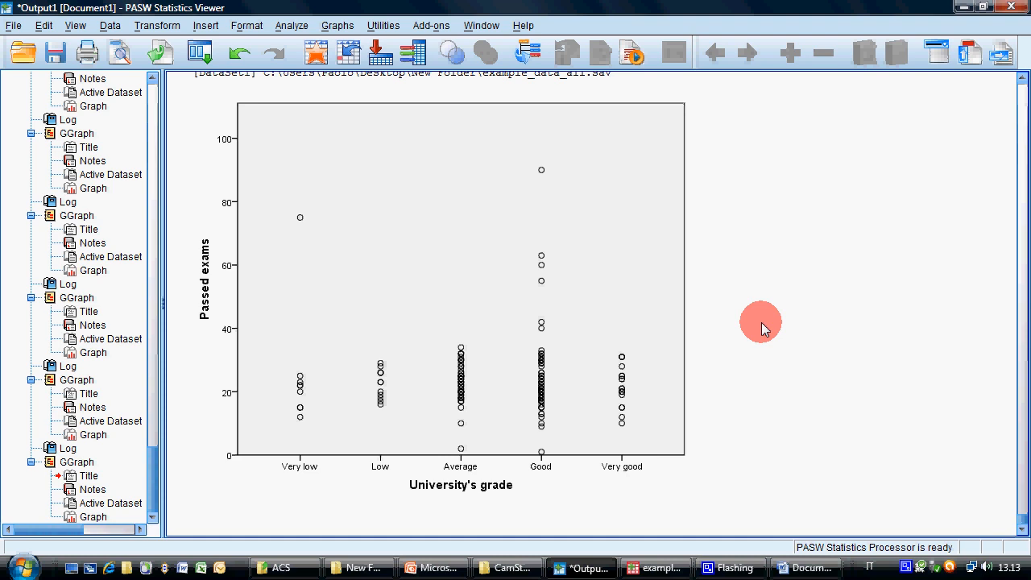
{"action": "left_click", "coordinate": [260, 419]}
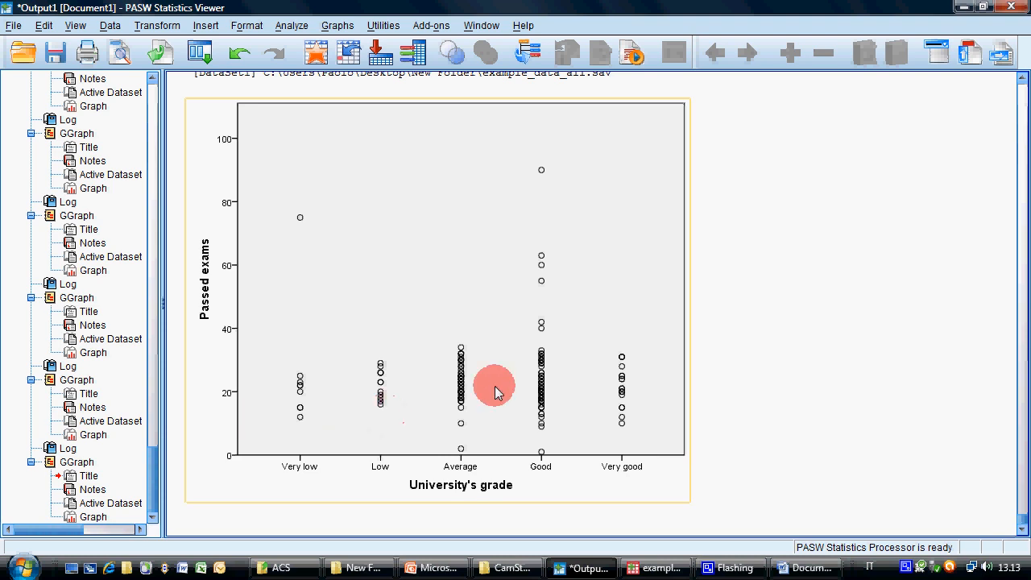
{"action": "left_click", "coordinate": [730, 358]}
{"action": "left_click", "coordinate": [420, 332]}
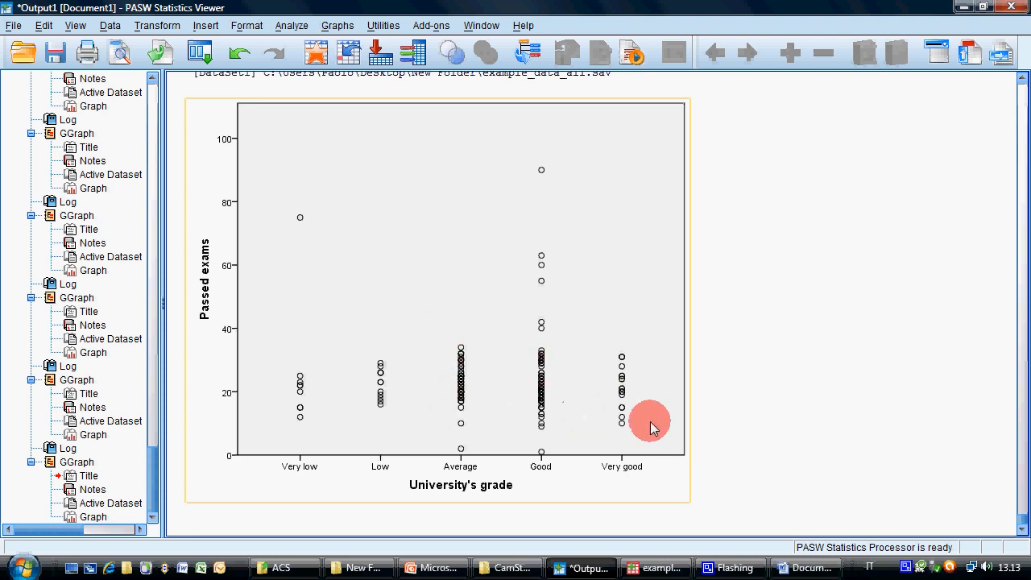
{"action": "left_click", "coordinate": [711, 385]}
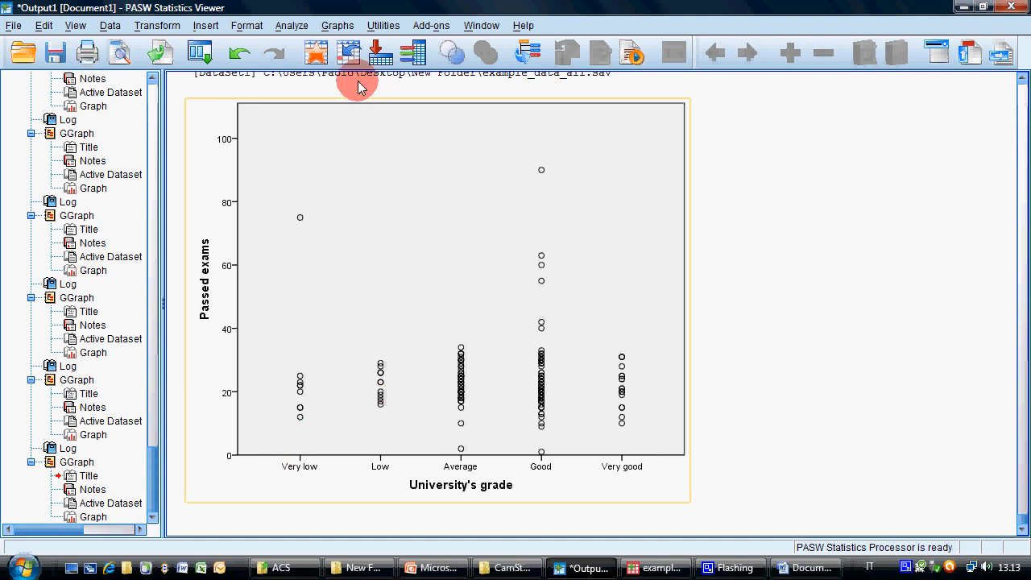
Step: Create a simple boxplot of Passed exams grouped by University's grade
{"action": "left_click", "coordinate": [338, 26]}
{"action": "left_click", "coordinate": [341, 49]}
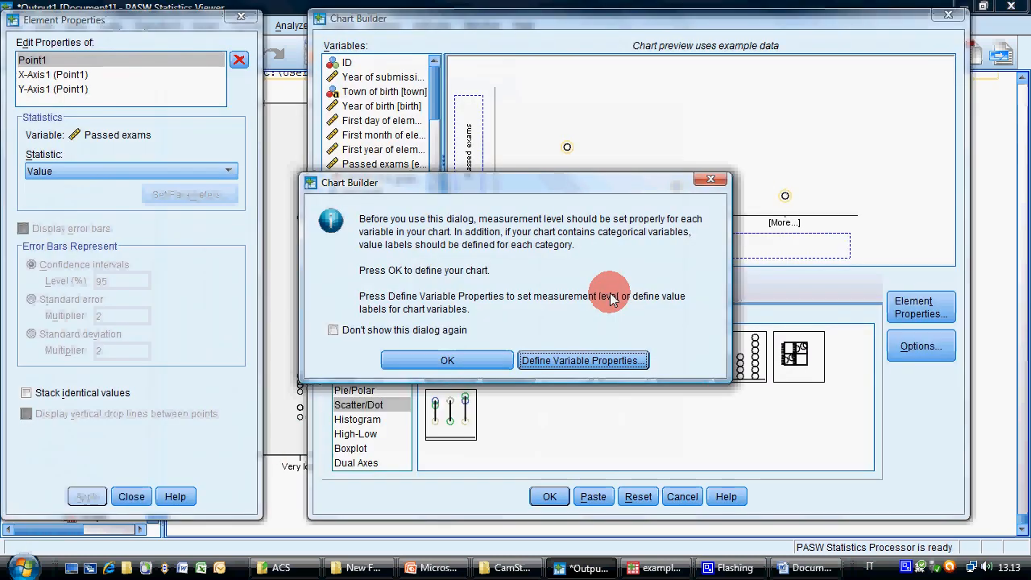
{"action": "left_click", "coordinate": [419, 489]}
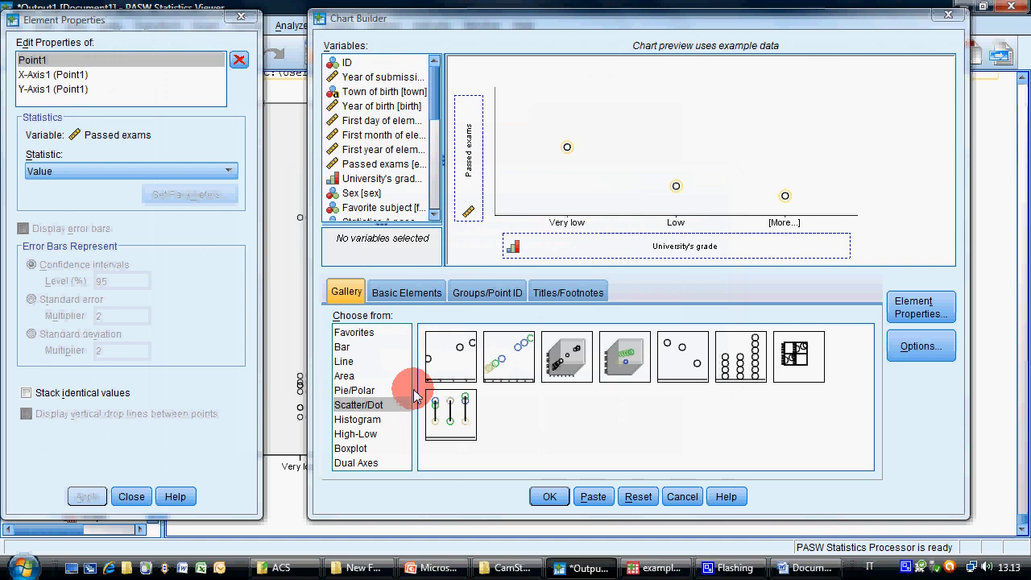
{"action": "left_click", "coordinate": [355, 448]}
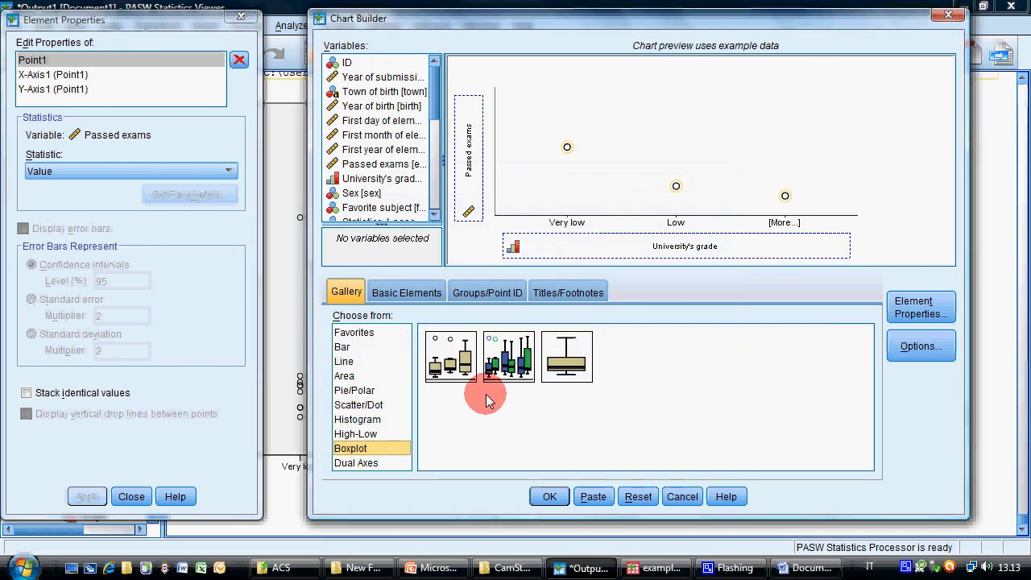
{"action": "double_click", "coordinate": [464, 367]}
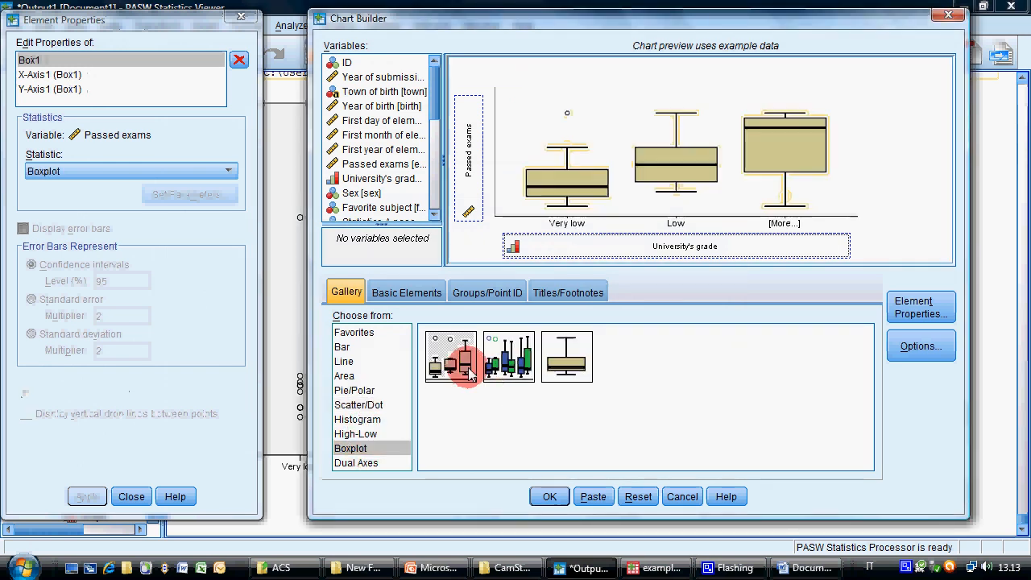
{"action": "left_click_drag", "start_coordinate": [437, 104], "coordinate": [603, 241]}
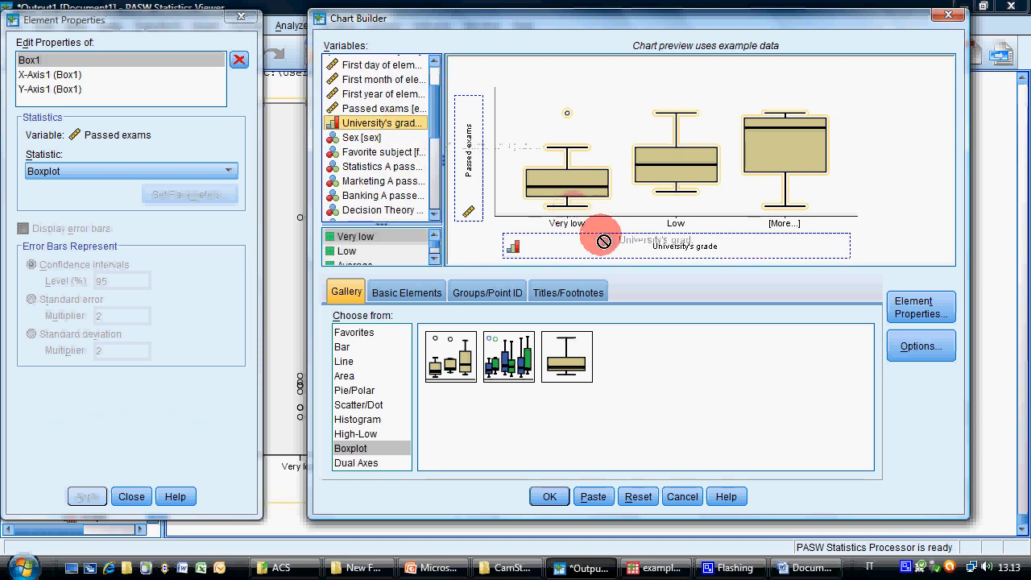
{"action": "left_click", "coordinate": [546, 499]}
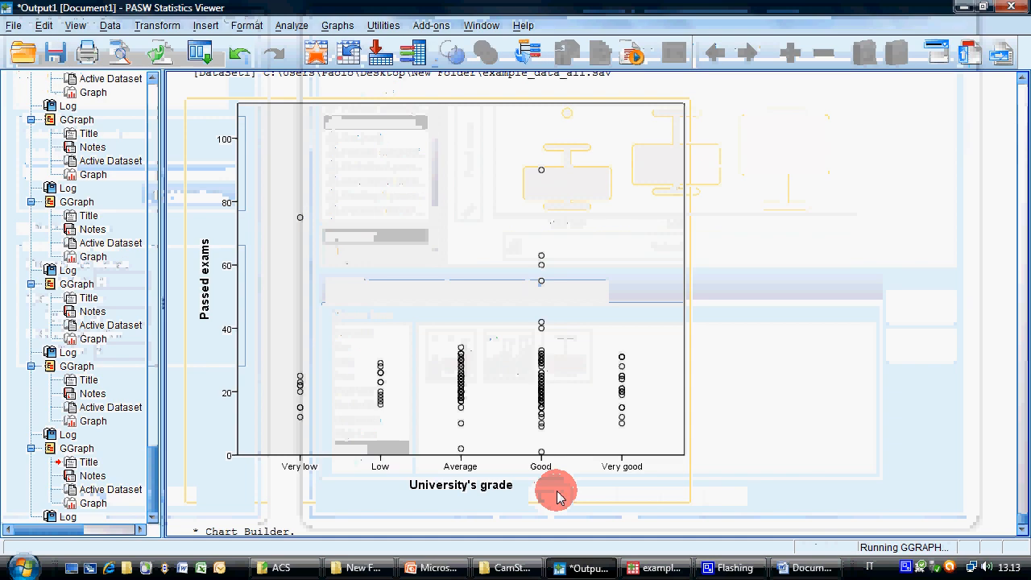